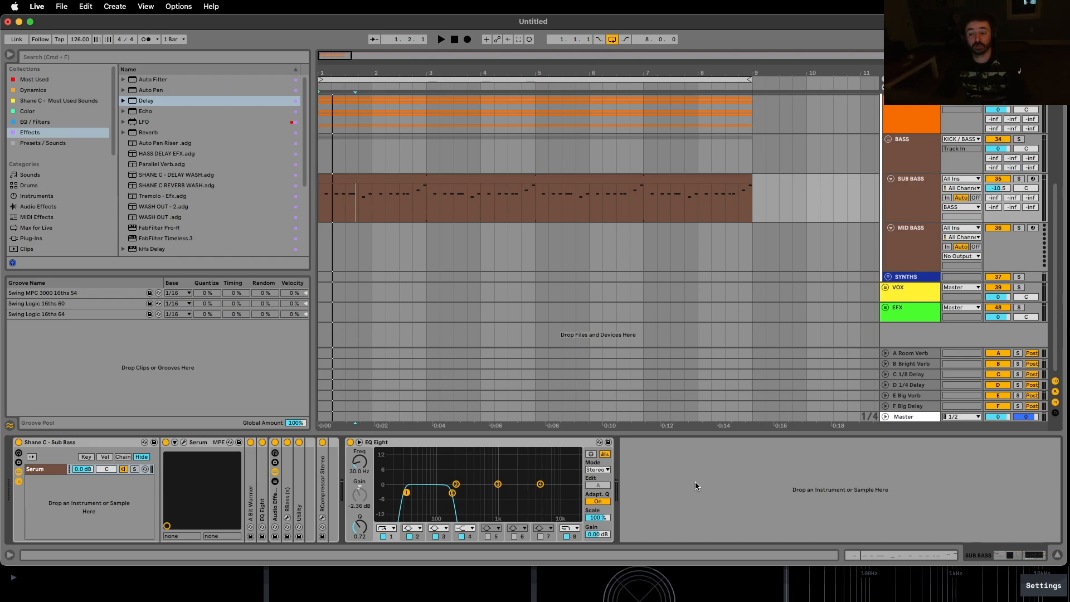
# Step: Hide the device view, expand the DRUMS and Clap / Snare groups, and delete the LOOPS group
pyautogui.click(658, 434)
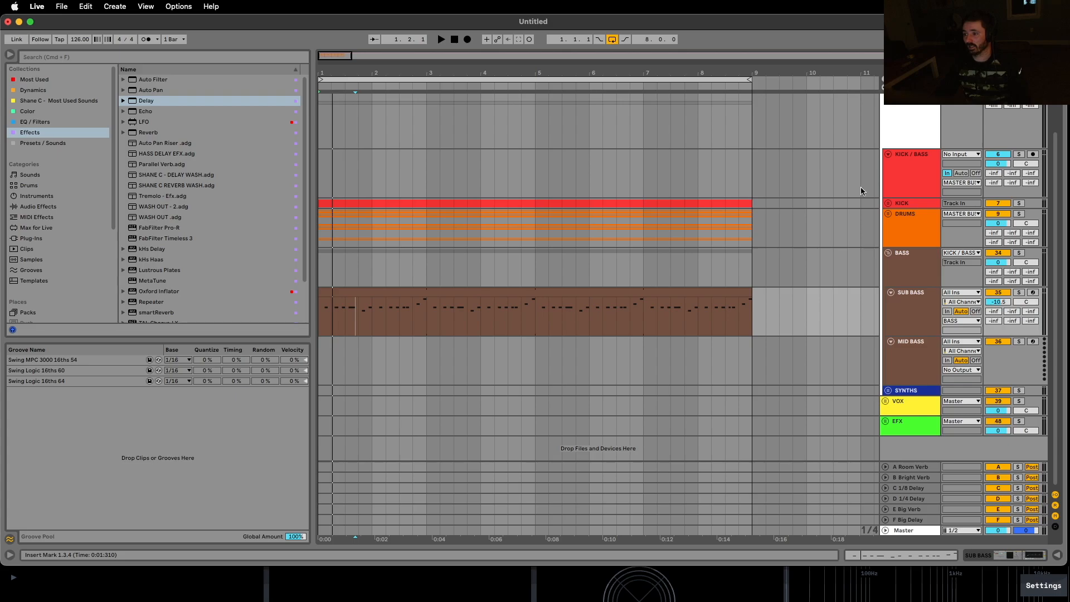
pyautogui.click(888, 214)
pyautogui.scroll(-3, 891, 234)
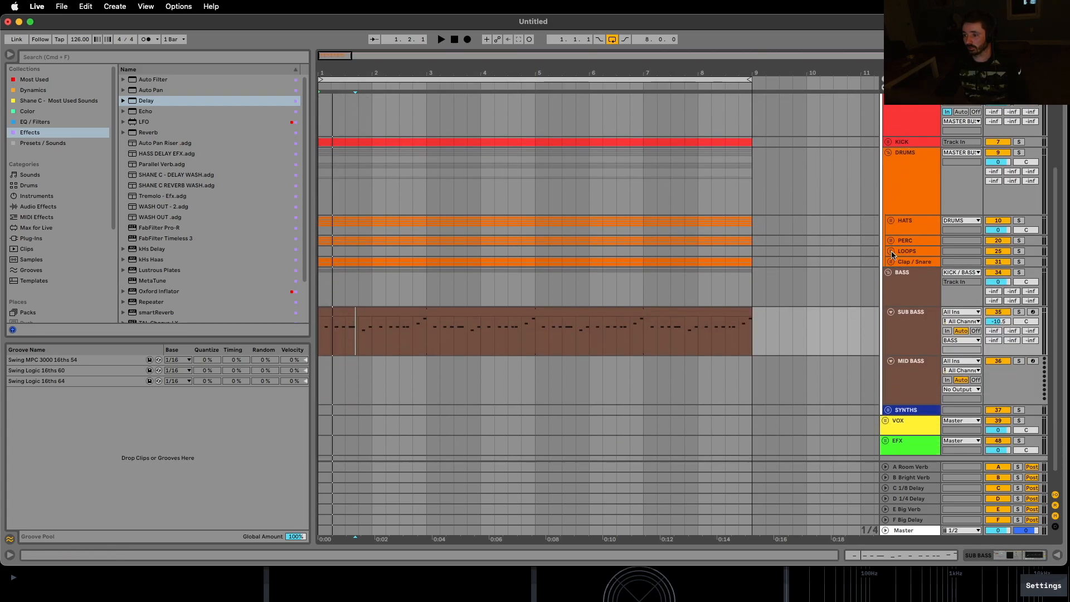
pyautogui.click(889, 262)
pyautogui.click(918, 279)
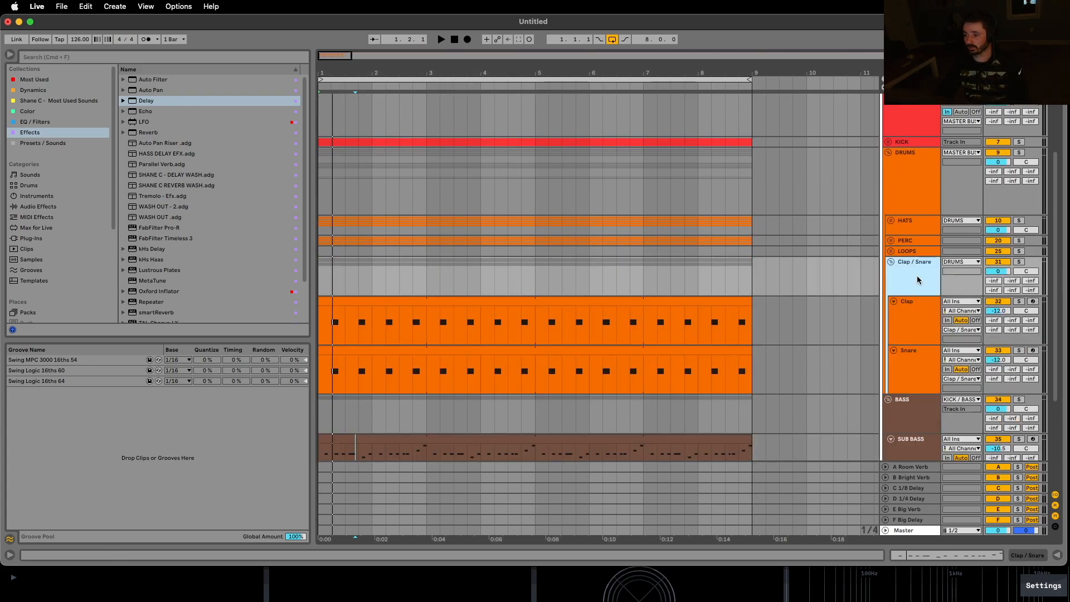
pyautogui.click(906, 253)
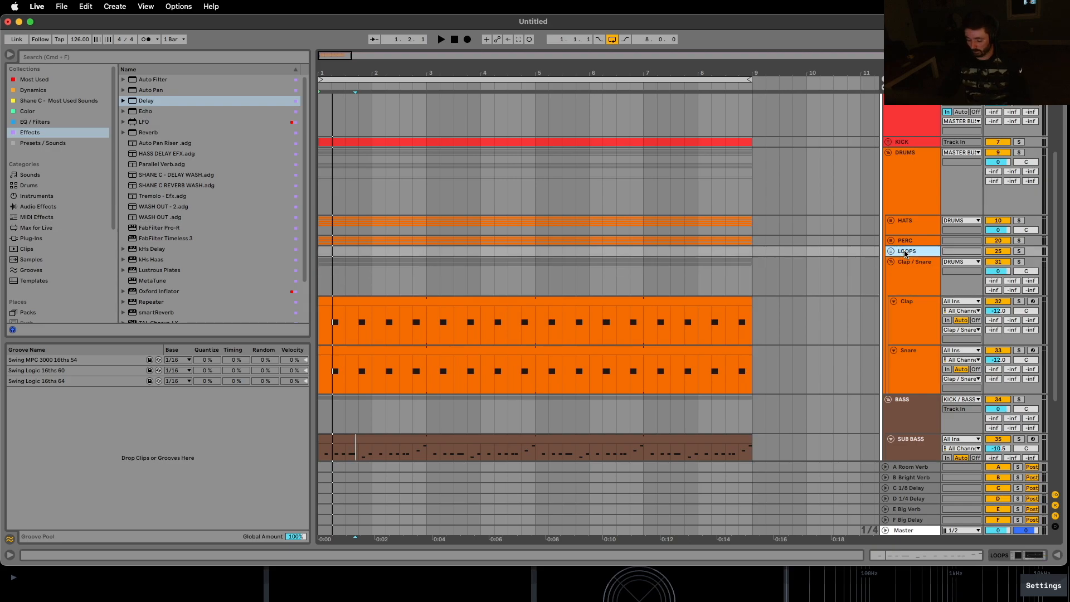
pyautogui.press('BackSpace')
# Step: Play the arrangement and delete the Clap / Snare group from the DRUMS group
pyautogui.press('space')
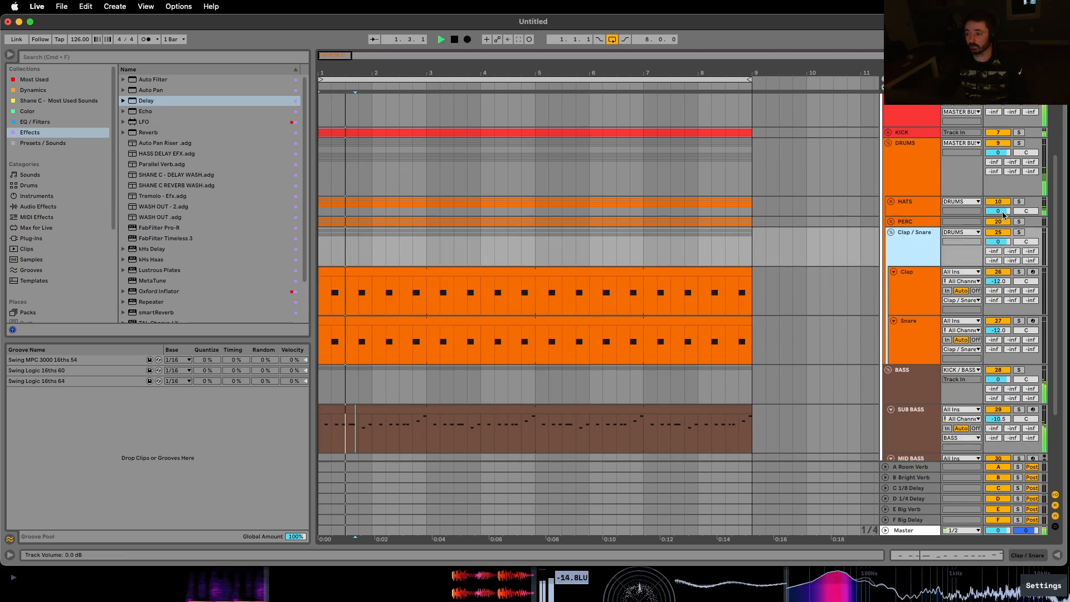
pyautogui.click(891, 233)
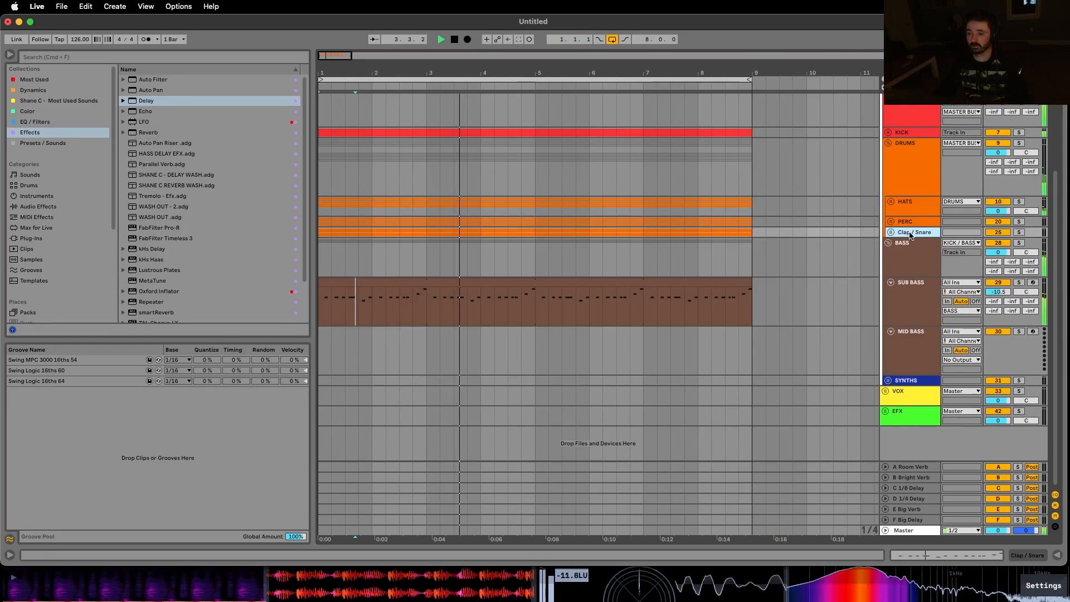
pyautogui.press('BackSpace')
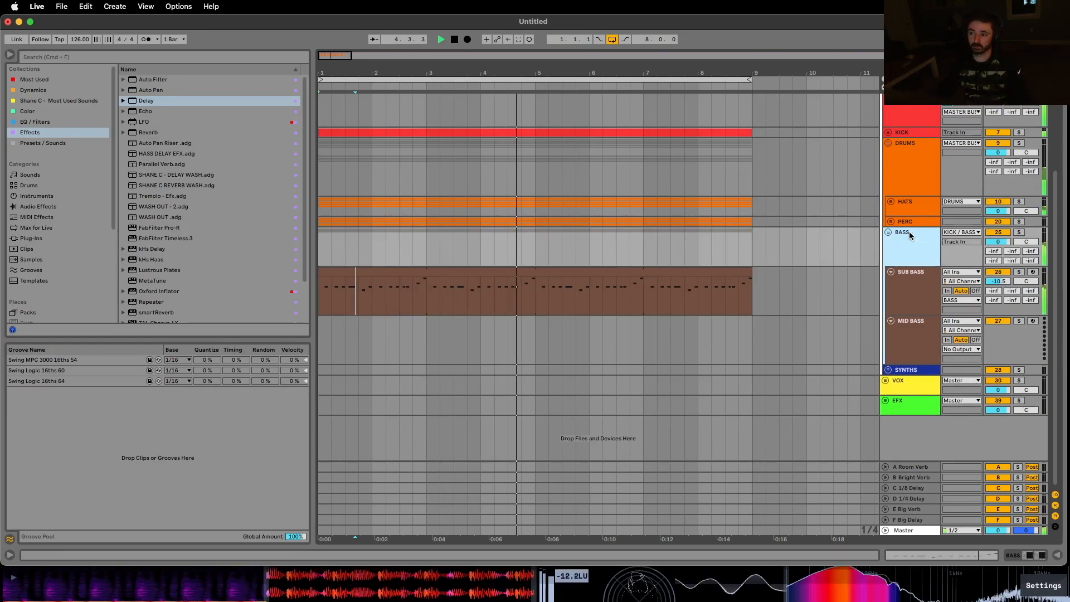
pyautogui.press('space')
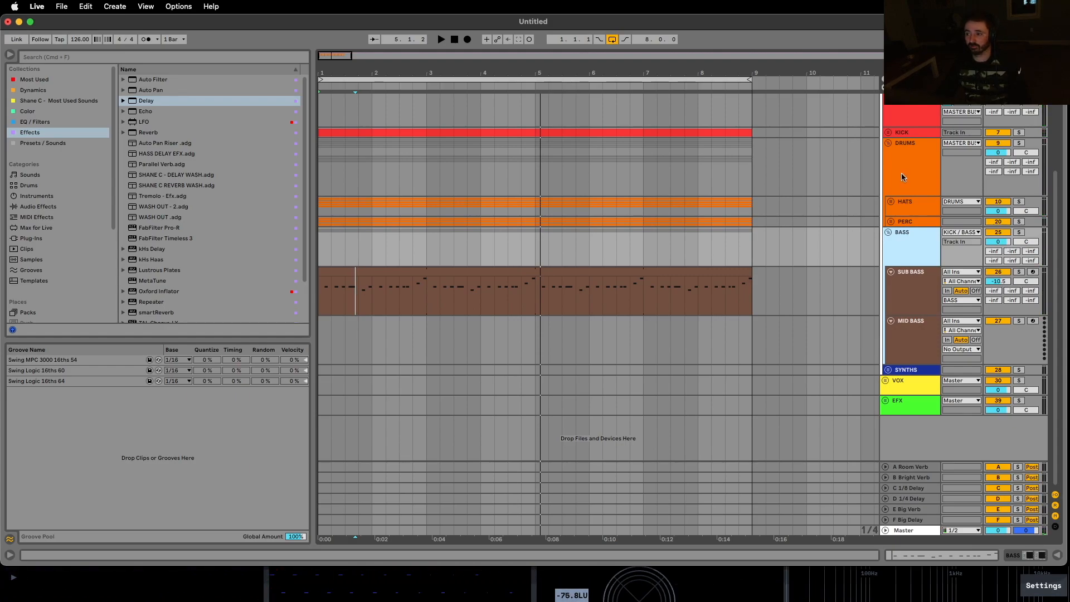
# Step: Audition the arrangement briefly and delete the PERC group from the DRUMS group
pyautogui.click(890, 223)
pyautogui.press('space')
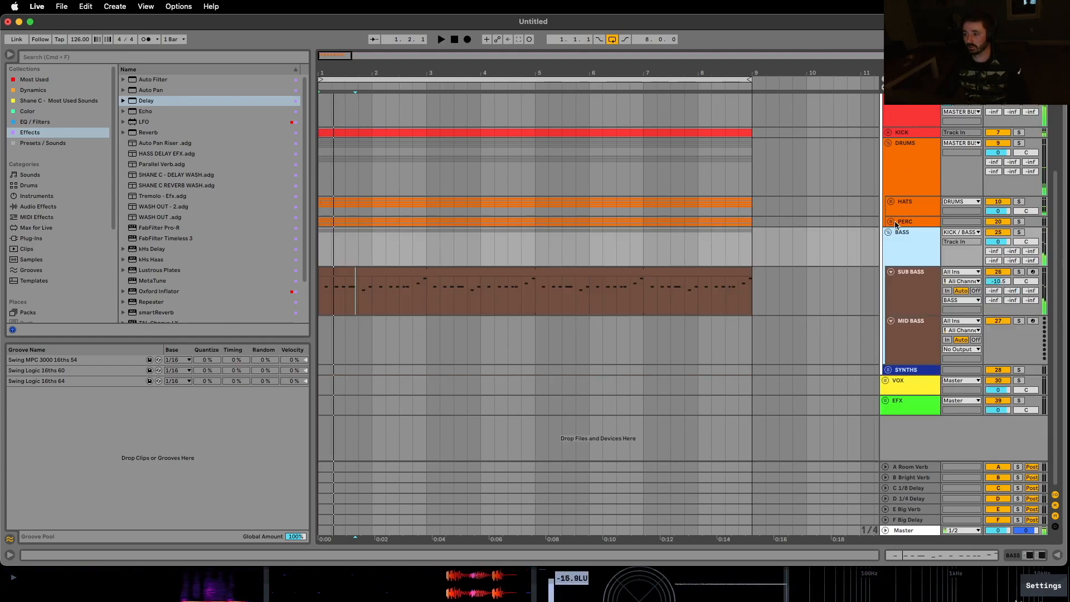
pyautogui.click(891, 223)
pyautogui.click(914, 223)
pyautogui.press('Delete')
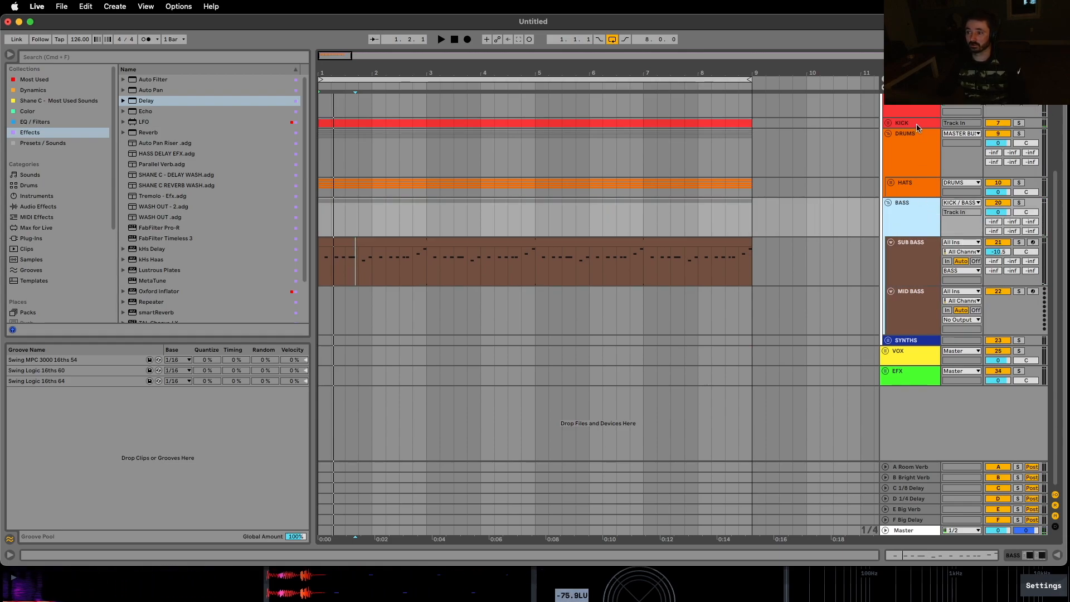
# Step: Collapse the BASS group and select the KICK group
pyautogui.click(904, 189)
pyautogui.click(904, 281)
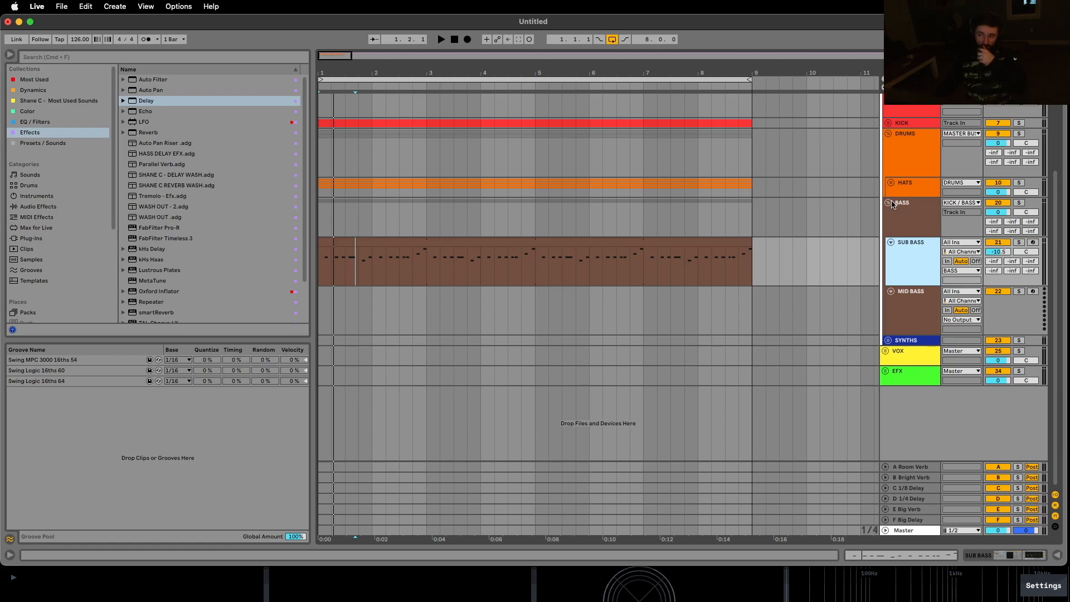
pyautogui.click(889, 184)
pyautogui.click(891, 182)
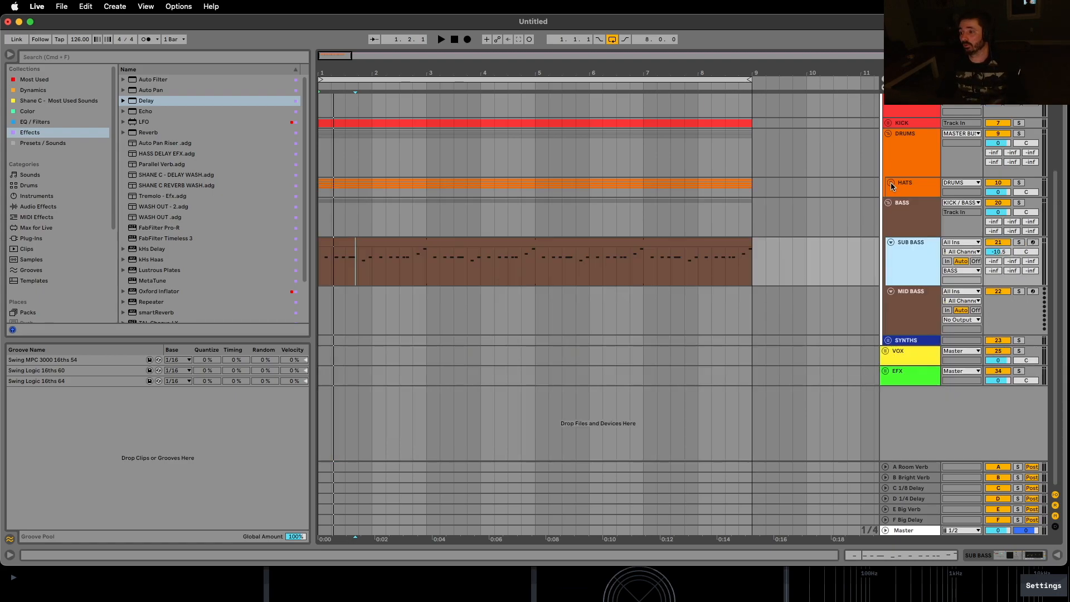
pyautogui.click(888, 203)
pyautogui.click(898, 250)
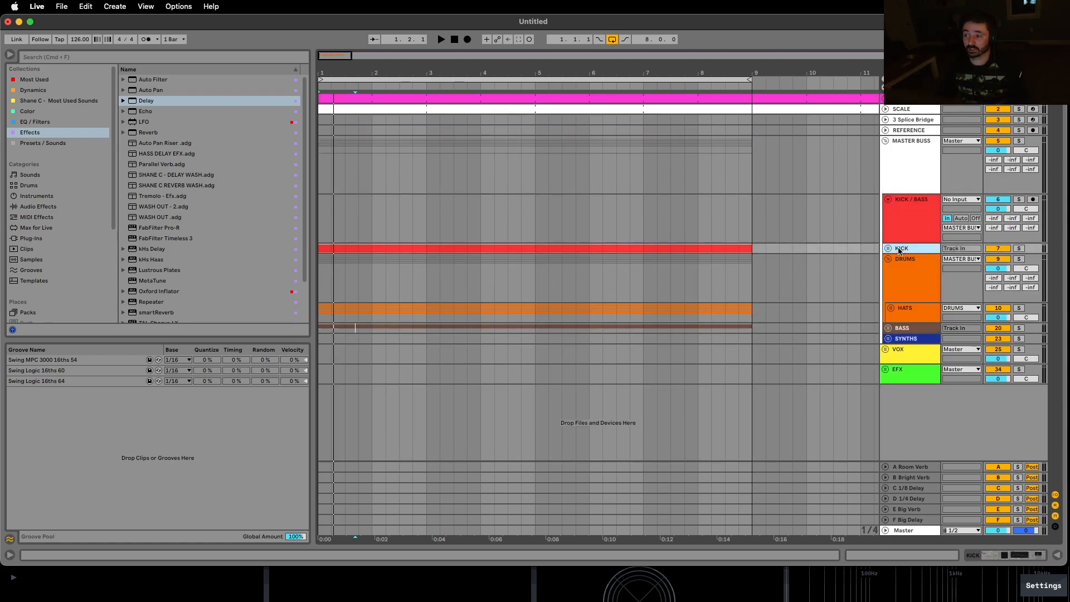
# Step: Expand the HATS group to show its individual hat and shaker tracks
pyautogui.click(904, 312)
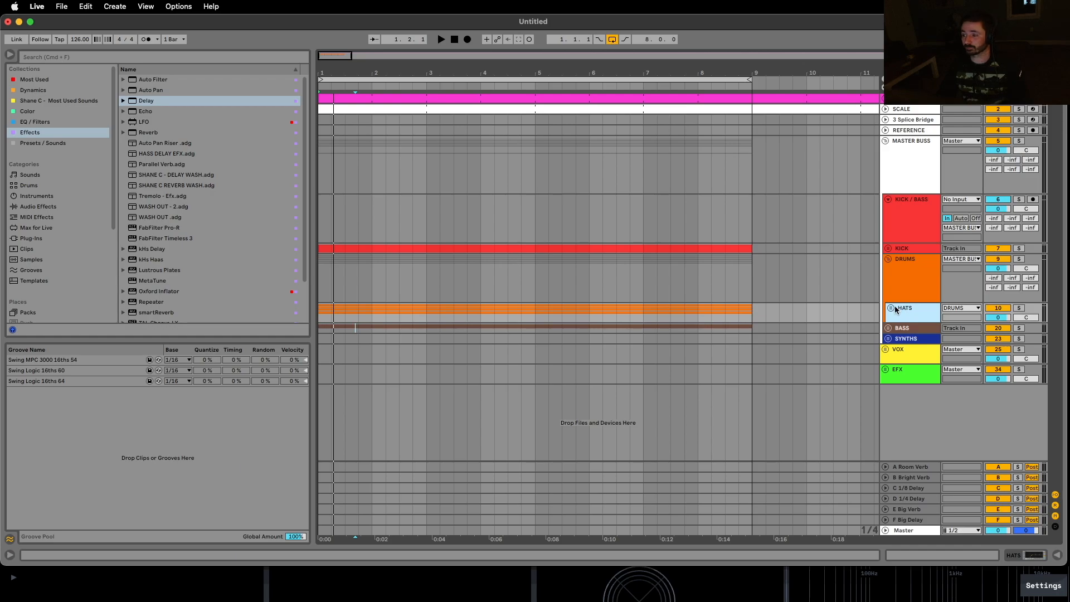
pyautogui.click(890, 309)
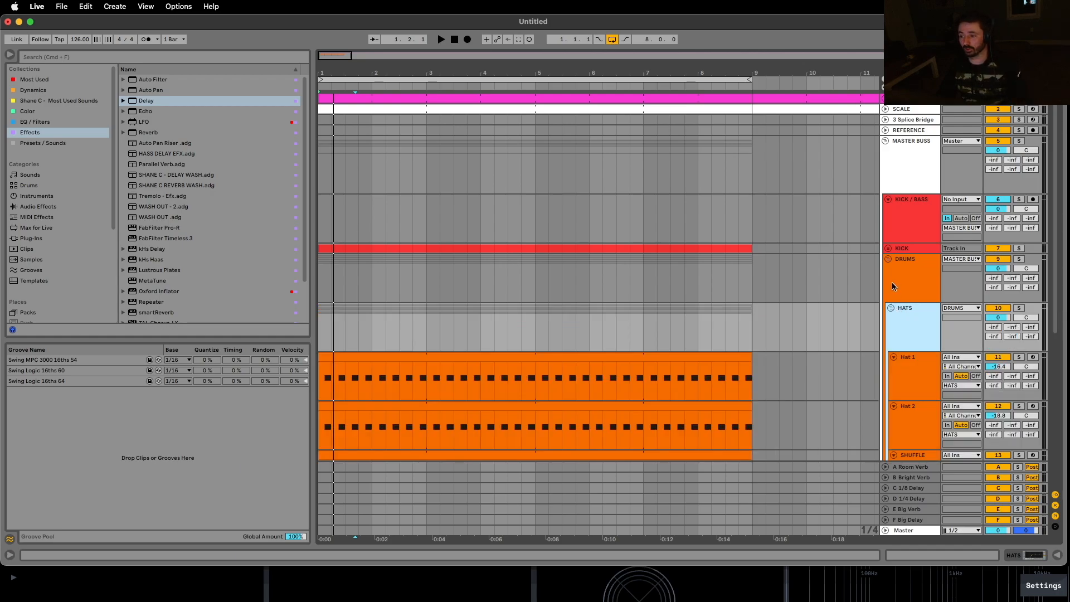
pyautogui.scroll(-3, 891, 280)
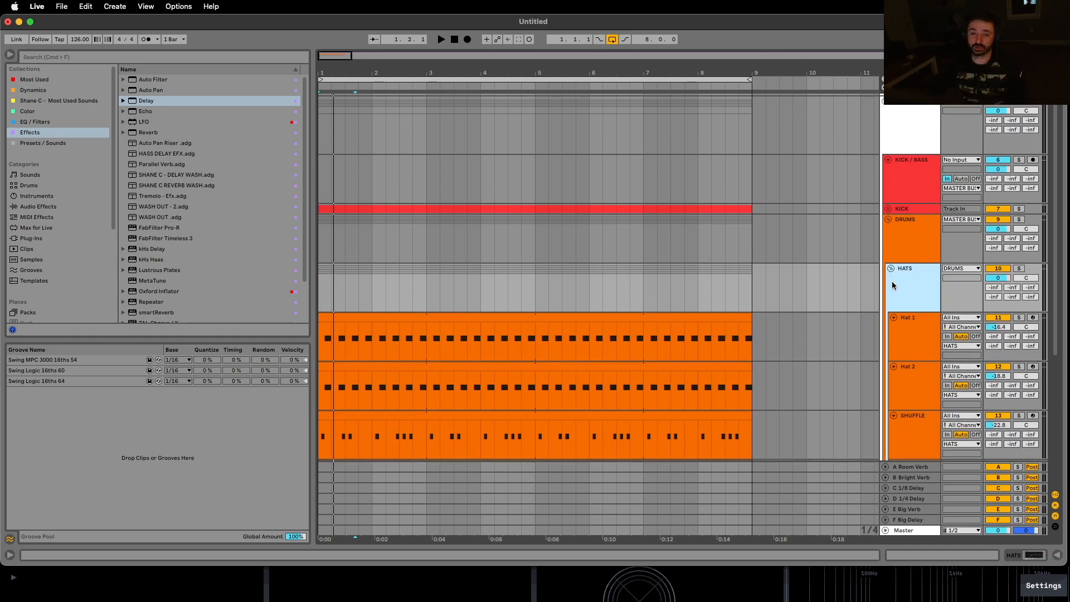
pyautogui.scroll(-4, 891, 281)
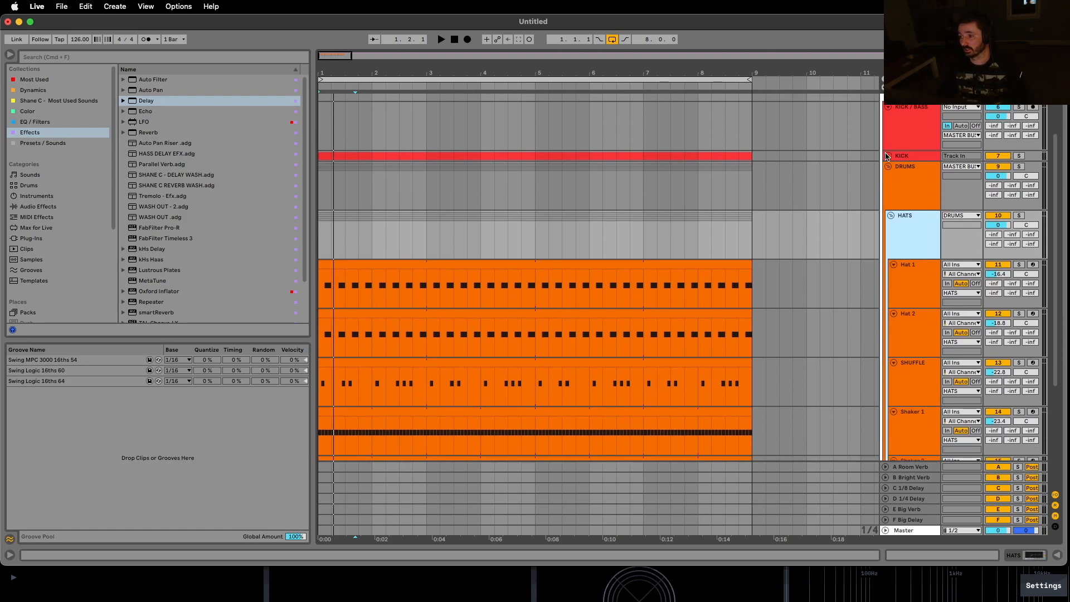
# Step: Expand and solo the KICK group during playback, show the Meat Kick track's devices, and collapse its sampler
pyautogui.click(888, 156)
pyautogui.click(1019, 156)
pyautogui.press('space')
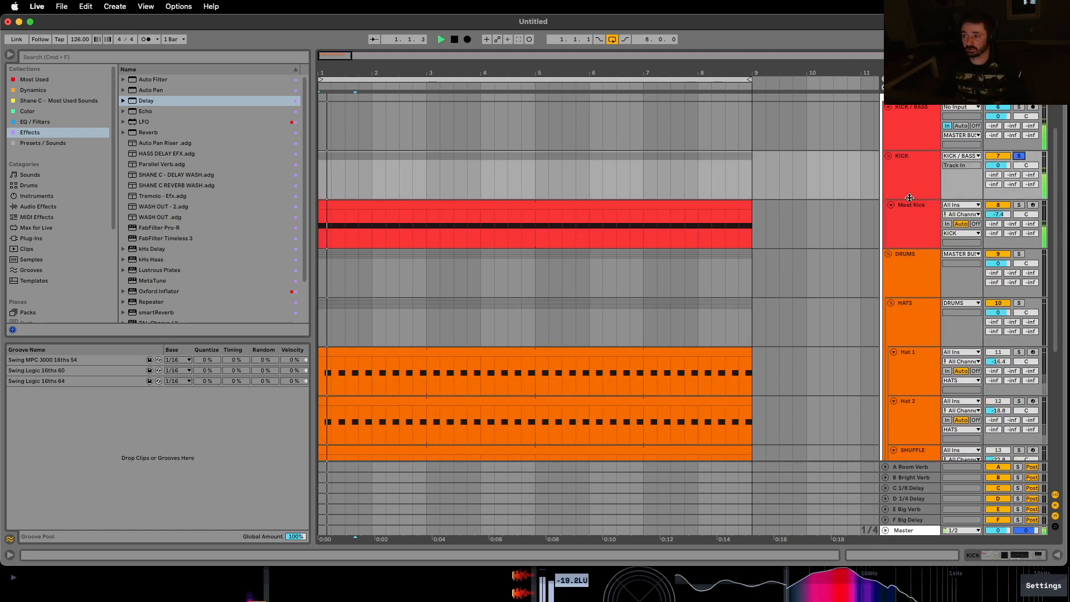
pyautogui.click(902, 203)
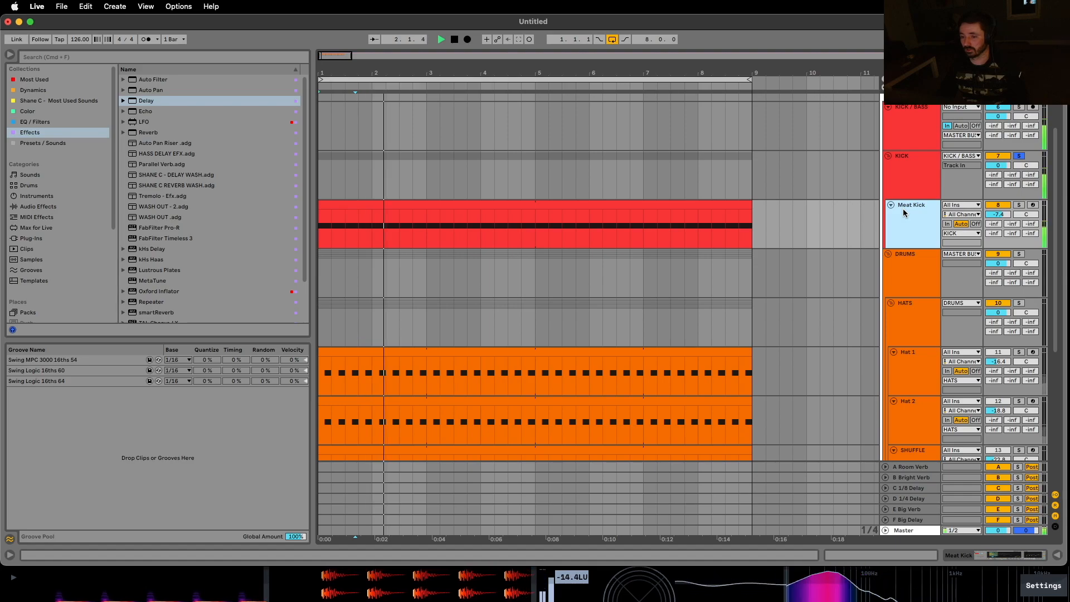
pyautogui.doubleClick(903, 208)
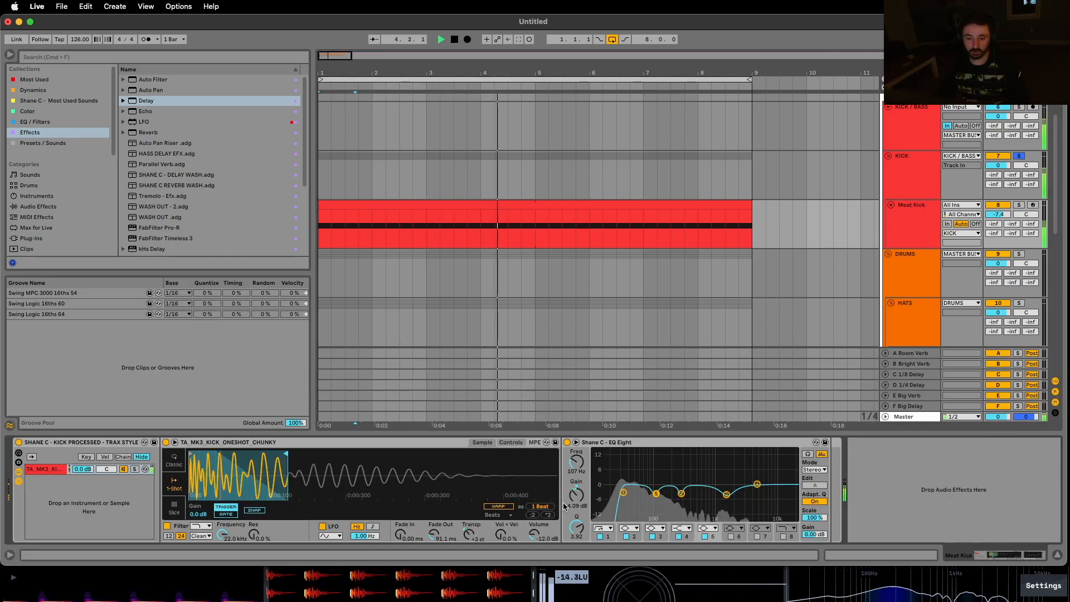
pyautogui.doubleClick(342, 443)
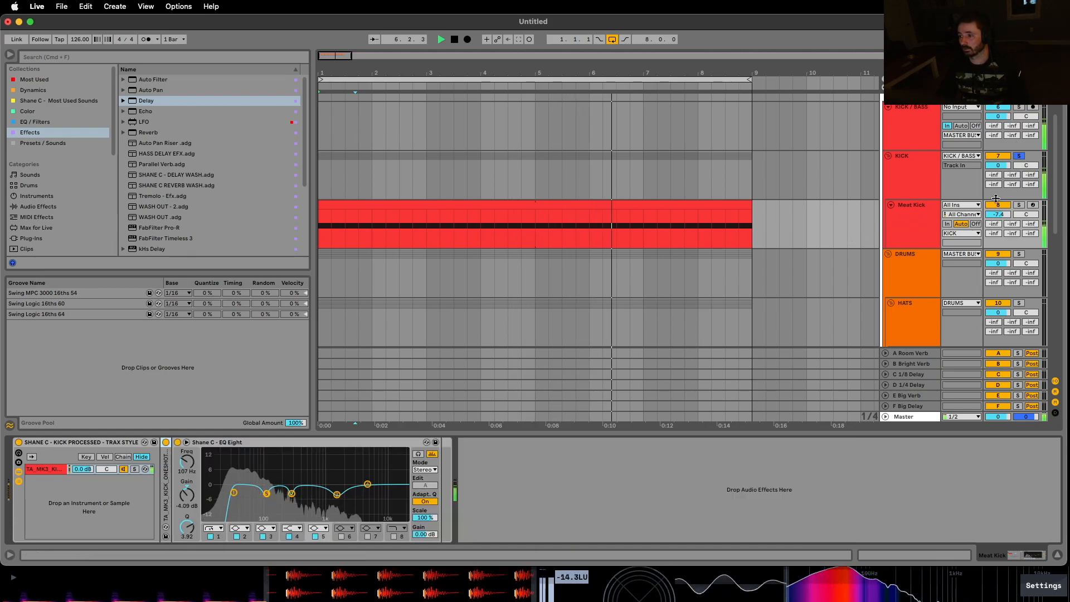
# Step: Audition the DRUMS group in solo, followed by the Hat 1 track on its own
pyautogui.click(1018, 254)
pyautogui.scroll(-3, 919, 263)
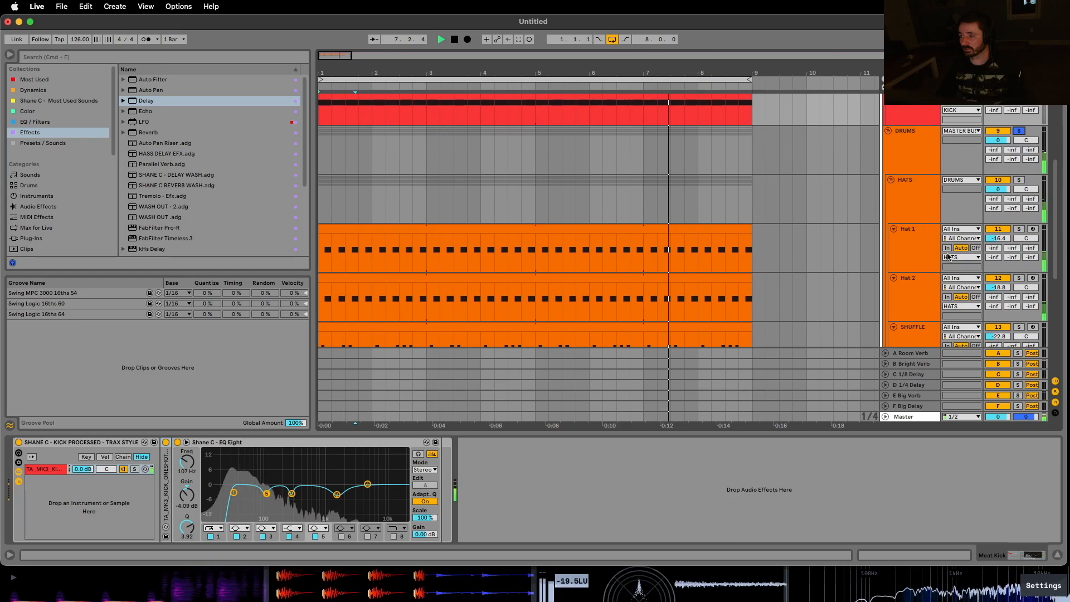
pyautogui.scroll(-3, 875, 254)
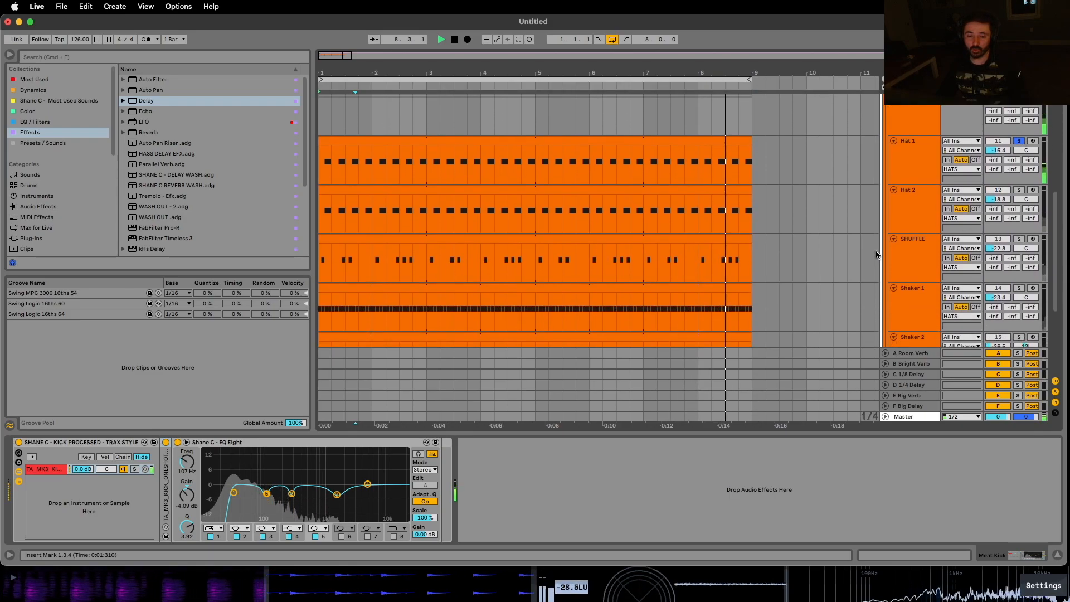
# Step: Solo the Hat 2 track and compare its sampler and EQ with those of Hat 1
pyautogui.click(1019, 190)
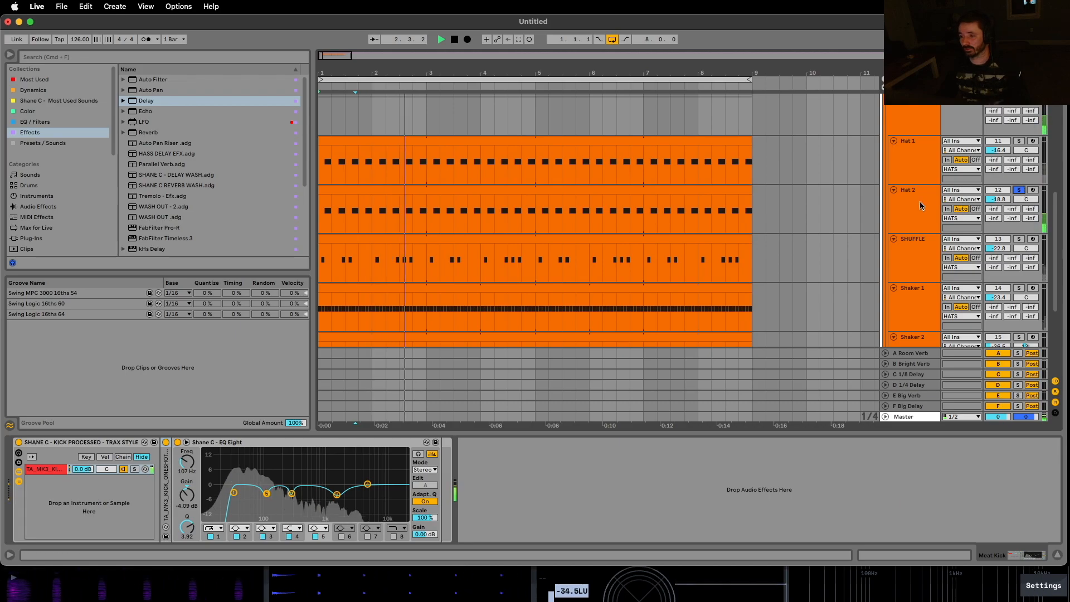
pyautogui.click(894, 223)
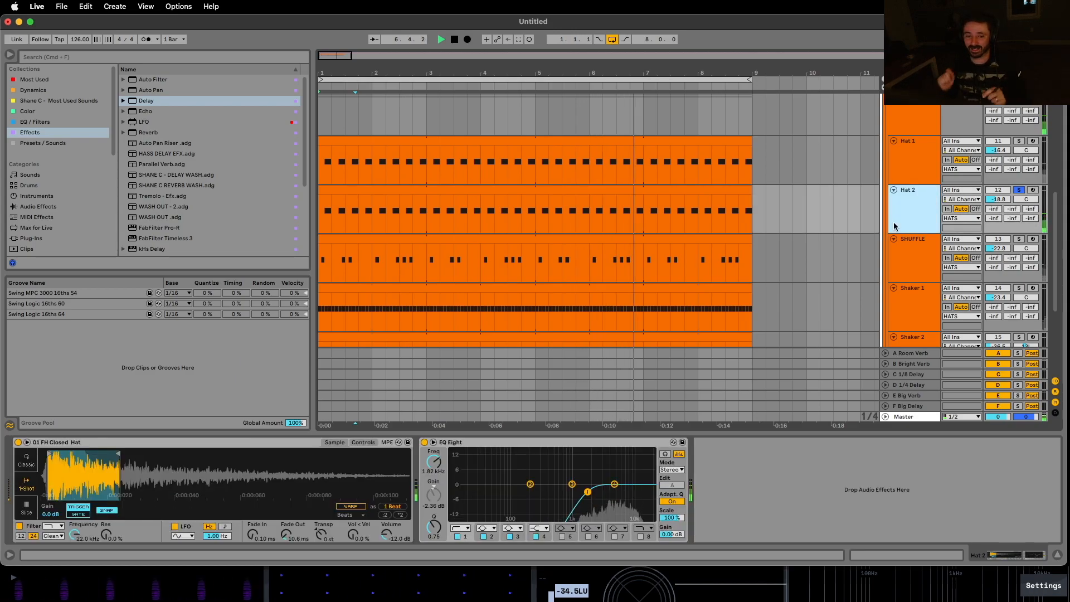
pyautogui.press('Up')
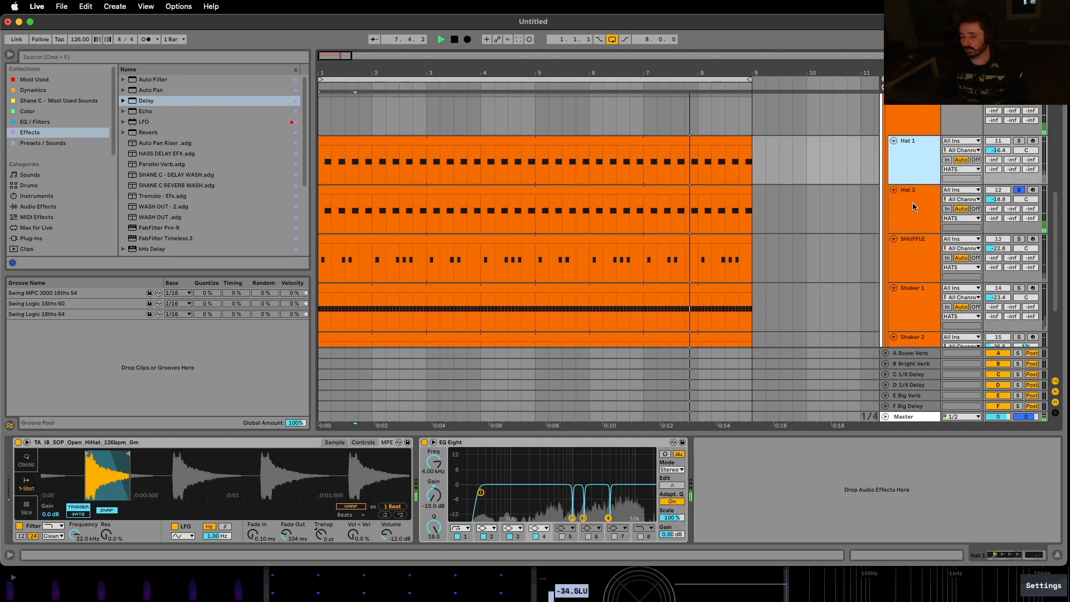
pyautogui.press('Down')
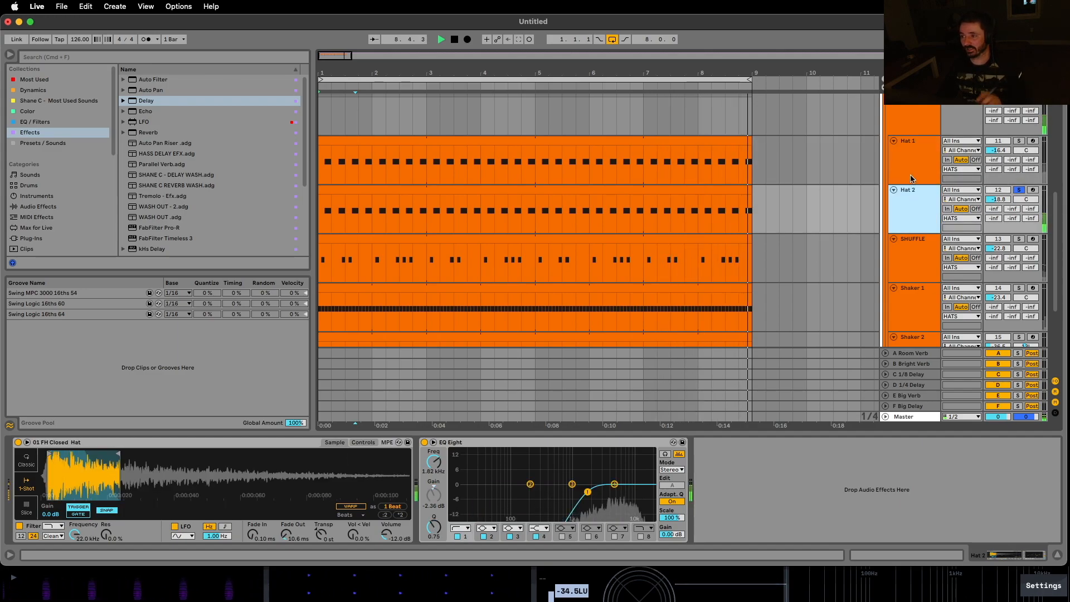
pyautogui.press('Up')
# Step: Audition the SHUFFLE and Shaker 1 tracks one at a time in solo, showing each track's devices
pyautogui.click(914, 264)
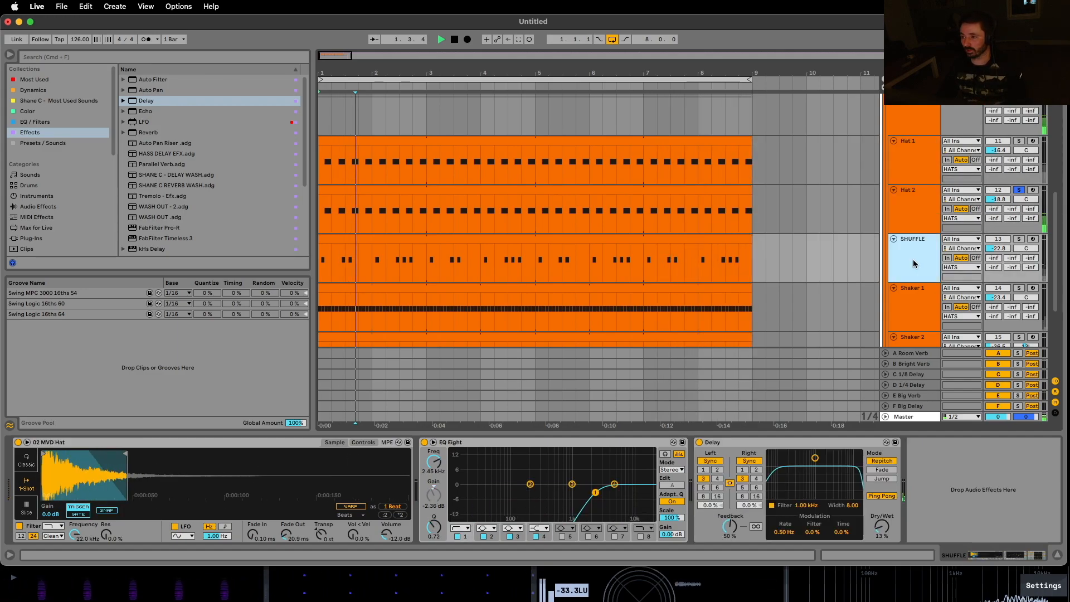
pyautogui.click(1019, 239)
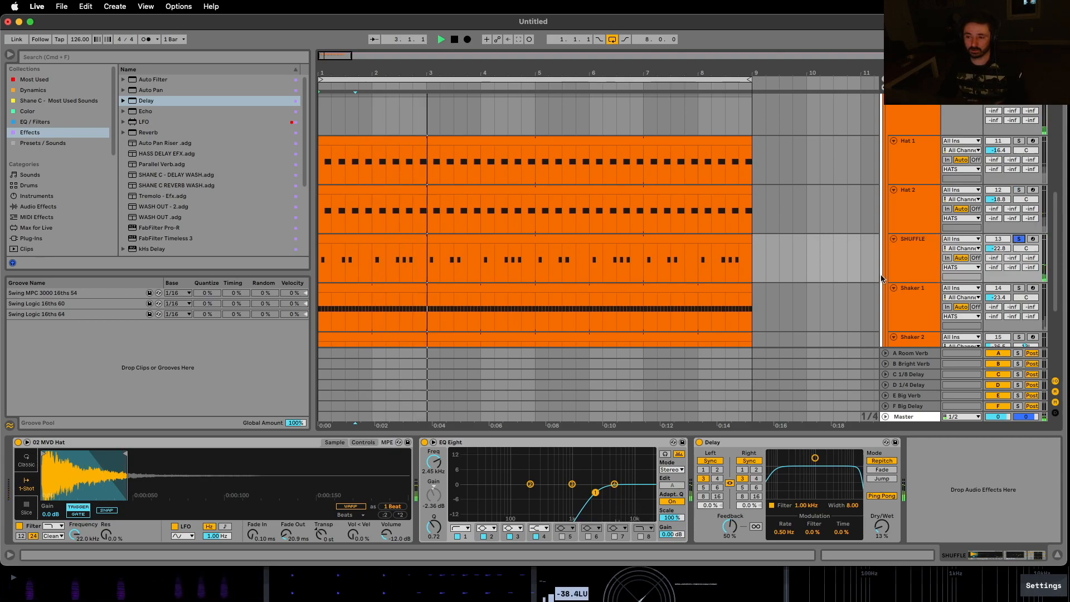
pyautogui.scroll(-2, 800, 257)
pyautogui.click(908, 223)
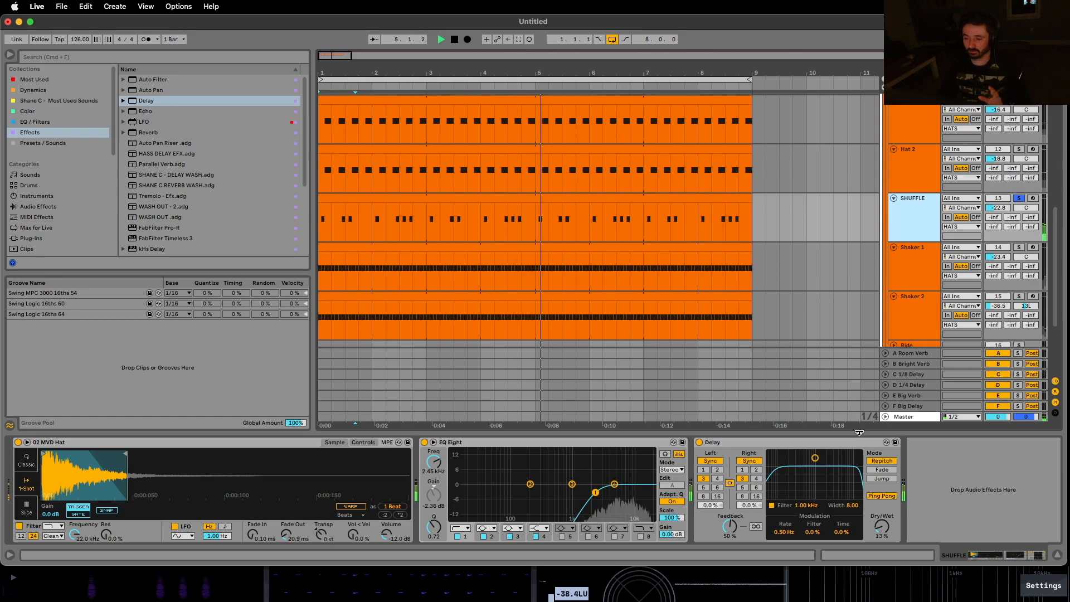
pyautogui.click(908, 273)
pyautogui.scroll(-2, 907, 270)
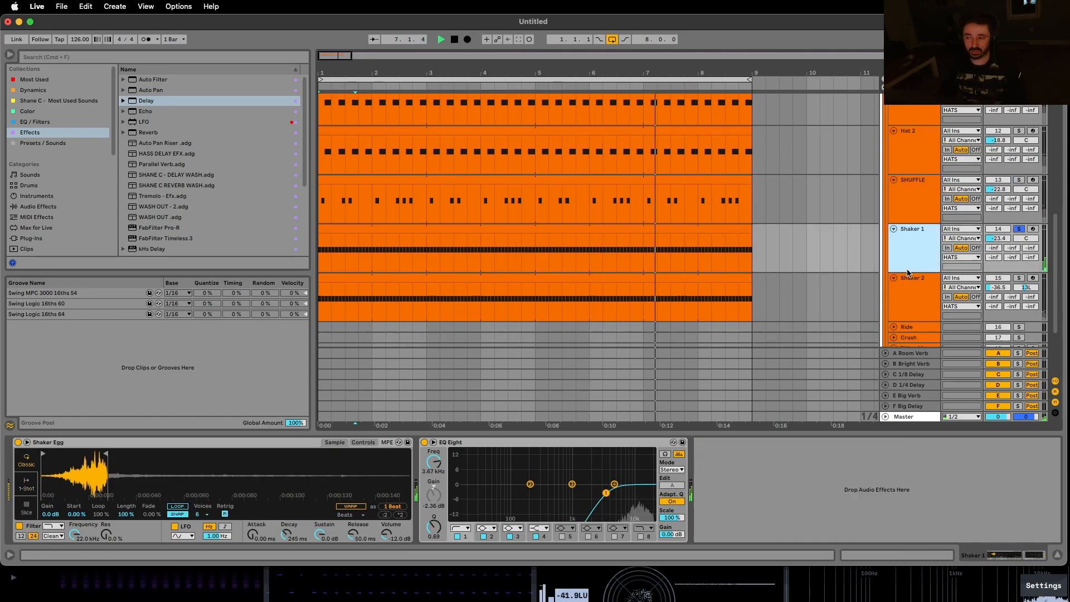
# Step: Solo the Shaker 2 track and collapse its Expression Control, Operator, Auto Pan and Reverb devices to reach the EQ
pyautogui.click(908, 262)
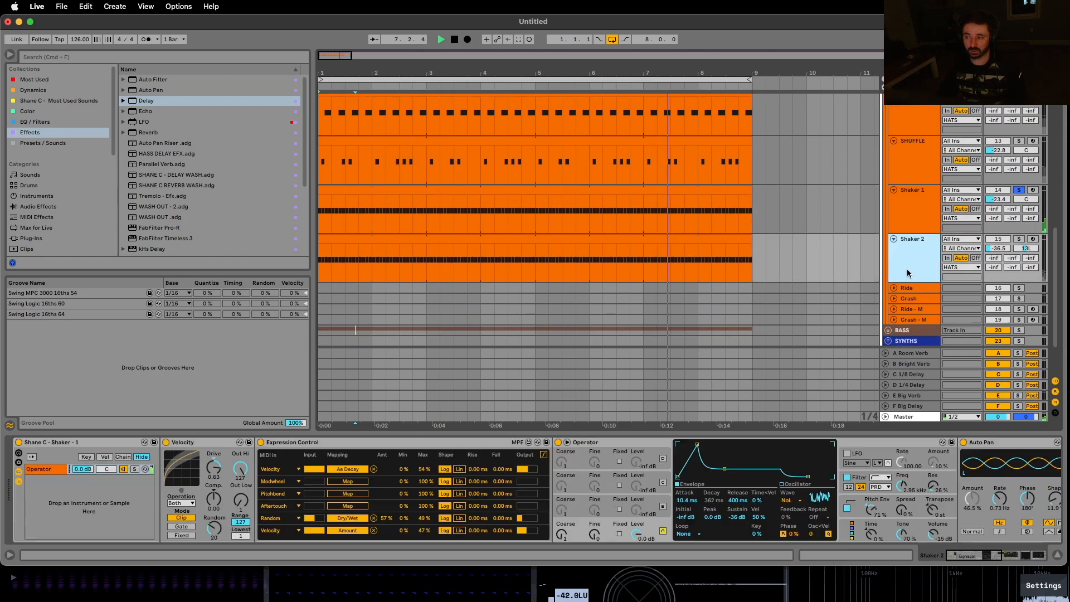
pyautogui.click(1017, 238)
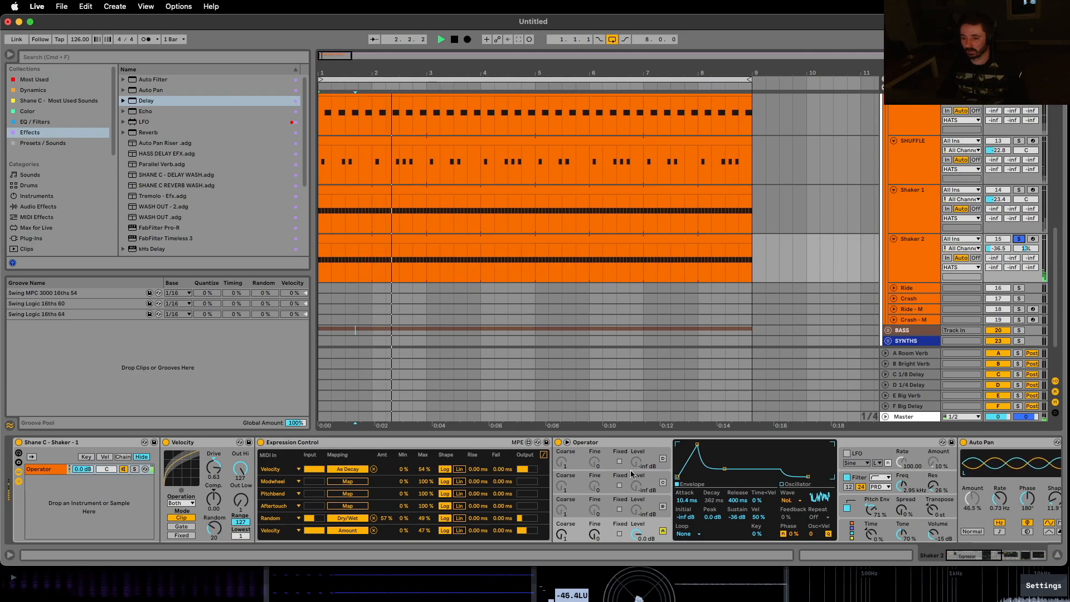
pyautogui.doubleClick(439, 443)
pyautogui.doubleClick(362, 442)
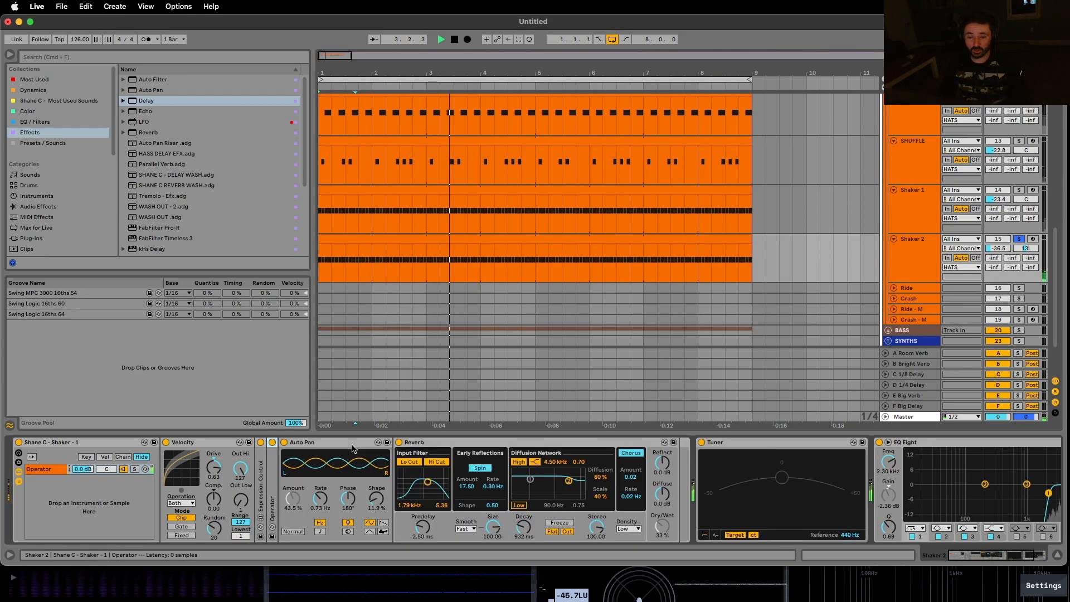
pyautogui.doubleClick(362, 442)
pyautogui.doubleClick(362, 442)
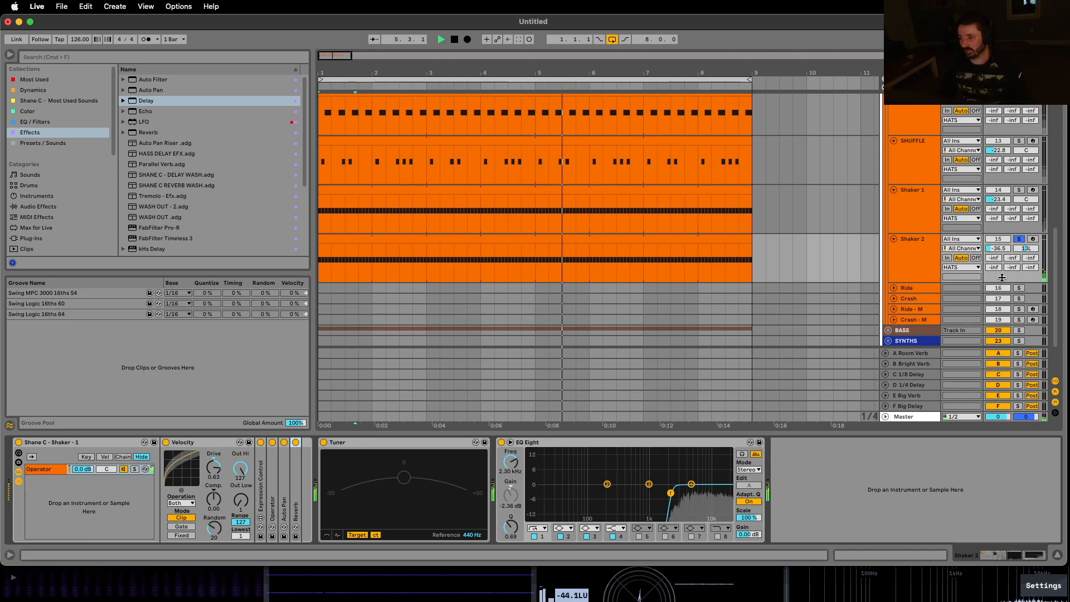
# Step: Audition the BASS group in solo, inspect the SUB BASS track's devices, collapse the group again and stop playback
pyautogui.click(1018, 330)
pyautogui.click(913, 332)
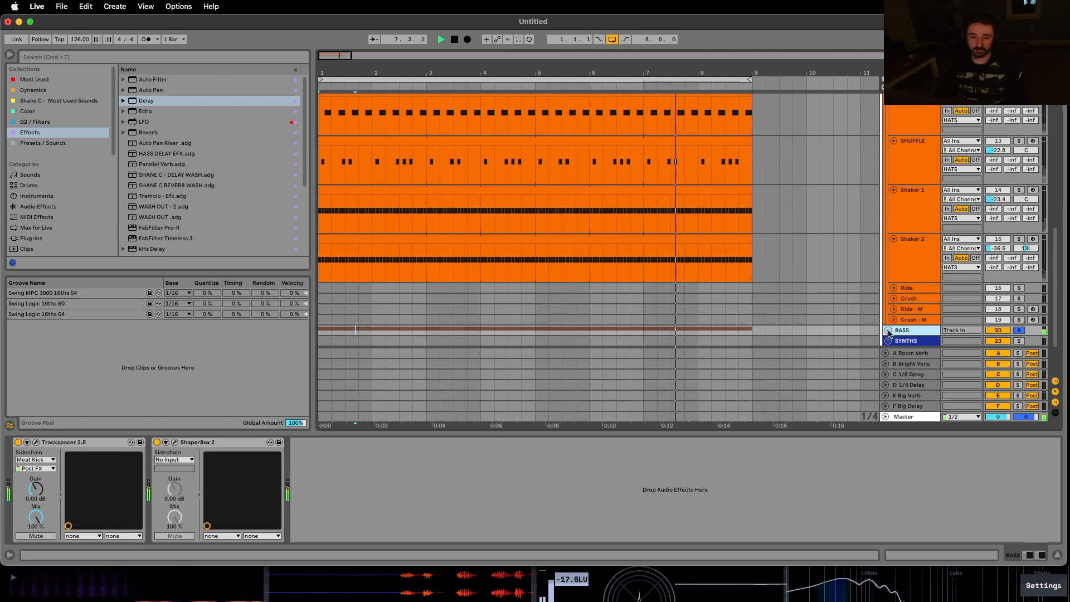
pyautogui.click(888, 331)
pyautogui.scroll(-4, 903, 306)
pyautogui.click(903, 306)
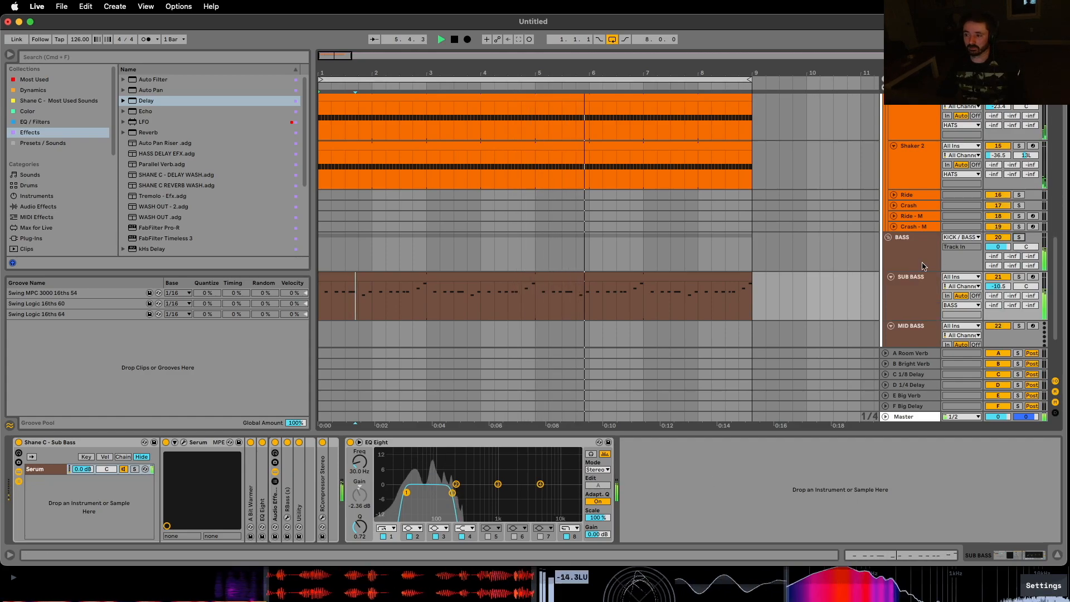
pyautogui.click(888, 238)
pyautogui.scroll(2, 889, 239)
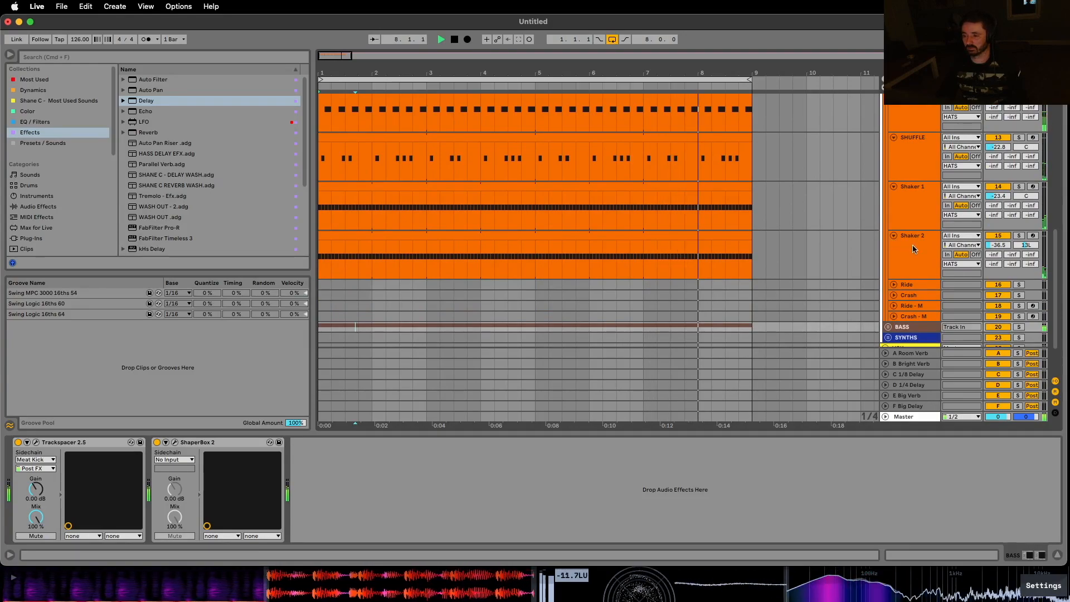
pyautogui.press('space')
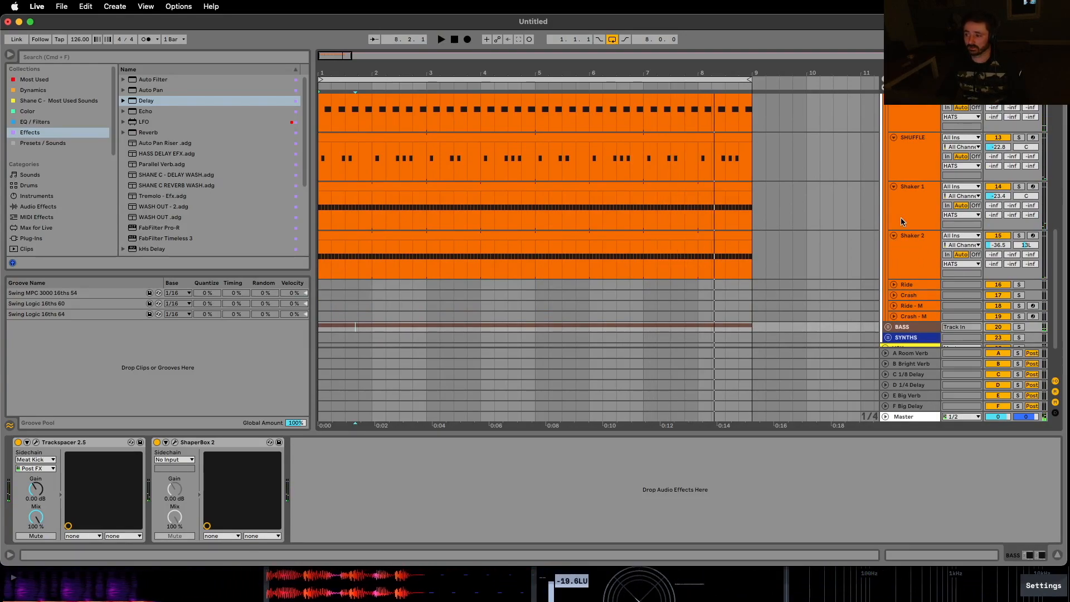
# Step: Collapse the HATS group, insert a new audio track below it and put that track in its own group
pyautogui.scroll(5, 898, 196)
pyautogui.scroll(3, 891, 127)
pyautogui.click(891, 143)
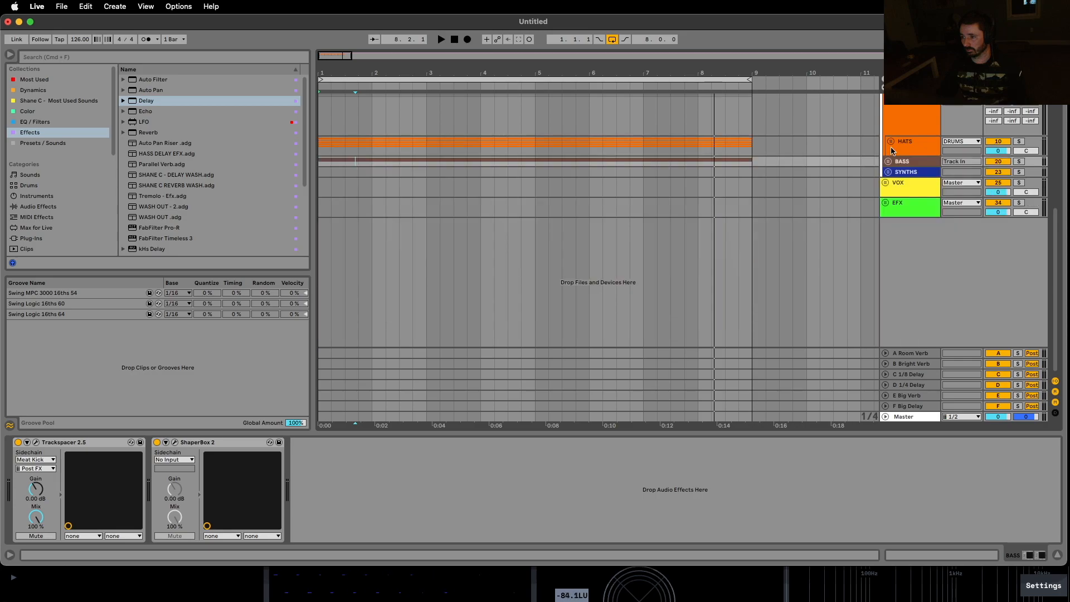
pyautogui.click(906, 146)
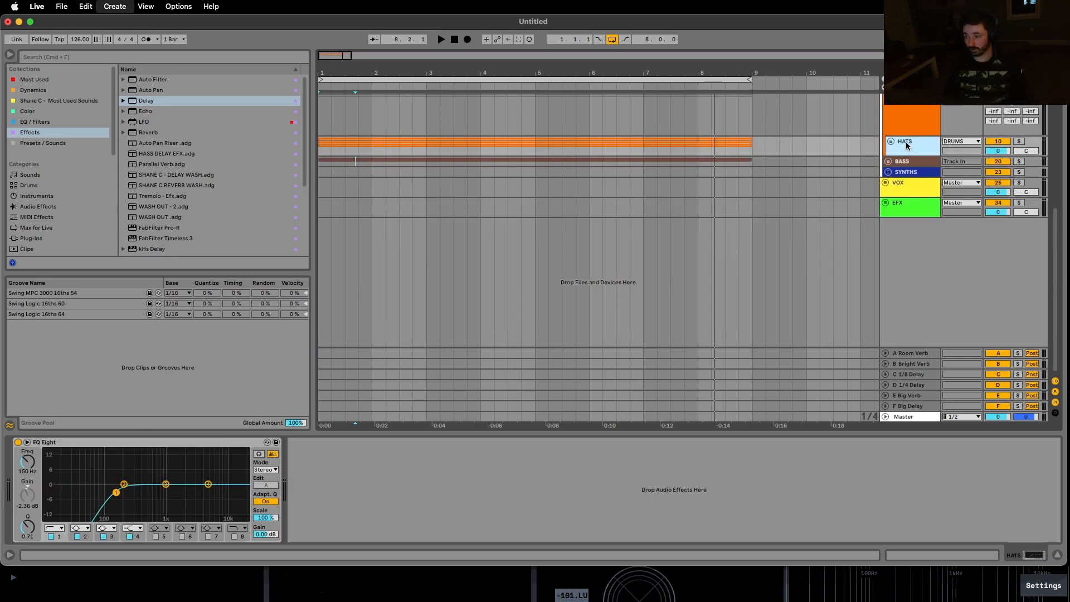
pyautogui.press('super+t')
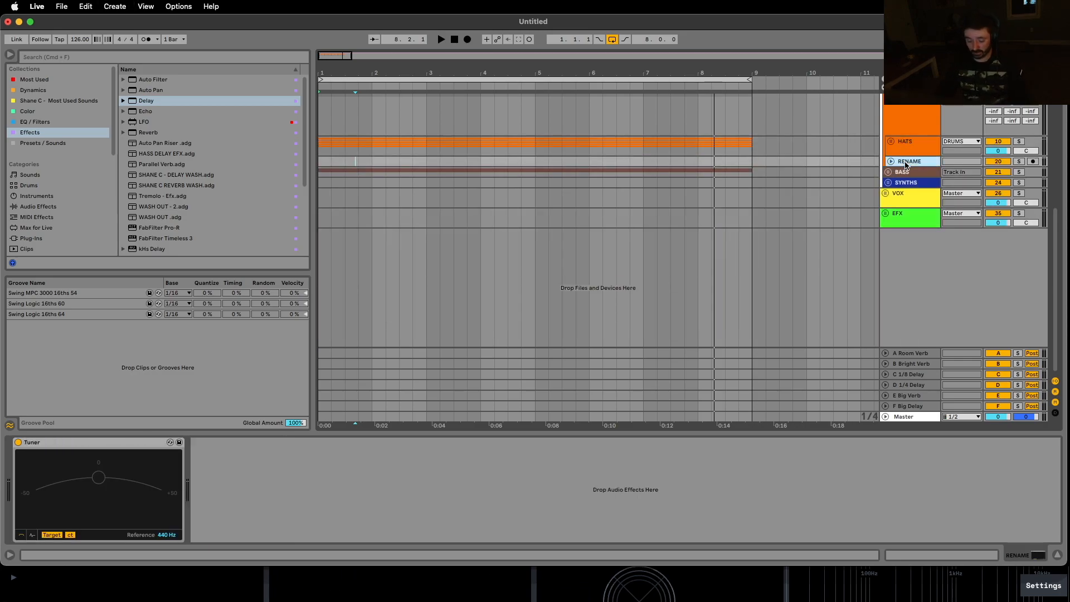
pyautogui.press('super+g')
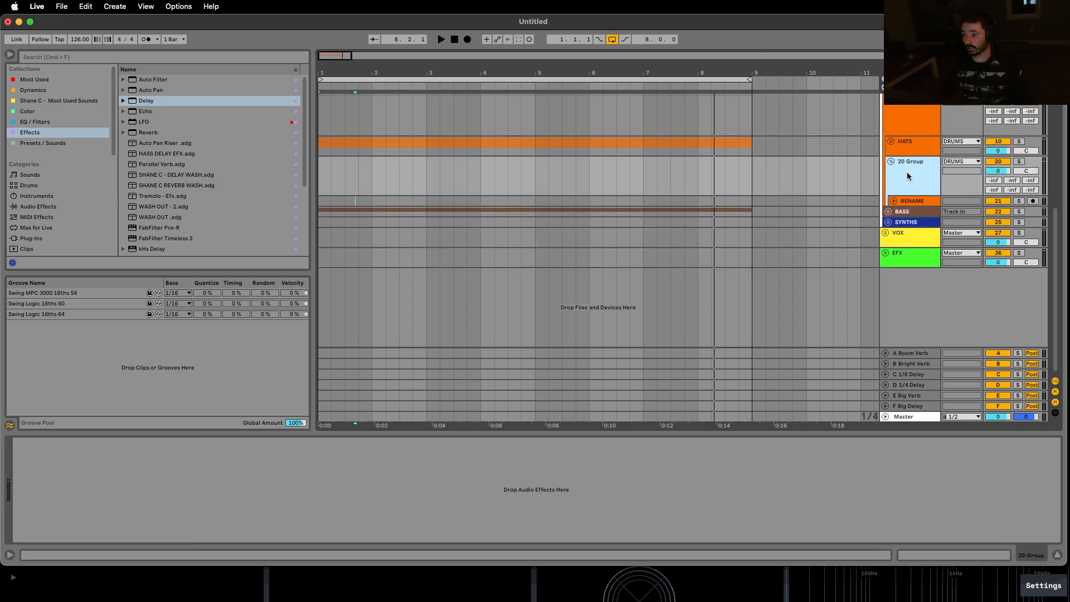
# Step: Name the new group PERC and expand the RENAME track inside it
pyautogui.write('perc')
pyautogui.press('Return')
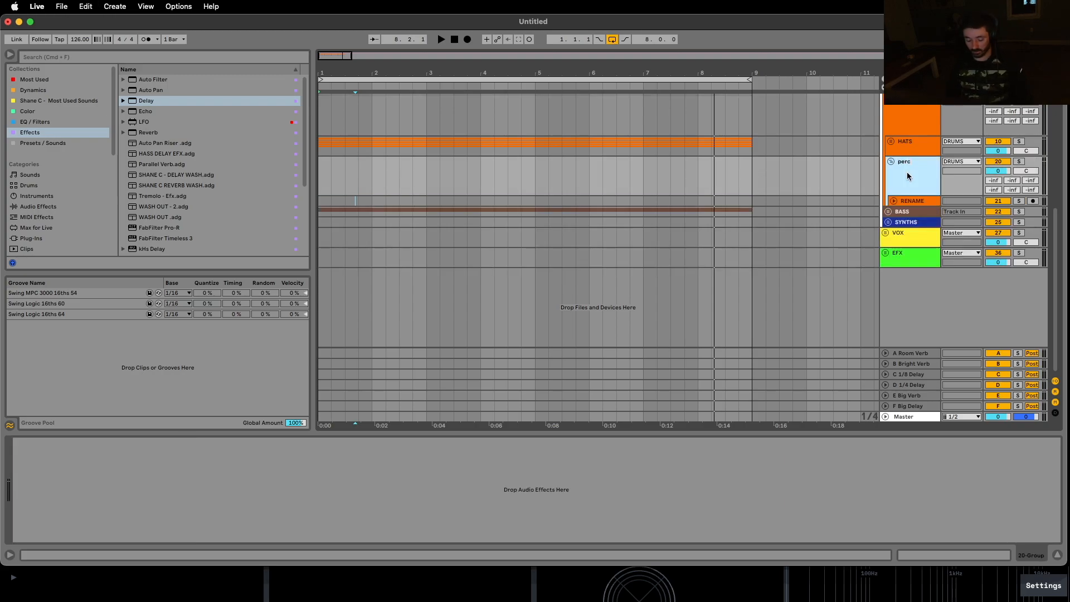
pyautogui.press('BackSpace')
pyautogui.write('PERC')
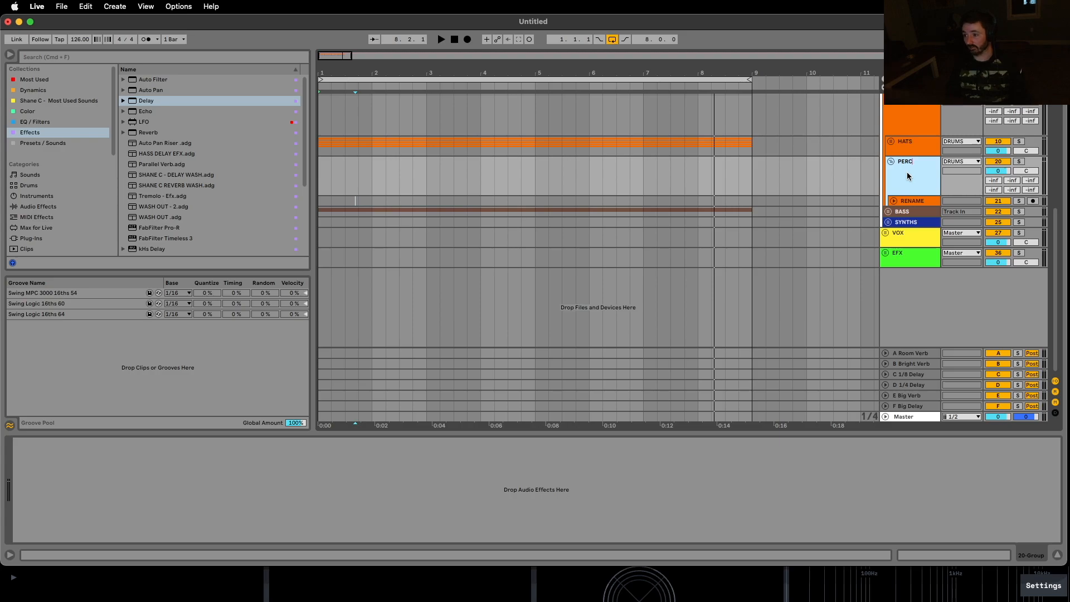
pyautogui.press('Return')
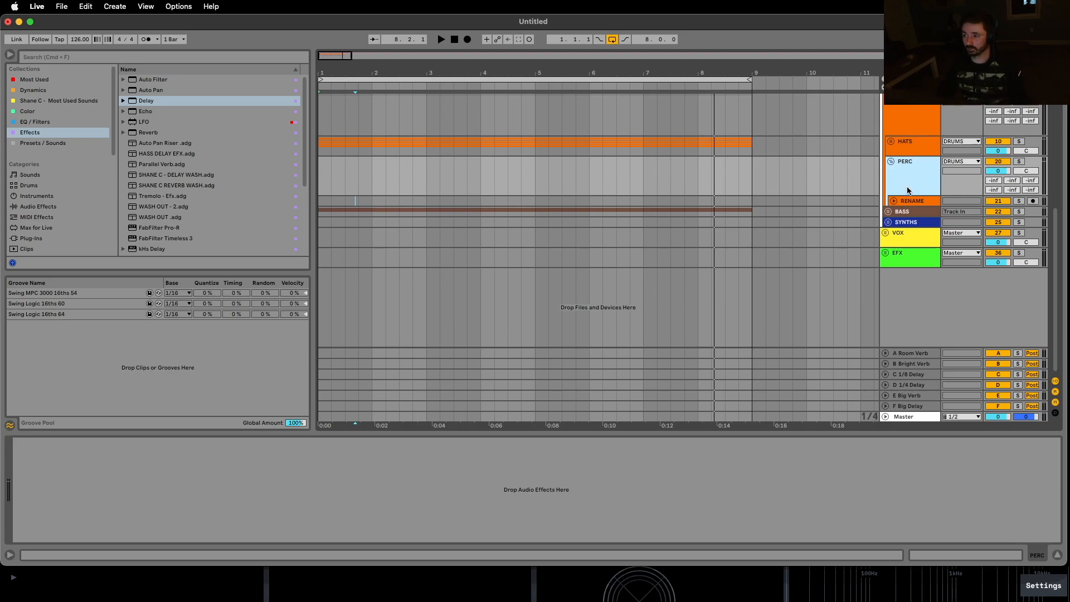
pyautogui.click(893, 200)
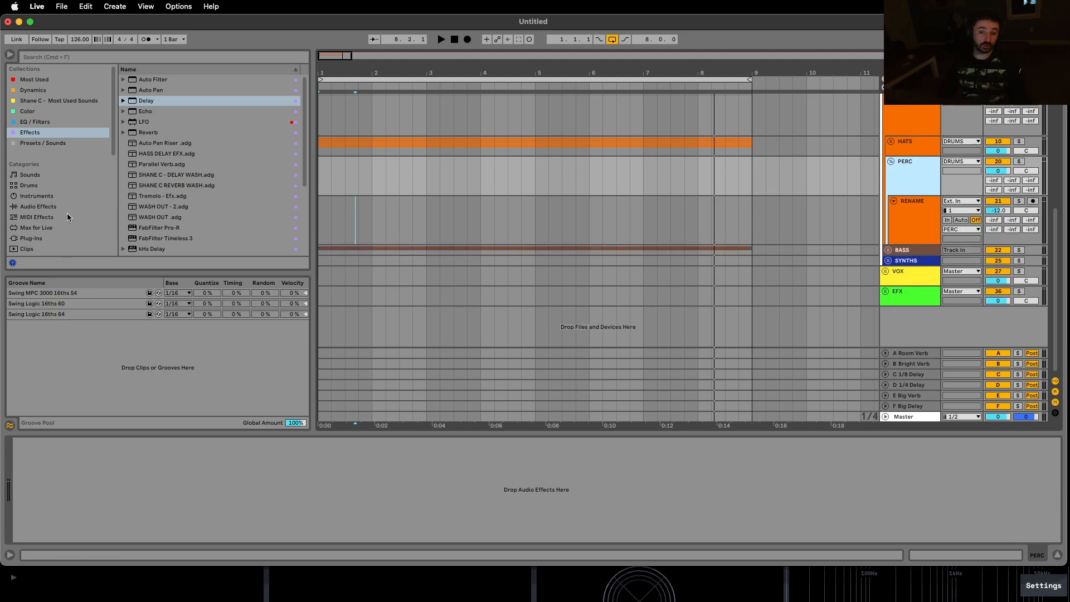
# Step: Search the entire sound library for PERC and browse the matching samples
pyautogui.scroll(-3, 67, 217)
pyautogui.click(58, 55)
pyautogui.write('P')
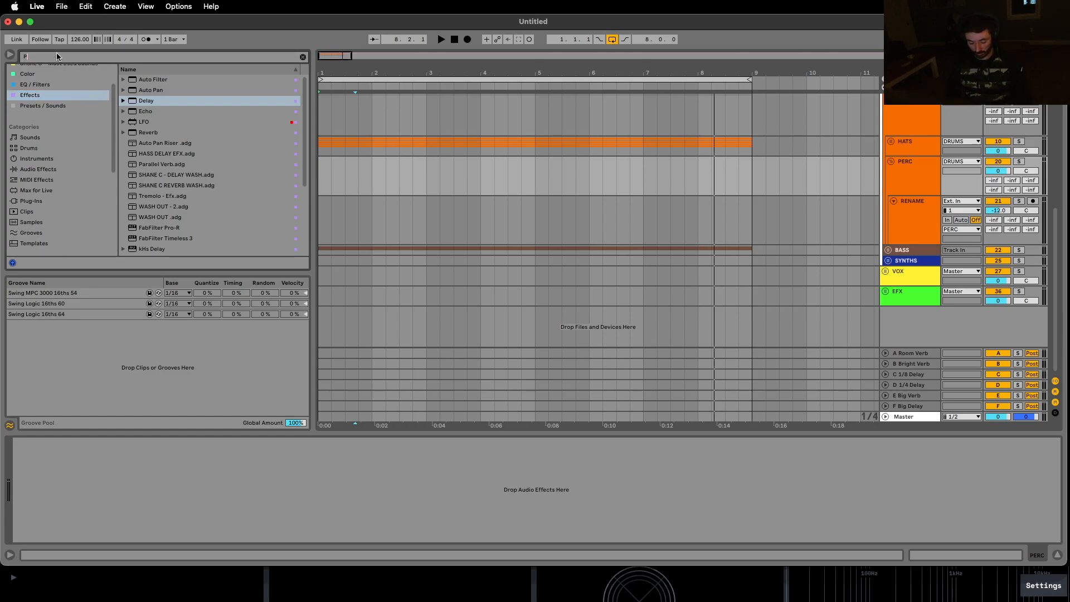
pyautogui.write('ERC')
pyautogui.scroll(-3, 49, 229)
pyautogui.click(44, 234)
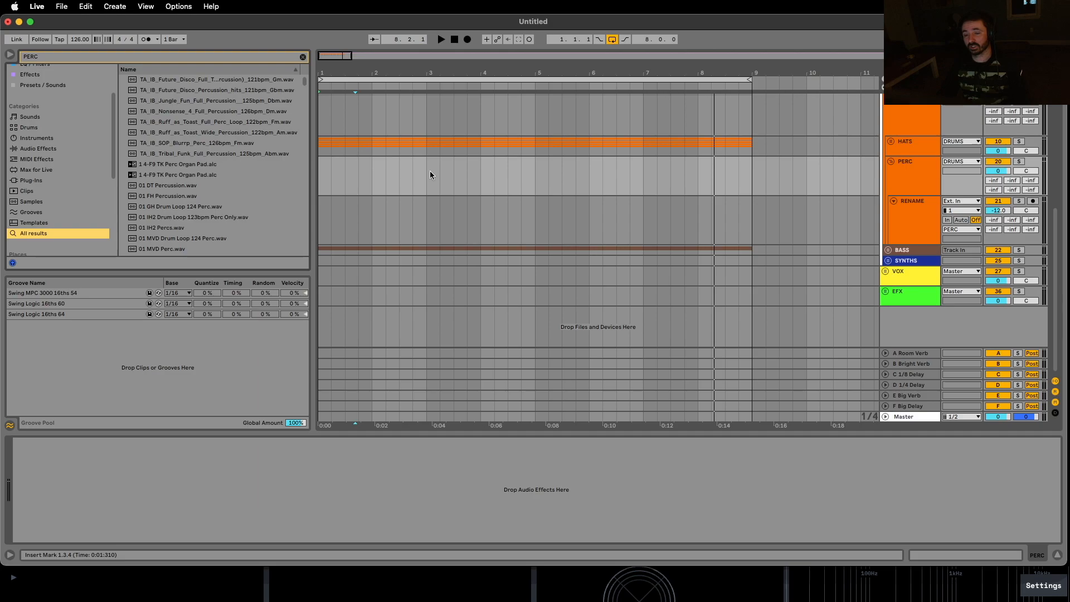
pyautogui.scroll(-3, 172, 210)
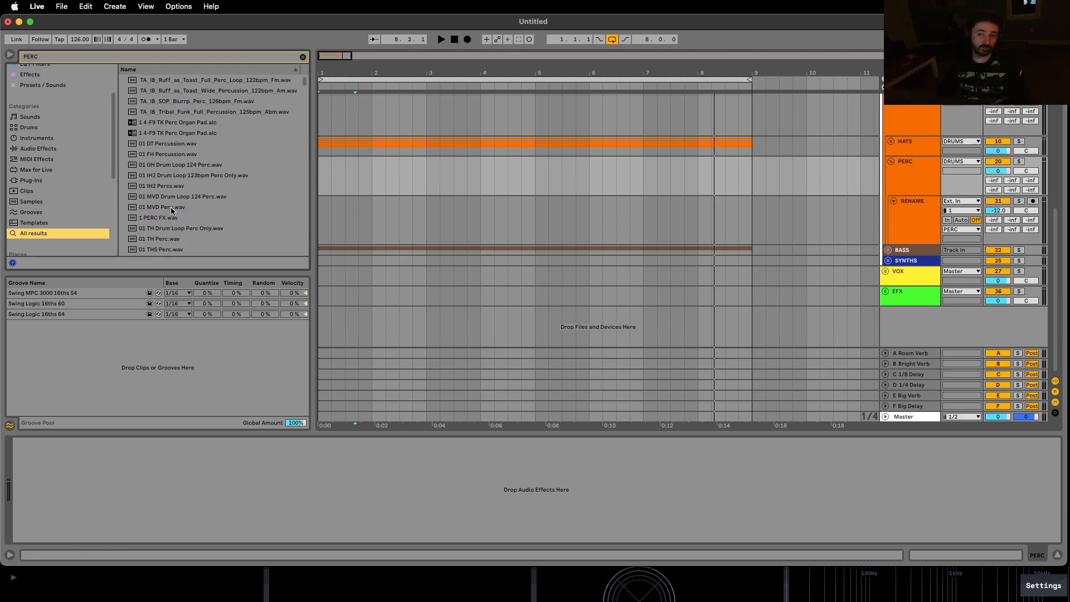
# Step: Search the library for BONGO and preview the 123 BongoTech samples
pyautogui.press('super+f')
pyautogui.write('BO')
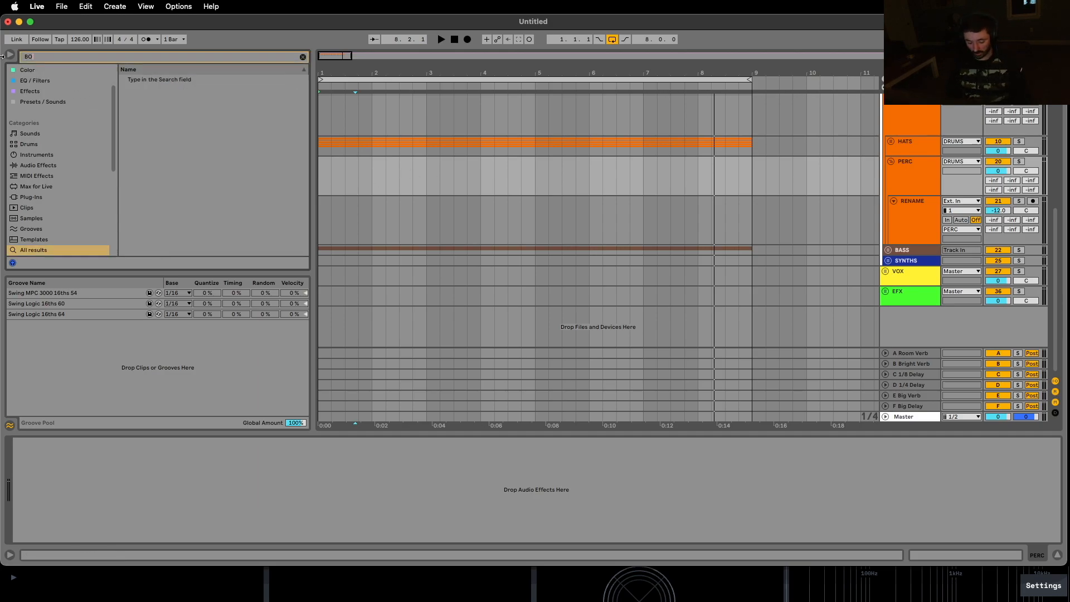
pyautogui.write('NGO')
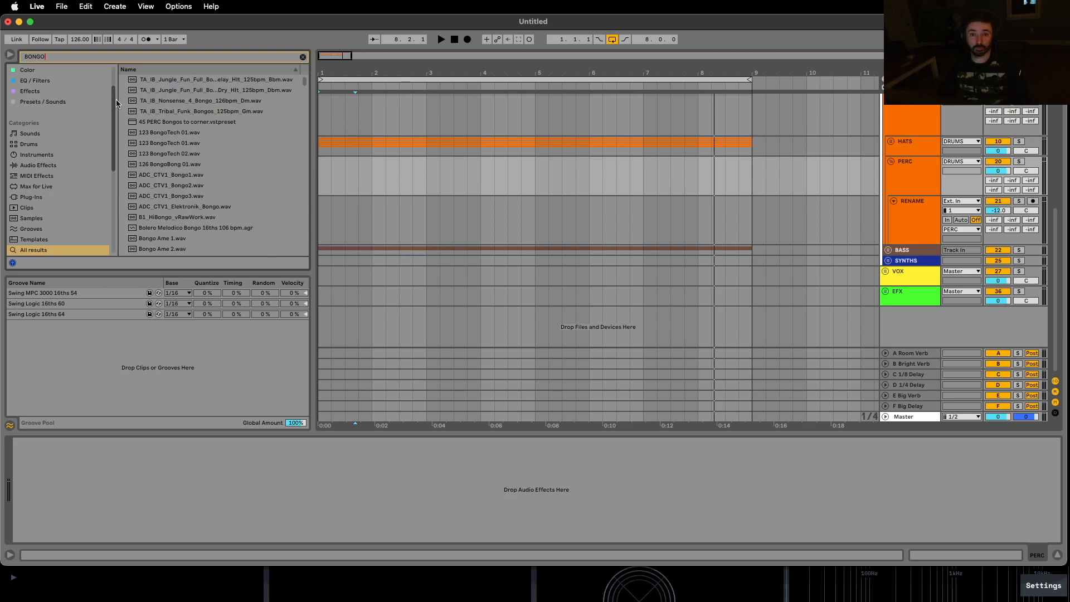
pyautogui.click(186, 134)
pyautogui.click(203, 145)
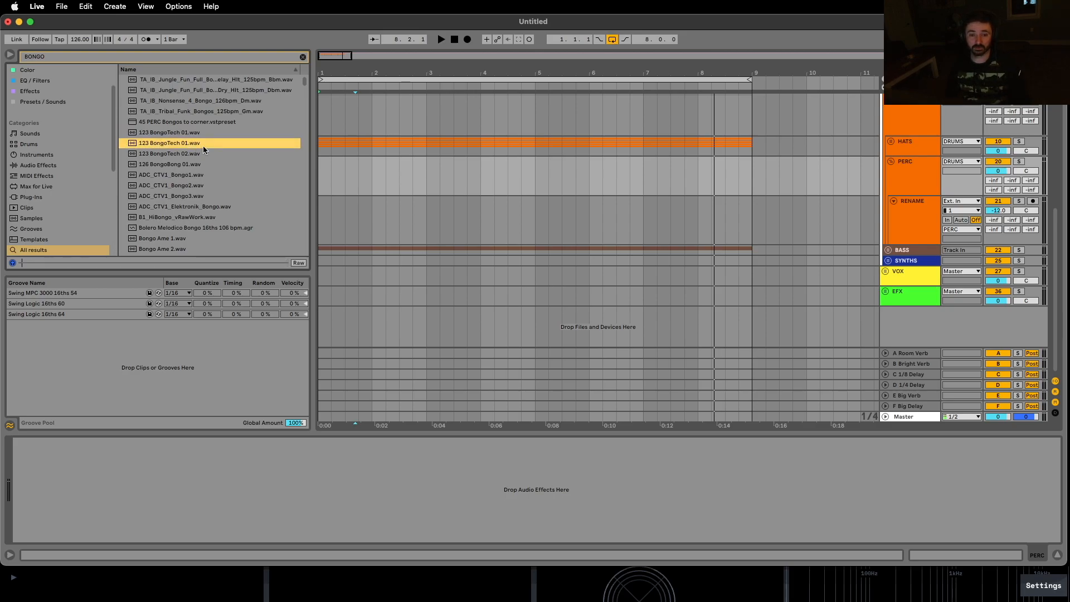
pyautogui.press('Down')
pyautogui.press('Down')
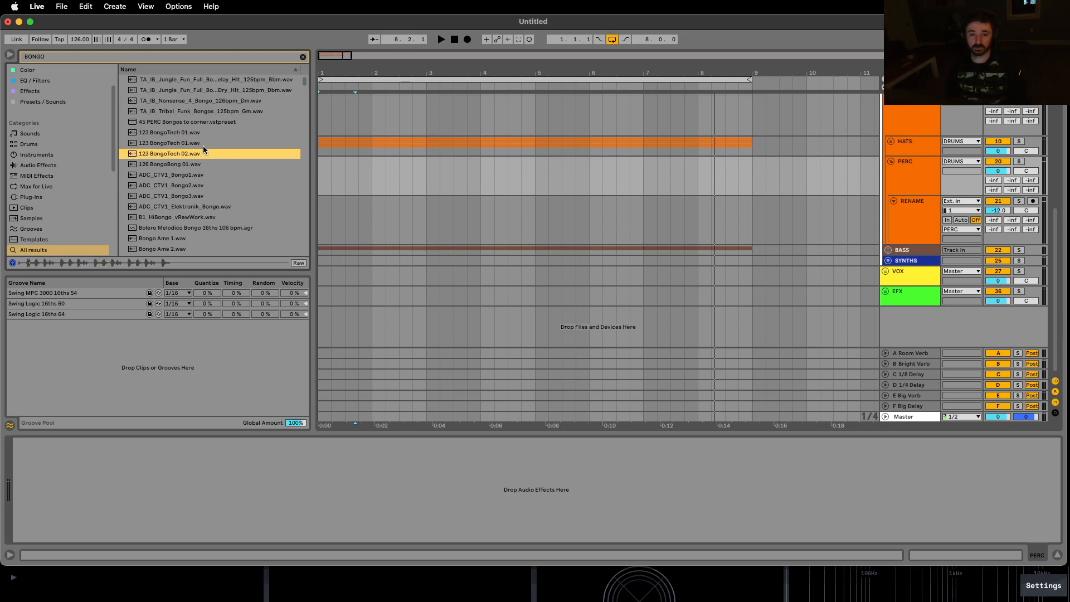
# Step: Preview the ADC_CTV1_Bongo samples up to ADC_CTV1_Bongo3.wav and briefly play the project for comparison
pyautogui.press('Down')
pyautogui.press('Down')
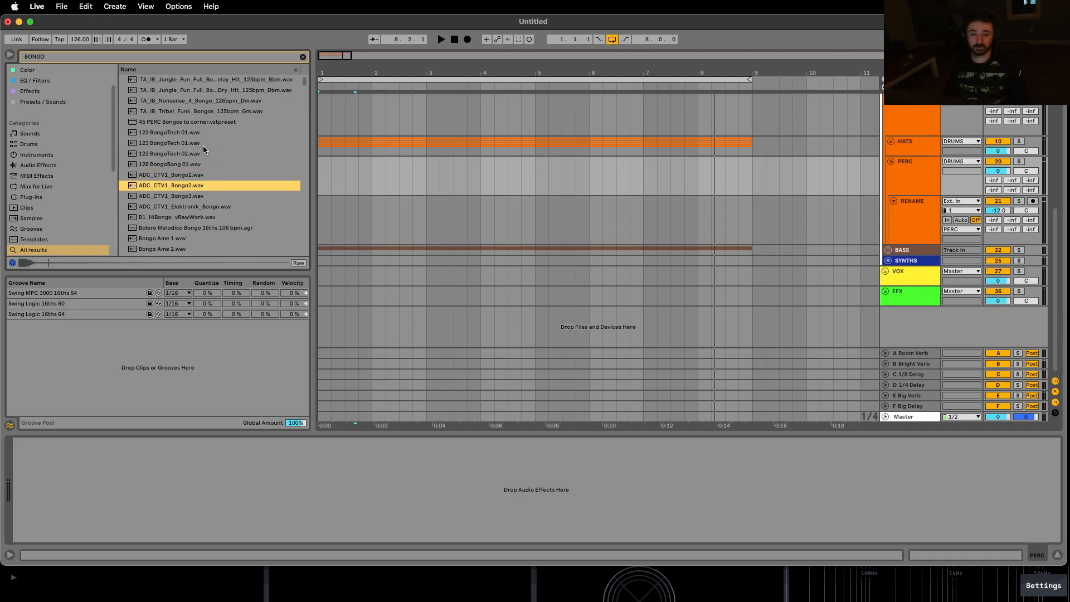
pyautogui.scroll(-1, 200, 152)
pyautogui.click(197, 181)
pyautogui.press('space')
pyautogui.press('space')
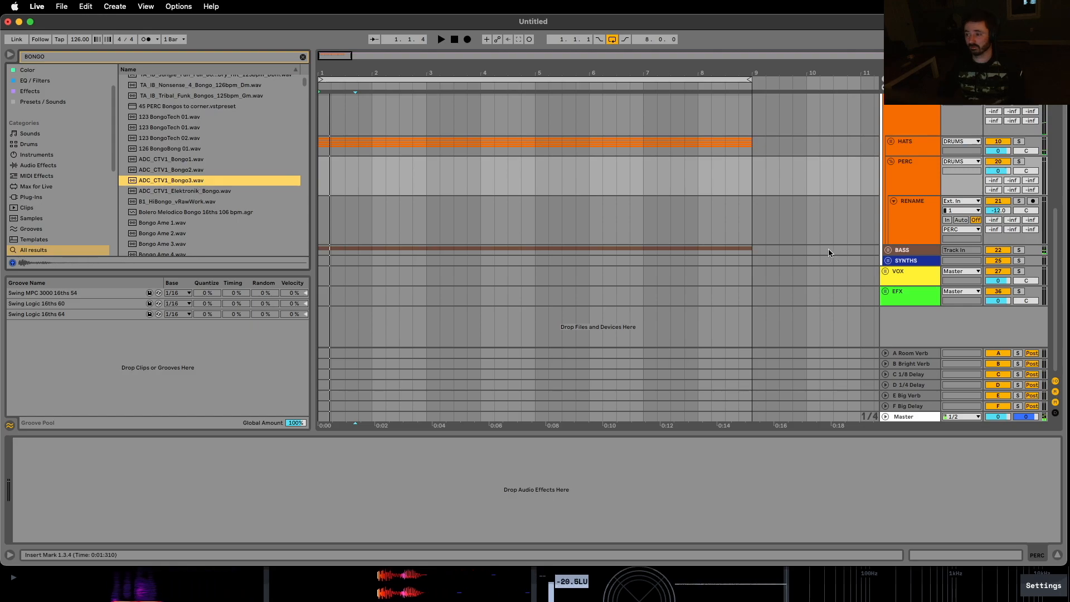
# Step: Replace the RENAME audio track in the PERC group with a new MIDI track and load ADC_CTV1_Bongo3.wav onto it
pyautogui.click(912, 227)
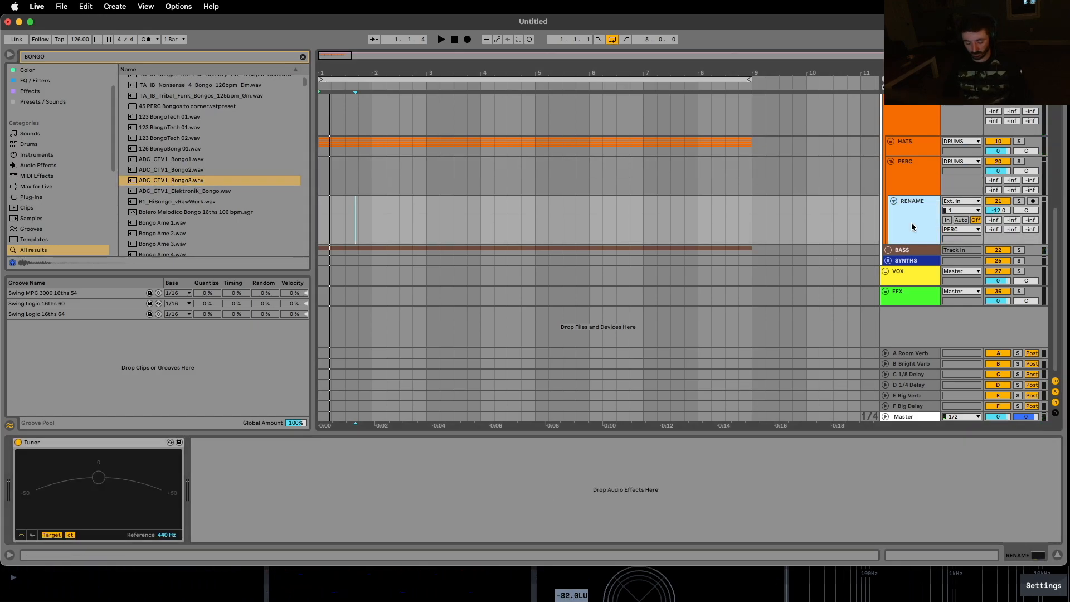
pyautogui.press('super+shift+t')
pyautogui.click(914, 213)
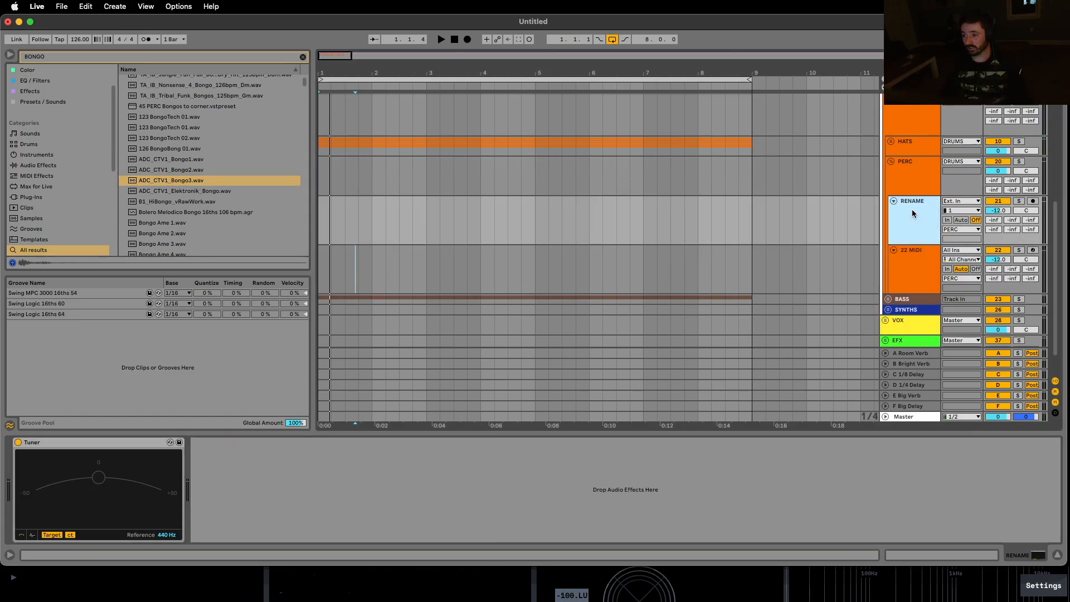
pyautogui.press('Delete')
pyautogui.moveTo(171, 187); pyautogui.dragTo(18, 446)
pyautogui.moveTo(55, 527); pyautogui.dragTo(46, 496)
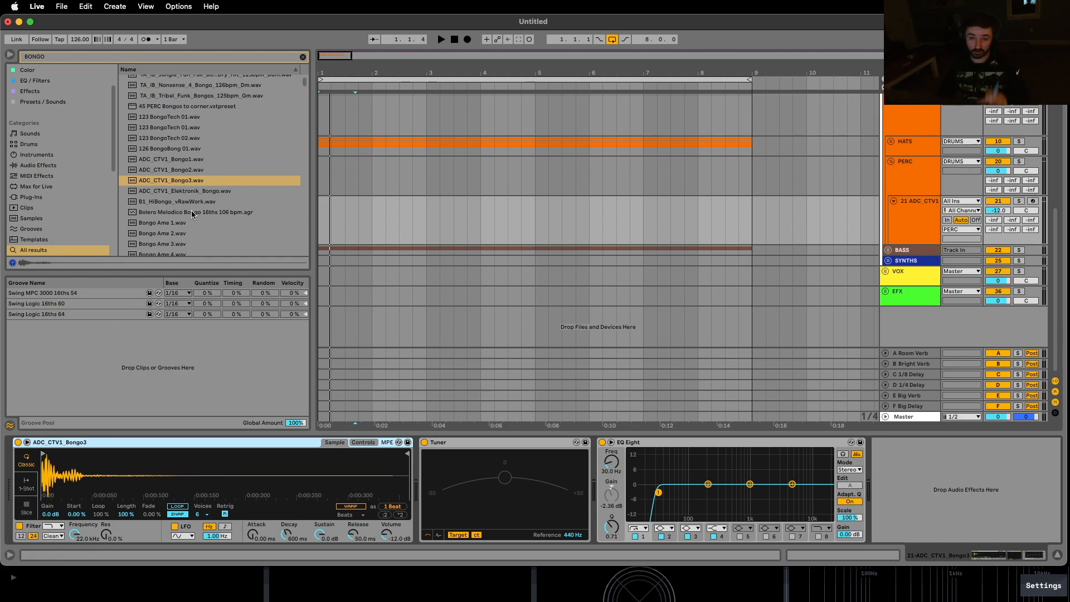
# Step: Preview the bongo samples from Bongo Ame 1.wav through Bongo Bro 2.wav and select Bongo Bro 1.wav
pyautogui.scroll(-3, 187, 201)
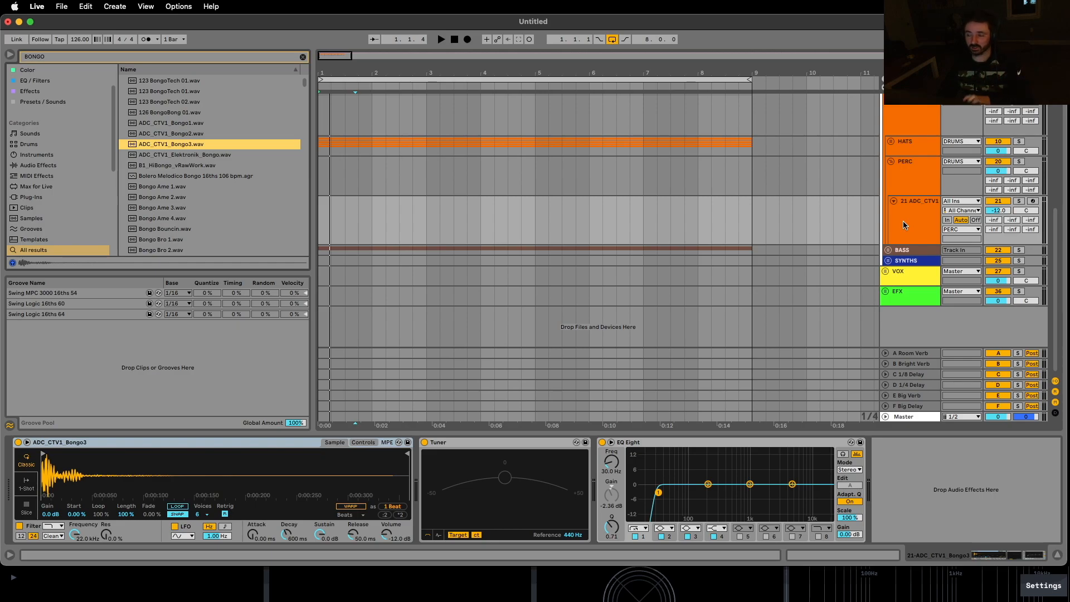
pyautogui.click(165, 187)
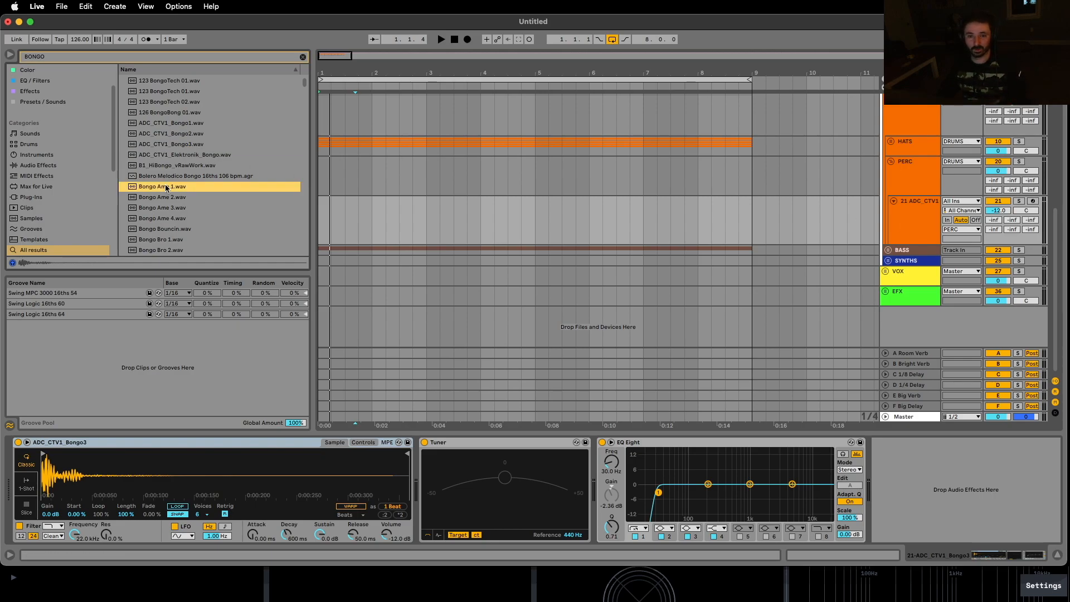
pyautogui.press('Down')
pyautogui.press('Down')
pyautogui.press('Down')
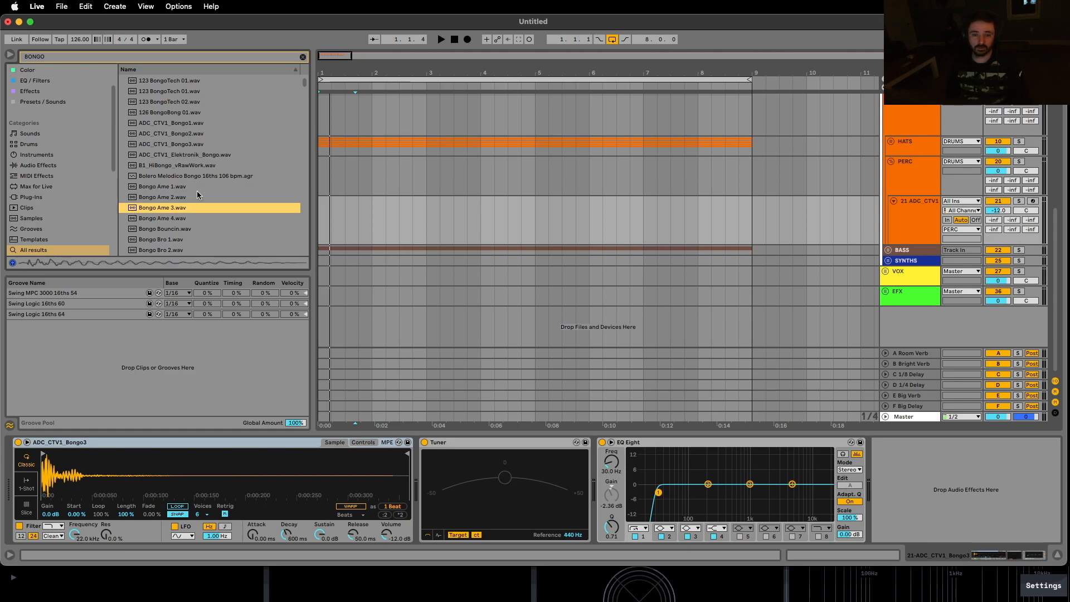
pyautogui.press('Down')
pyautogui.press('Down')
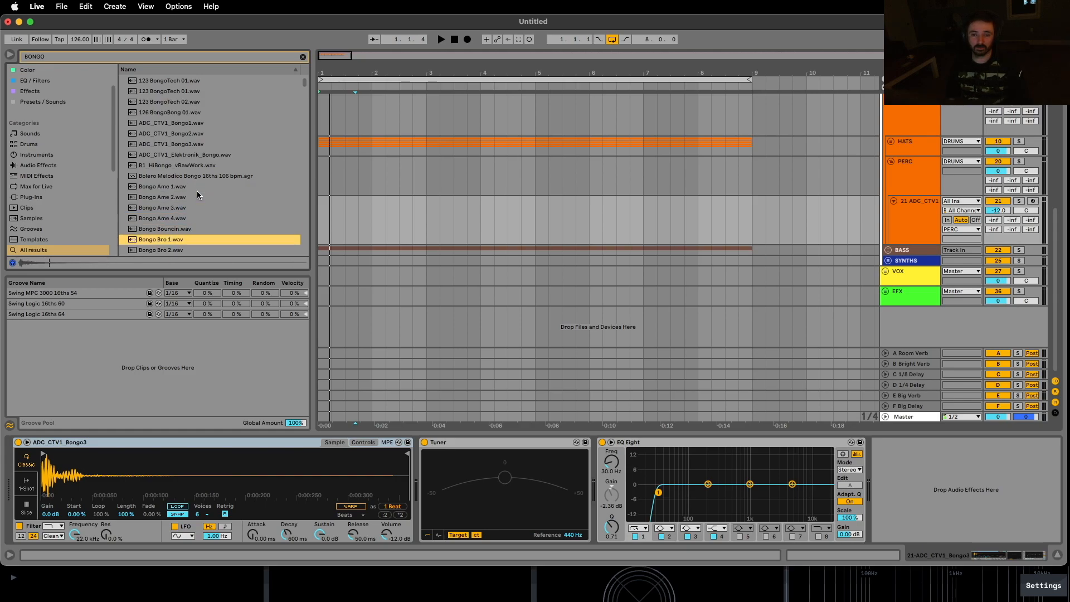
pyautogui.press('Down')
pyautogui.press('Up')
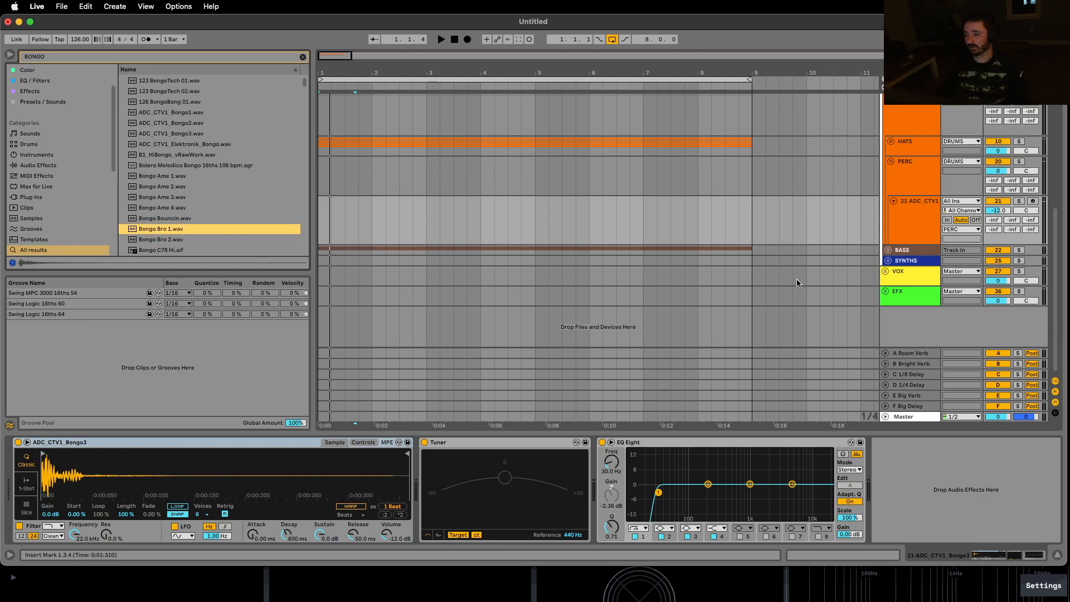
# Step: Insert two new MIDI tracks below the ADC_CTV1_Bongo3 track in the PERC group
pyautogui.click(910, 211)
pyautogui.press('super+shift+t')
pyautogui.press('super+shift+t')
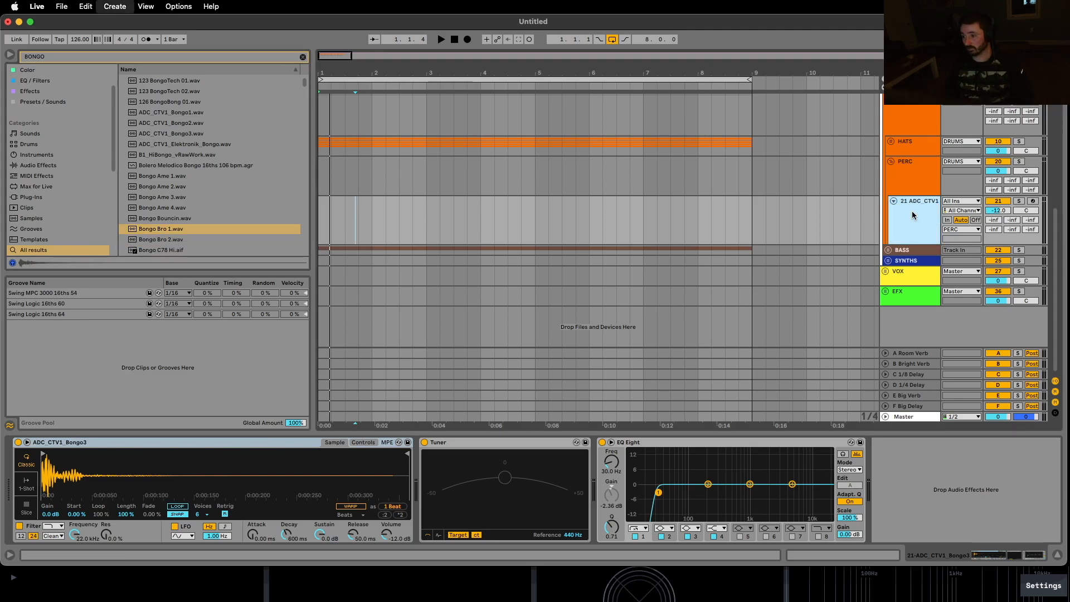
# Step: Load Bongo Bro 1.wav as a sampler instrument onto each of the two new MIDI tracks
pyautogui.click(911, 276)
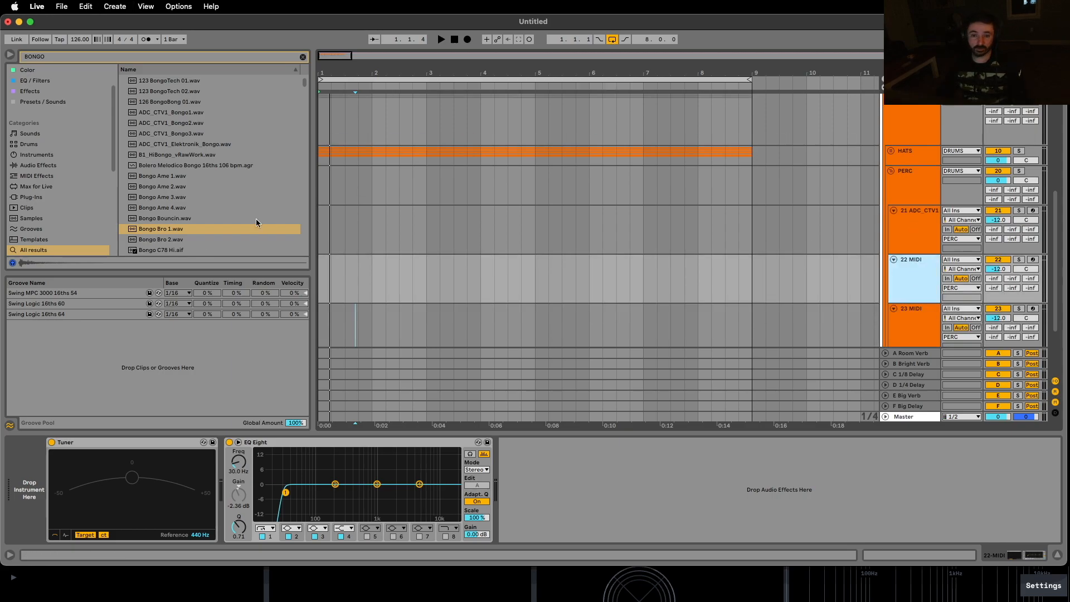
pyautogui.moveTo(167, 234); pyautogui.dragTo(17, 454)
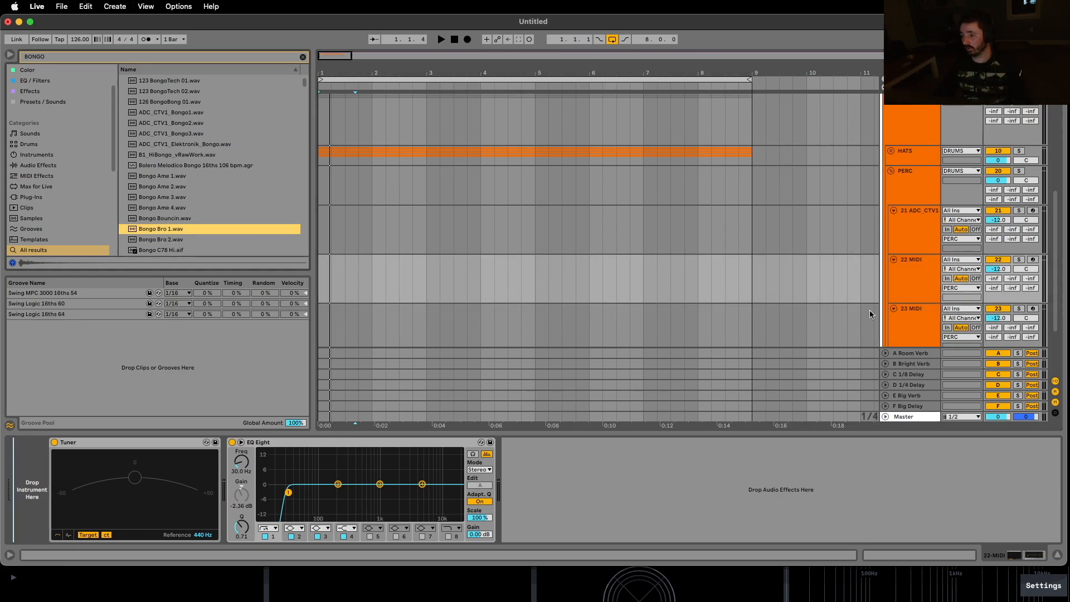
pyautogui.click(927, 335)
pyautogui.scroll(-3, 814, 254)
pyautogui.moveTo(182, 228); pyautogui.dragTo(22, 477)
pyautogui.scroll(3, 575, 256)
pyautogui.scroll(-1, 575, 255)
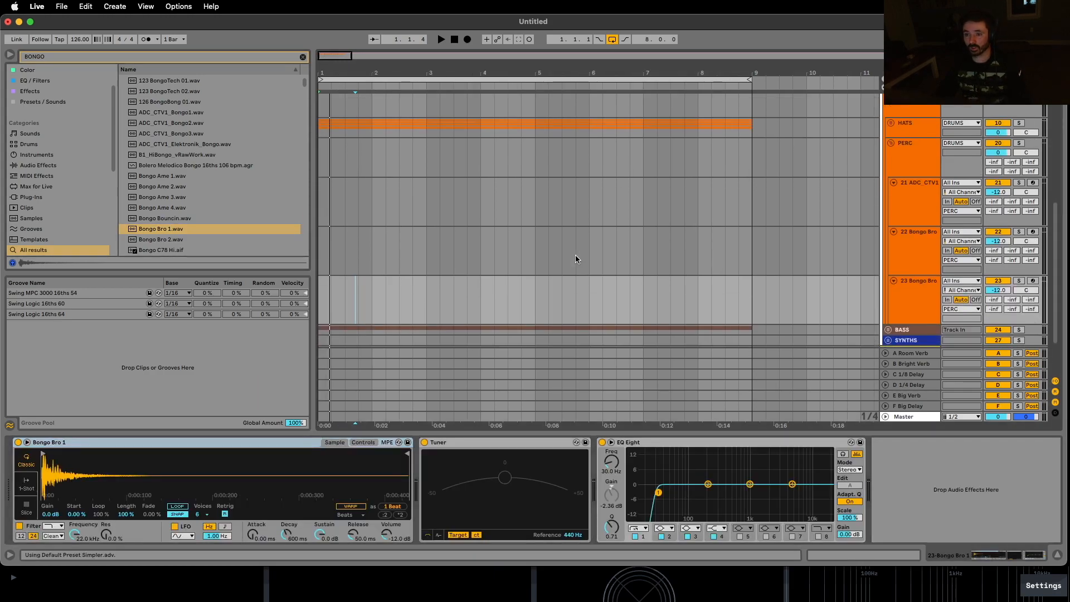
# Step: Create empty MIDI clips from 1.1.1 to 9.1.1 on all three bongo tracks and hide the clip detail view
pyautogui.moveTo(341, 198); pyautogui.dragTo(747, 177)
pyautogui.press('super+shift+m')
pyautogui.scroll(-3, 385, 177)
pyautogui.moveTo(393, 183); pyautogui.dragTo(390, 237)
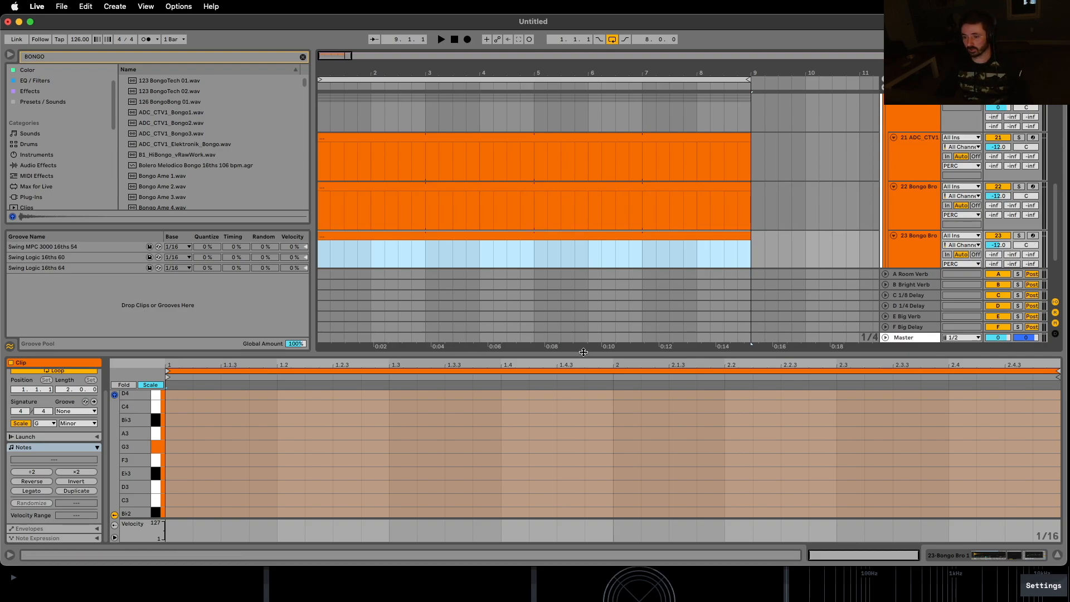
pyautogui.press('alt+super+l')
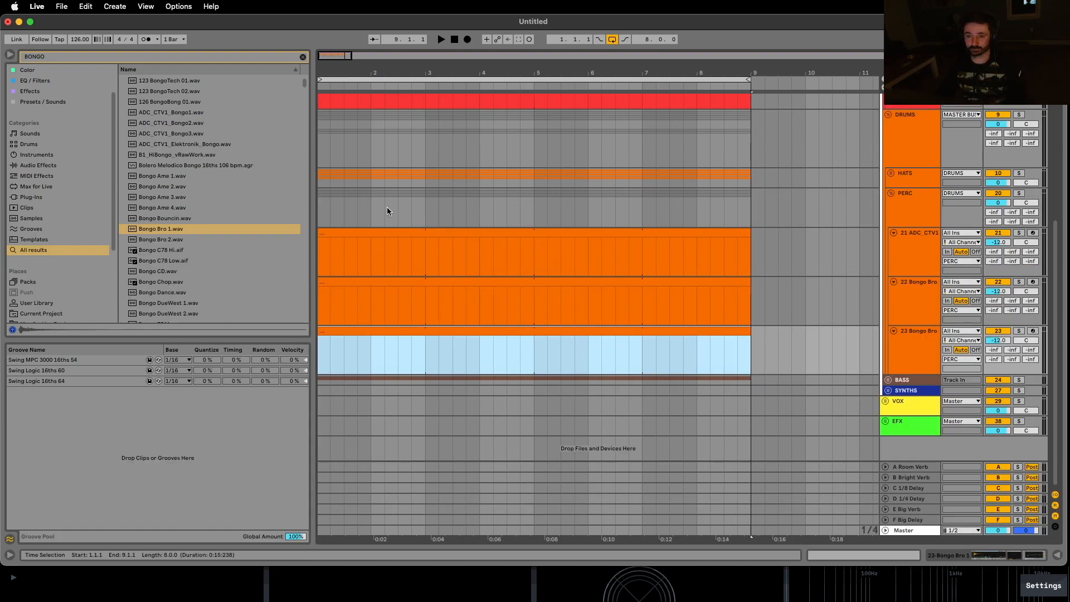
# Step: Set the arrangement's fixed grid to 1/16 and loop the first two bars, from 1.1.1 to 3.1.1
pyautogui.rightClick(379, 265)
pyautogui.click(457, 396)
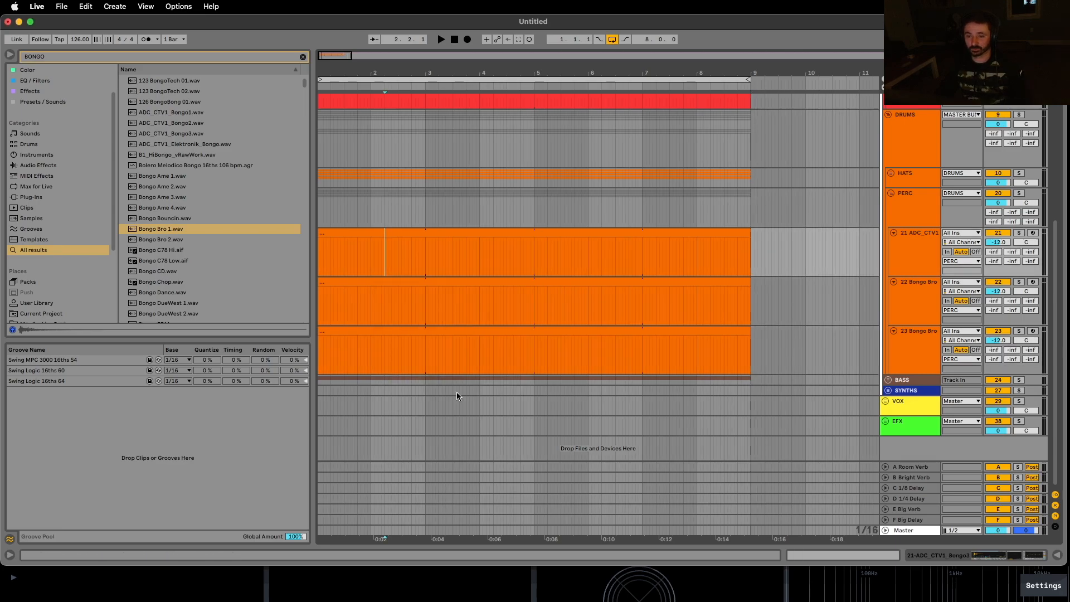
pyautogui.moveTo(422, 73); pyautogui.dragTo(422, 88)
pyautogui.moveTo(450, 207); pyautogui.dragTo(309, 209)
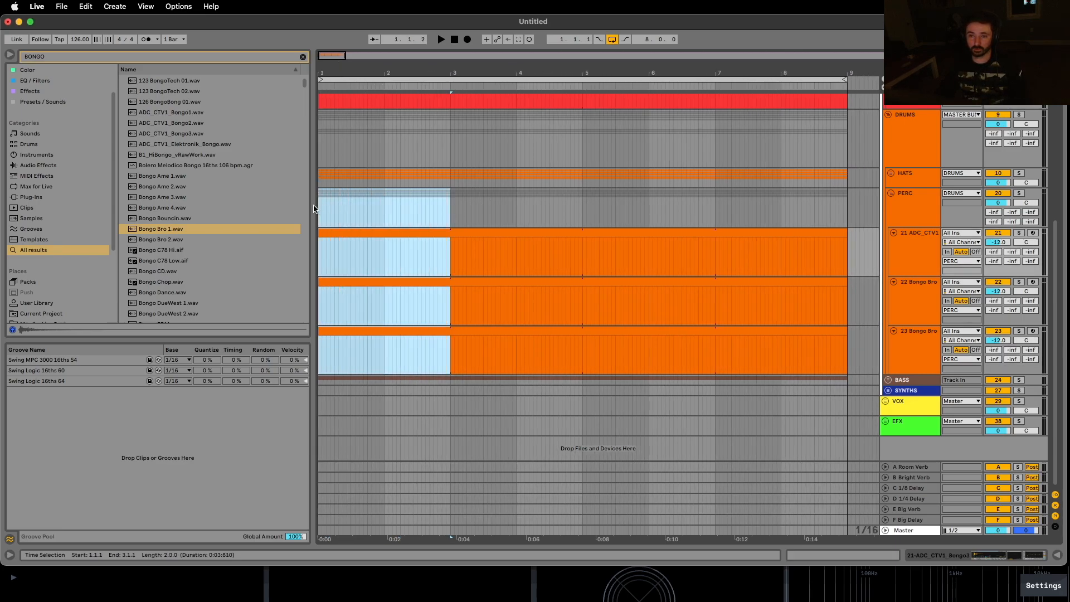
pyautogui.press('super+l')
pyautogui.rightClick(346, 234)
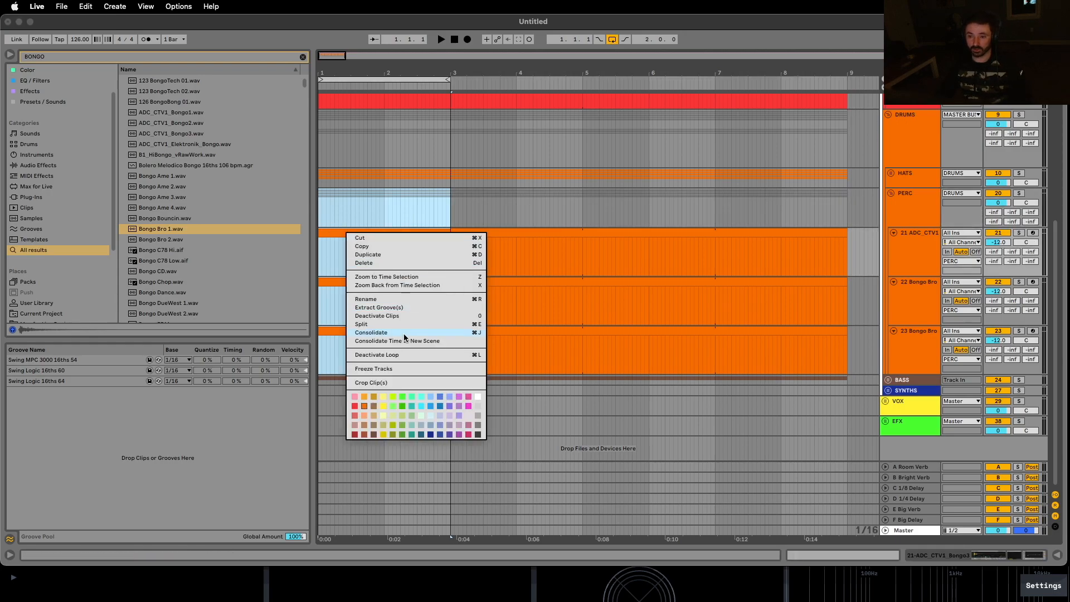
pyautogui.click(569, 341)
pyautogui.rightClick(495, 322)
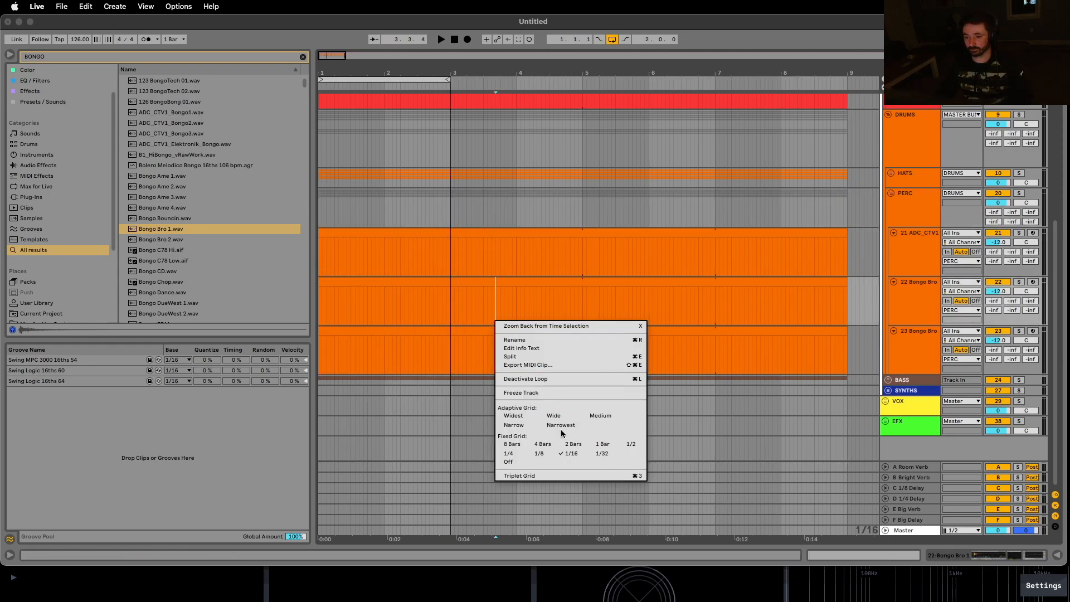
pyautogui.click(572, 457)
# Step: Open the MIDI clip on the ADC_CTV1_Bongo3 track for note editing and fit the arrangement to the two-bar loop
pyautogui.doubleClick(406, 230)
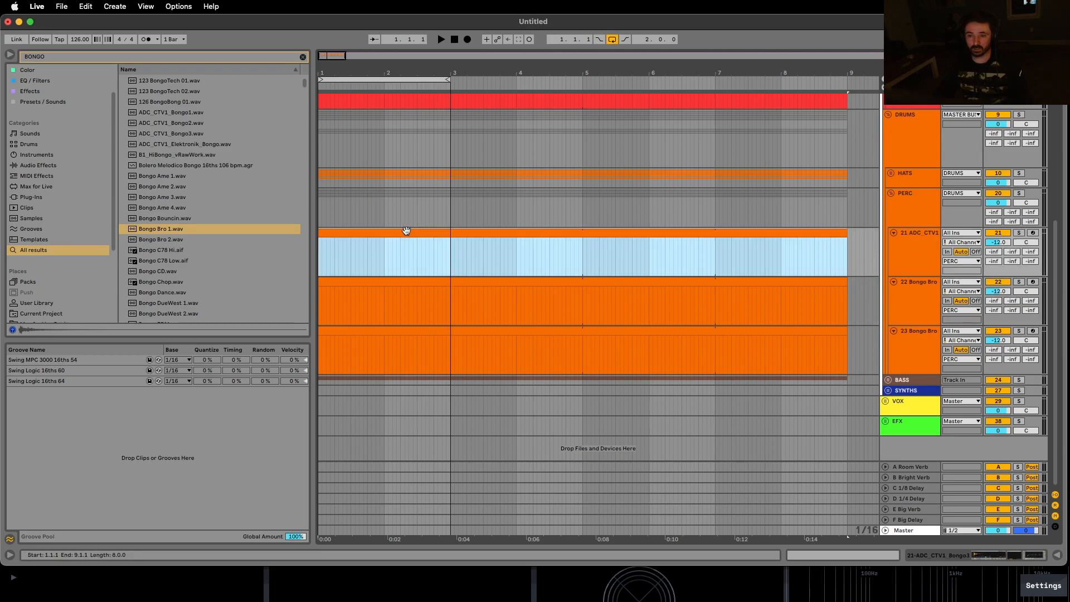
pyautogui.moveTo(375, 354); pyautogui.dragTo(380, 306)
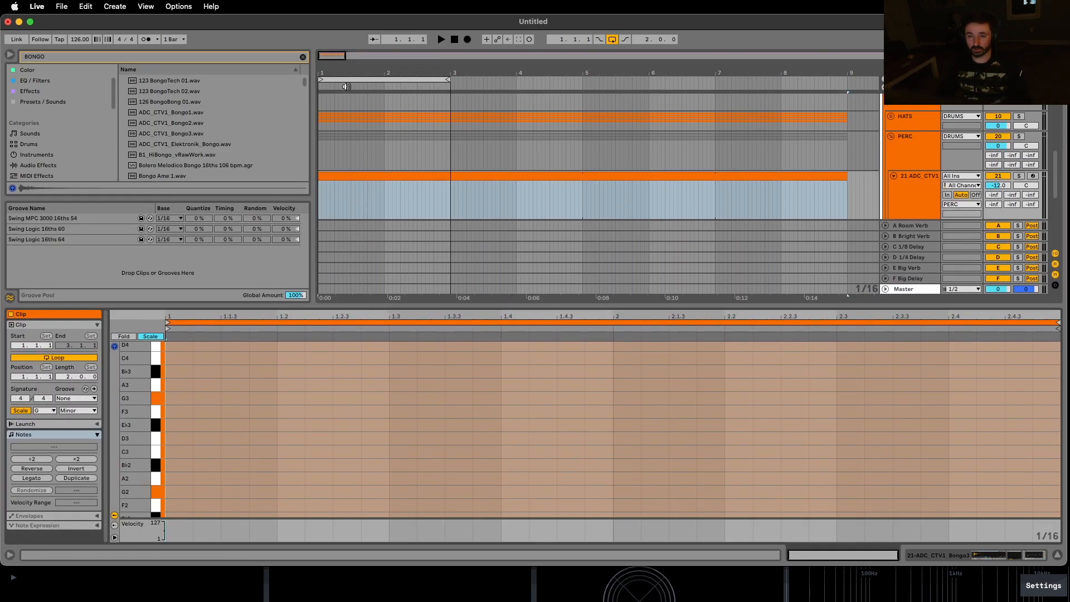
pyautogui.click(349, 80)
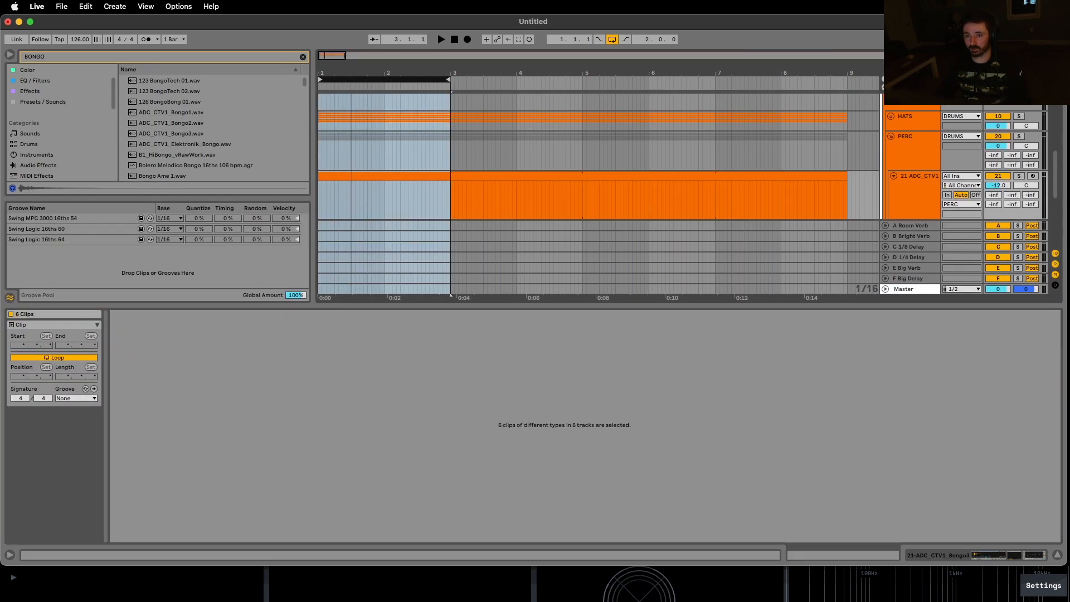
pyautogui.doubleClick(352, 71)
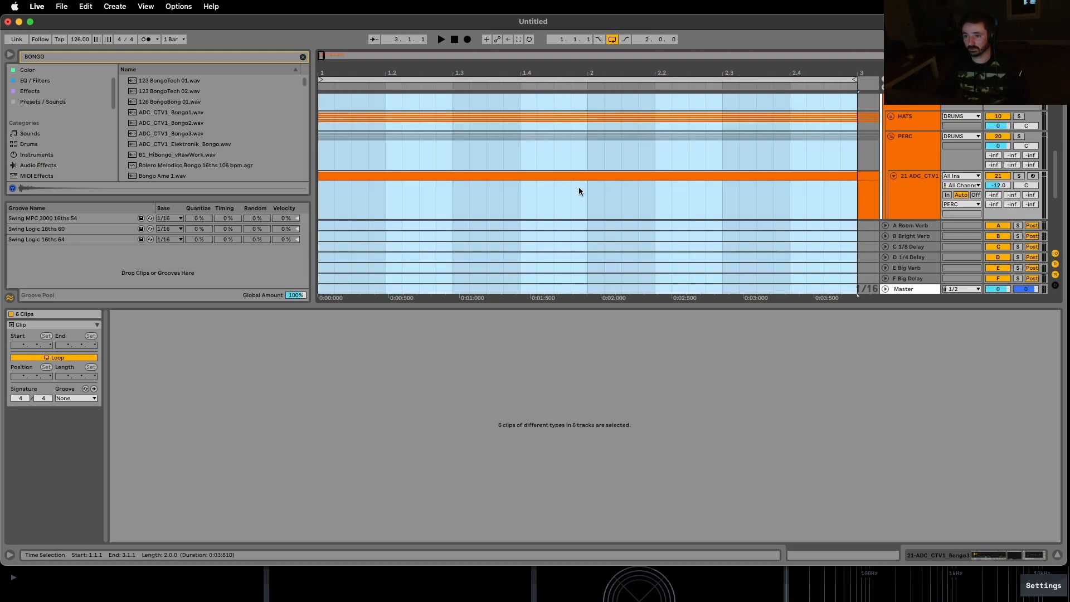
pyautogui.click(561, 177)
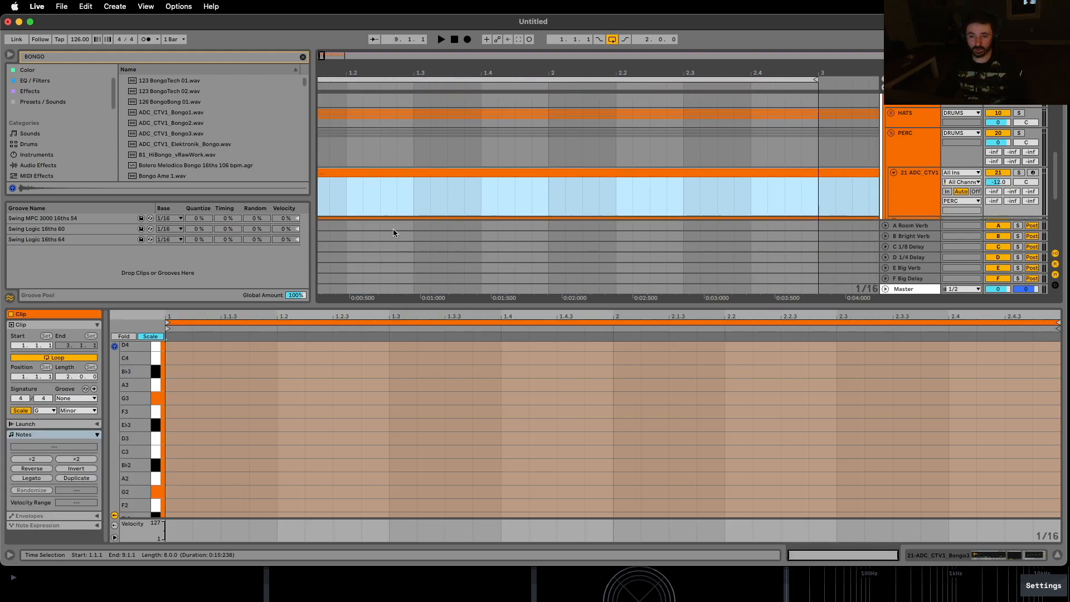
pyautogui.scroll(1, 392, 232)
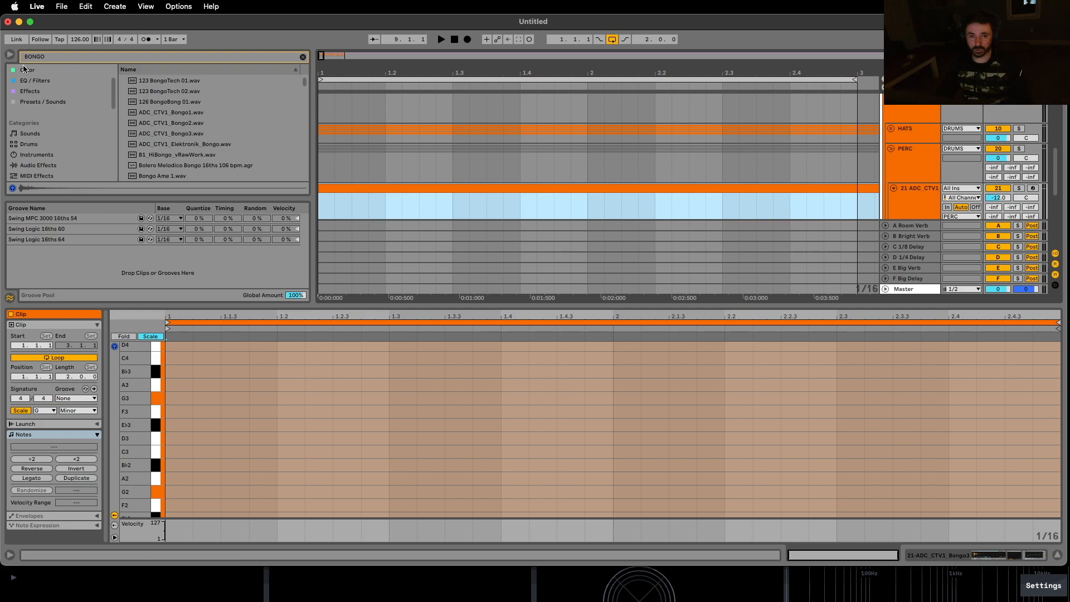
# Step: Narrow the browser to give the arrangement more width, with the whole two-bar loop in view
pyautogui.click(10, 55)
pyautogui.moveTo(139, 78); pyautogui.dragTo(139, 104)
pyautogui.click(11, 56)
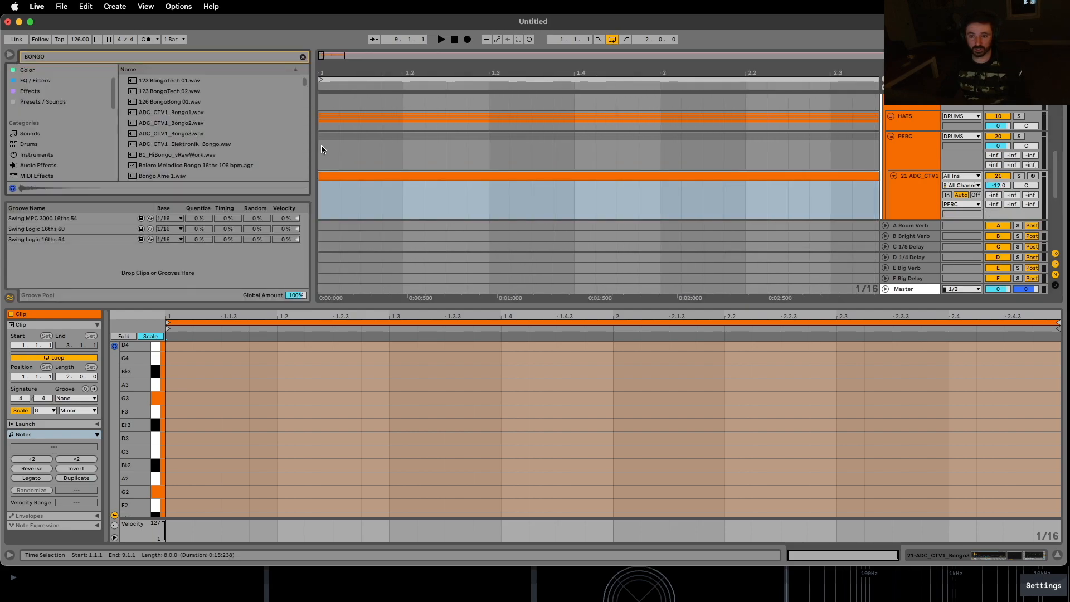
pyautogui.moveTo(314, 144); pyautogui.dragTo(171, 159)
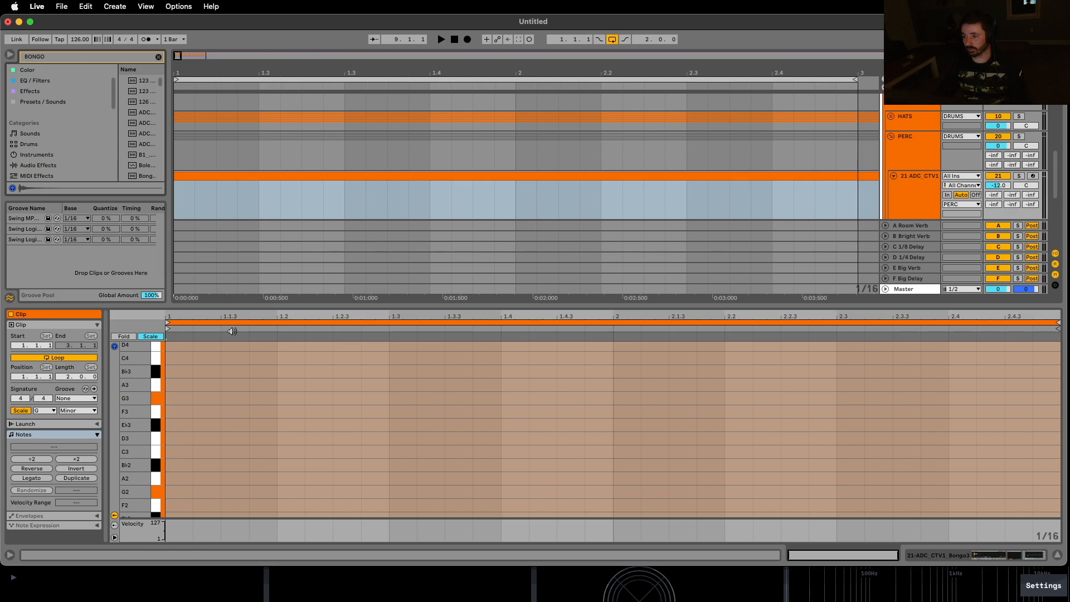
pyautogui.click(739, 343)
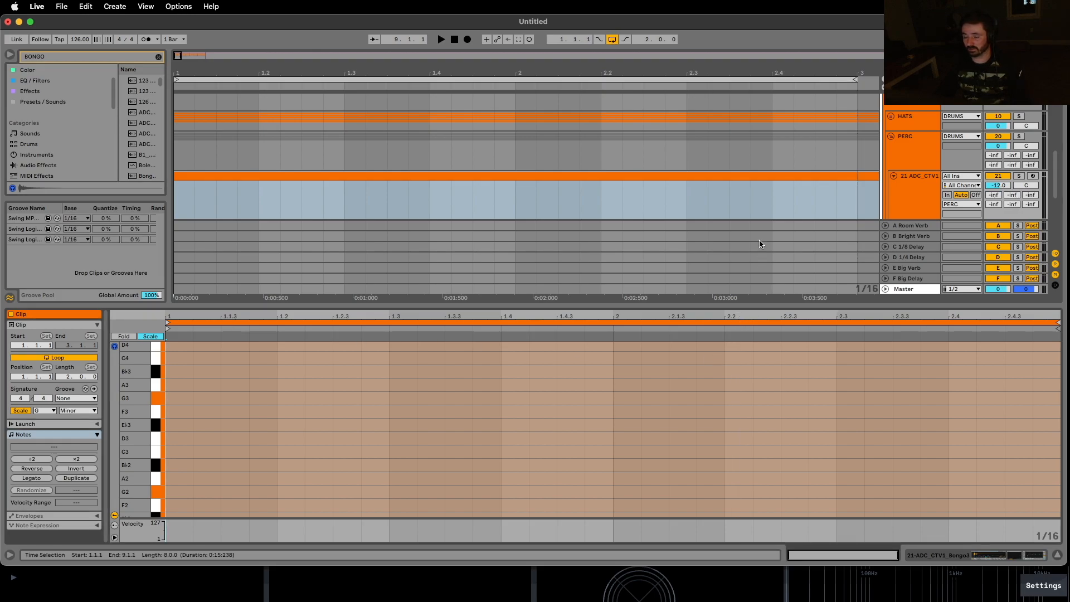
pyautogui.moveTo(495, 66); pyautogui.dragTo(453, 60)
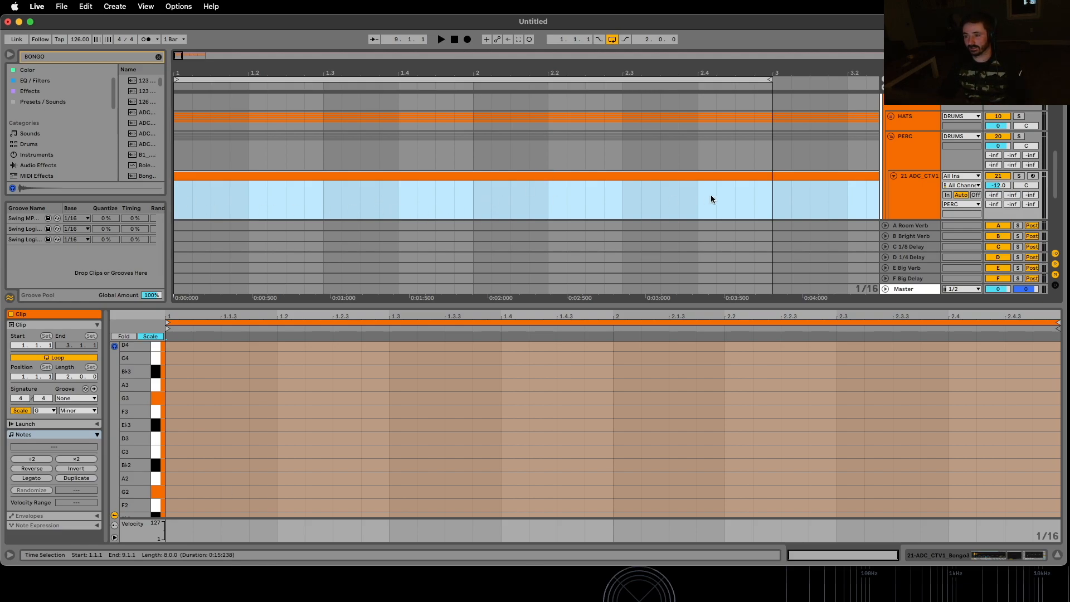
pyautogui.moveTo(177, 442); pyautogui.dragTo(605, 439)
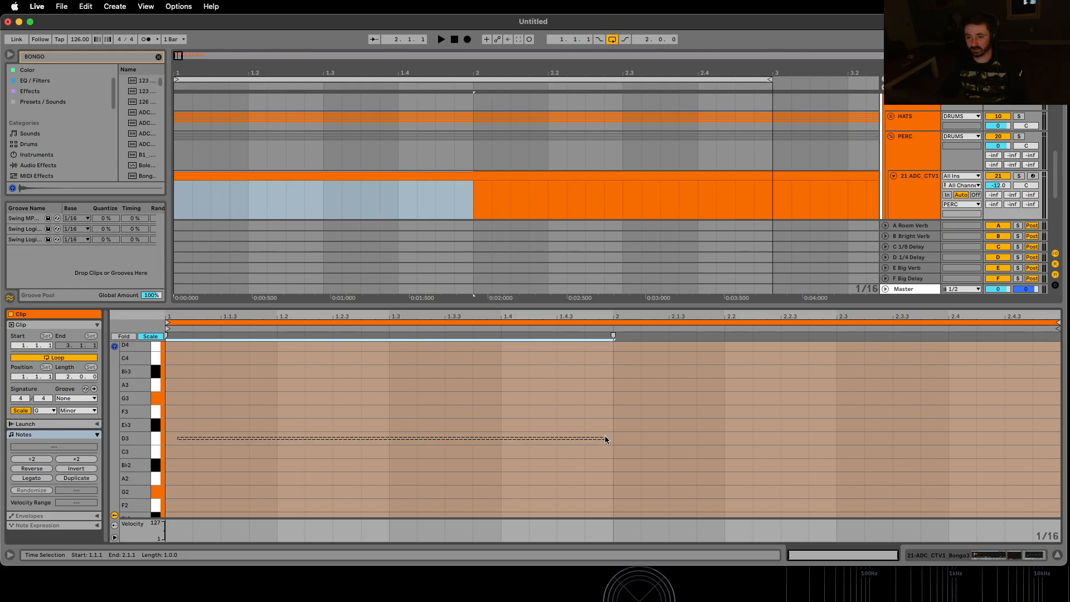
pyautogui.moveTo(604, 439); pyautogui.dragTo(604, 438)
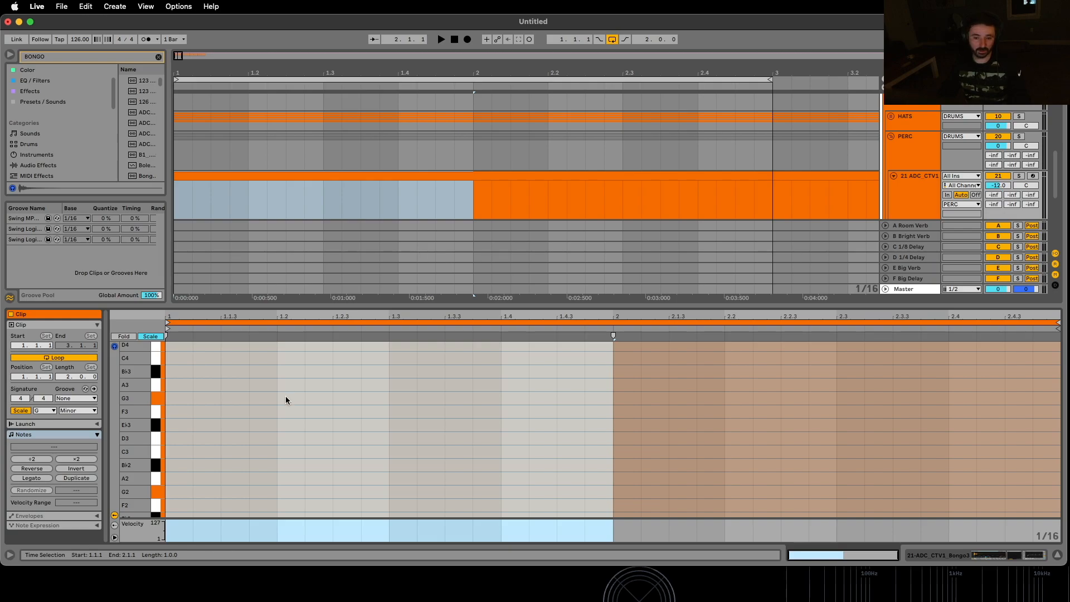
pyautogui.click(220, 441)
pyautogui.scroll(-4, 284, 177)
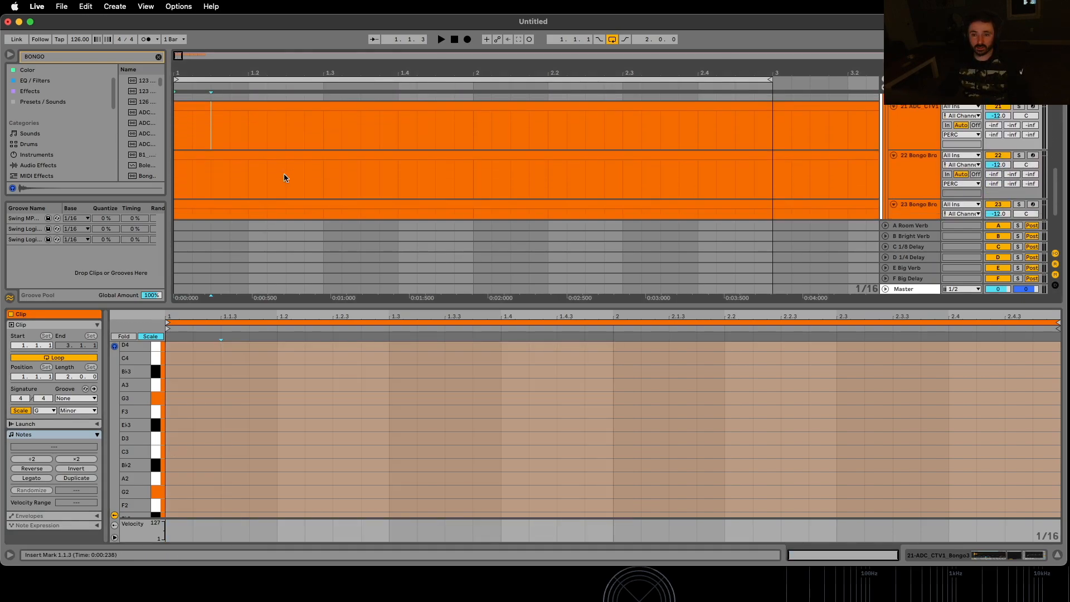
# Step: Audition the ADC_CTV1_Bongo3 sampler's pitches, including C3, and play the loop briefly for reference
pyautogui.click(158, 395)
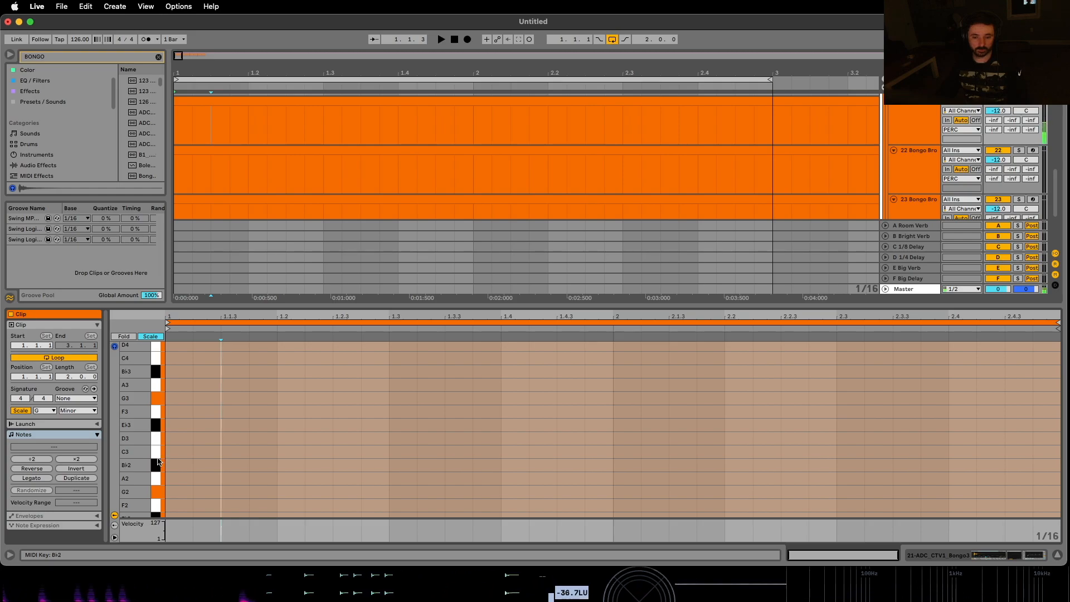
pyautogui.click(159, 452)
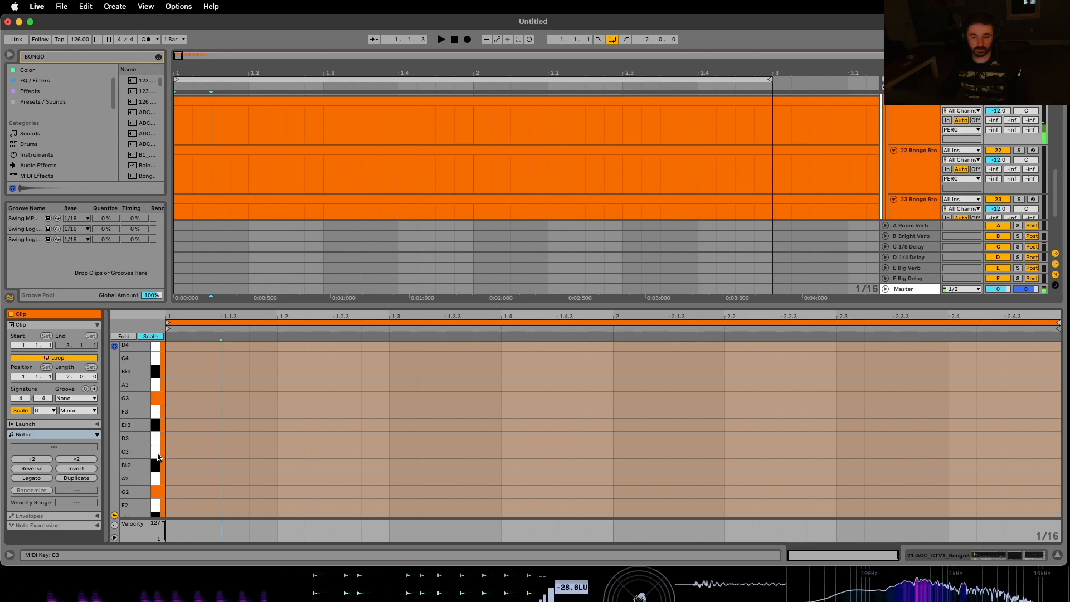
pyautogui.press('space')
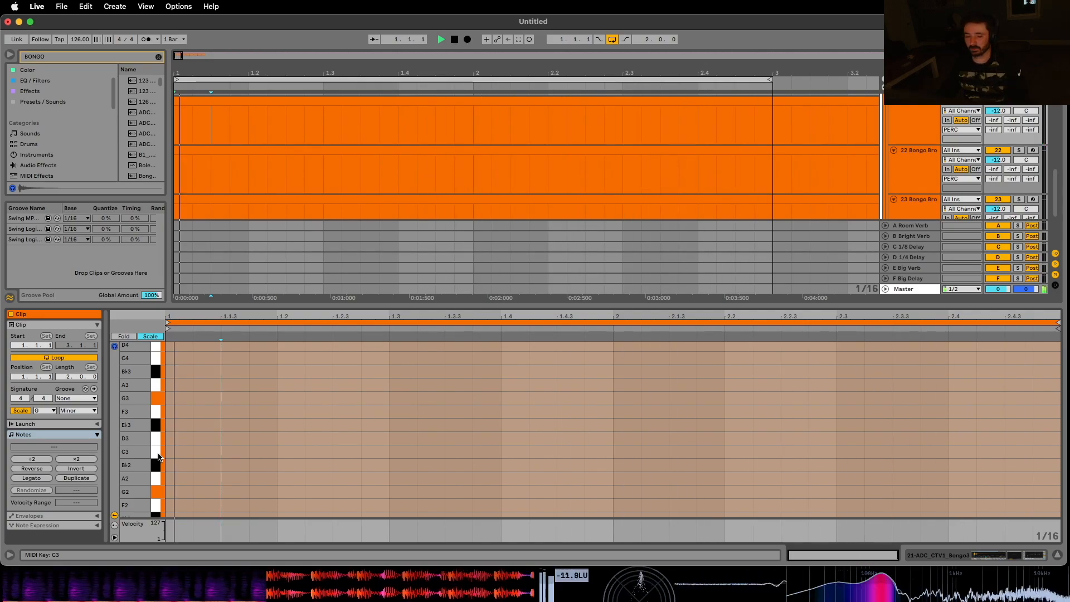
pyautogui.press('space')
# Step: Add 1/16 C3 notes at 1.1.4, 1.2.3, 1.2.4 and 1.4.3 in the ADC_CTV1_Bongo3 clip and duplicate the first bar into the second
pyautogui.doubleClick(267, 452)
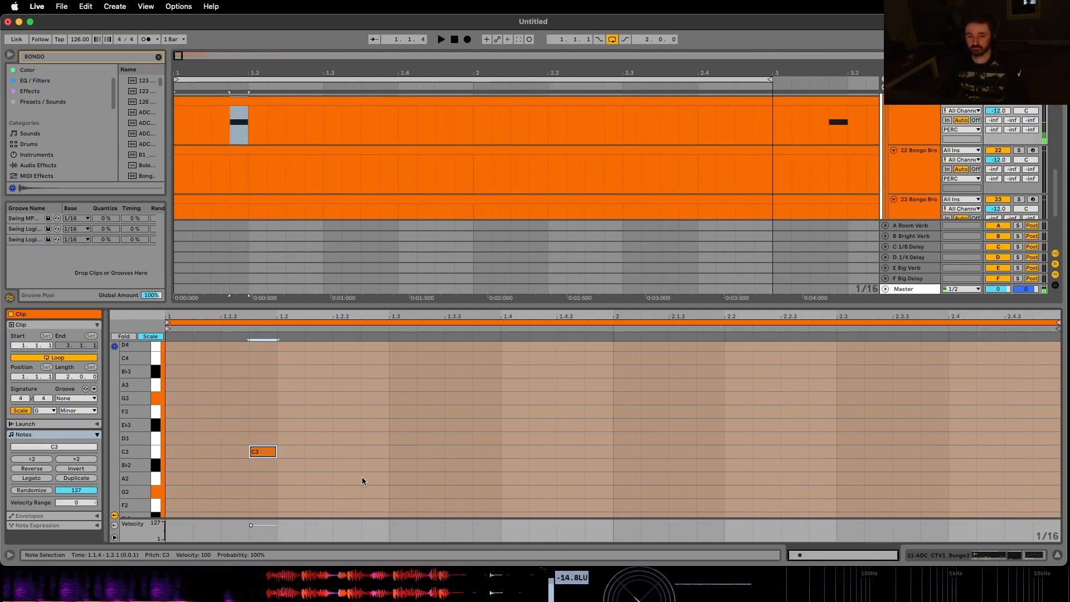
pyautogui.click(362, 477)
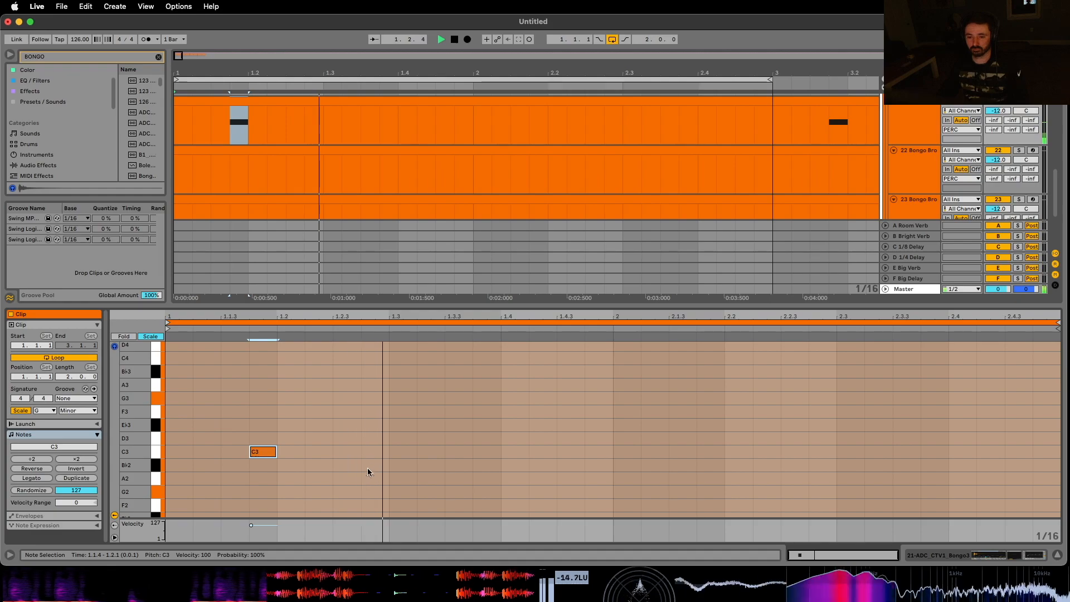
pyautogui.doubleClick(336, 451)
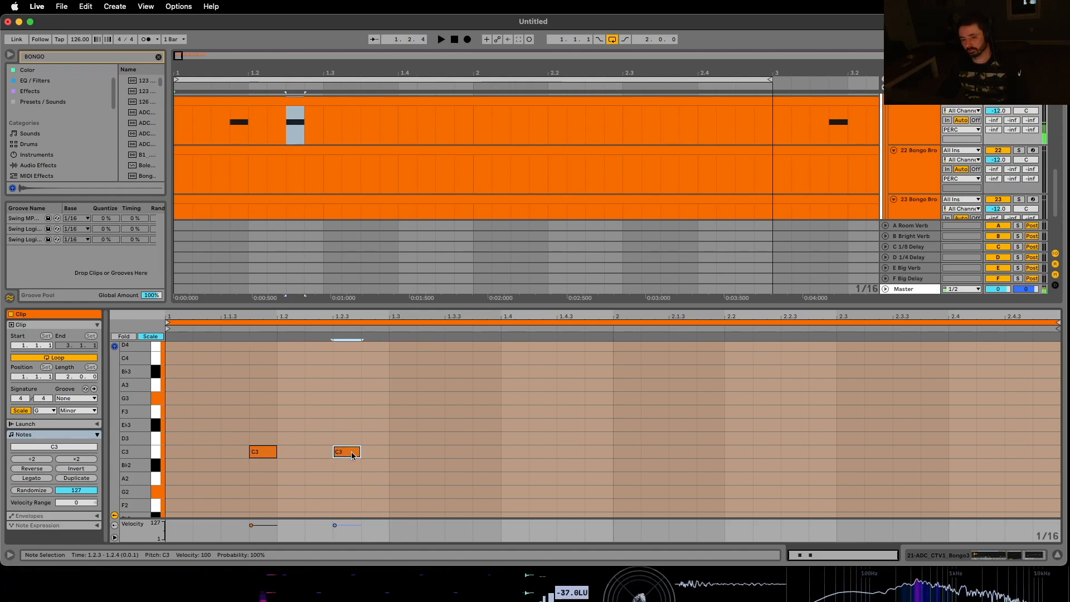
pyautogui.doubleClick(375, 451)
pyautogui.click(370, 473)
pyautogui.press('space')
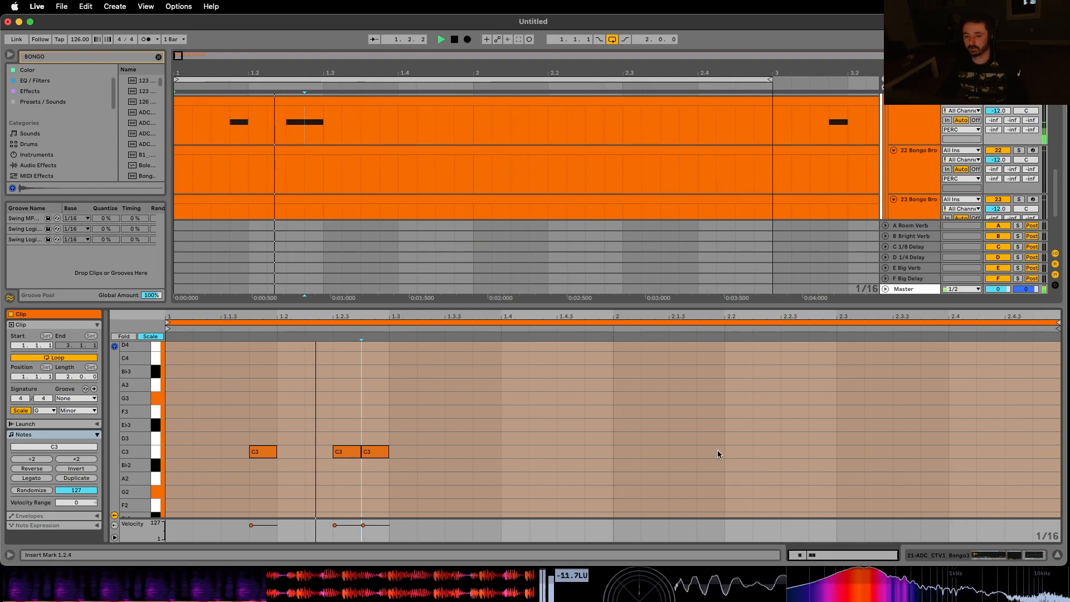
pyautogui.press('space')
pyautogui.doubleClick(570, 451)
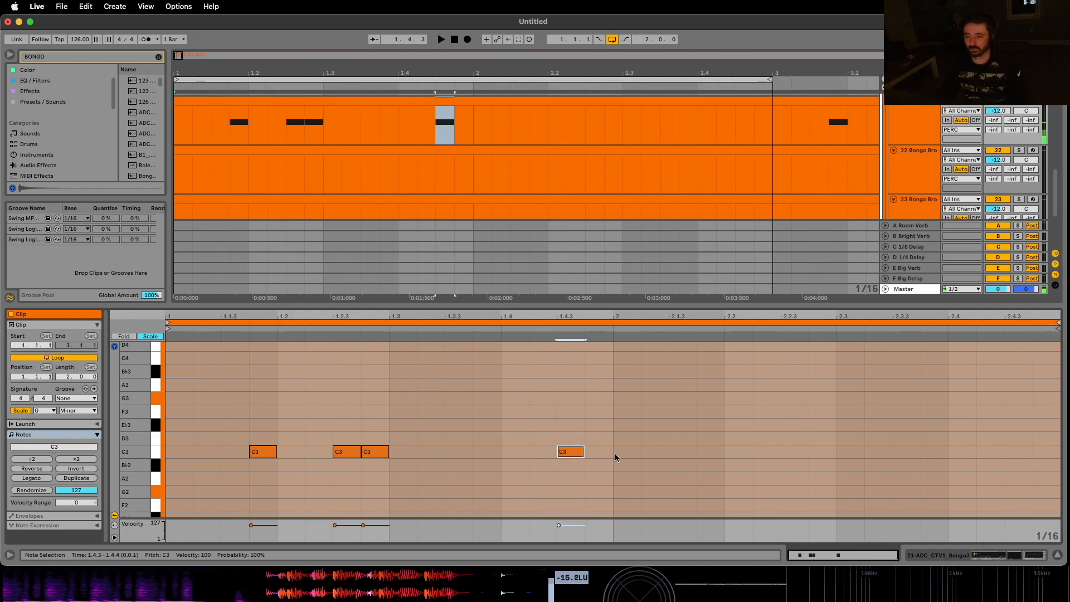
pyautogui.moveTo(613, 452); pyautogui.dragTo(166, 451)
pyautogui.press('super+d')
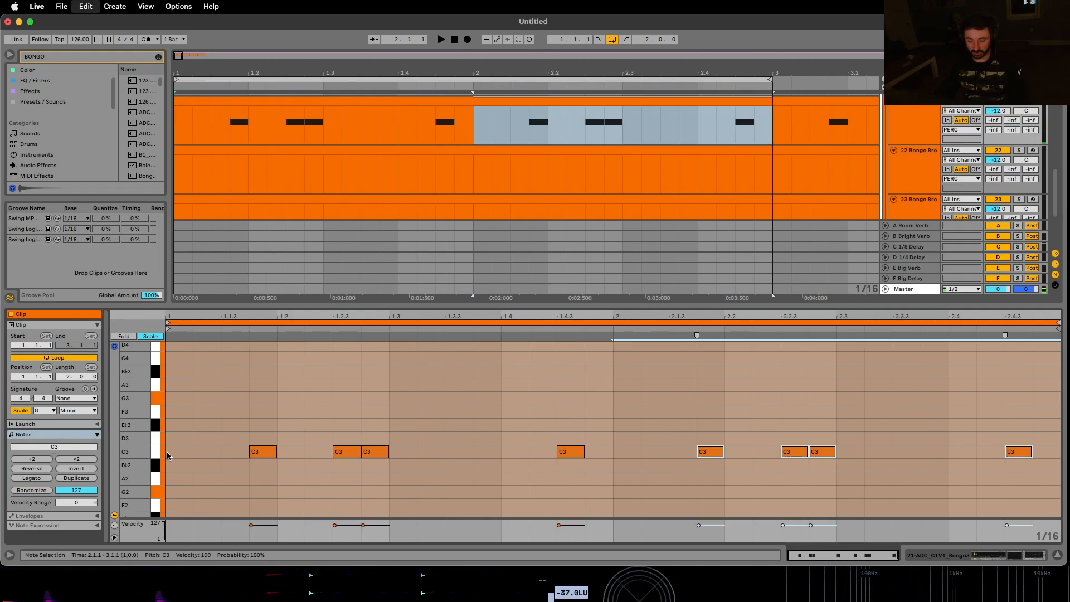
# Step: Add 1/16 C3 notes at 1.3.2 and 2.3.2 in the clip on Bongo Bro track 22 while the loop plays
pyautogui.click(416, 151)
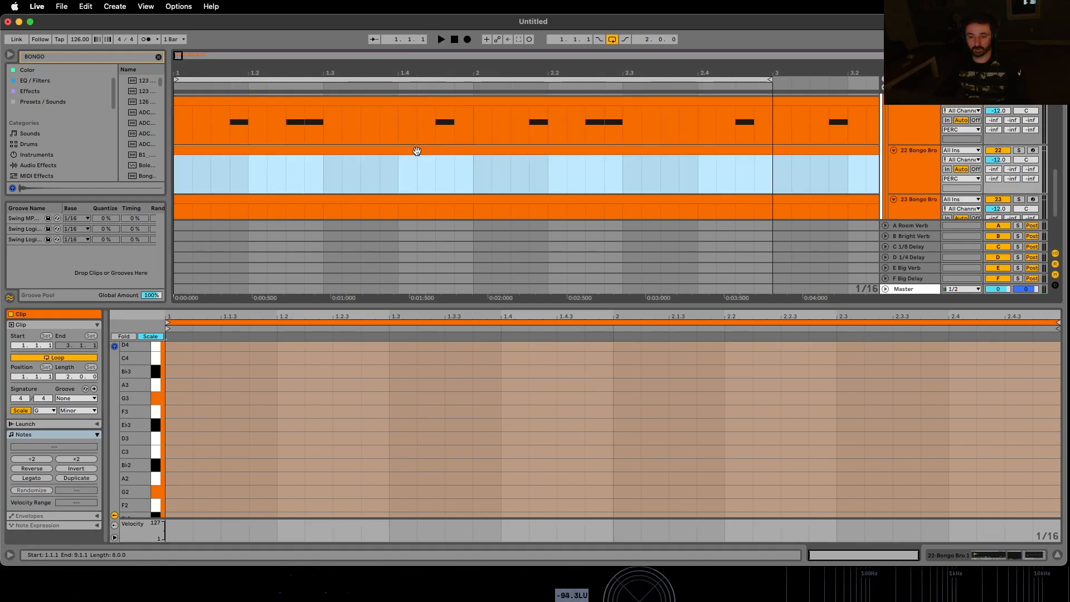
pyautogui.click(175, 455)
pyautogui.press('space')
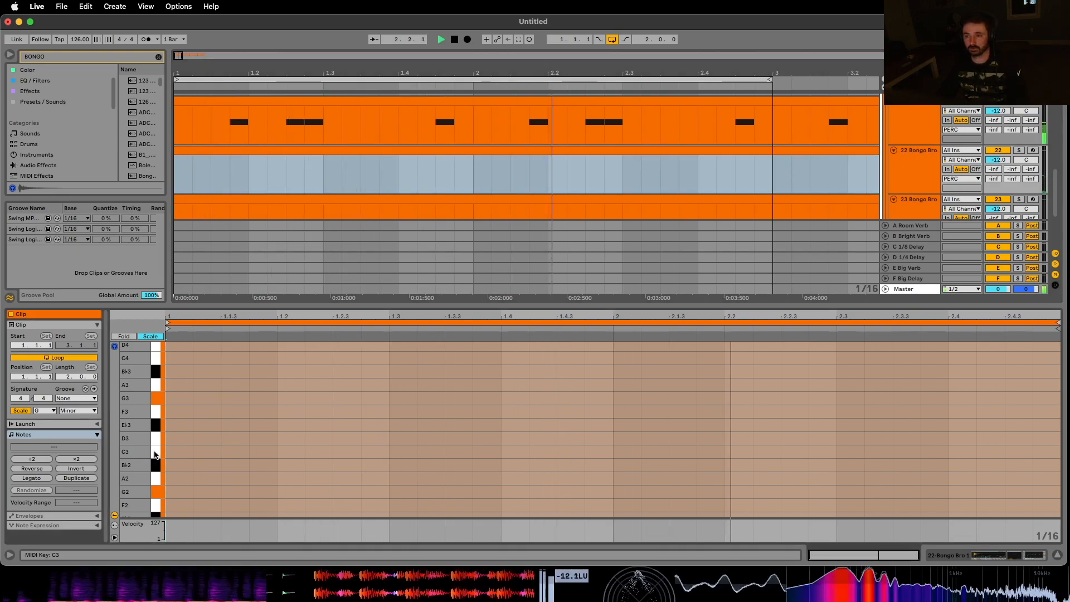
pyautogui.click(156, 454)
pyautogui.doubleClick(440, 453)
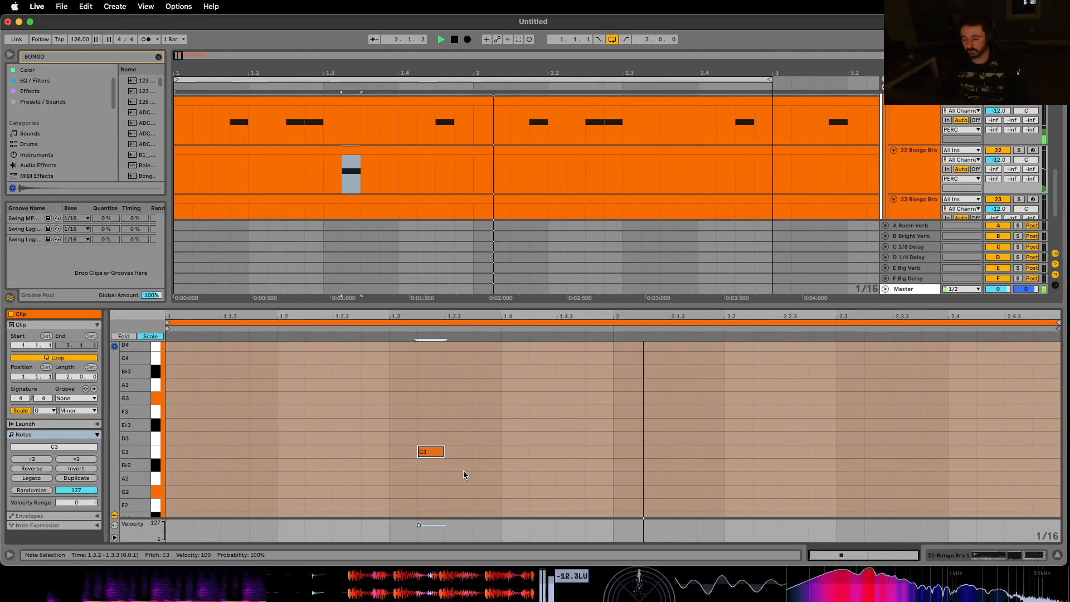
pyautogui.doubleClick(878, 451)
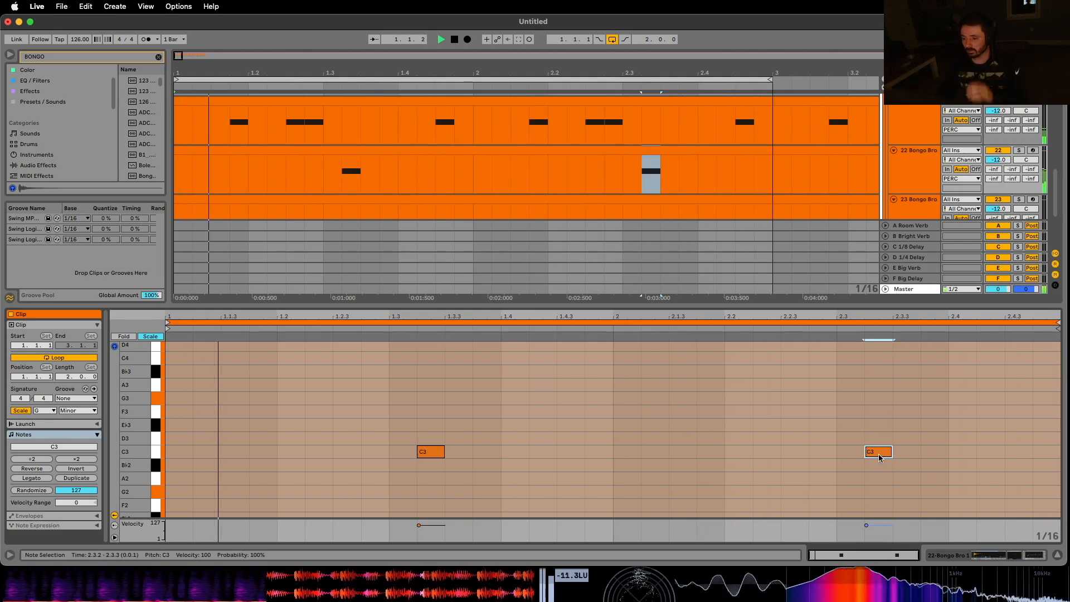
# Step: Open the clip on Bongo Bro track 23 and audition its C3 note against the playing loop
pyautogui.scroll(-1, 565, 197)
pyautogui.click(493, 184)
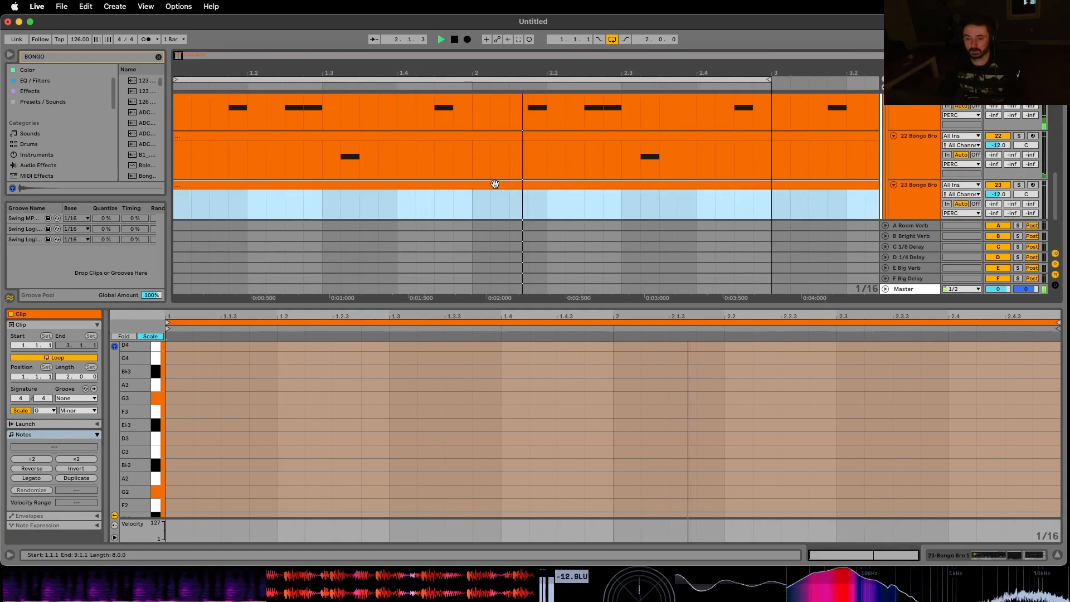
pyautogui.click(158, 450)
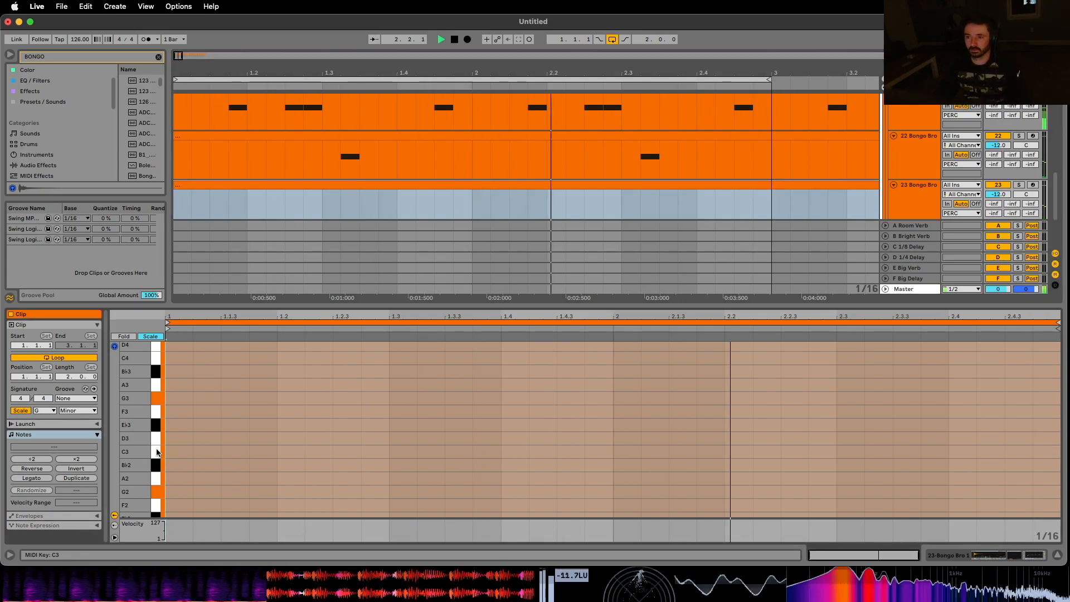
# Step: Widen the browser and reopen the clip on Bongo Bro track 23 for note editing
pyautogui.click(923, 136)
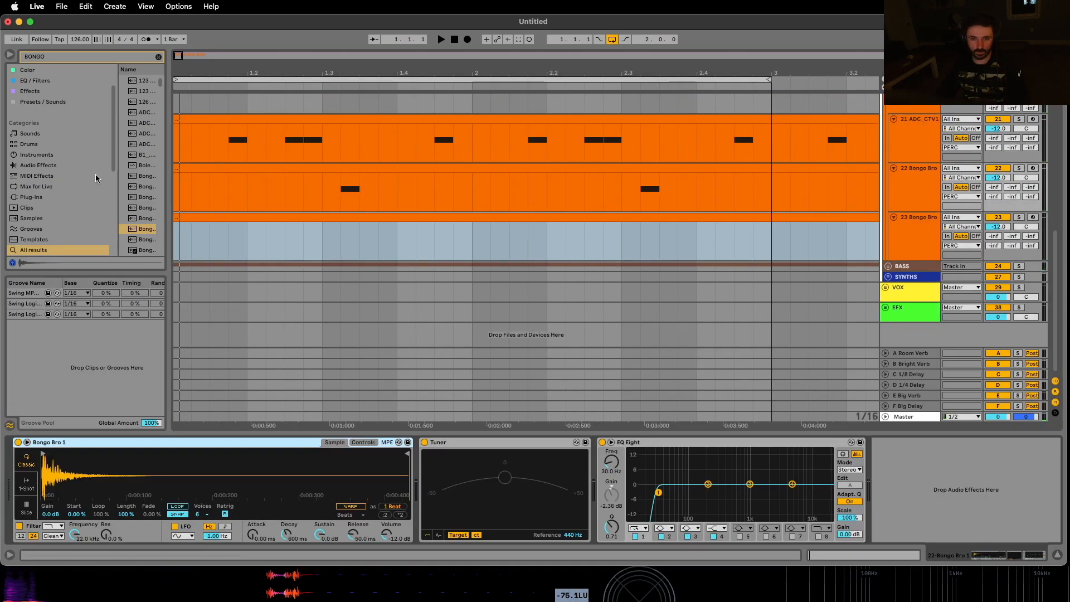
pyautogui.moveTo(169, 167); pyautogui.dragTo(243, 167)
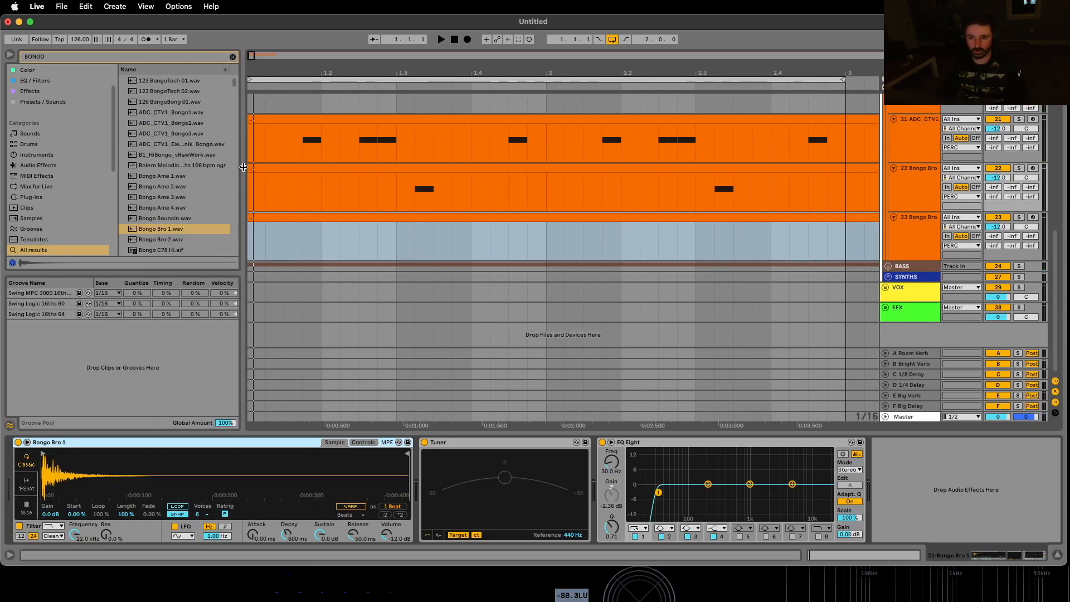
pyautogui.doubleClick(390, 219)
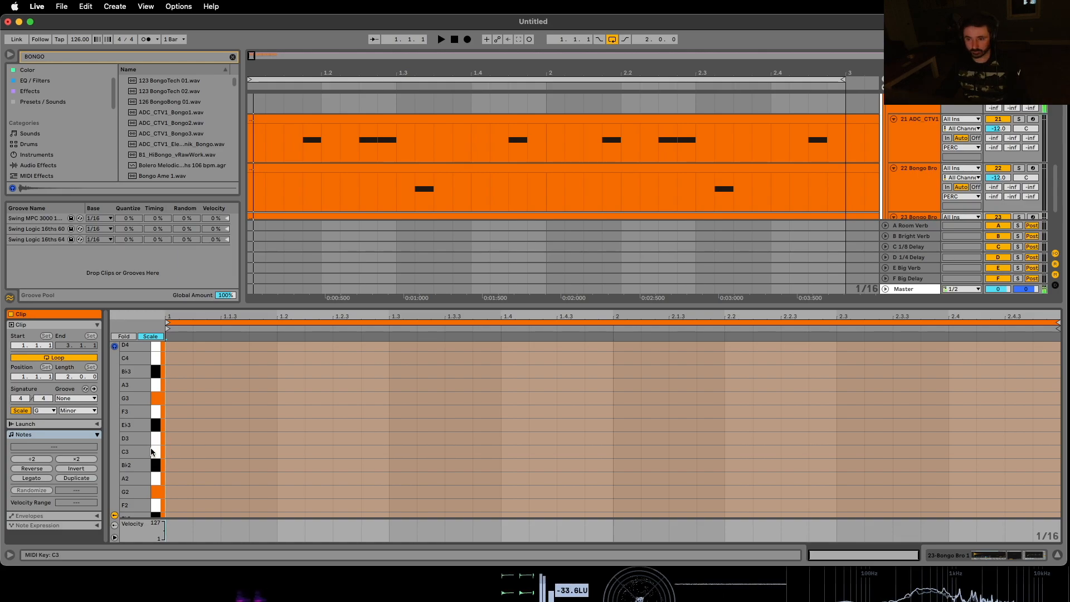
# Step: Add 1/16 C3 notes at 1.3.3, 2.3.3 and 2.4.2 in the clip on Bongo Bro track 23
pyautogui.click(473, 453)
pyautogui.doubleClick(473, 453)
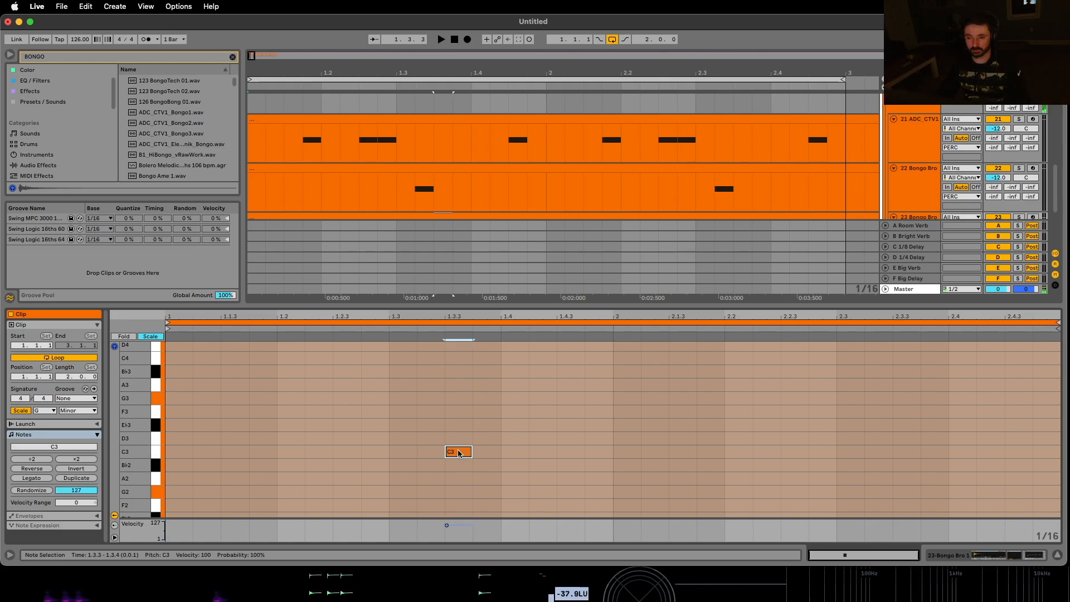
pyautogui.scroll(-2, 482, 206)
pyautogui.scroll(1, 483, 205)
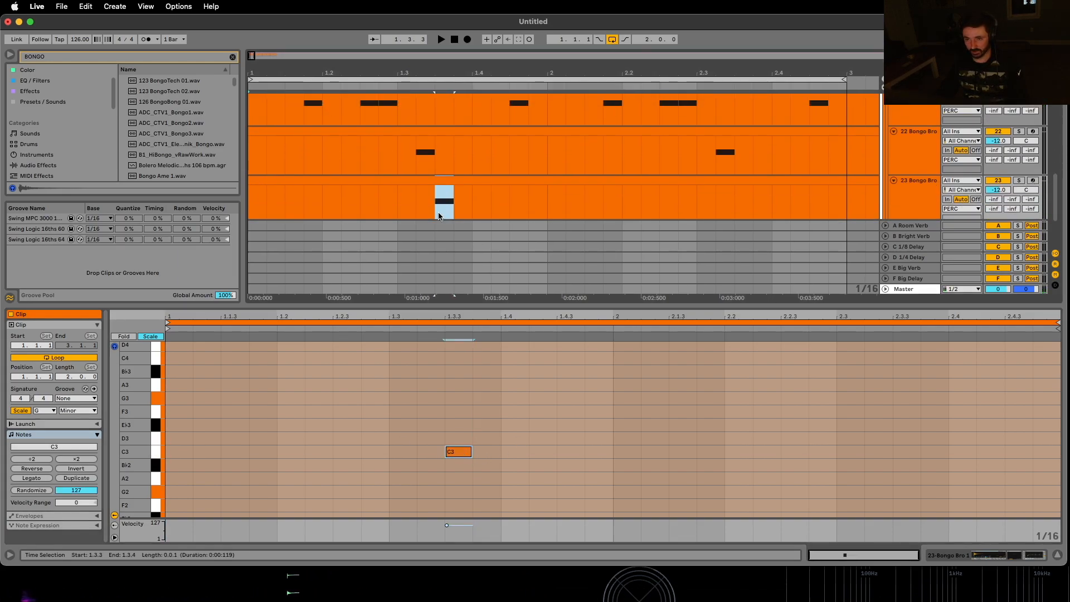
pyautogui.doubleClick(897, 453)
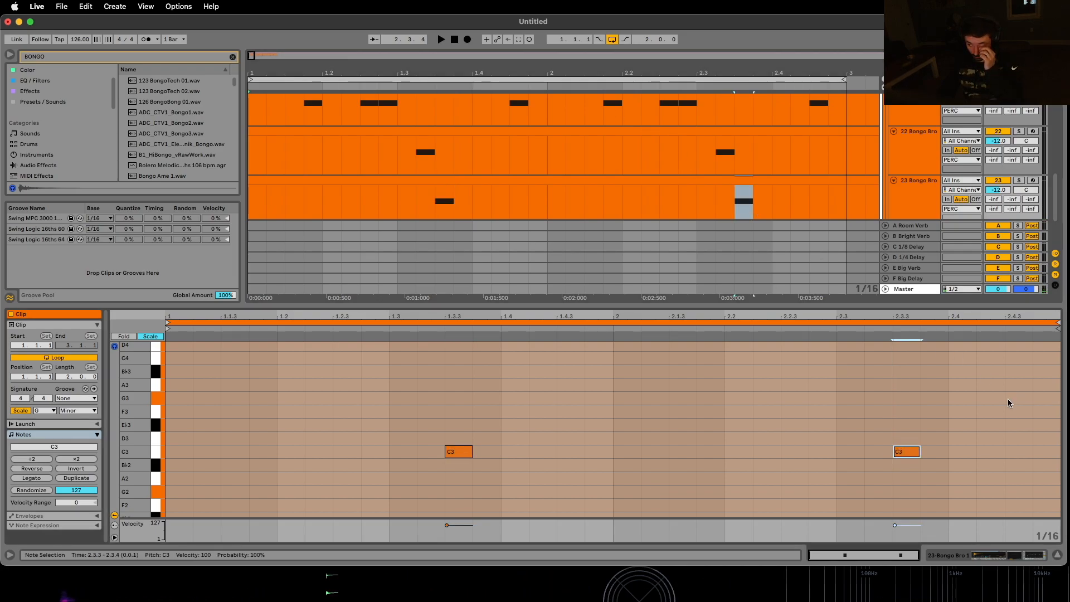
pyautogui.doubleClick(991, 456)
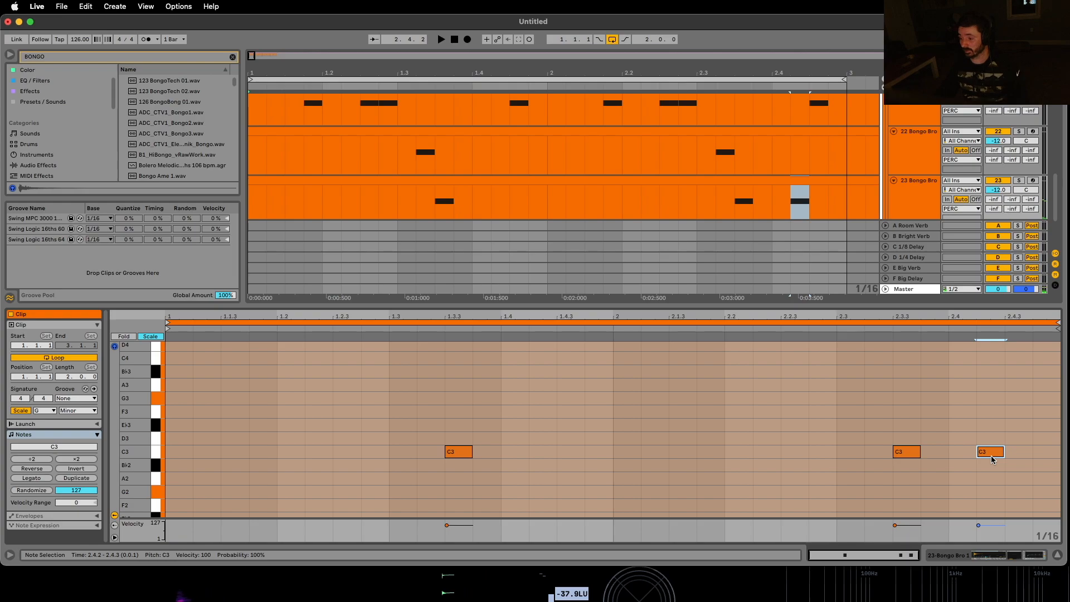
# Step: Replace the sample in track 23's sampler with Bongo Bro 2.wav
pyautogui.click(907, 154)
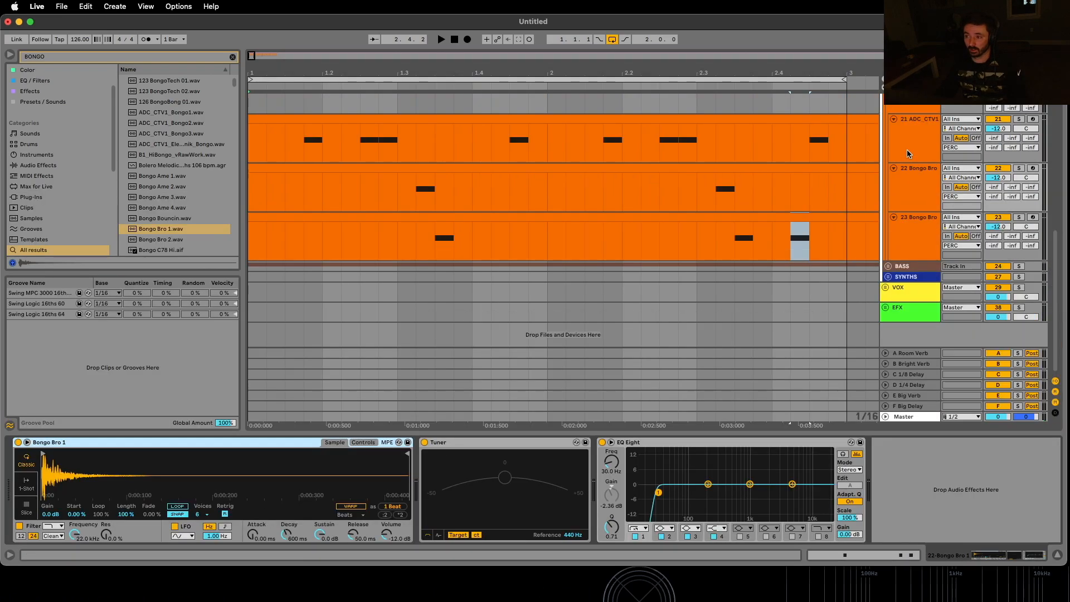
pyautogui.click(914, 237)
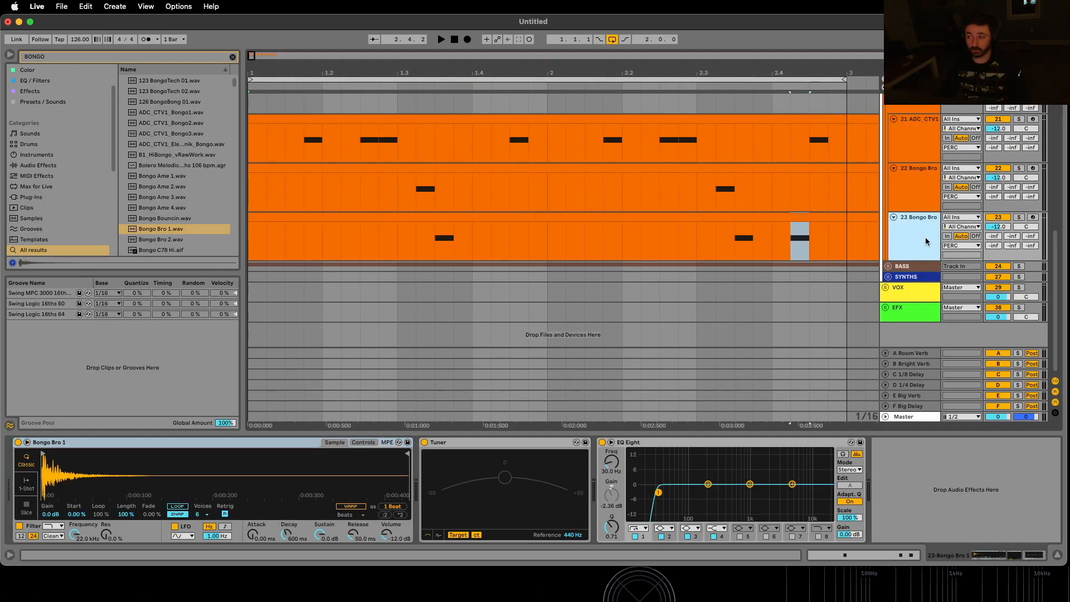
pyautogui.click(159, 240)
pyautogui.moveTo(78, 411); pyautogui.dragTo(67, 468)
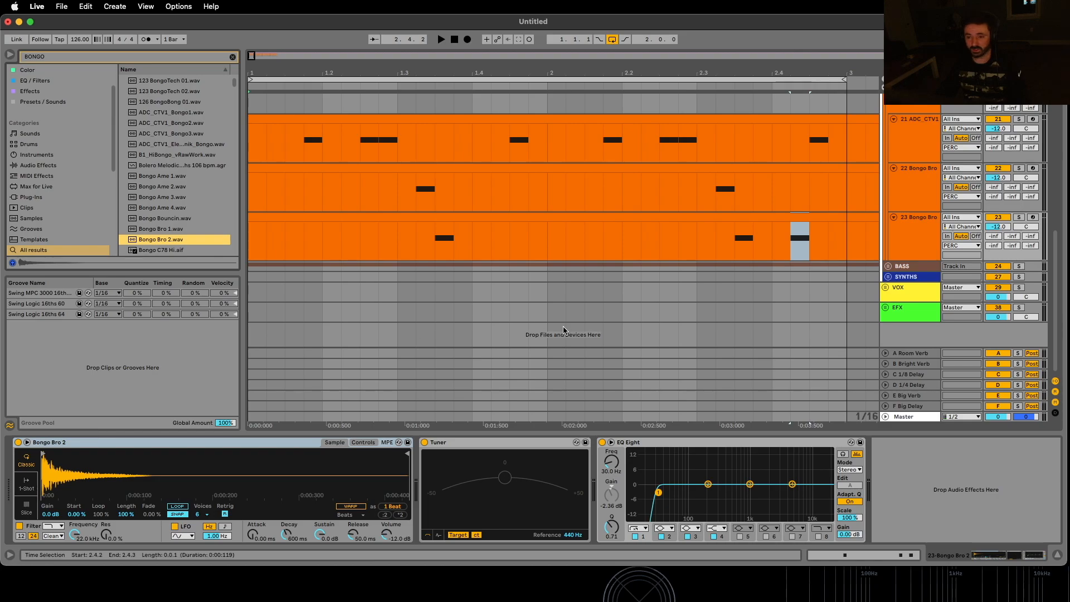
# Step: Audition the bongos against the playing loop and set track 23's volume to -12.7 dB
pyautogui.click(1019, 119)
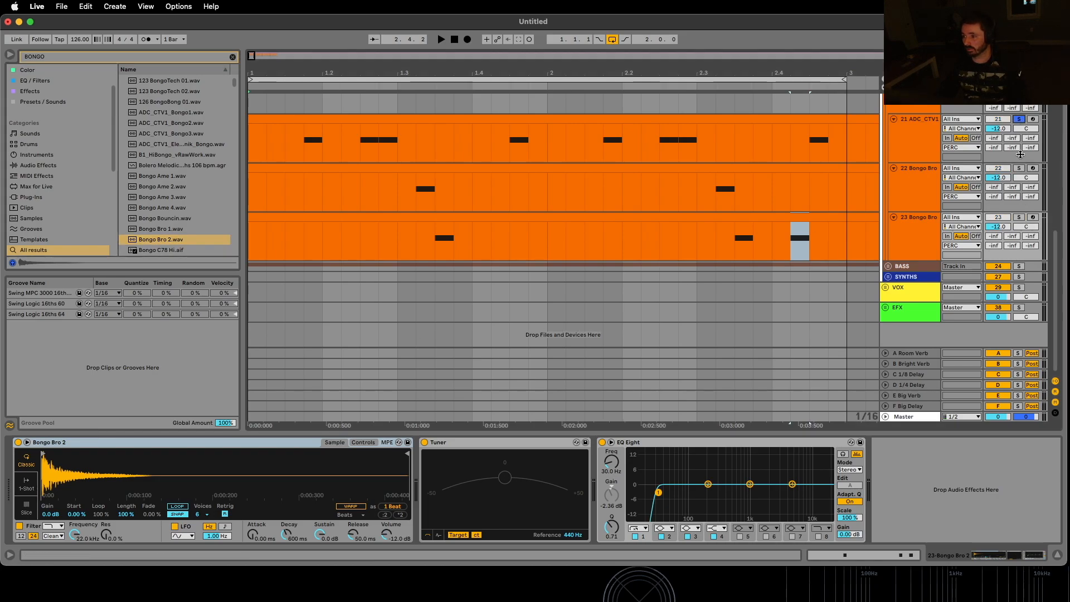
pyautogui.click(1018, 218)
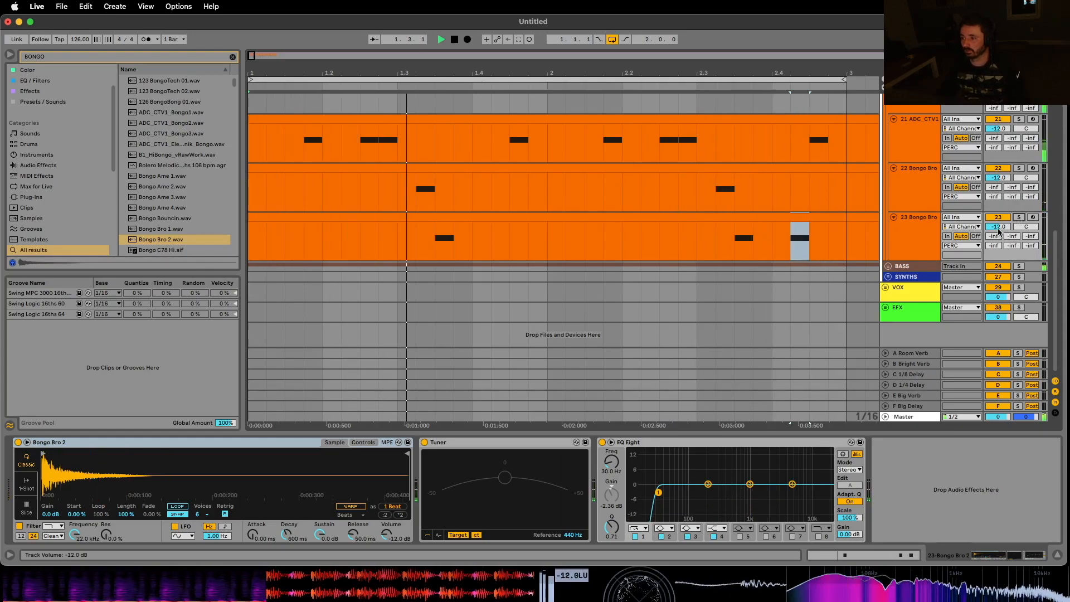
pyautogui.moveTo(997, 227); pyautogui.dragTo(1001, 229)
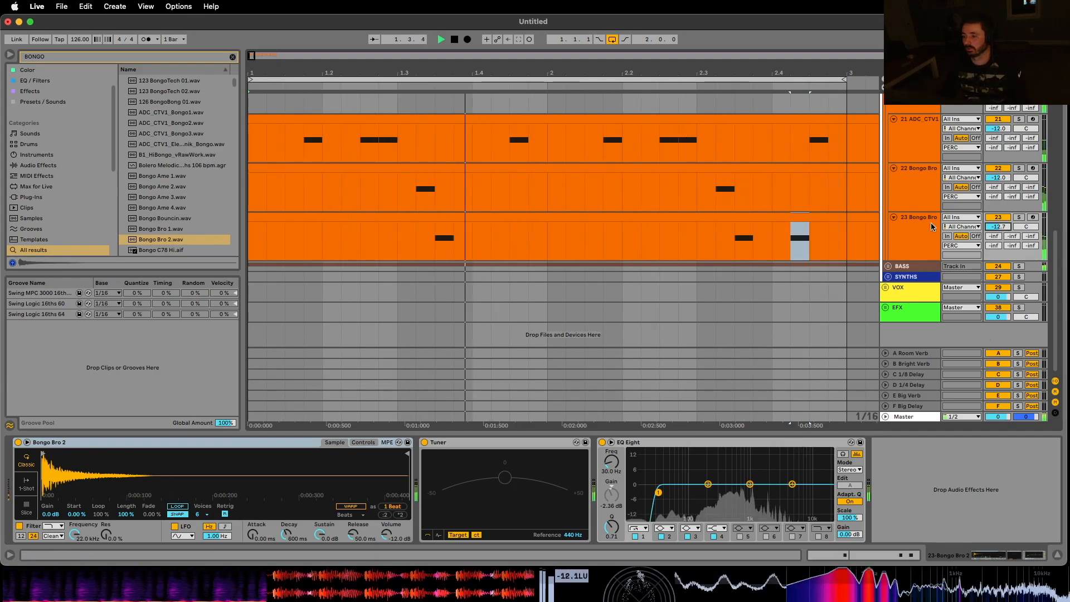
# Step: Raise the EQ Eight low-cut frequency to 182 Hz on track 21 and 255 Hz on track 22 while the loop plays
pyautogui.click(923, 113)
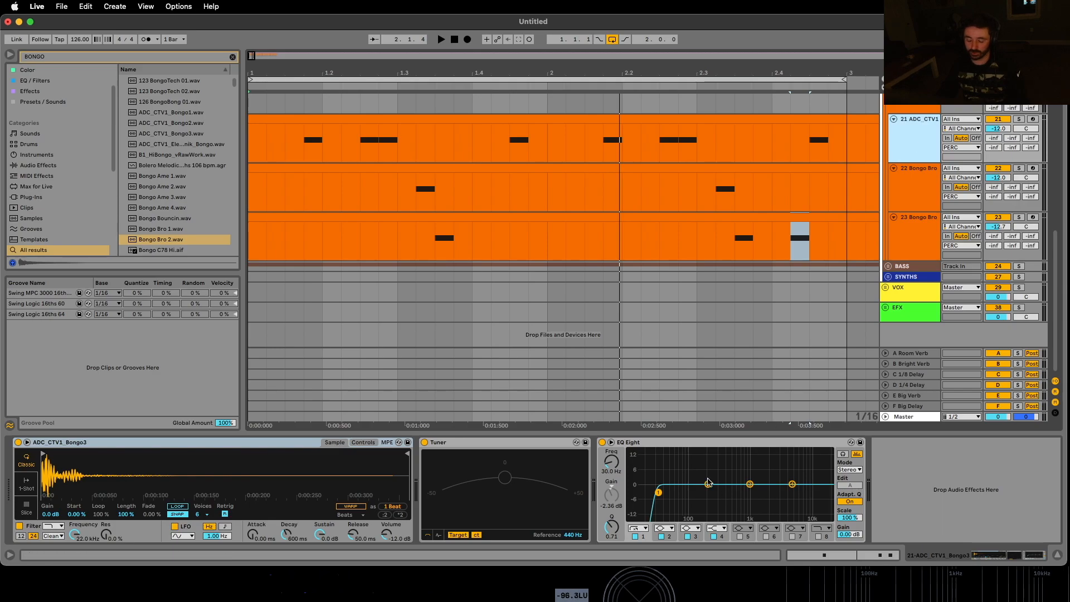
pyautogui.press('space')
pyautogui.moveTo(658, 493); pyautogui.dragTo(707, 493)
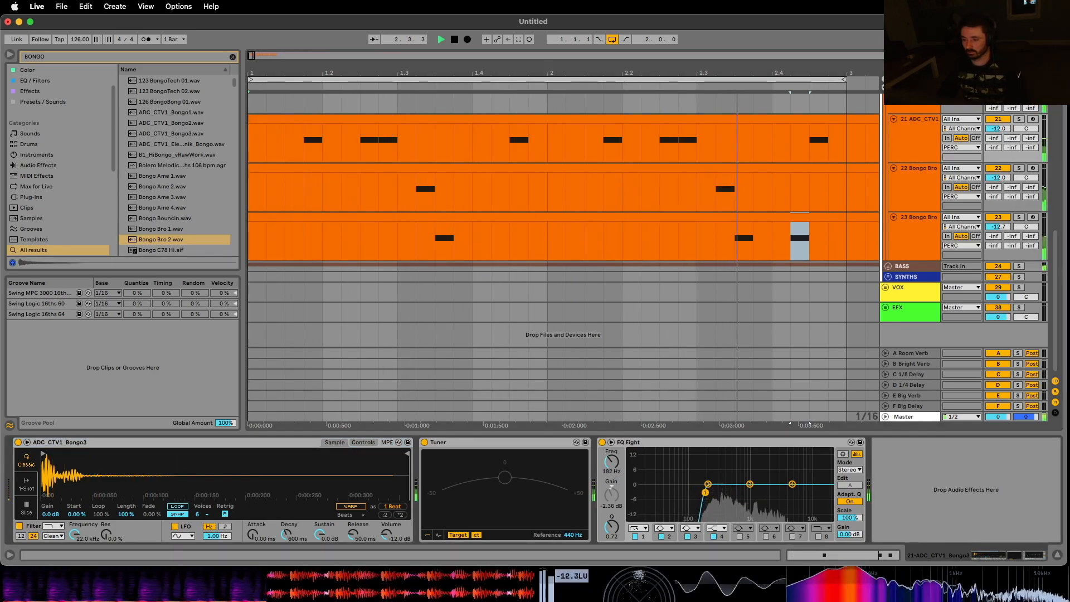
pyautogui.click(912, 191)
pyautogui.moveTo(658, 492); pyautogui.dragTo(714, 493)
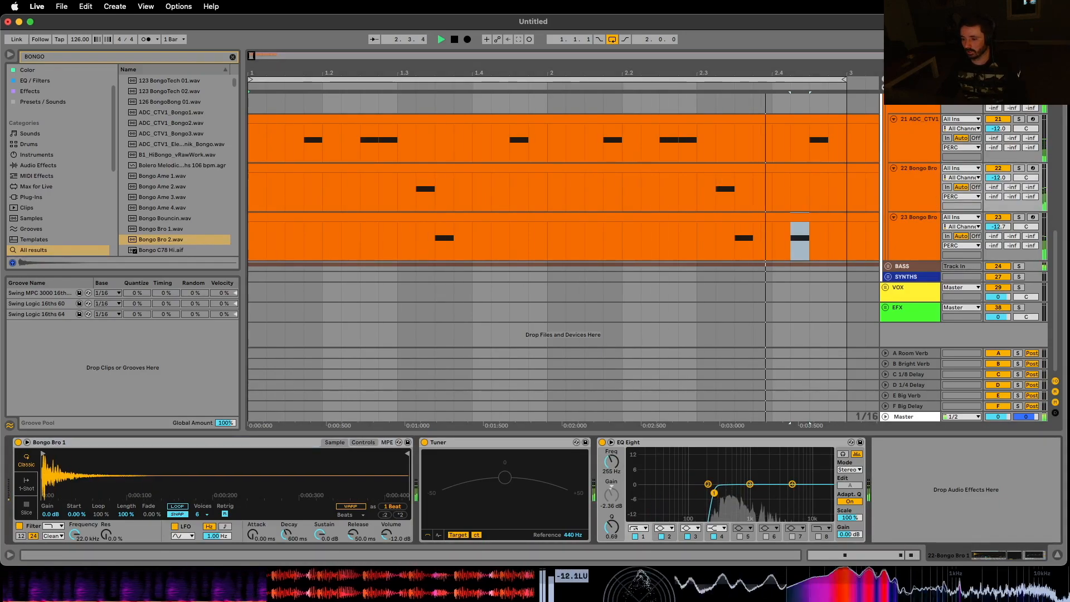
pyautogui.press('space')
# Step: Raise the EQ Eight low-cut frequency on track 23 to 303 Hz and check it against the loop
pyautogui.click(898, 251)
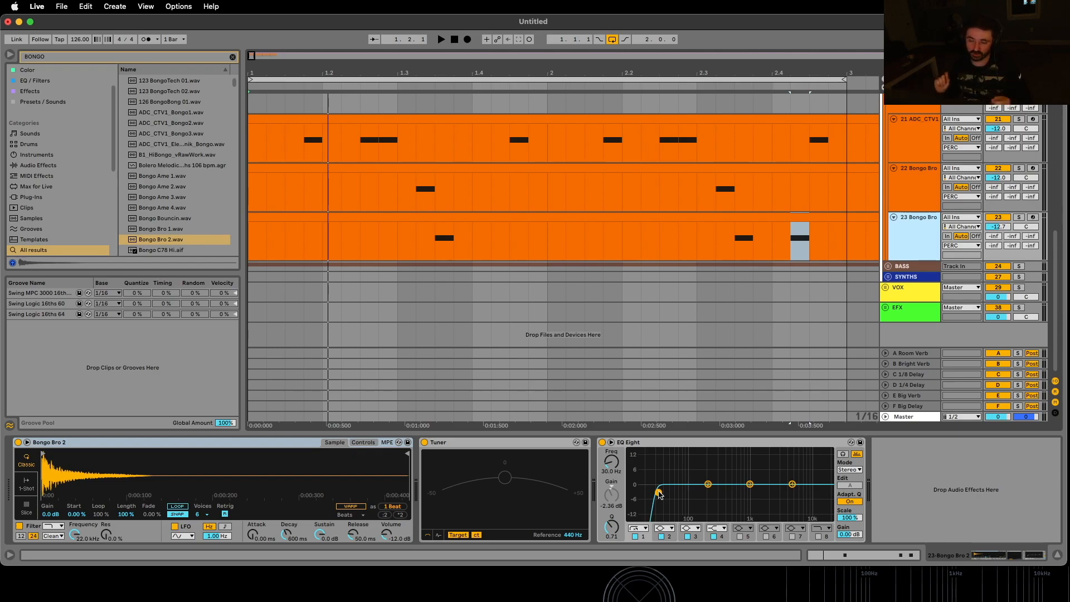
pyautogui.moveTo(659, 493); pyautogui.dragTo(716, 496)
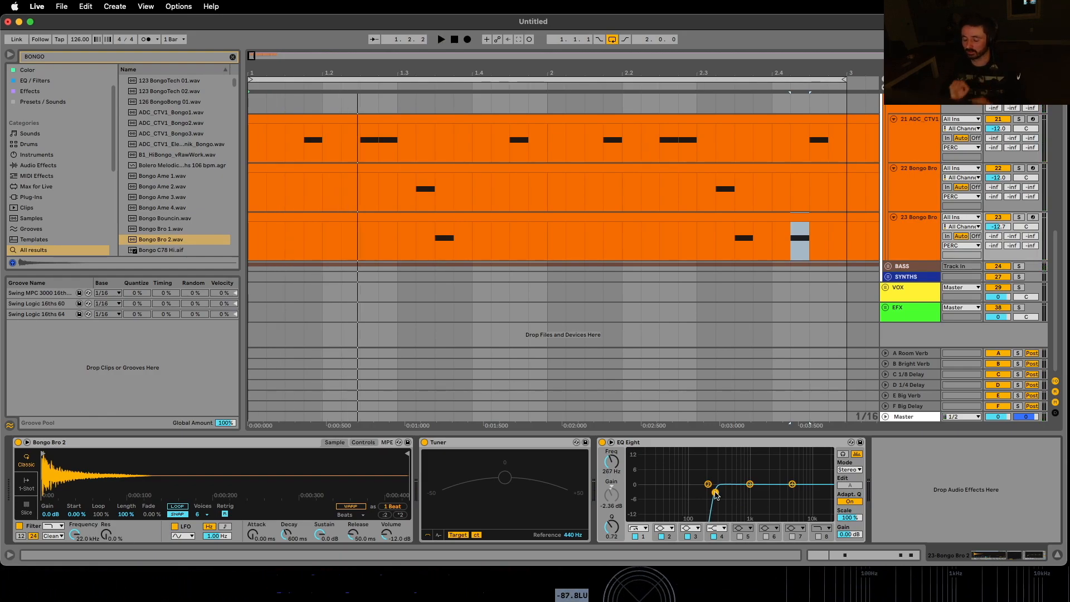
pyautogui.moveTo(716, 495); pyautogui.dragTo(718, 493)
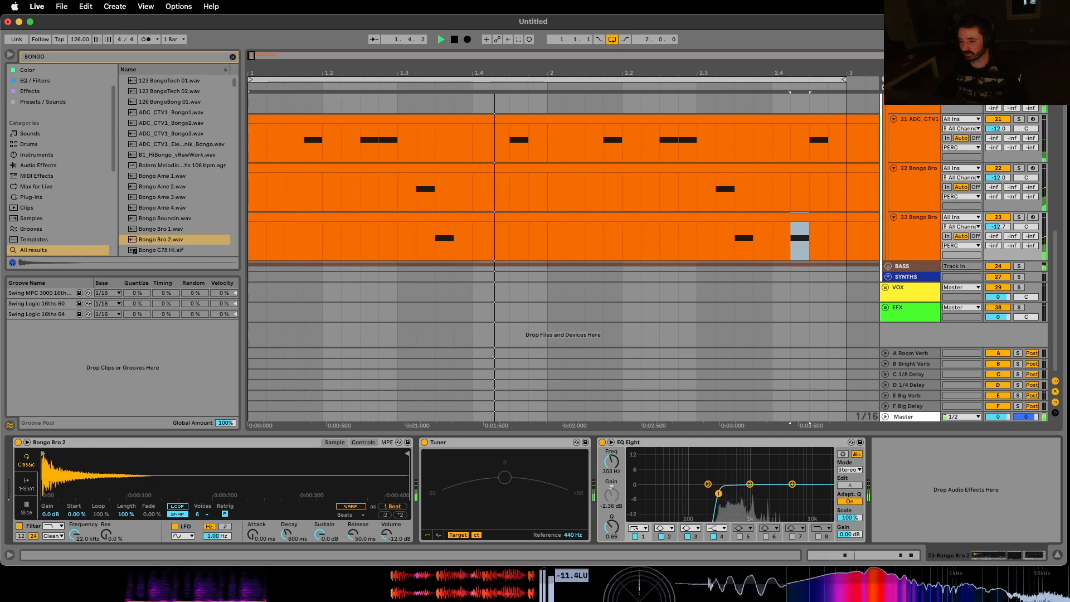
pyautogui.press('space')
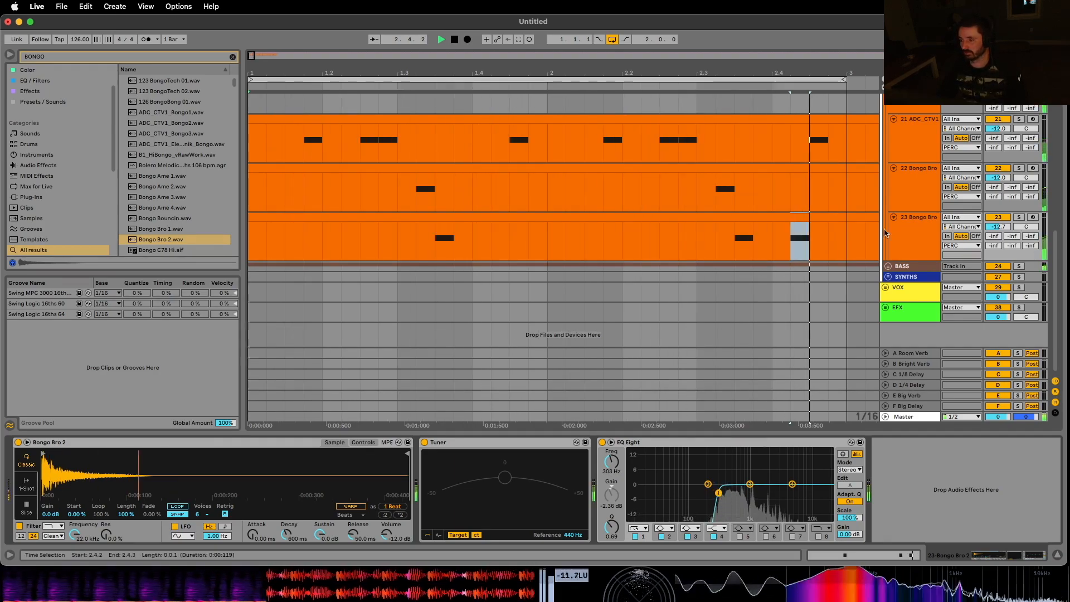
# Step: Rename tracks 21, 22 and 23 as BONGO 1, BONGO 2 and BONGO 3
pyautogui.click(920, 136)
pyautogui.press('super+r')
pyautogui.write('BO')
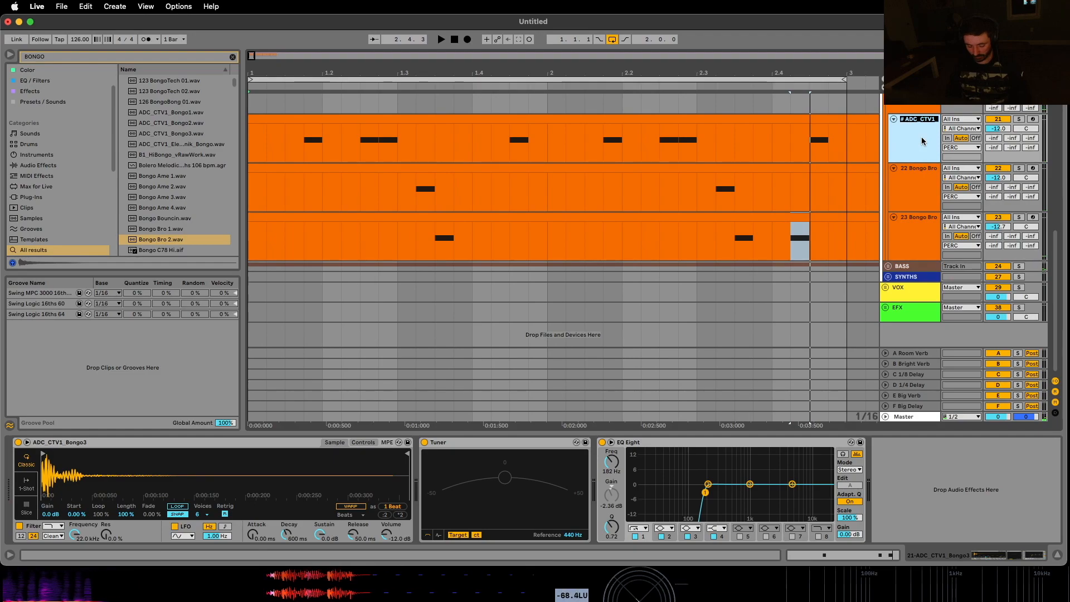
pyautogui.write('NGO 1')
pyautogui.press('Tab')
pyautogui.write('BONGO')
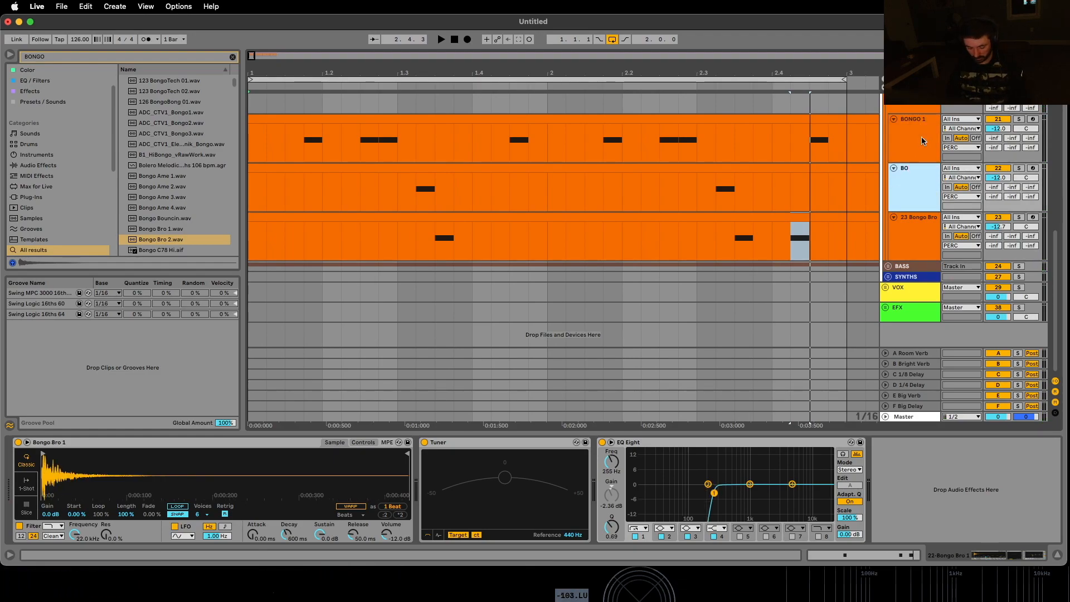
pyautogui.write(' 2')
pyautogui.press('Tab')
pyautogui.write('BONG')
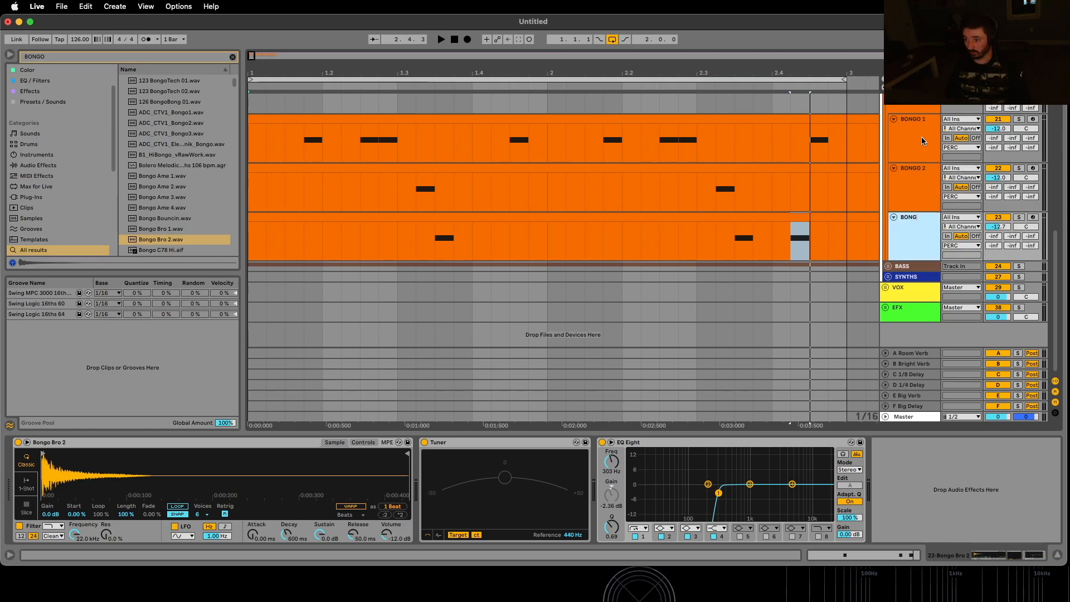
pyautogui.write('P 3')
pyautogui.press('Return')
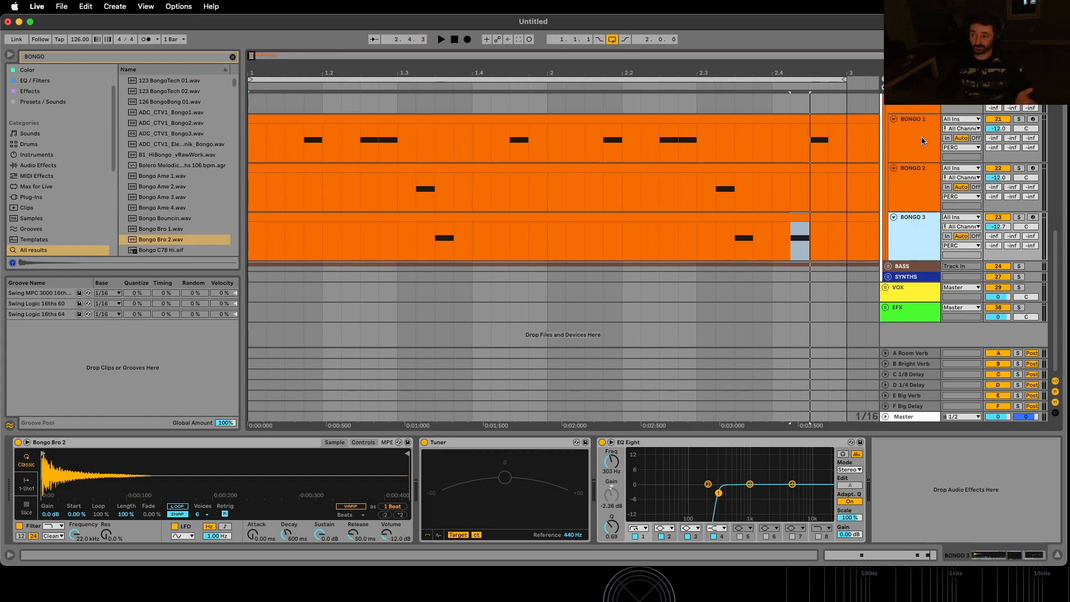
# Step: Set the sampler's Vel>Vol amount to 35% on BONGO 1, BONGO 2 and BONGO 3
pyautogui.click(905, 145)
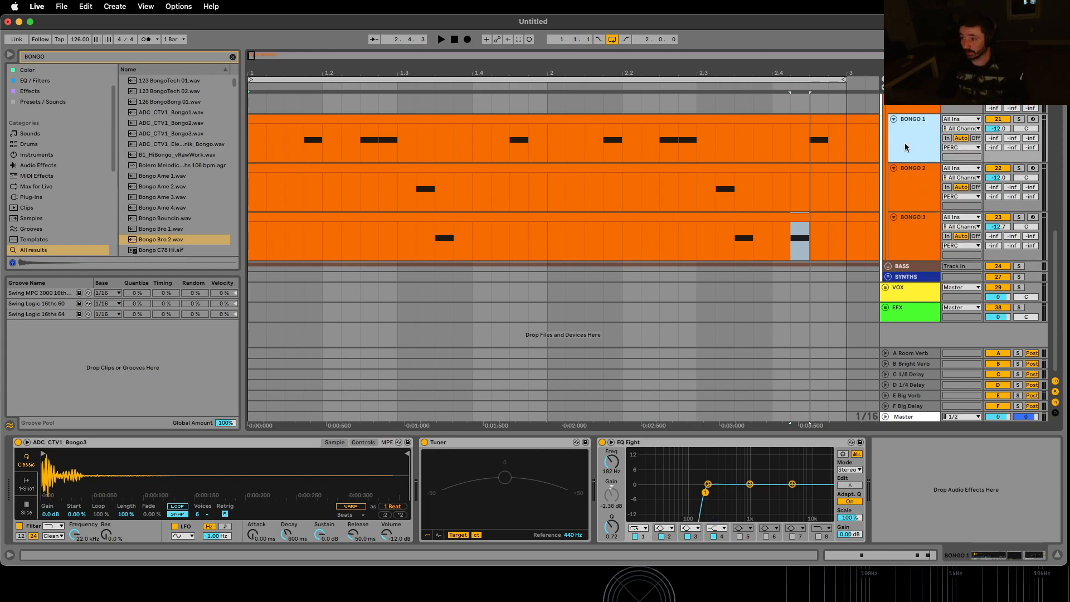
pyautogui.click(361, 442)
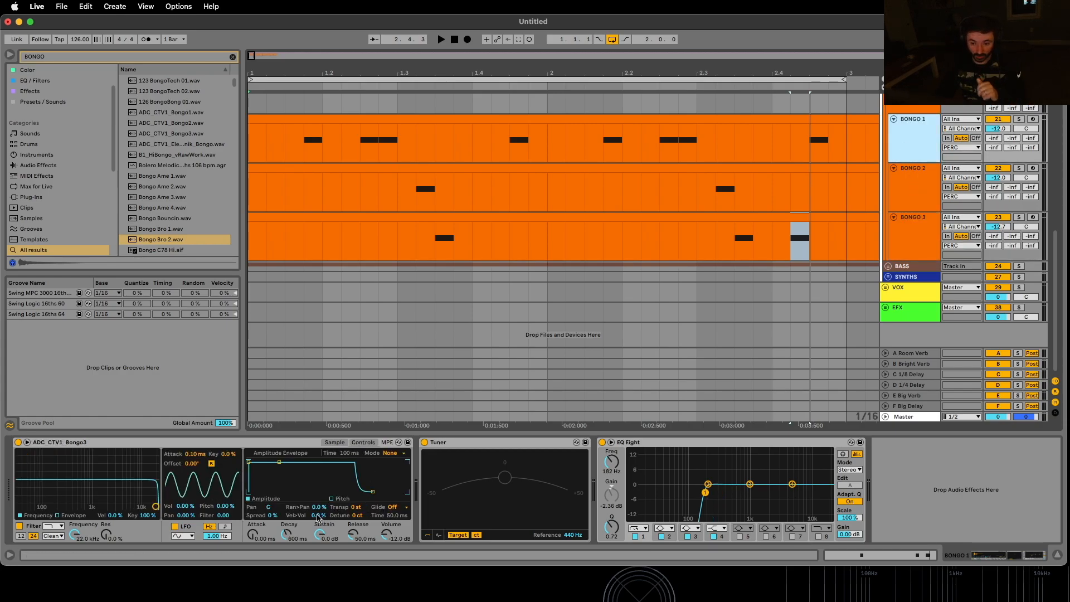
pyautogui.click(318, 515)
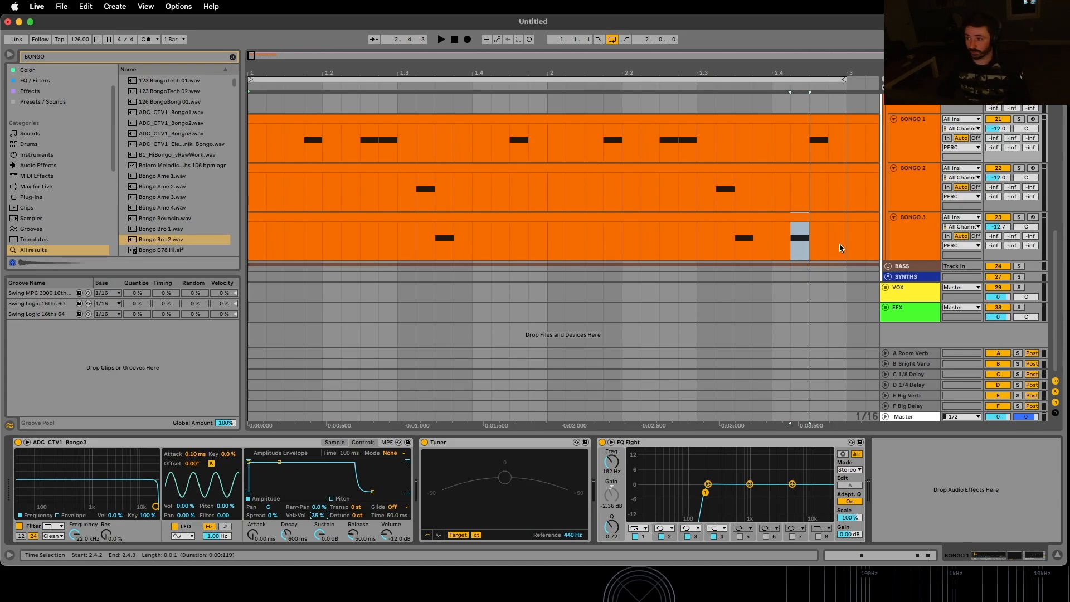
pyautogui.click(922, 175)
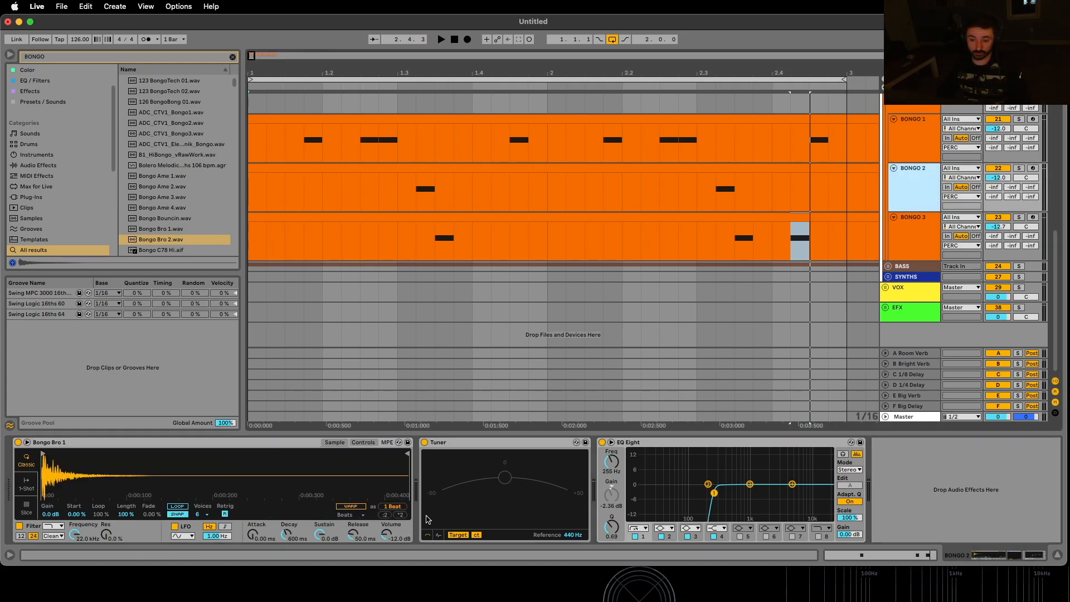
pyautogui.click(363, 442)
pyautogui.click(318, 515)
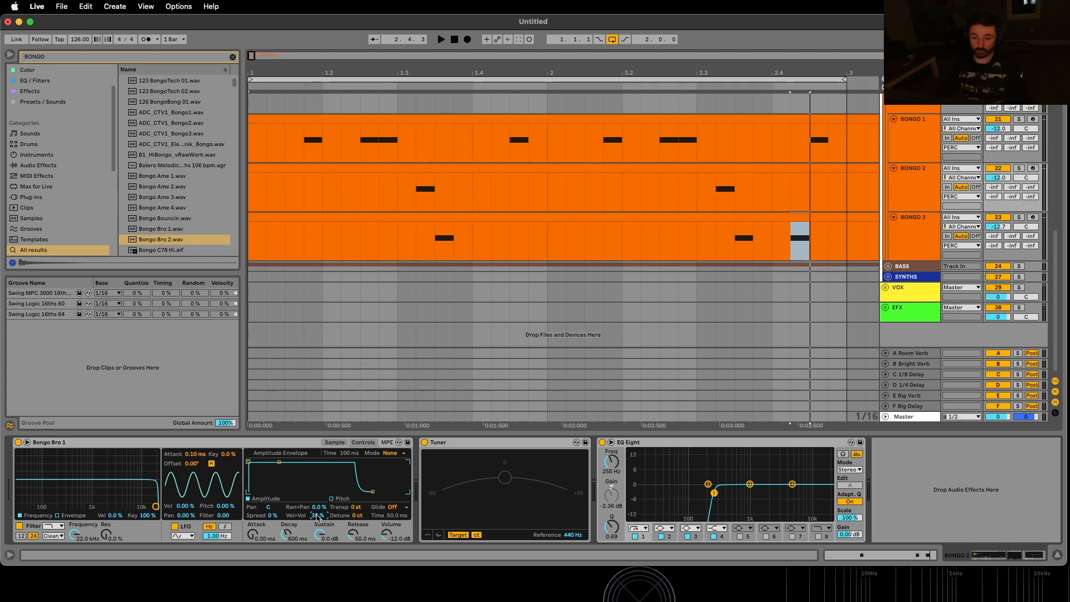
pyautogui.click(903, 256)
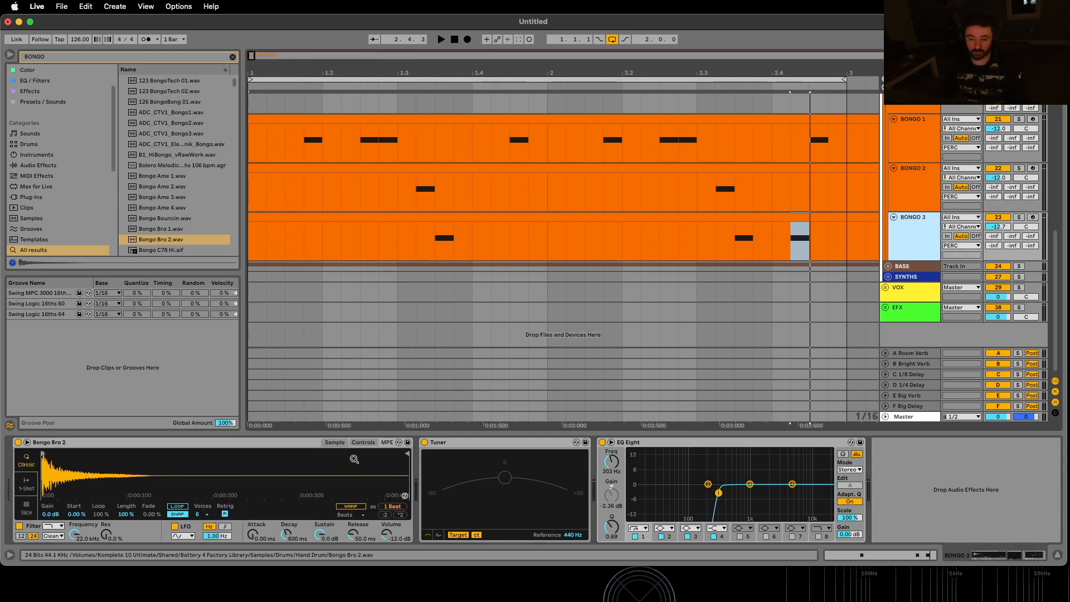
pyautogui.click(361, 443)
pyautogui.click(319, 516)
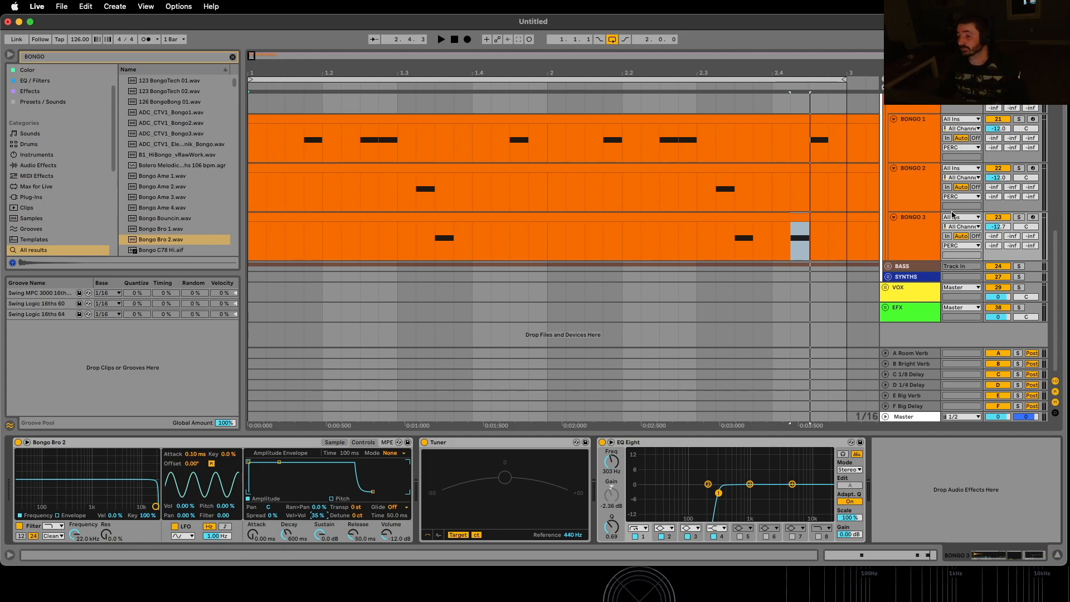
# Step: Extend the arrangement loop to eight bars, from 1.1.1 to 9.1.1, covering the full length of the bongo clips
pyautogui.press('space')
pyautogui.click(707, 433)
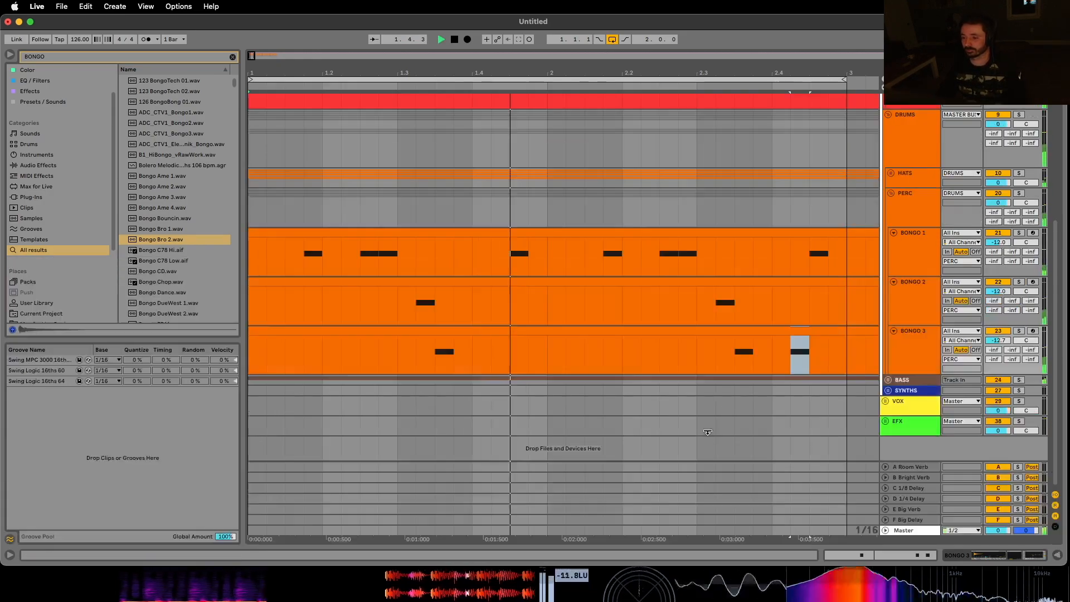
pyautogui.moveTo(664, 73); pyautogui.dragTo(753, 80)
pyautogui.press('space')
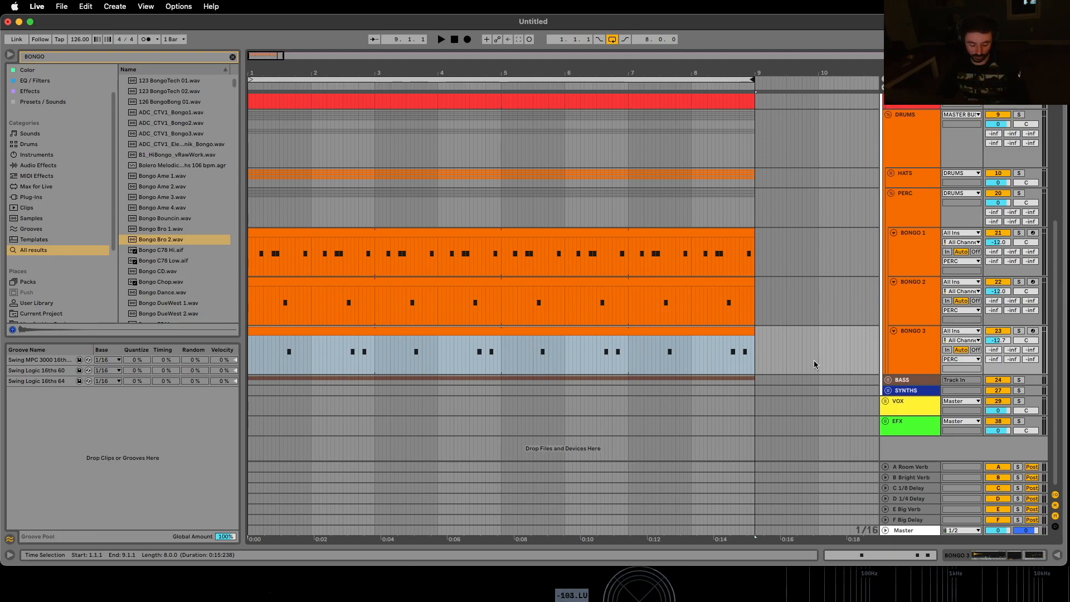
# Step: Set BONGO 1, 2 and 3 volumes to -14.1, -16.9 and -22.0 dB during playback, panning BONGO 2 to 15L and BONGO 3 to 18R
pyautogui.press('space')
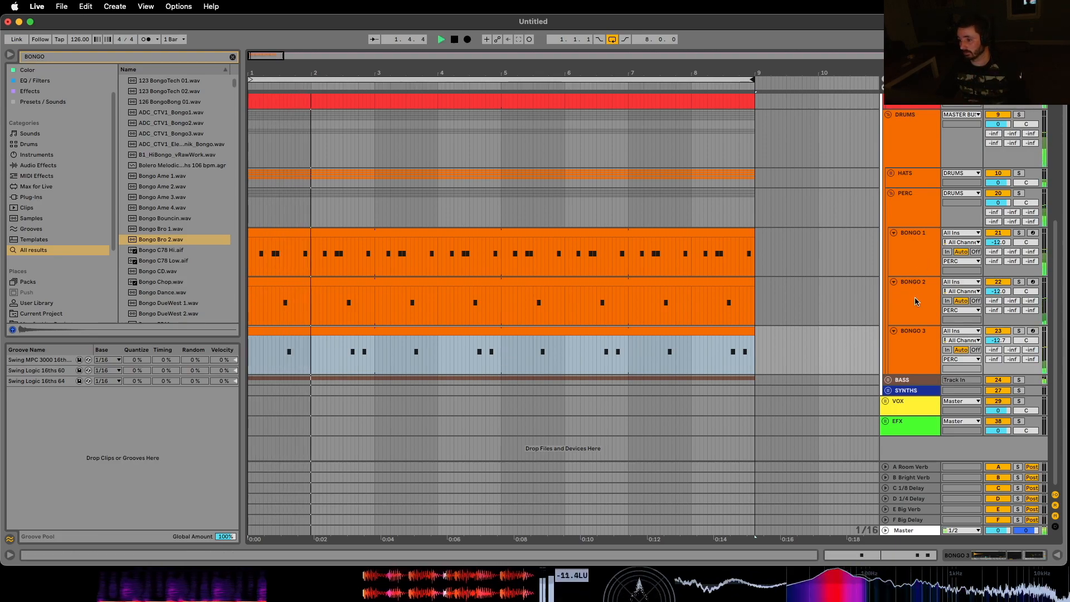
pyautogui.click(915, 301)
pyautogui.moveTo(998, 242); pyautogui.dragTo(1003, 382)
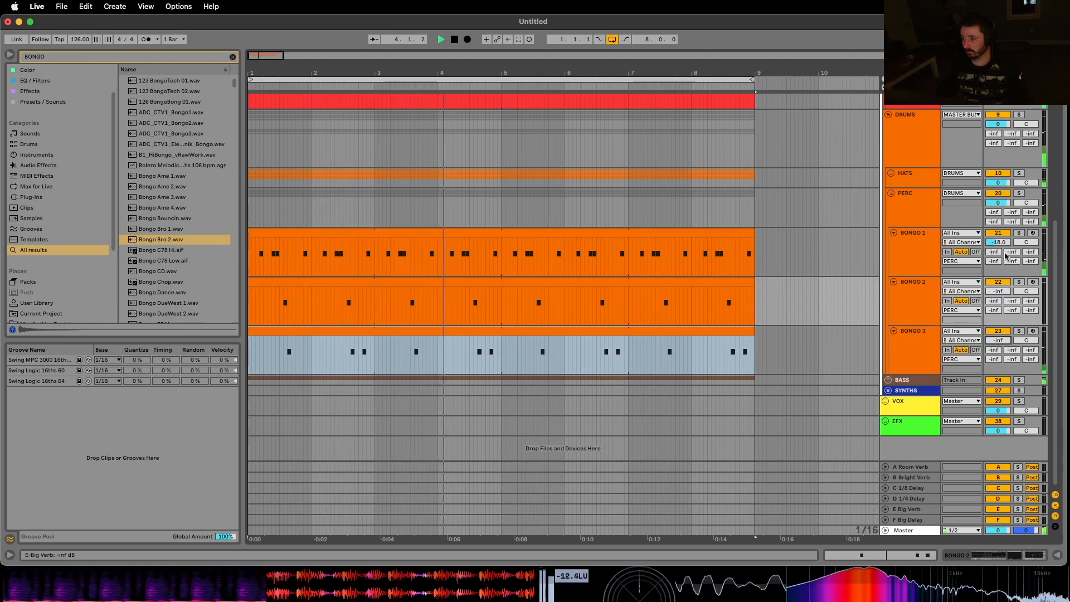
pyautogui.moveTo(1002, 243); pyautogui.dragTo(1002, 232)
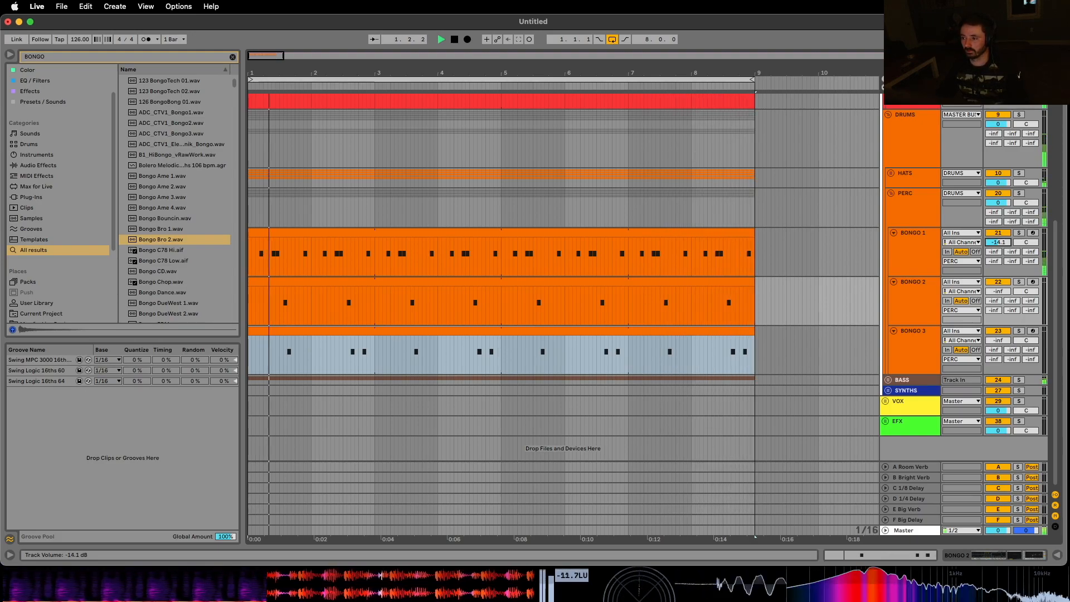
pyautogui.moveTo(1004, 291); pyautogui.dragTo(1004, 272)
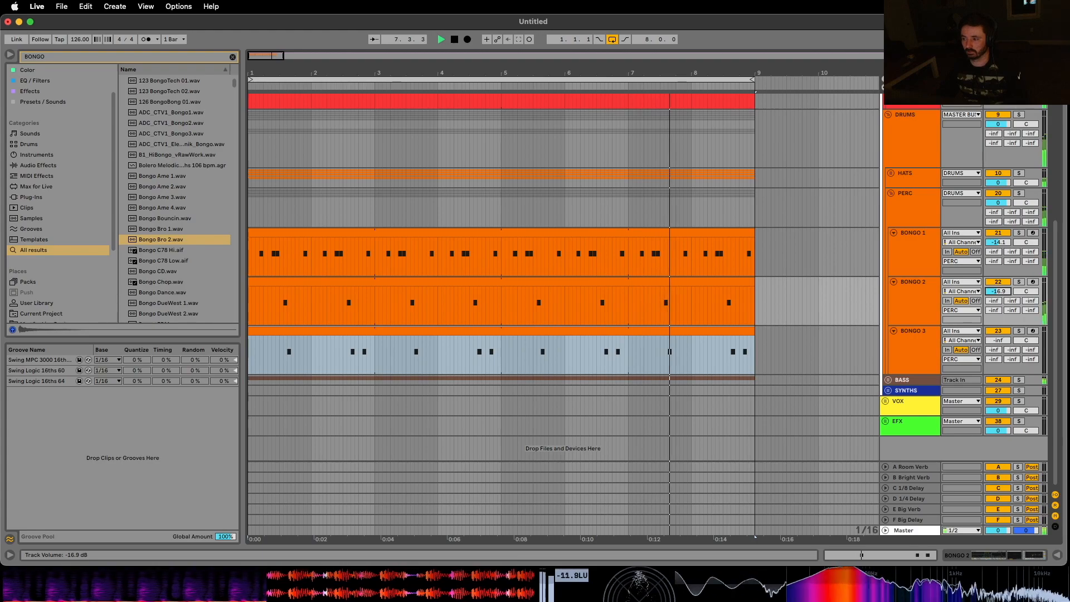
pyautogui.moveTo(998, 340); pyautogui.dragTo(998, 319)
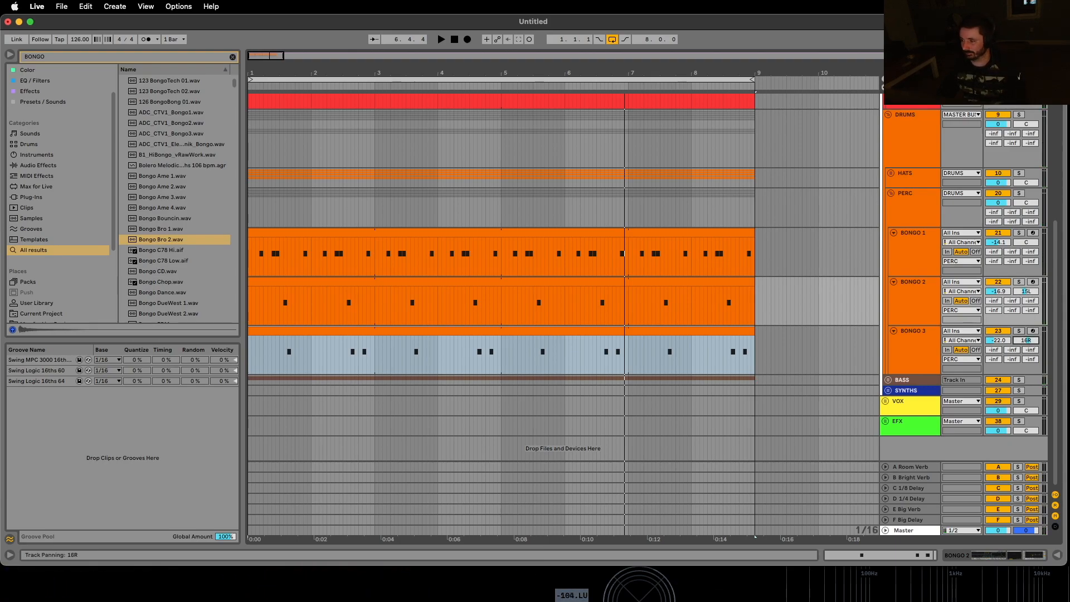
# Step: Set BONGO 3's panning to 15R during playback, fold the three bongo tracks and collapse the PERC group
pyautogui.press('space')
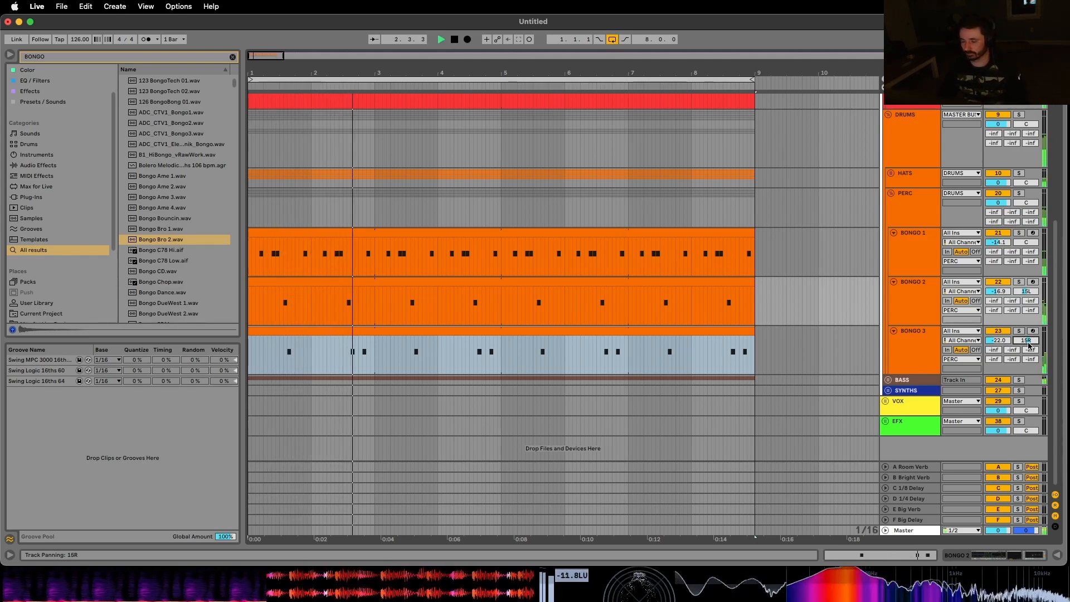
pyautogui.press('space')
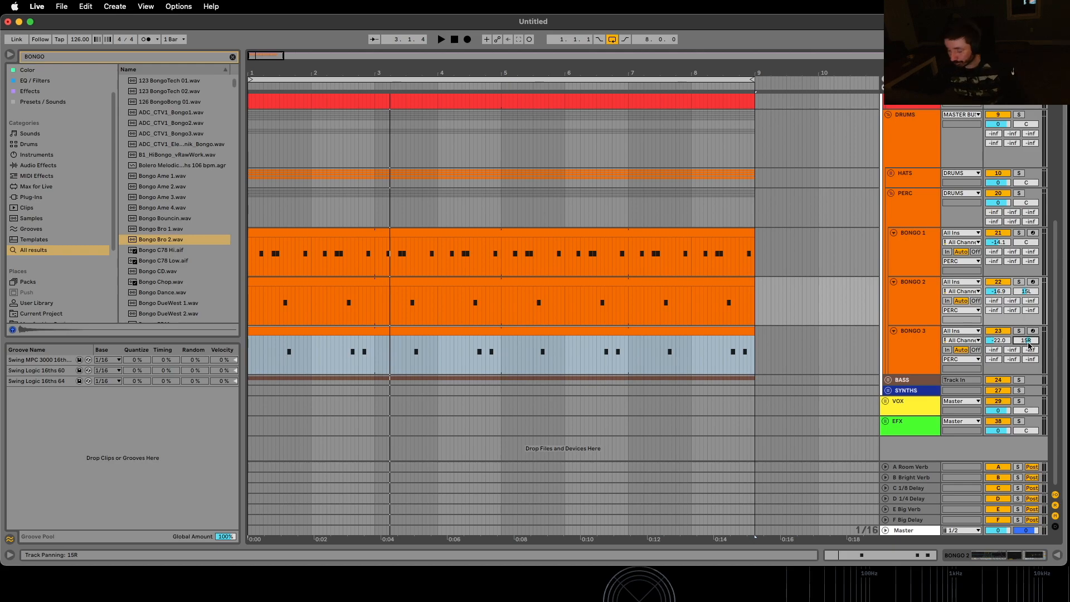
pyautogui.click(893, 232)
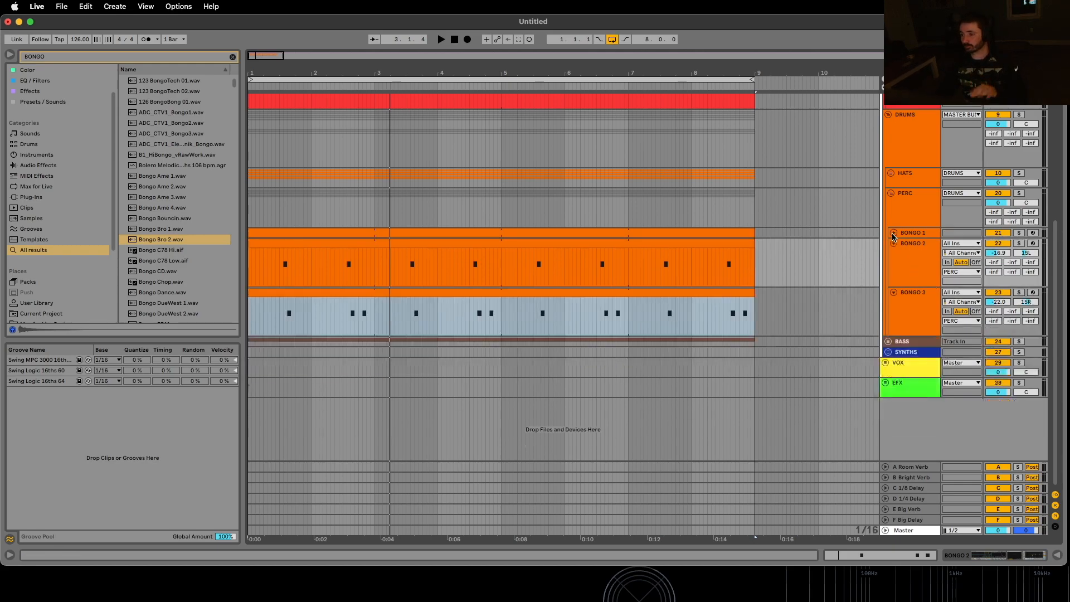
pyautogui.click(893, 243)
pyautogui.click(893, 253)
pyautogui.click(891, 193)
# Step: Mute the BASS group and play back the kick and drums together
pyautogui.scroll(3, 930, 145)
pyautogui.scroll(2, 1000, 158)
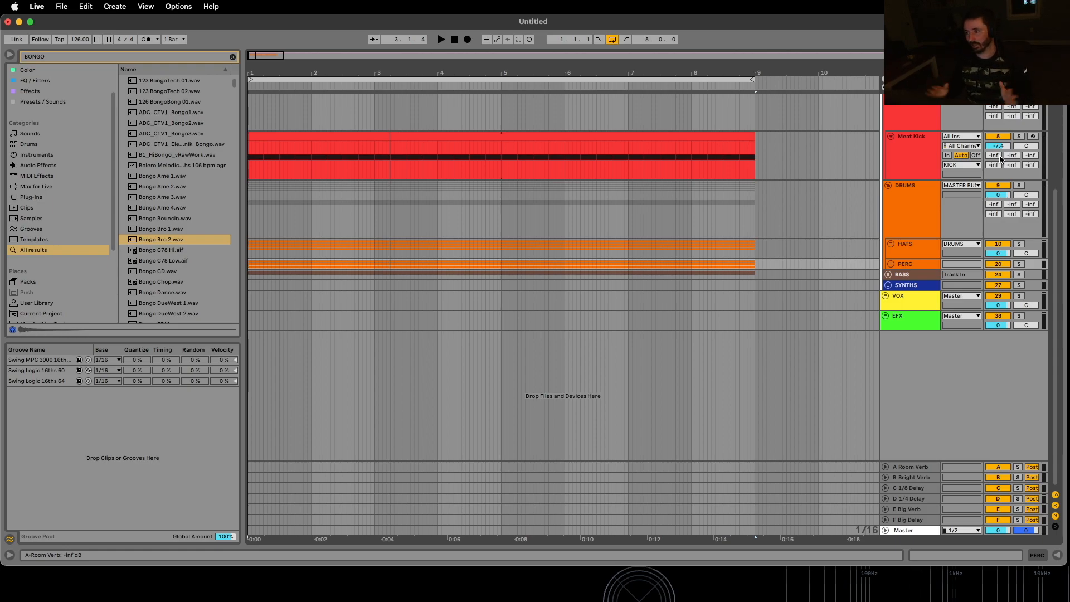
pyautogui.scroll(2, 1000, 158)
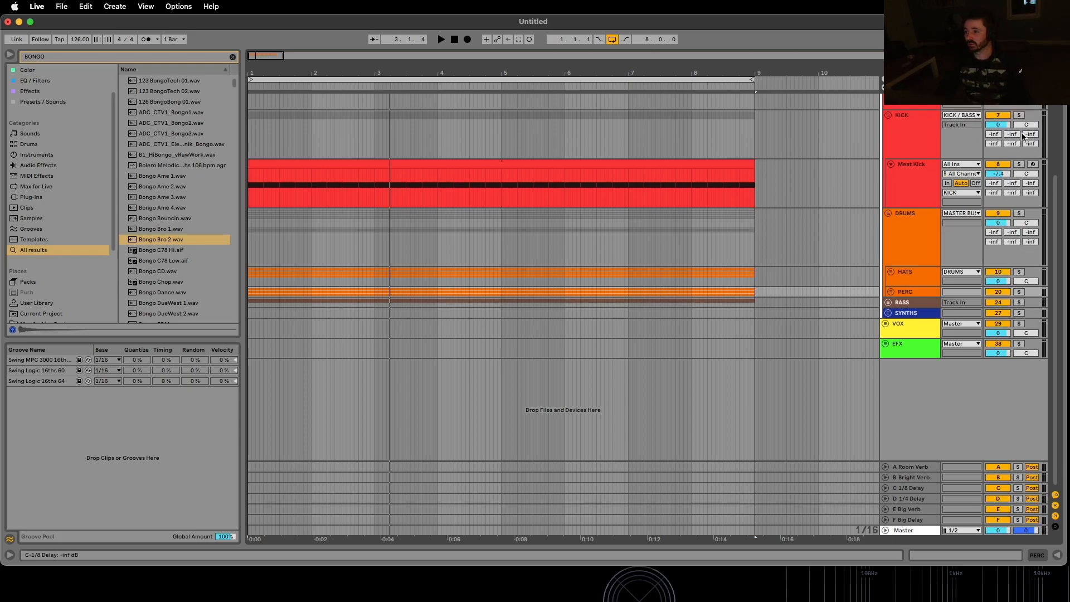
pyautogui.scroll(4, 1022, 136)
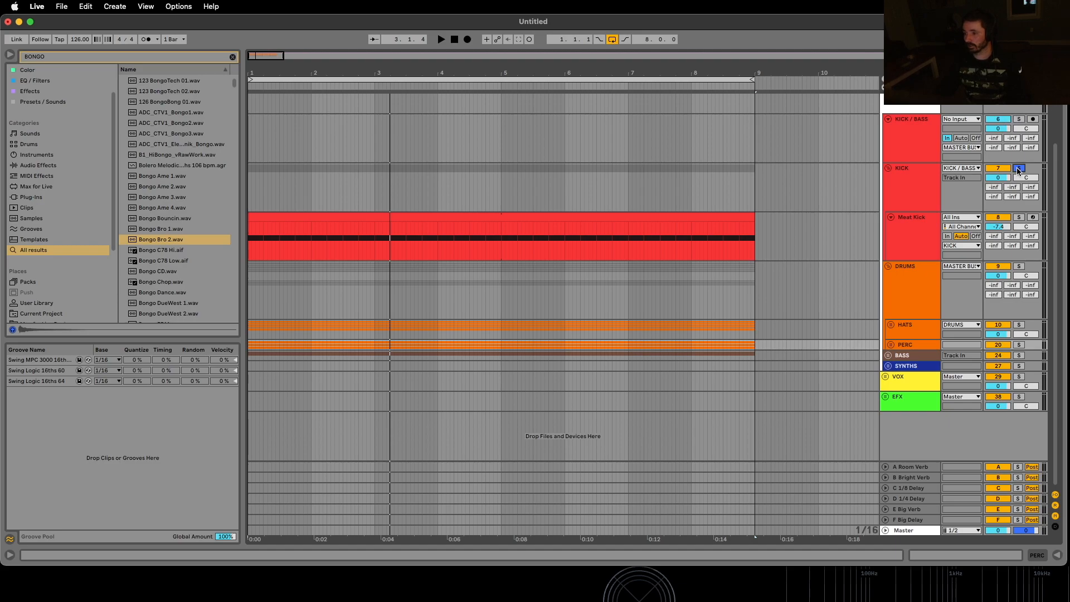
pyautogui.click(1018, 266)
pyautogui.press('space')
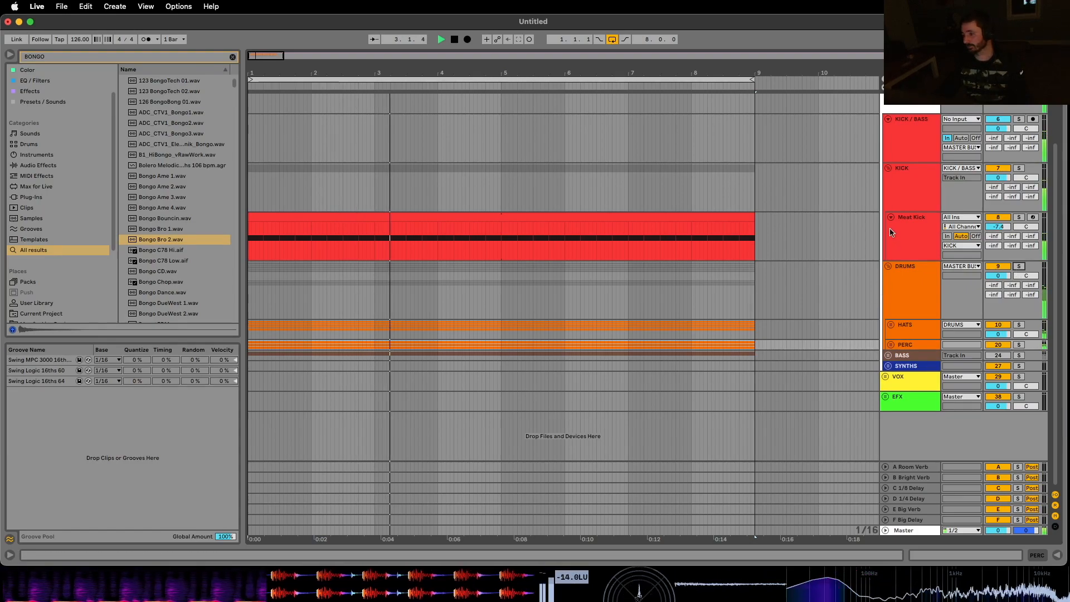
# Step: Fold the KICK and KICK / BASS tracks and expand the PERC and HATS groups to show their tracks
pyautogui.click(888, 167)
pyautogui.scroll(3, 887, 168)
pyautogui.click(887, 200)
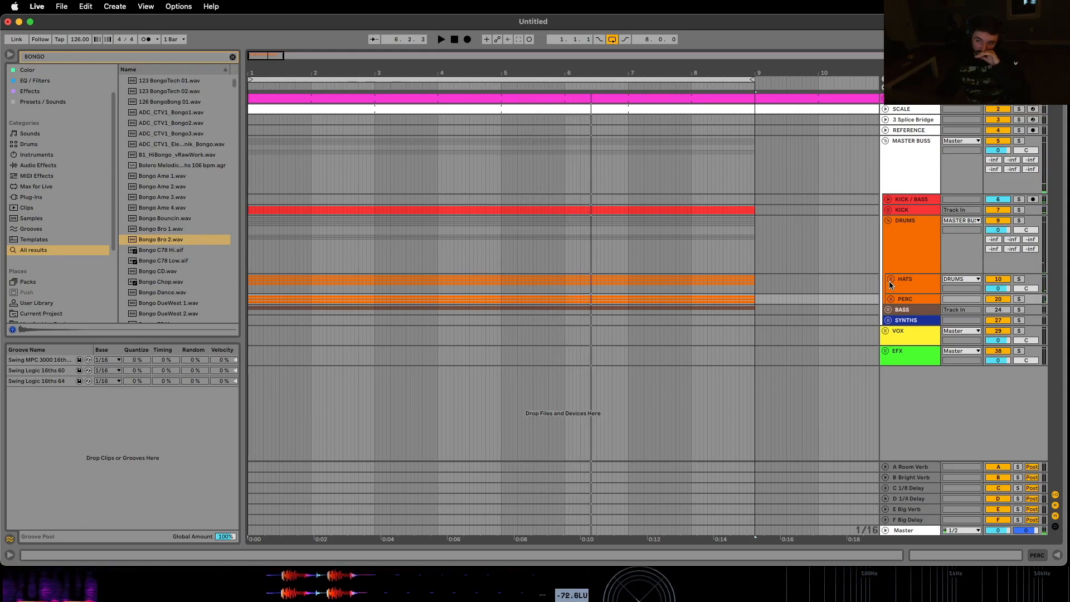
pyautogui.click(891, 301)
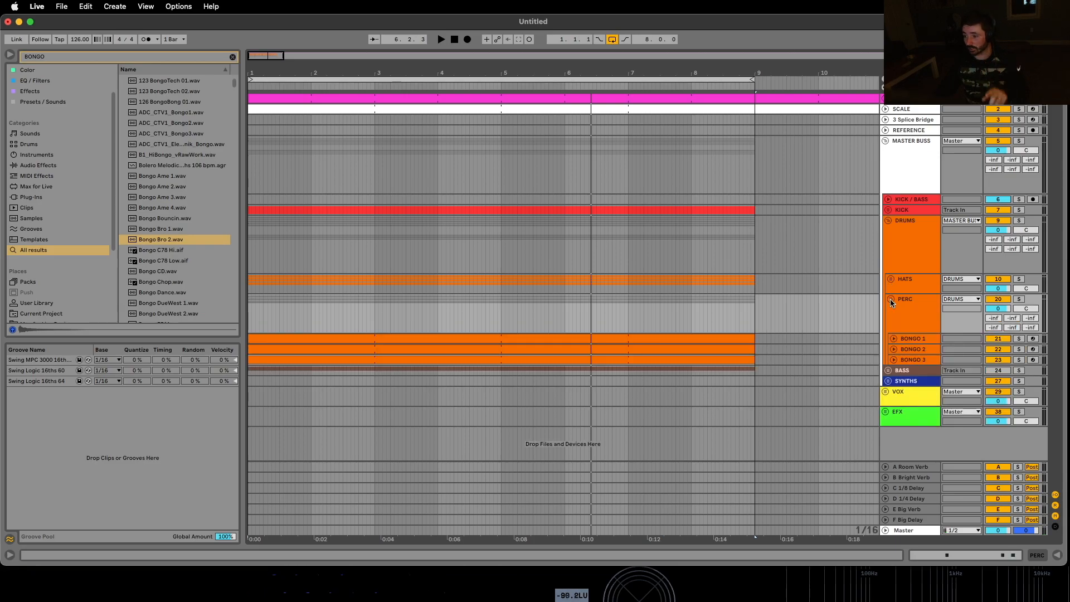
pyautogui.click(890, 278)
pyautogui.scroll(-4, 895, 351)
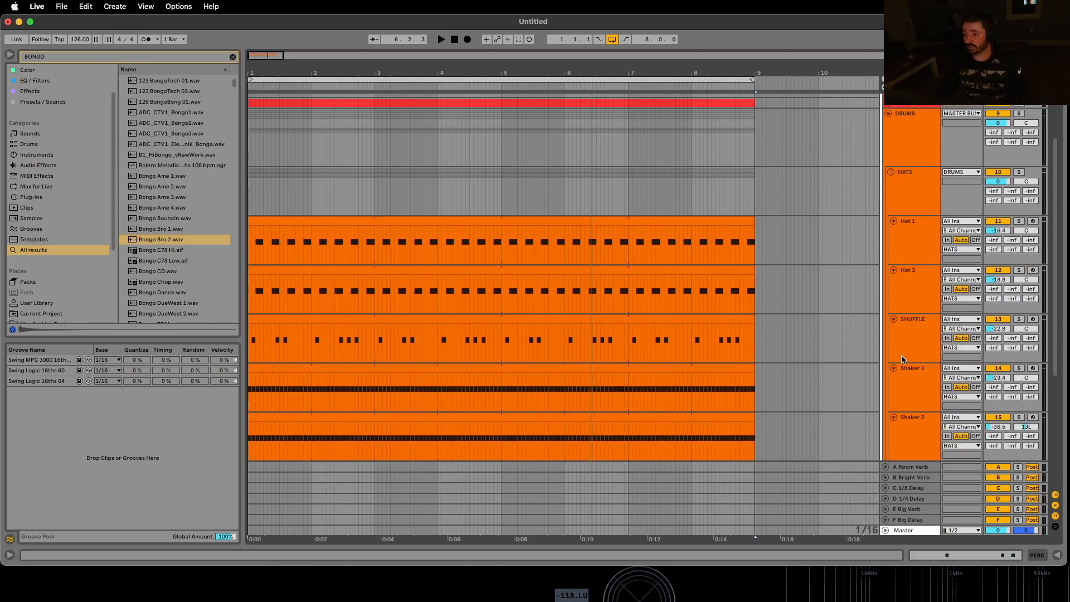
# Step: Listen to the SHUFFLE and Shaker 2 tracks soloed together, clearing both solos when playback stops
pyautogui.click(897, 350)
pyautogui.press('space')
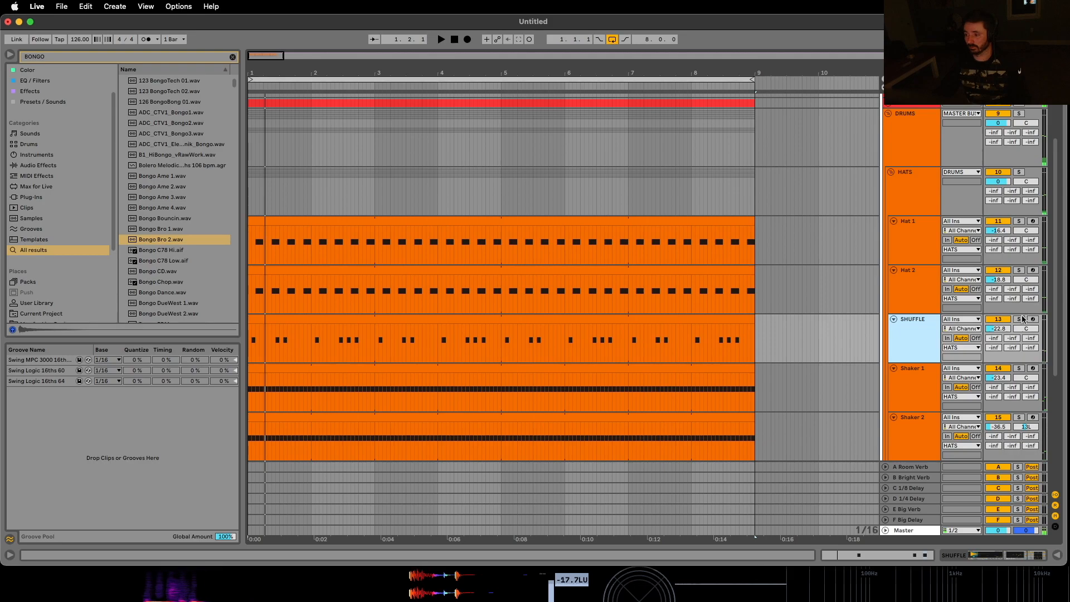
pyautogui.click(1018, 318)
pyautogui.click(1018, 417)
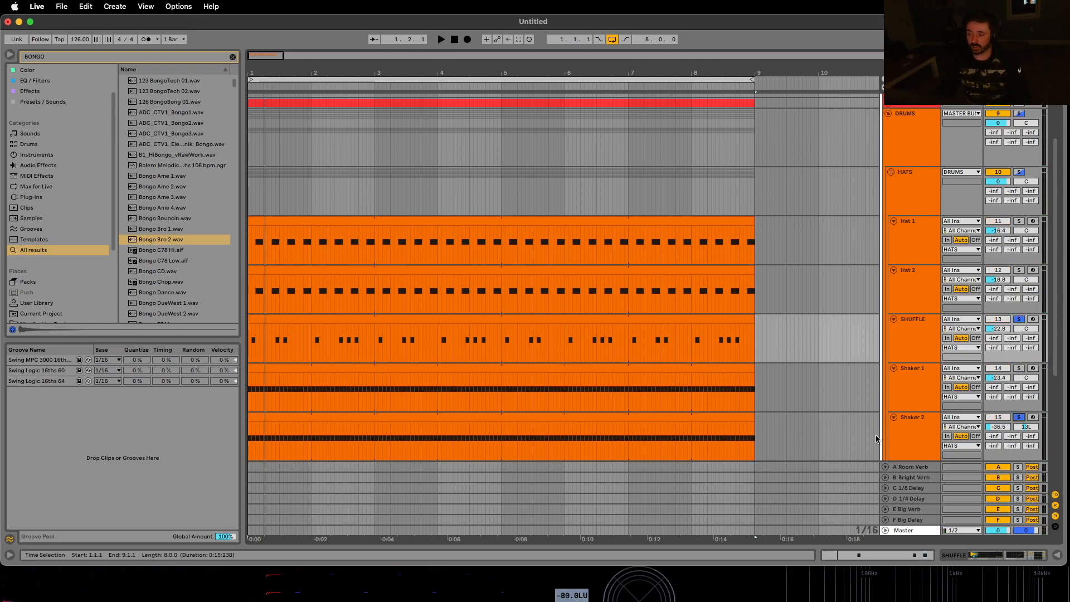
pyautogui.scroll(-2, 876, 438)
pyautogui.press('space')
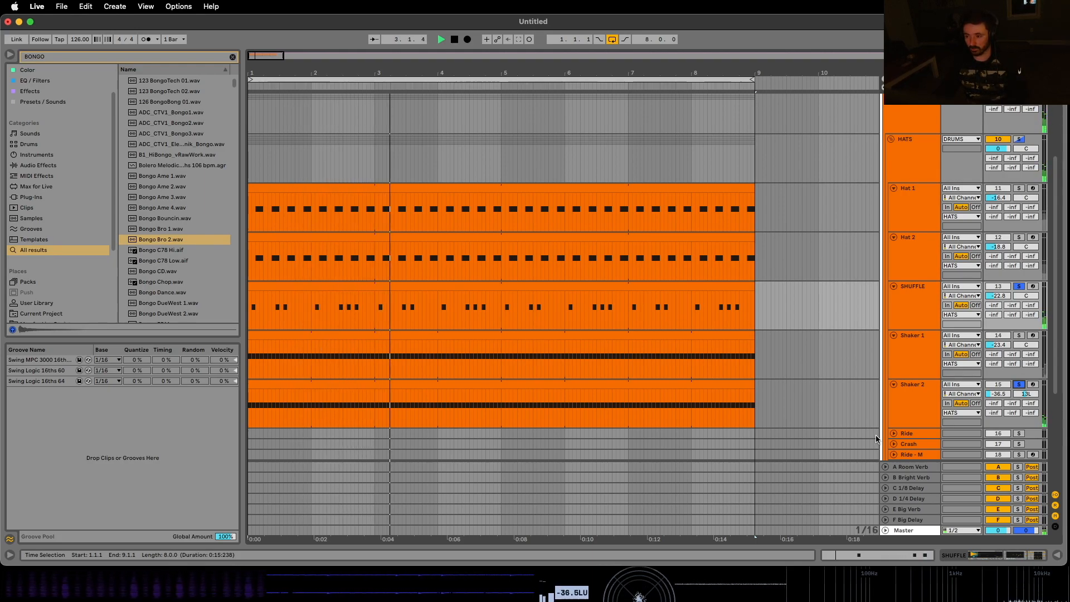
pyautogui.press('space')
pyautogui.click(1018, 287)
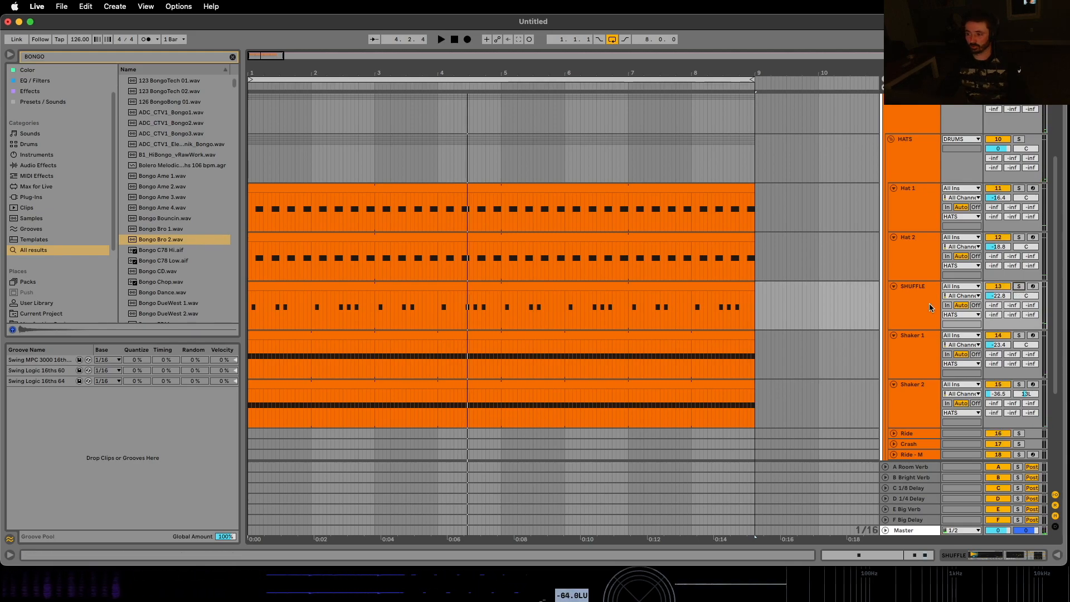
pyautogui.click(894, 286)
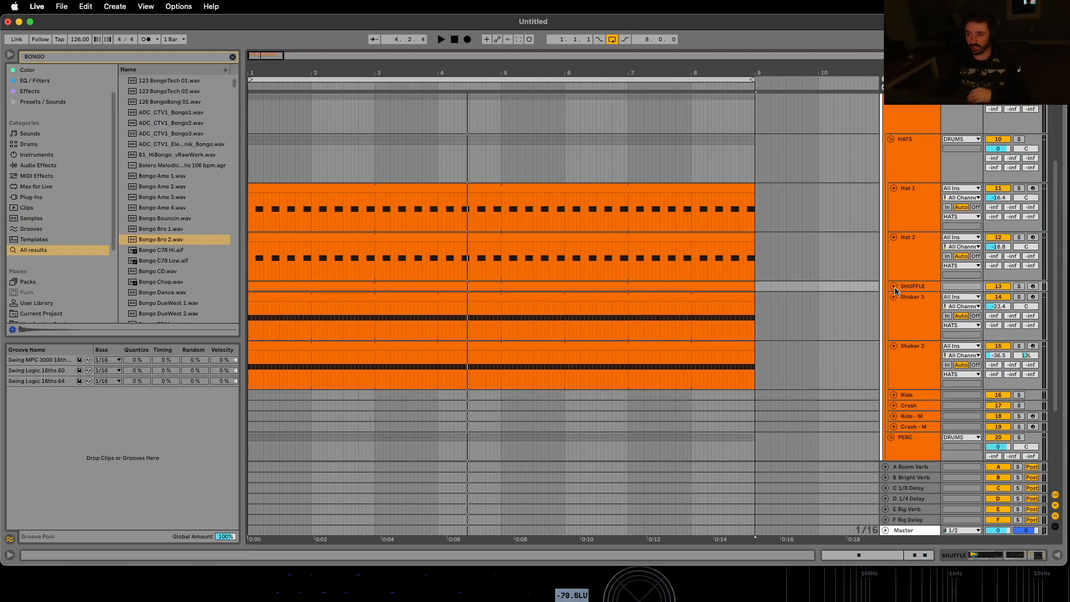
pyautogui.click(894, 296)
pyautogui.click(895, 307)
pyautogui.click(894, 308)
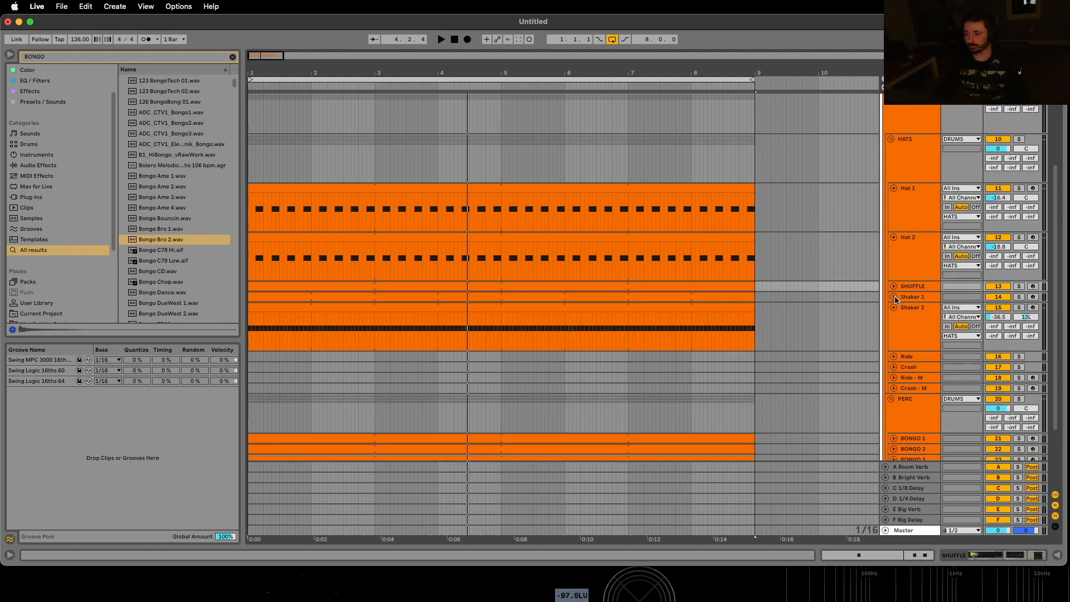
pyautogui.click(894, 296)
pyautogui.click(894, 287)
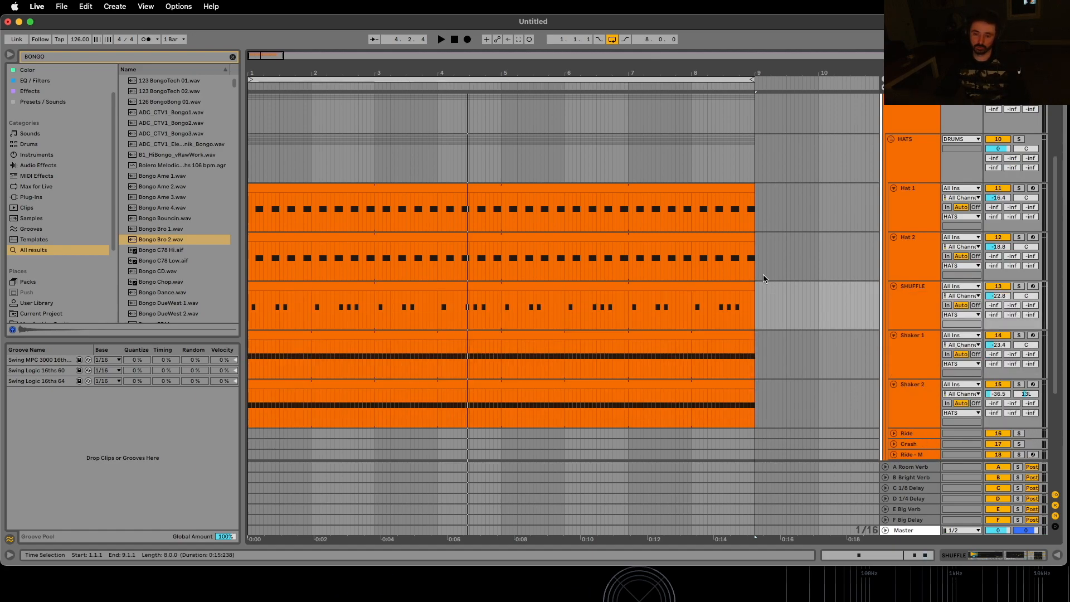
pyautogui.scroll(-1, 763, 274)
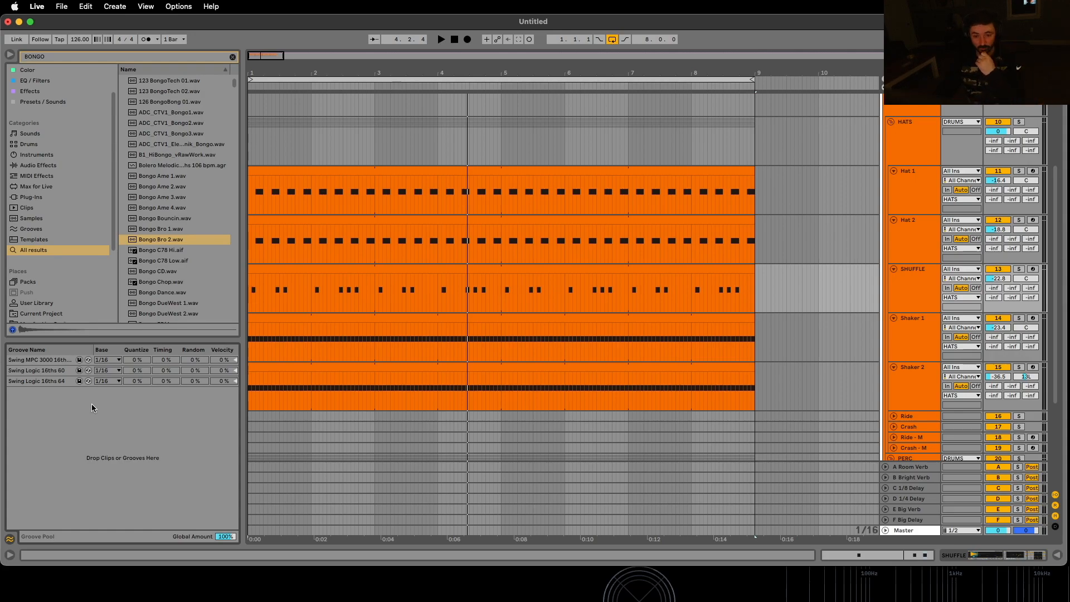
# Step: Show the Grooves category in the browser, clear the BONGO search and look through the full groove list
pyautogui.click(67, 383)
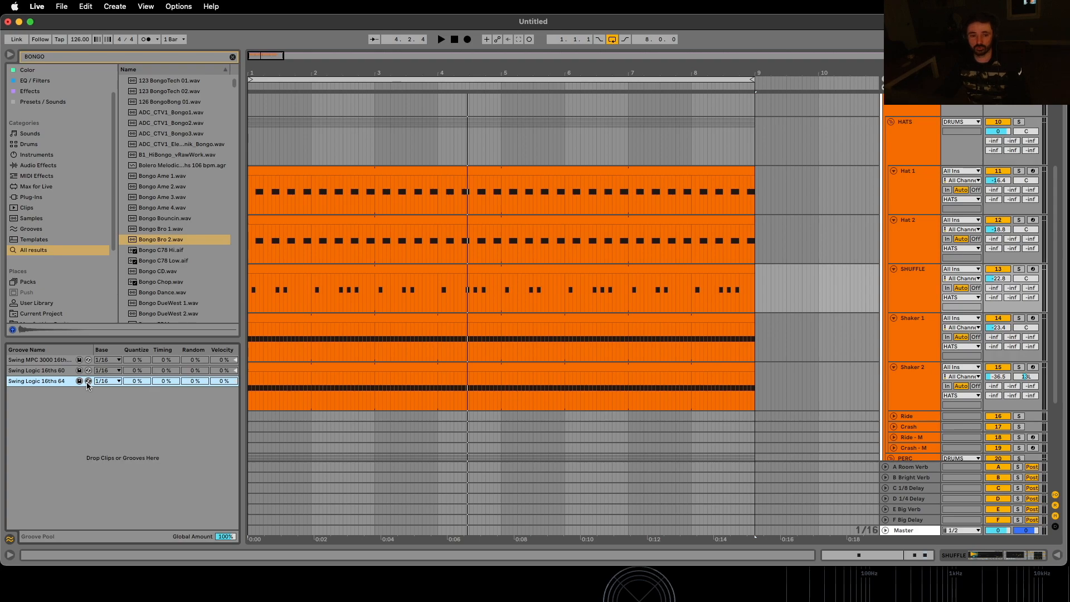
pyautogui.scroll(-1, 43, 244)
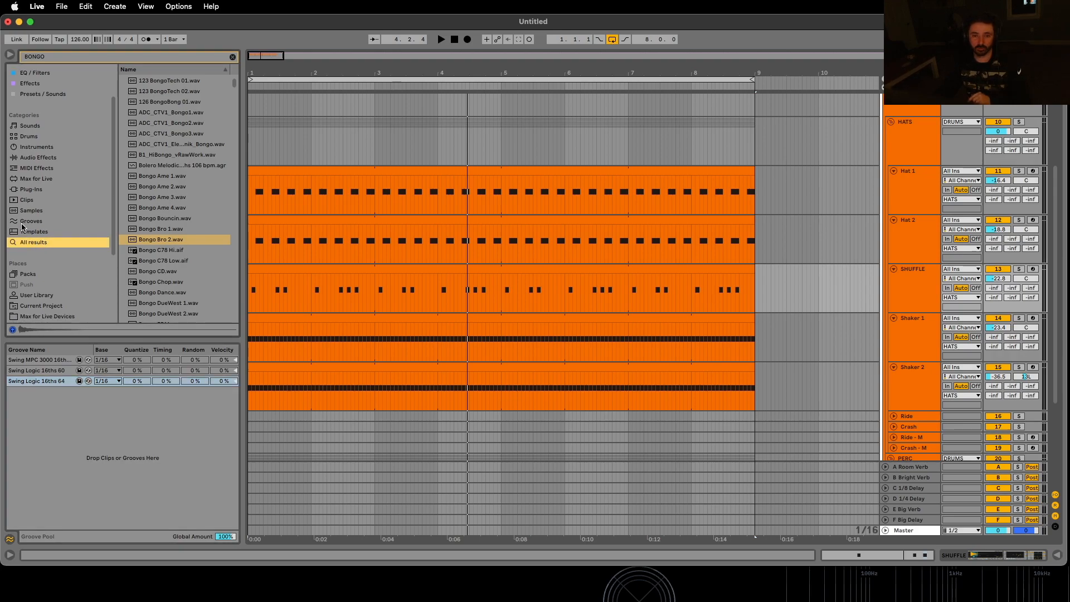
pyautogui.click(41, 221)
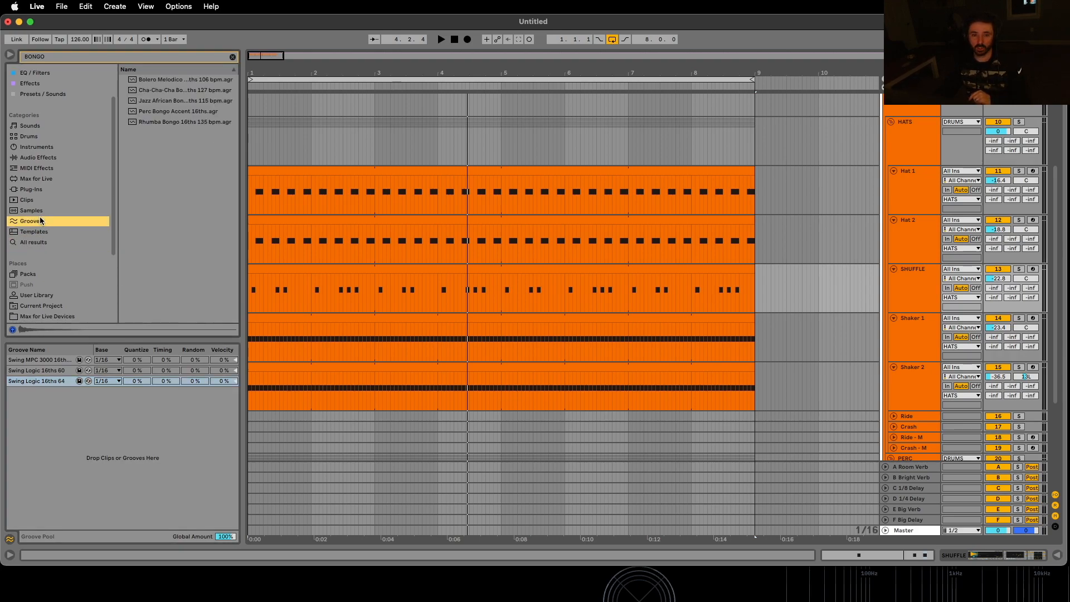
pyautogui.click(233, 57)
pyautogui.scroll(-20, 191, 214)
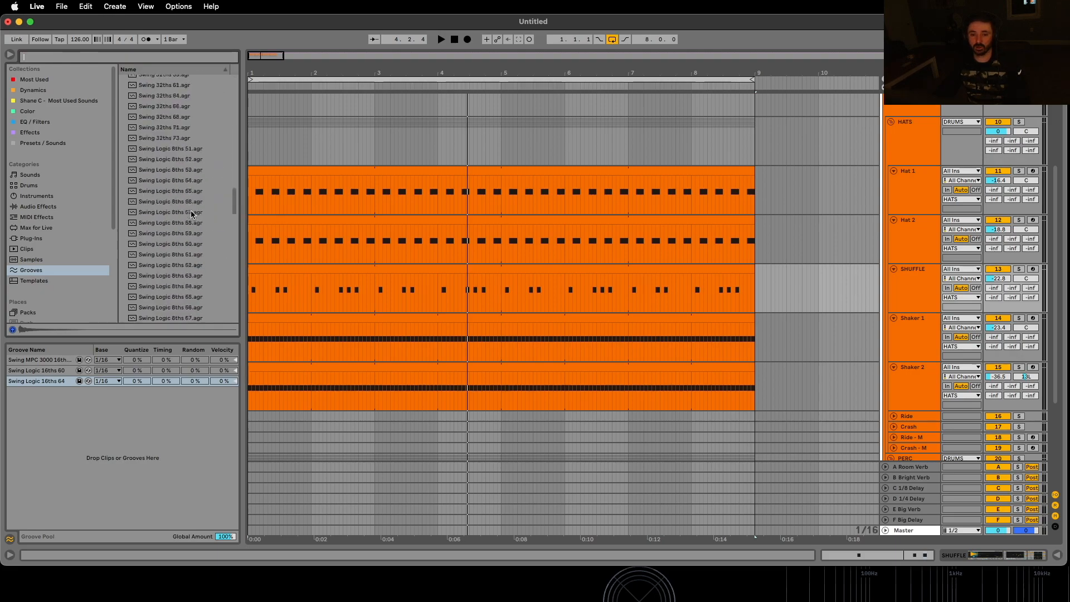
pyautogui.scroll(15, 191, 214)
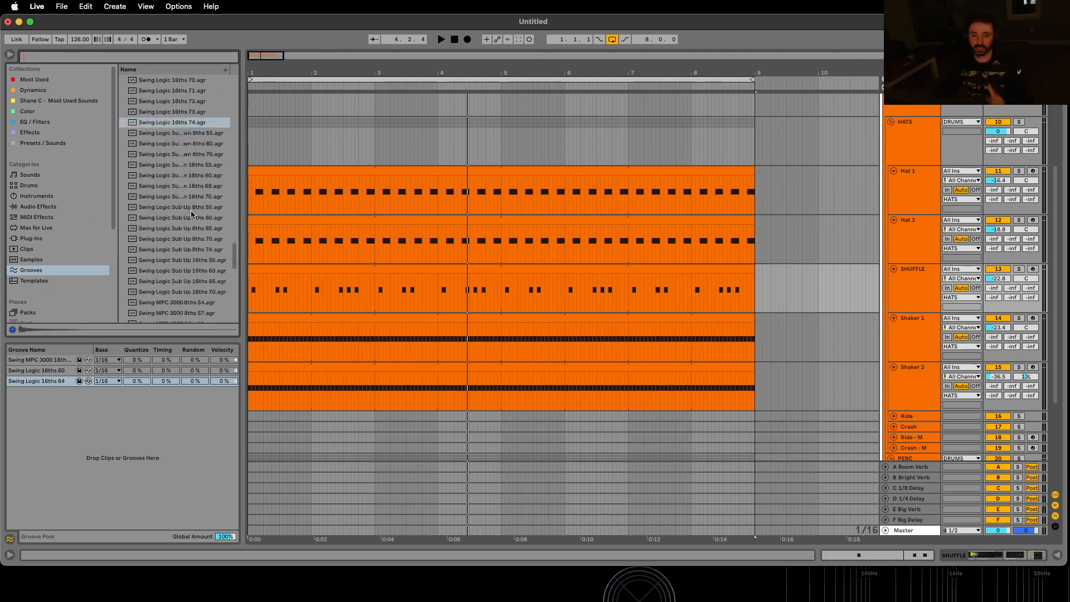
# Step: Search the browser's grooves for LOGIC 16TH
pyautogui.click(63, 381)
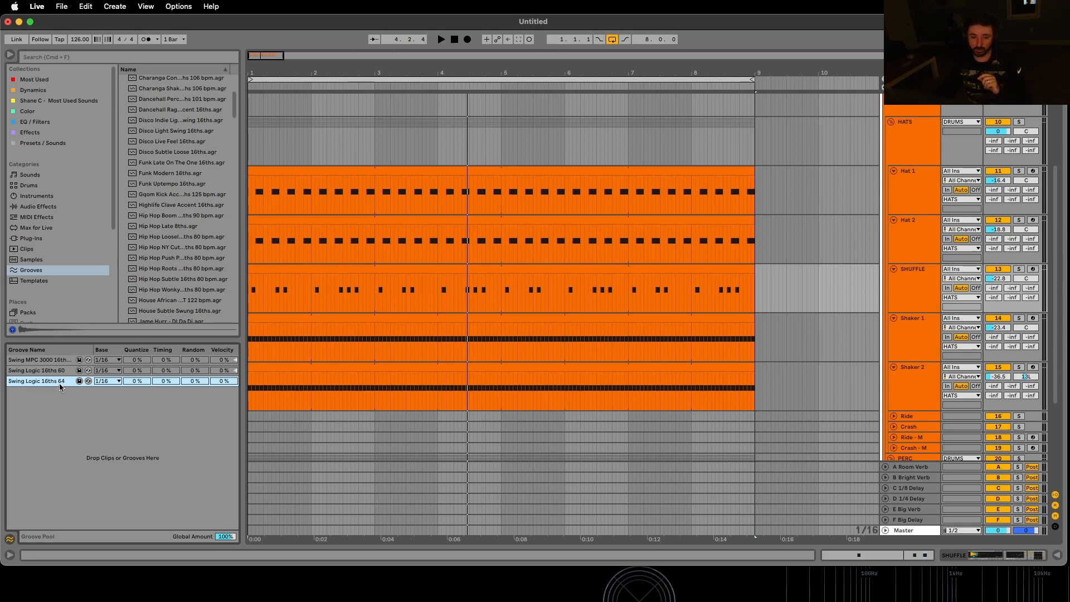
pyautogui.click(78, 58)
pyautogui.write('LG')
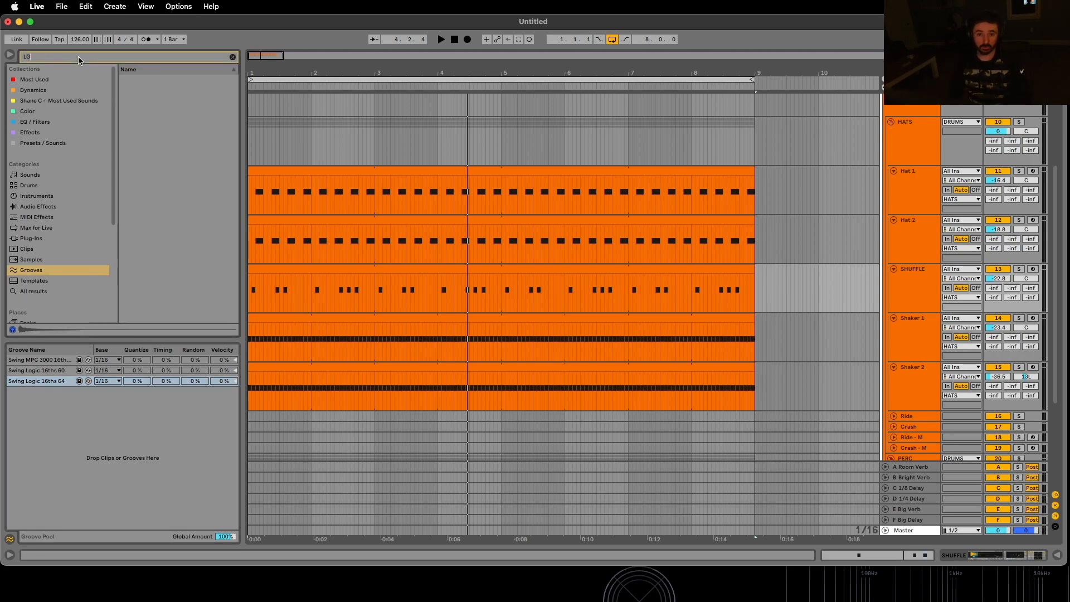
pyautogui.press('BackSpace')
pyautogui.write('OGIC')
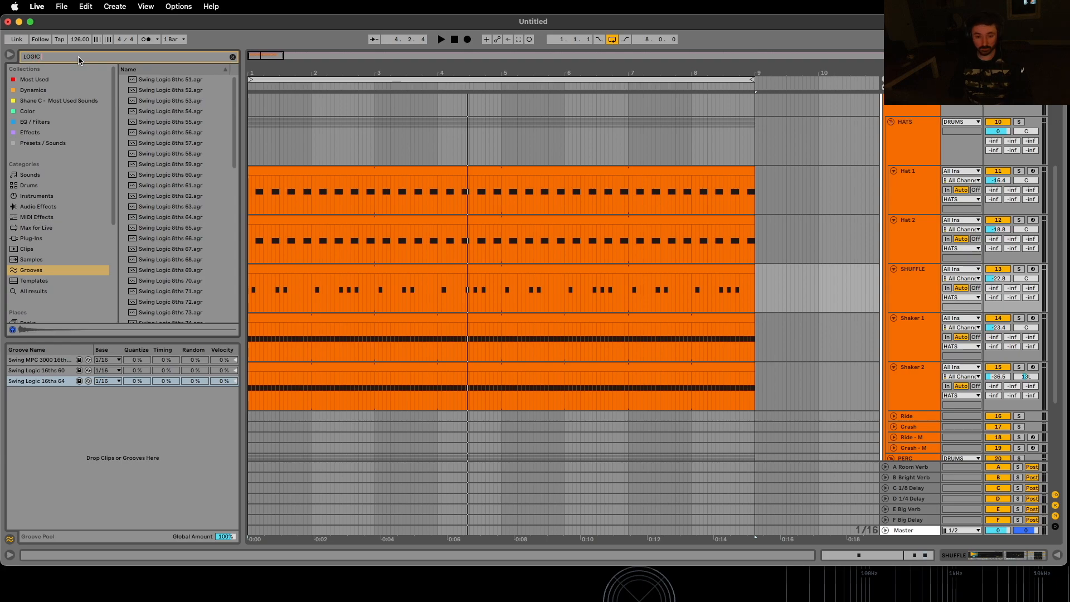
pyautogui.write(' 16TH')
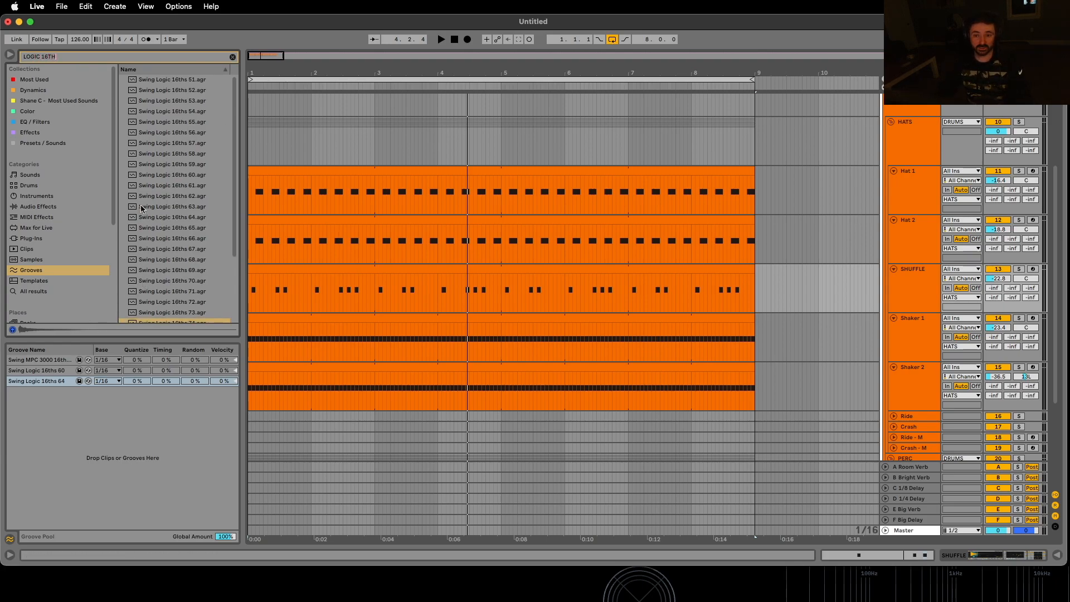
# Step: Compare the Swing Logic 16ths 51, 58 and 64 grooves by previewing them, briefly with the metronome on
pyautogui.click(177, 218)
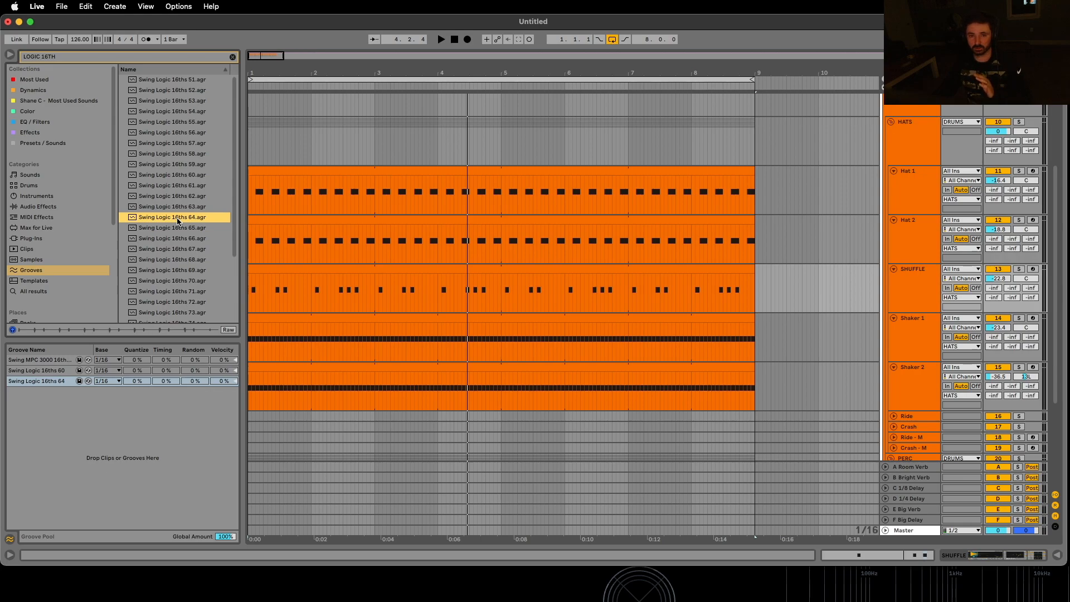
pyautogui.click(174, 83)
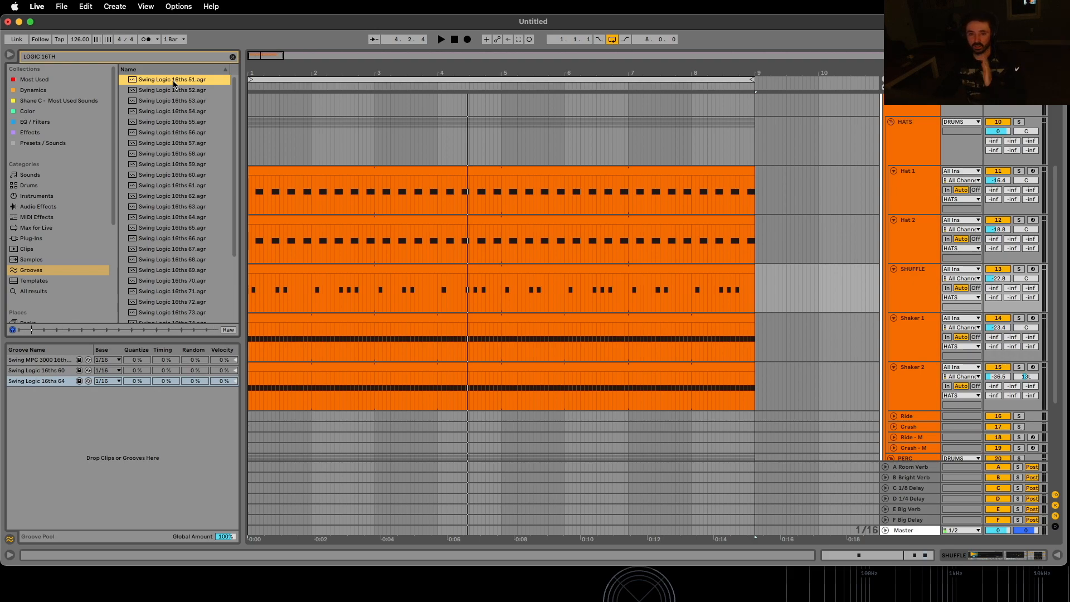
pyautogui.click(176, 153)
pyautogui.click(146, 39)
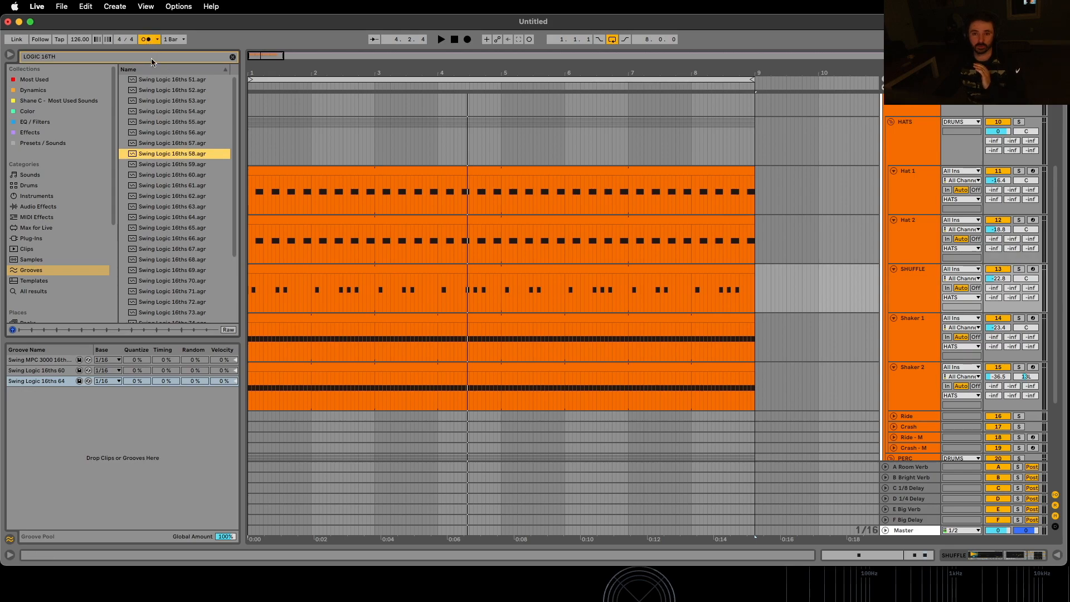
pyautogui.click(158, 78)
pyautogui.click(147, 39)
pyautogui.click(166, 218)
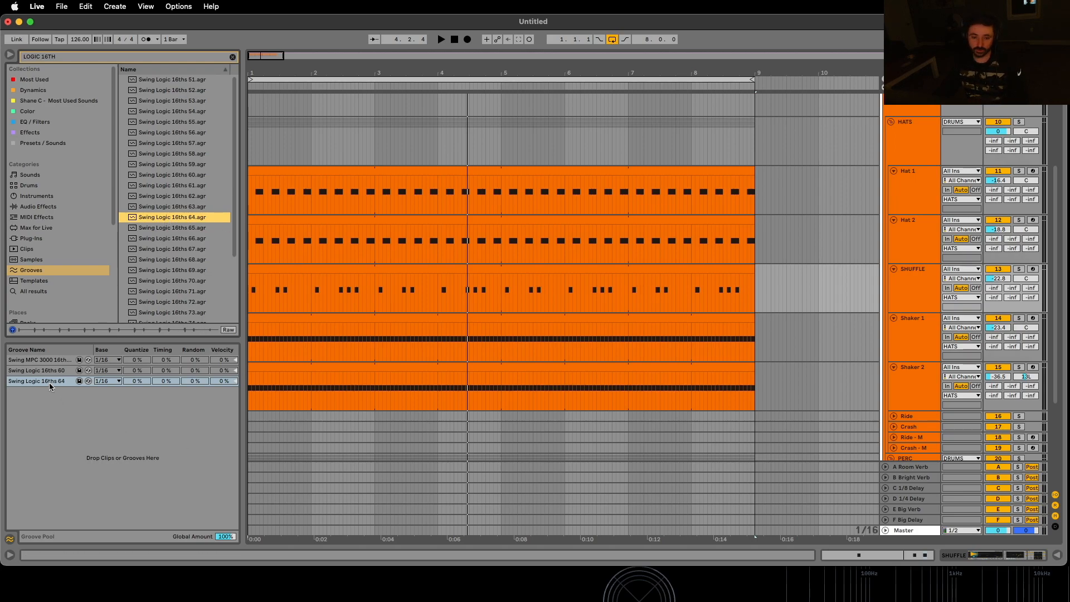
# Step: Apply the Swing Logic 16ths 64 groove to the Hat 1 clip and open the Hat 2 clip for editing
pyautogui.moveTo(49, 386); pyautogui.dragTo(334, 193)
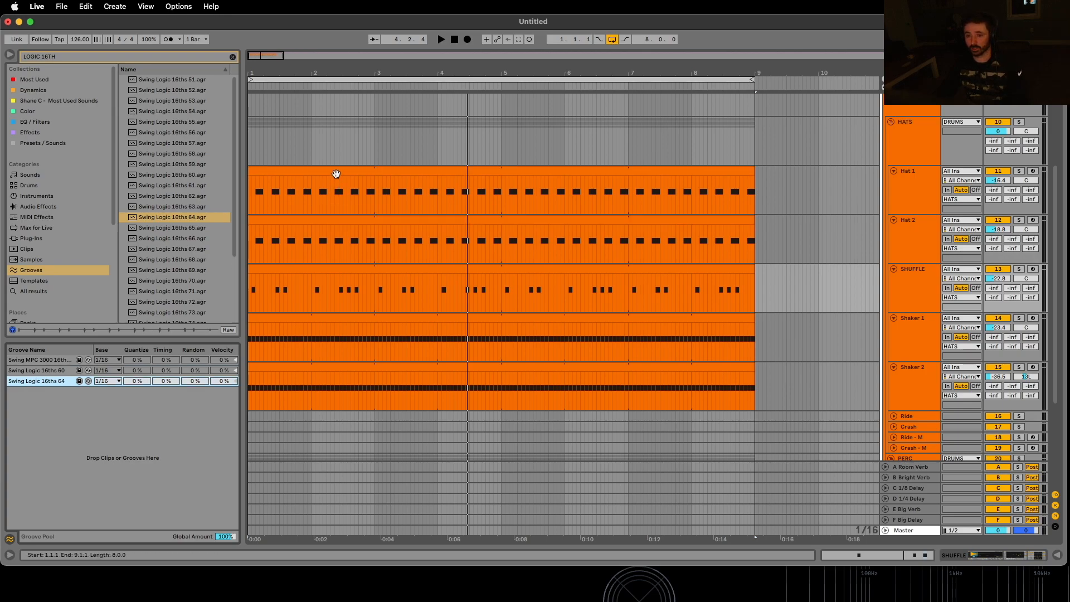
pyautogui.click(68, 371)
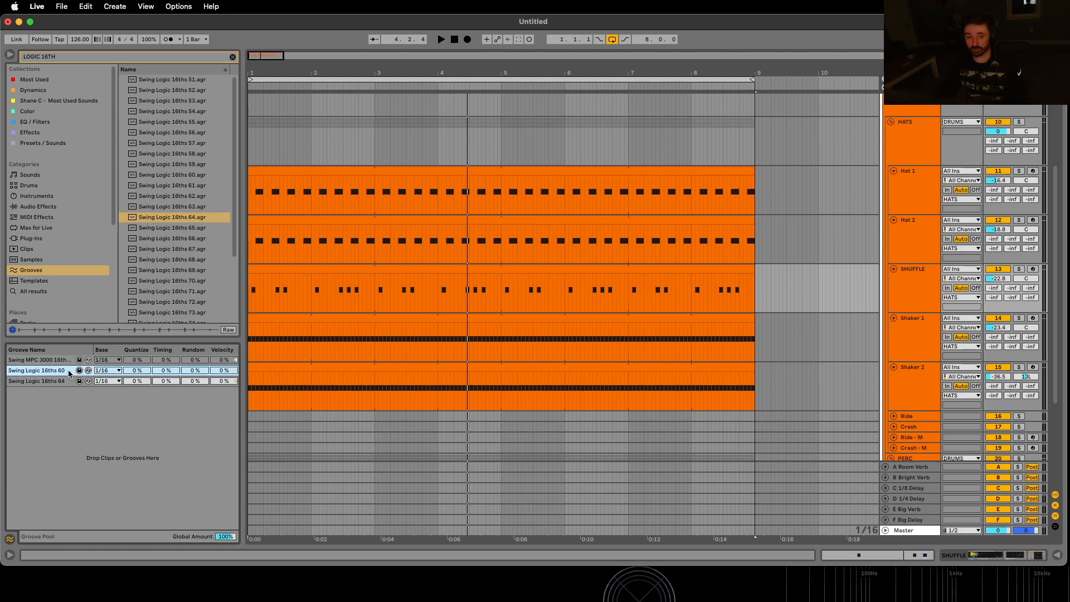
pyautogui.click(300, 179)
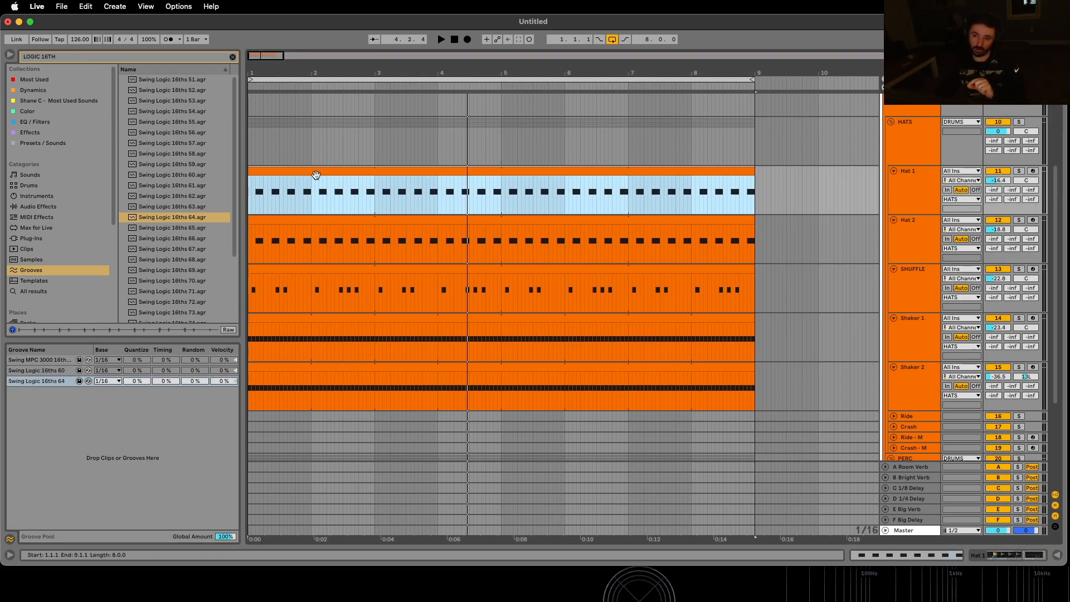
pyautogui.doubleClick(321, 222)
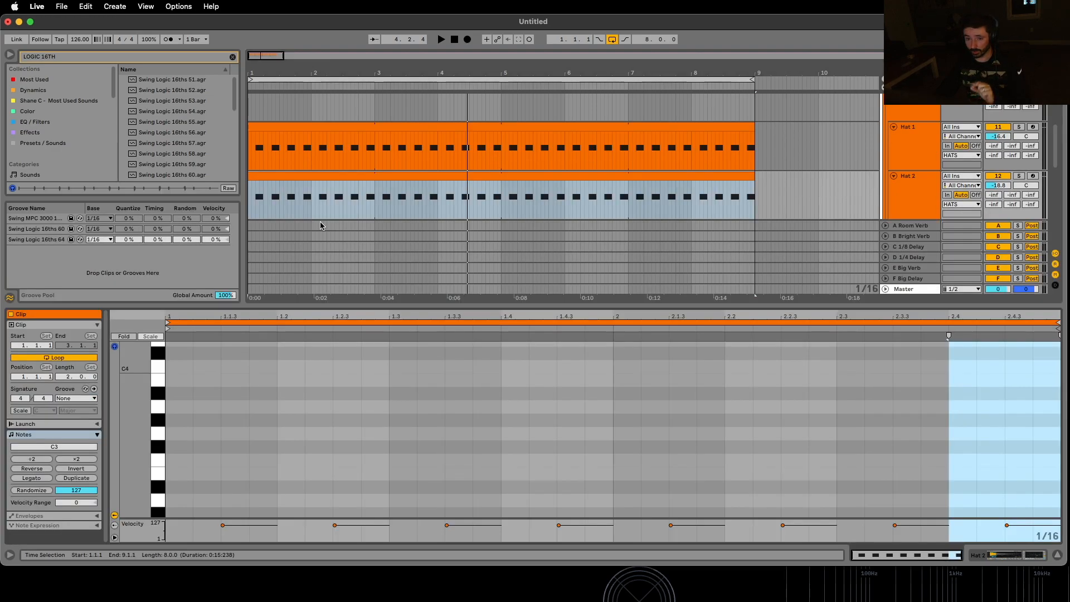
# Step: Apply the Swing Logic 16ths 64 groove to the Hat 2, SHUFFLE, Shaker 1 and Shaker 2 clips
pyautogui.click(81, 399)
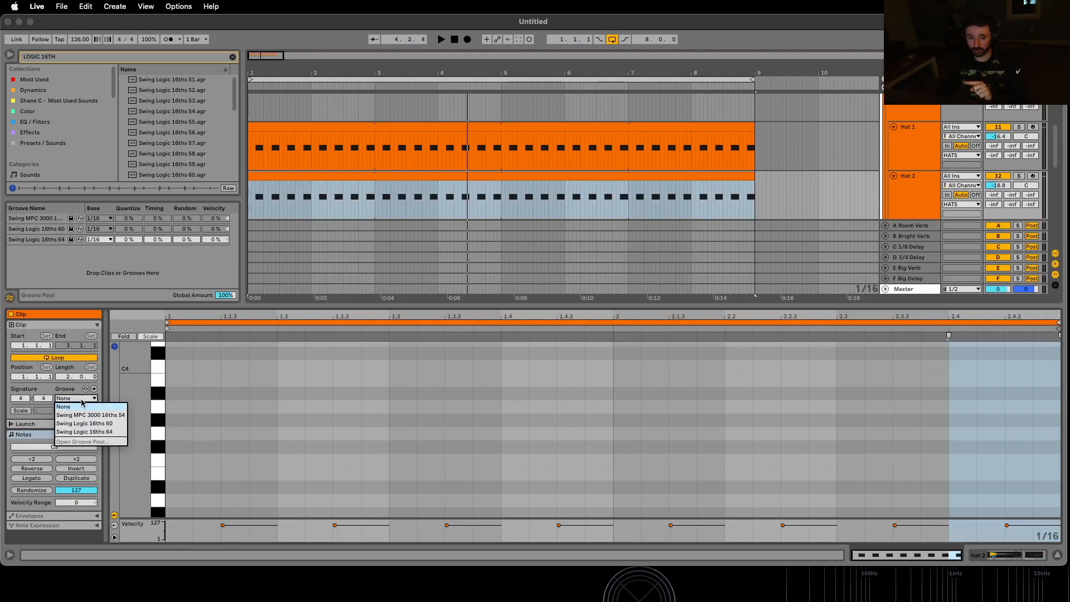
pyautogui.click(85, 432)
pyautogui.scroll(-3, 399, 161)
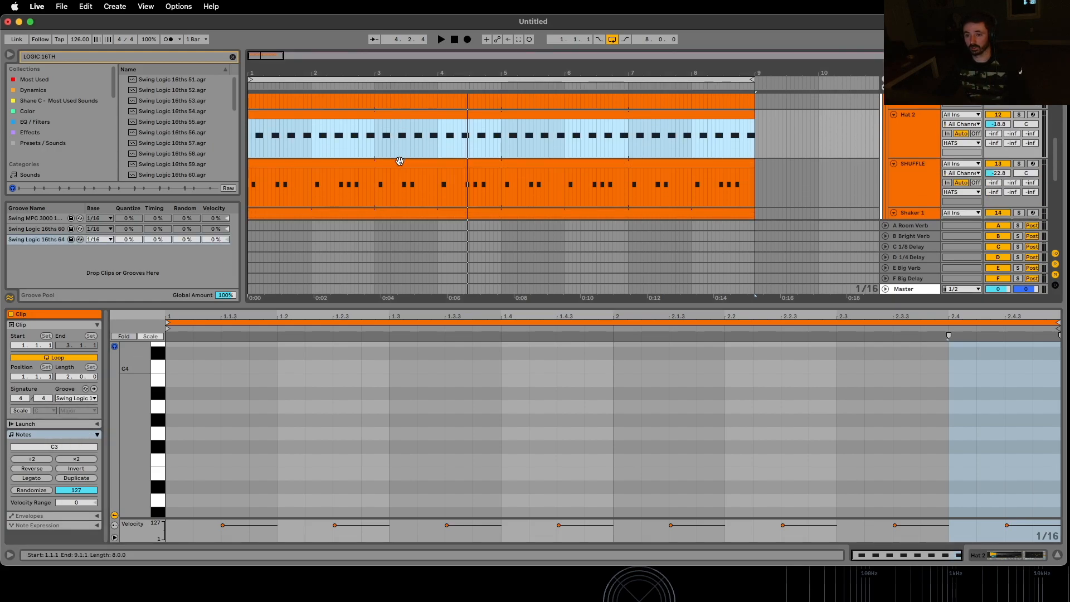
pyautogui.click(400, 162)
pyautogui.scroll(-3, 399, 162)
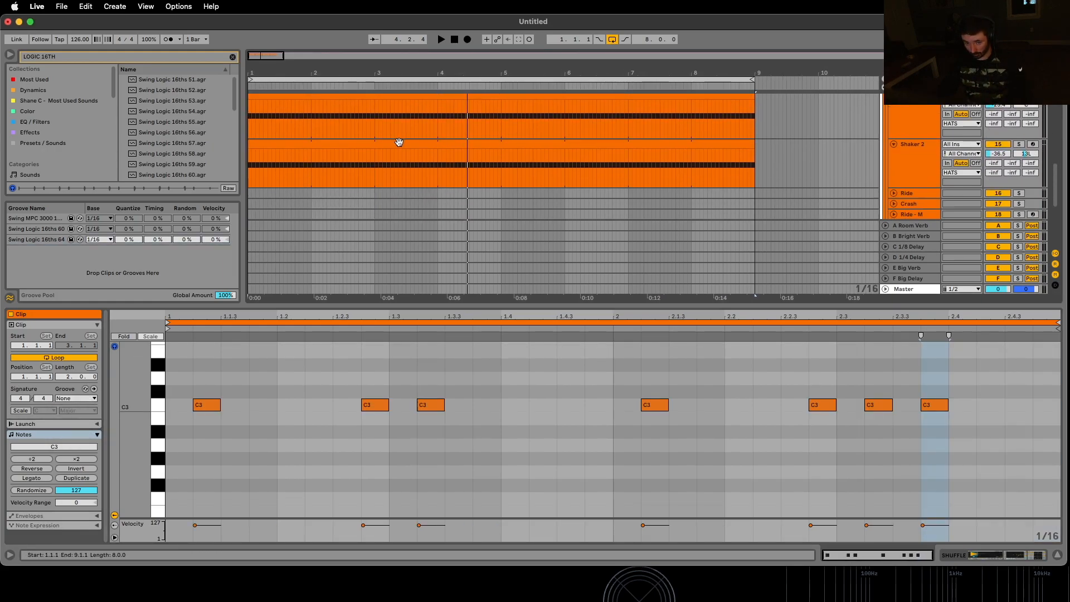
pyautogui.press('super+a')
pyautogui.click(195, 331)
pyautogui.click(76, 398)
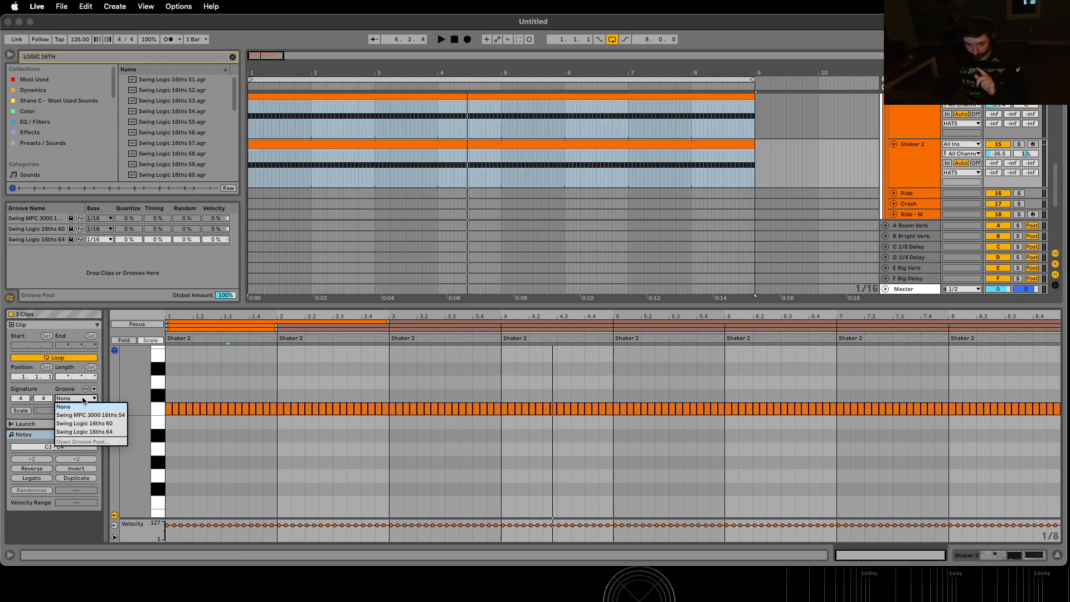
pyautogui.click(85, 430)
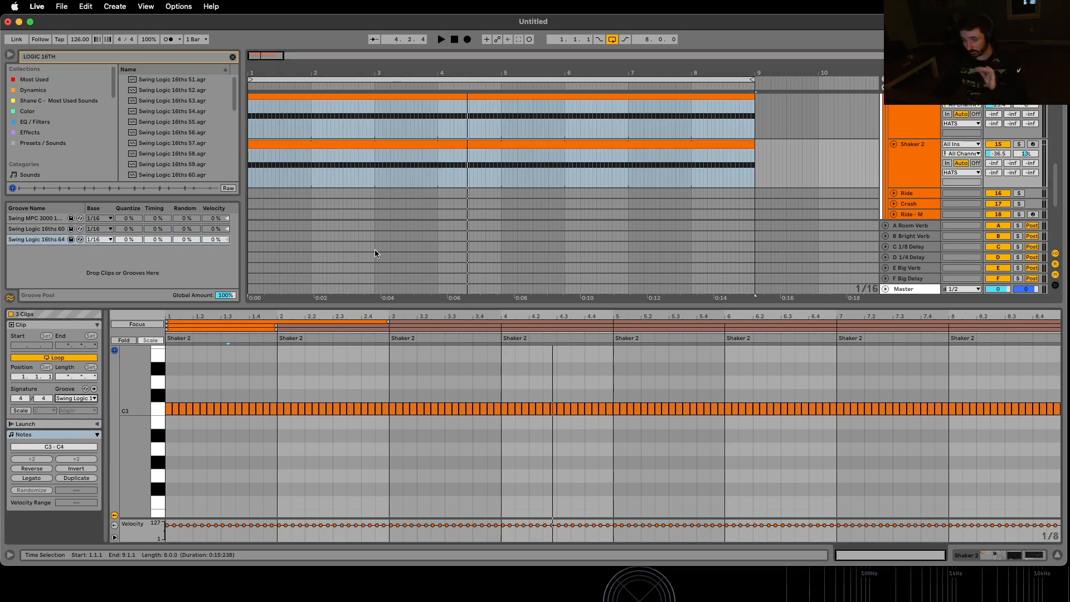
# Step: Apply the Swing Logic 16ths 64 groove to the BONGO 1, BONGO 2 and BONGO 3 clips and hide the clip editor
pyautogui.scroll(-5, 422, 155)
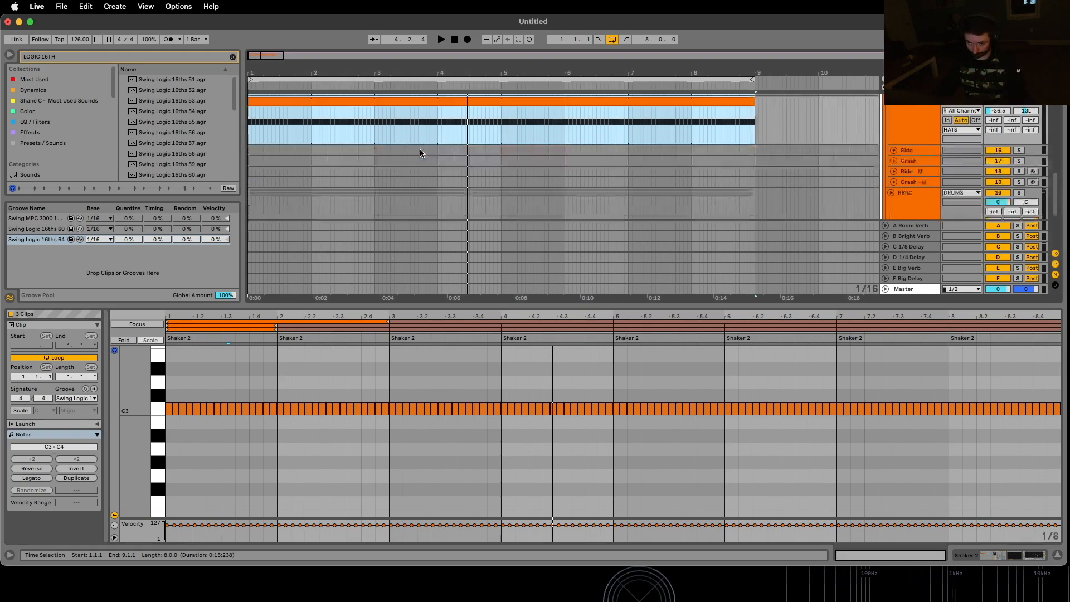
pyautogui.click(413, 167)
pyautogui.keyDown('shift'); pyautogui.click(412, 187); pyautogui.keyUp('shift')
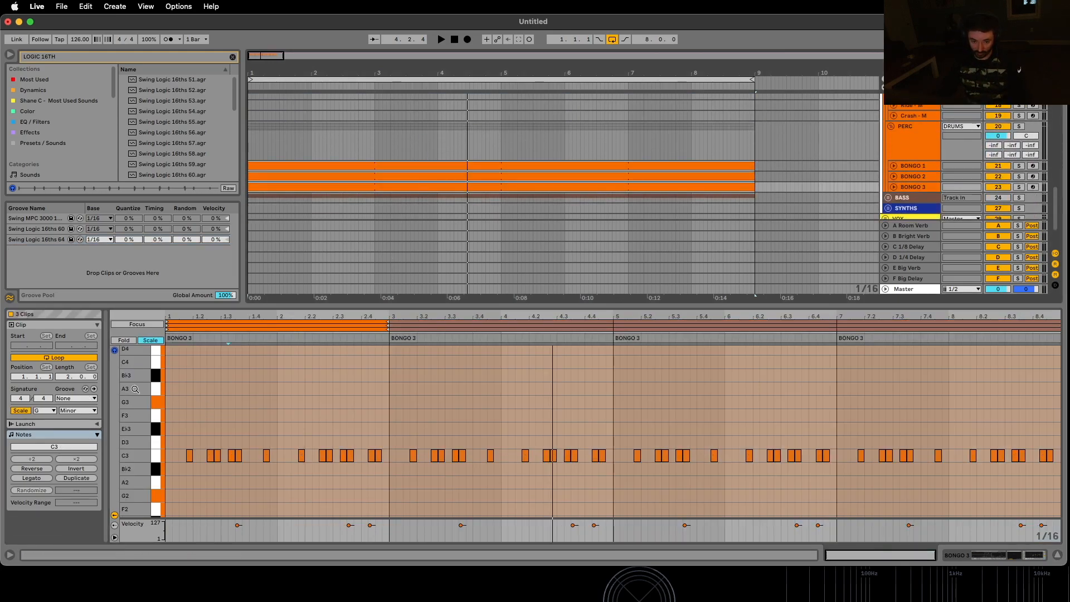
pyautogui.click(83, 411)
pyautogui.click(13, 419)
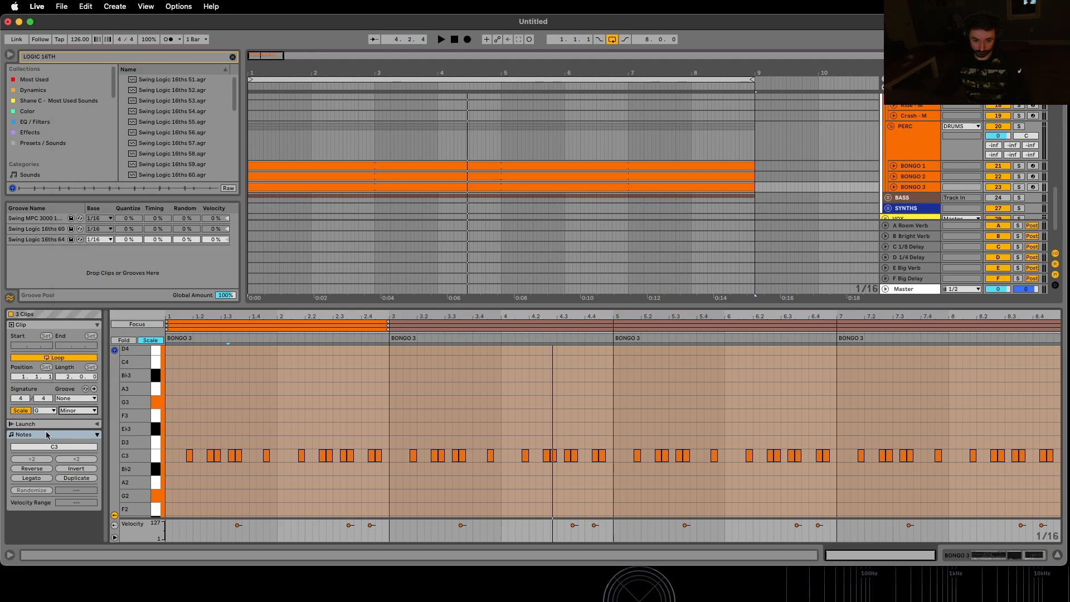
pyautogui.click(72, 399)
pyautogui.click(89, 432)
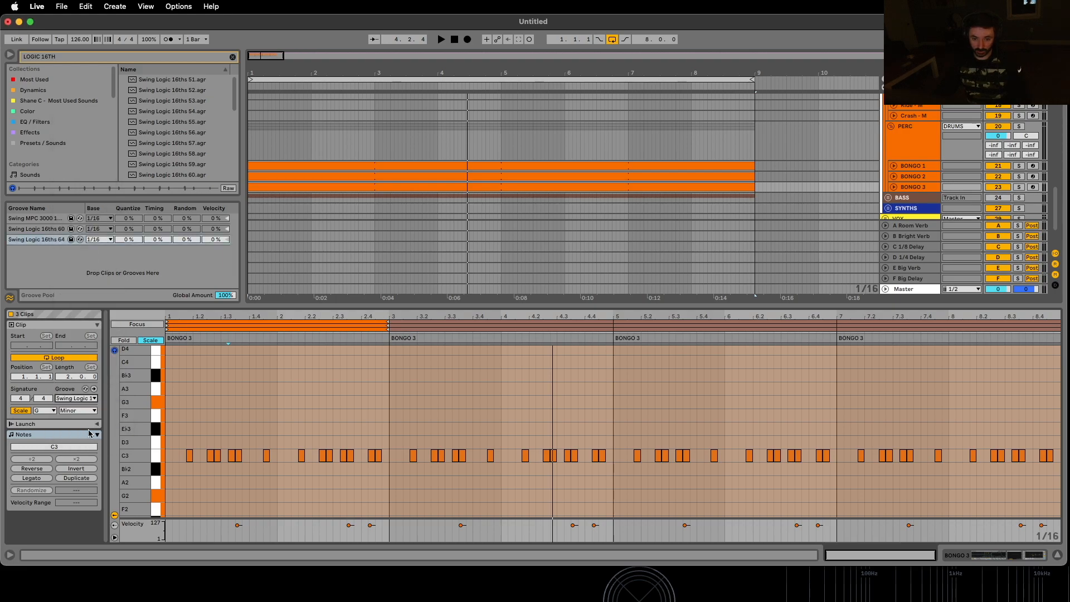
pyautogui.press('super+alt+l')
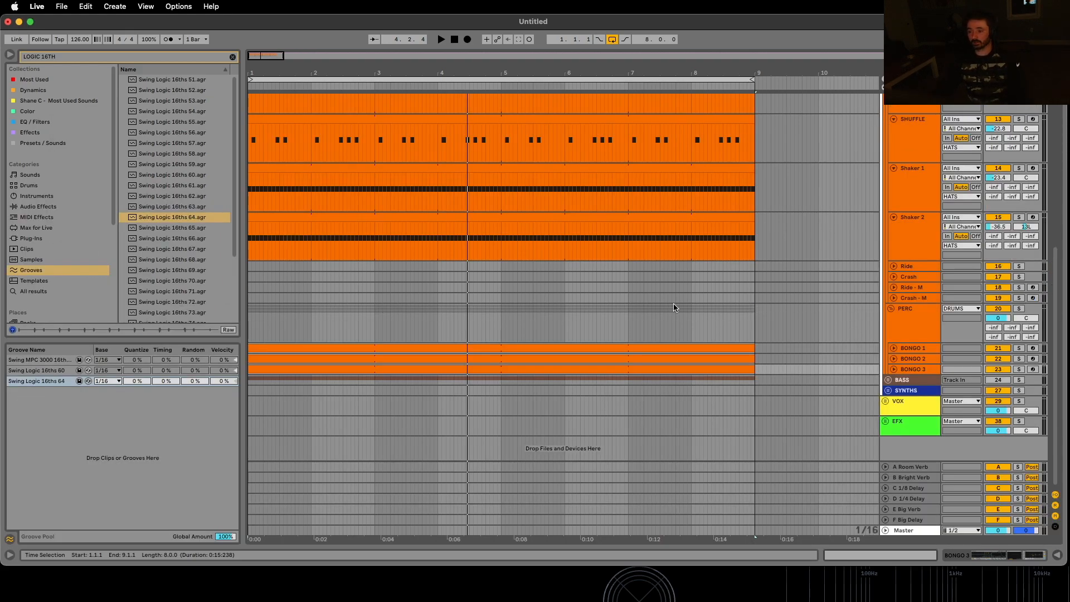
# Step: Delete the Ride, Crash, Ride - M and Crash - M tracks
pyautogui.scroll(2, 674, 307)
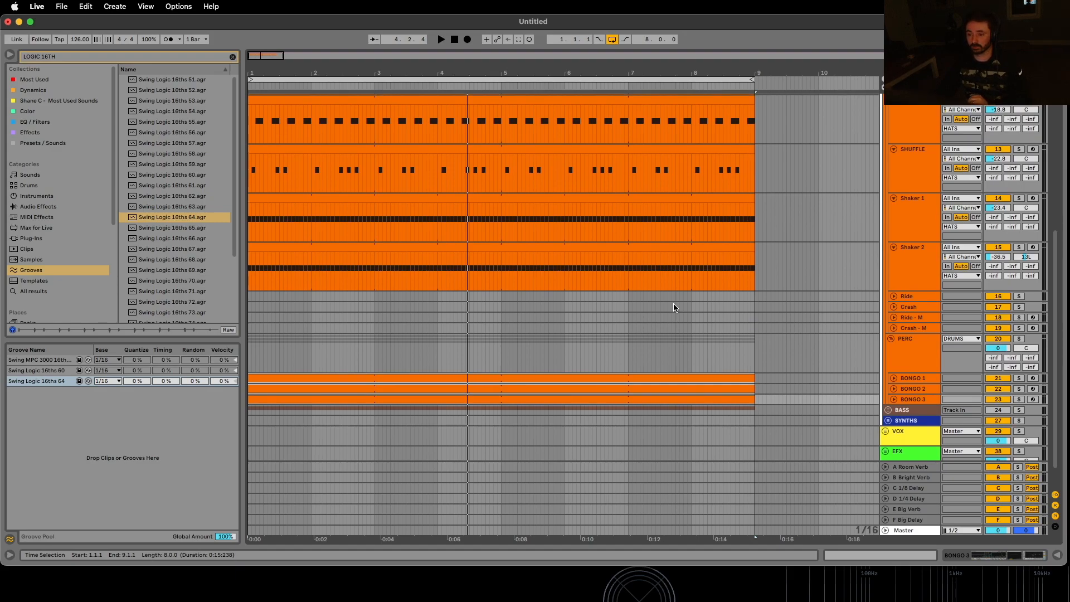
pyautogui.scroll(5, 673, 305)
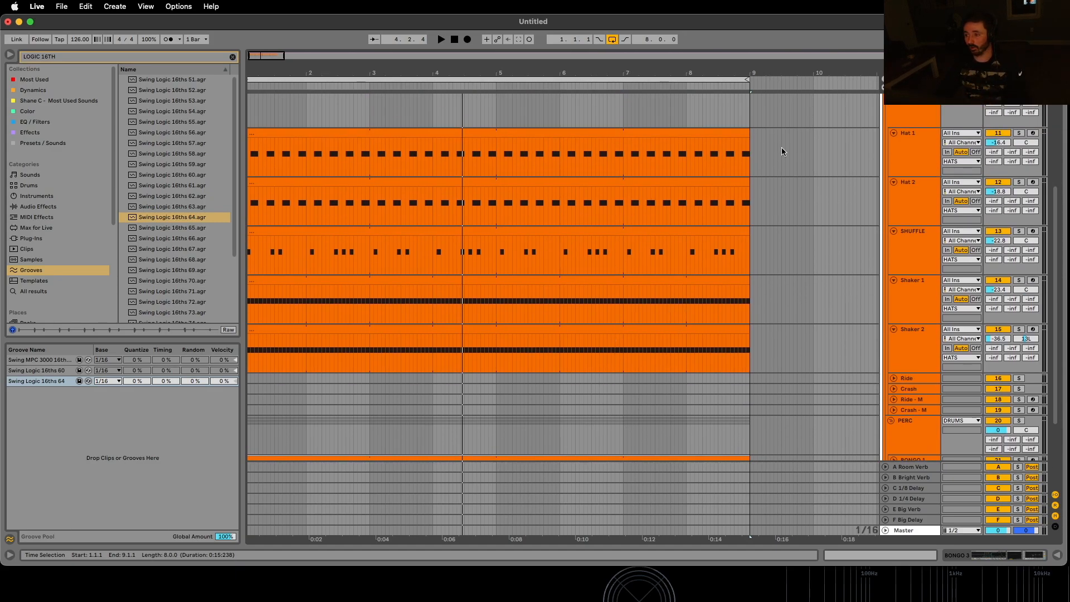
pyautogui.scroll(-5, 781, 292)
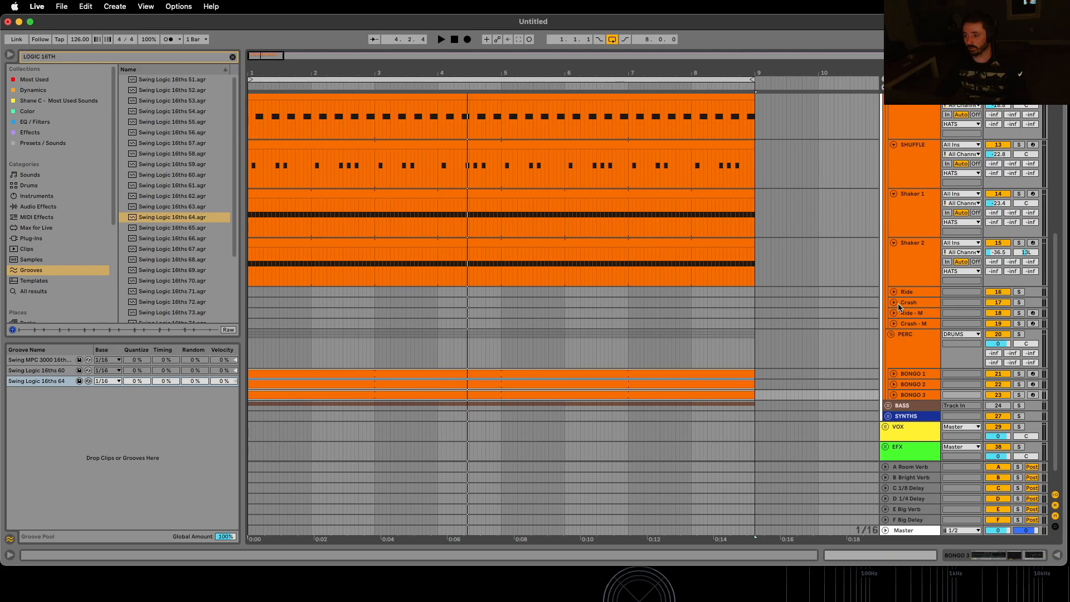
pyautogui.click(908, 324)
pyautogui.keyDown('shift'); pyautogui.click(906, 293); pyautogui.keyUp('shift')
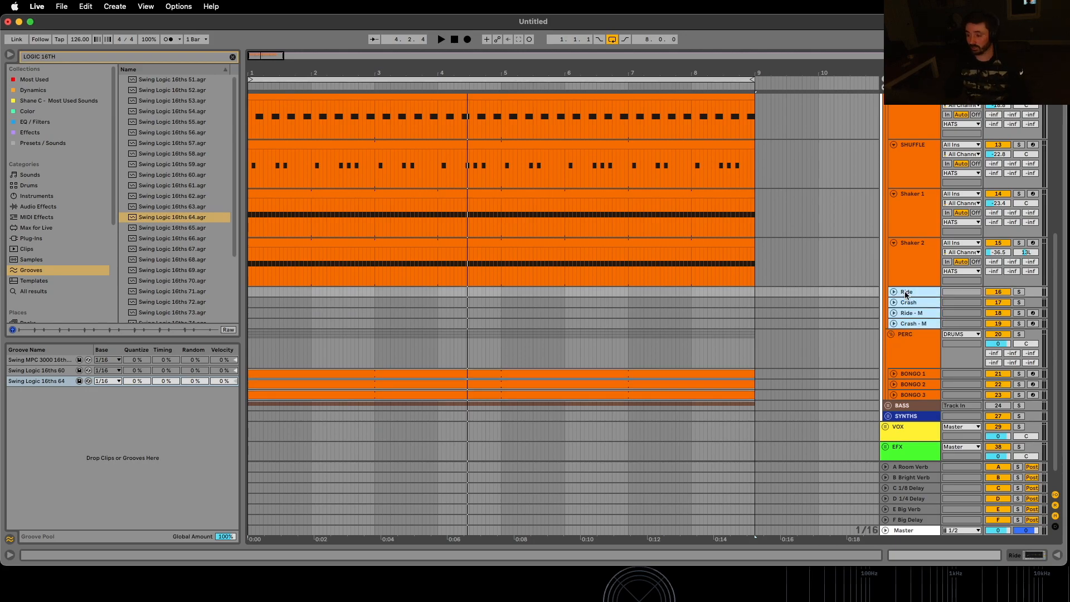
pyautogui.press('Delete')
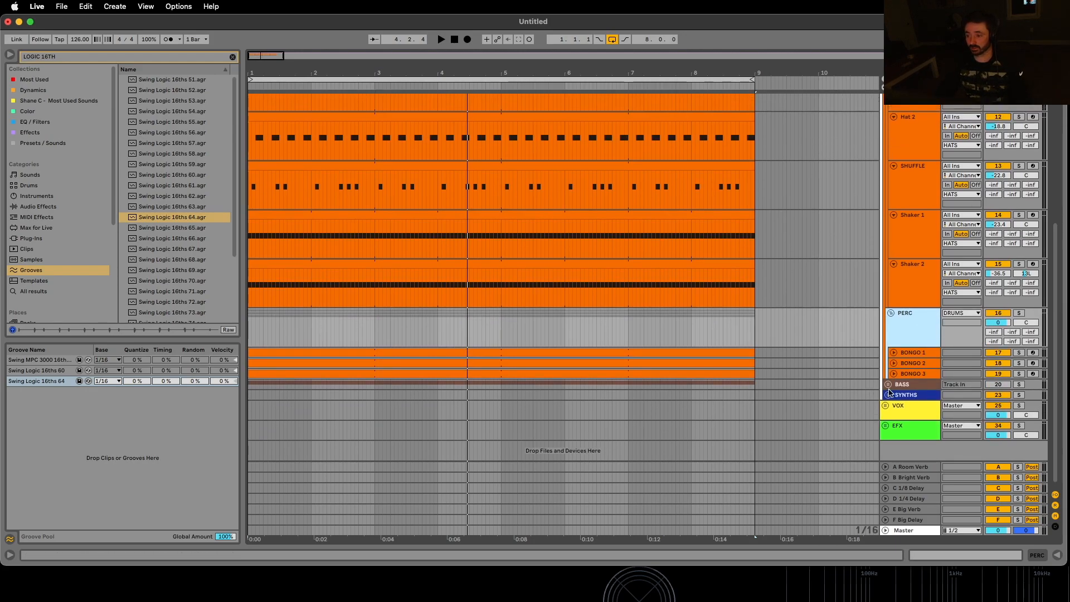
# Step: Unfold the BONGO 1, BONGO 2 and BONGO 3 tracks and look over the hat and percussion clips
pyautogui.click(890, 376)
pyautogui.click(890, 365)
pyautogui.click(893, 374)
pyautogui.click(893, 364)
pyautogui.click(893, 353)
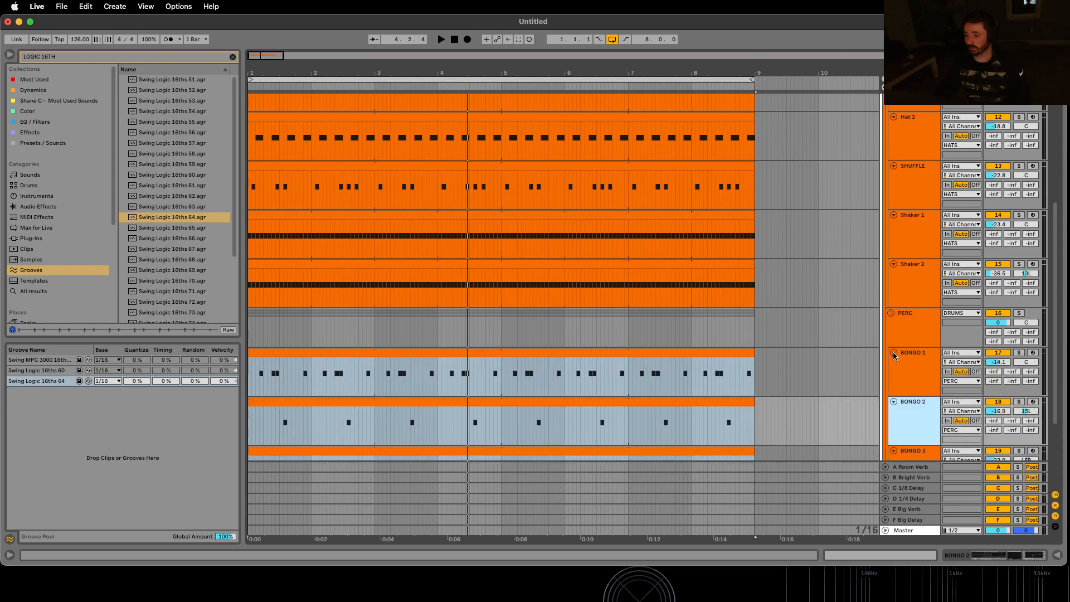
pyautogui.scroll(-3, 790, 330)
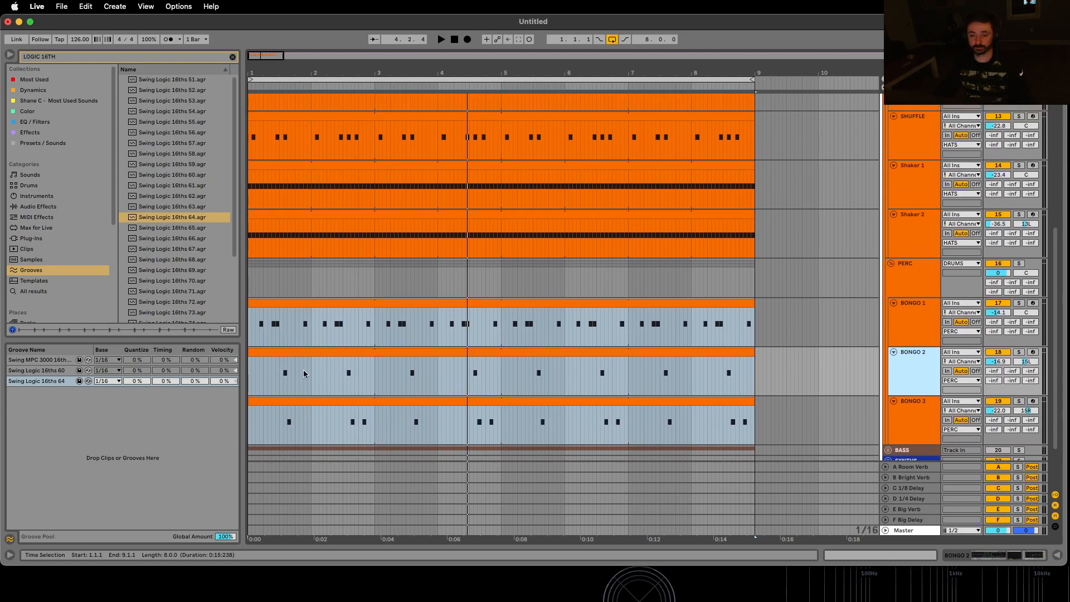
pyautogui.scroll(10, 303, 373)
pyautogui.scroll(-6, 303, 370)
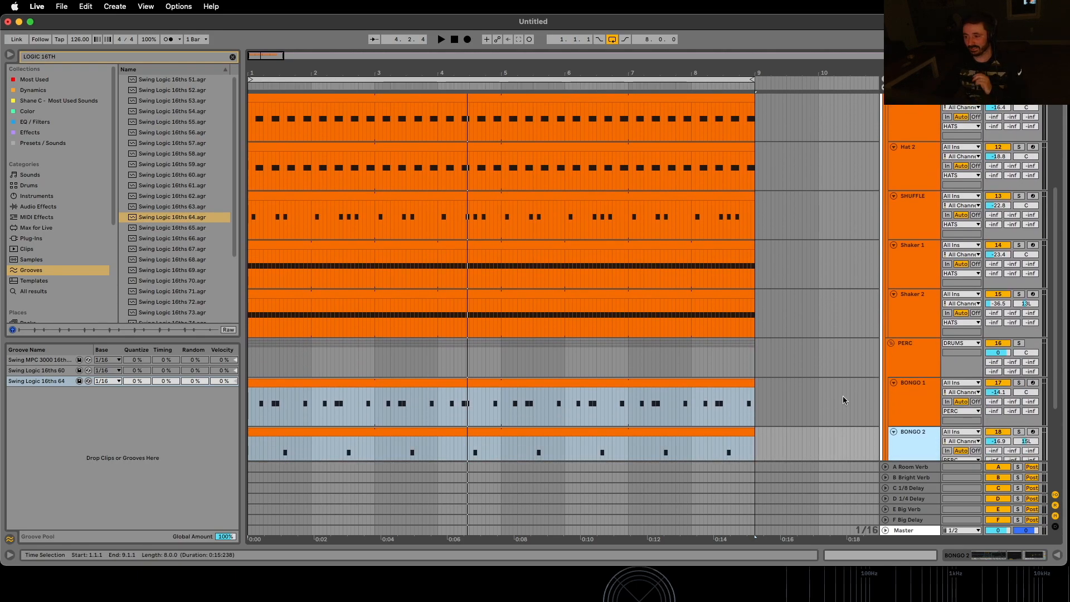
# Step: Collapse the PERC and HATS groups and play back the opening bars of the swung loop
pyautogui.click(890, 342)
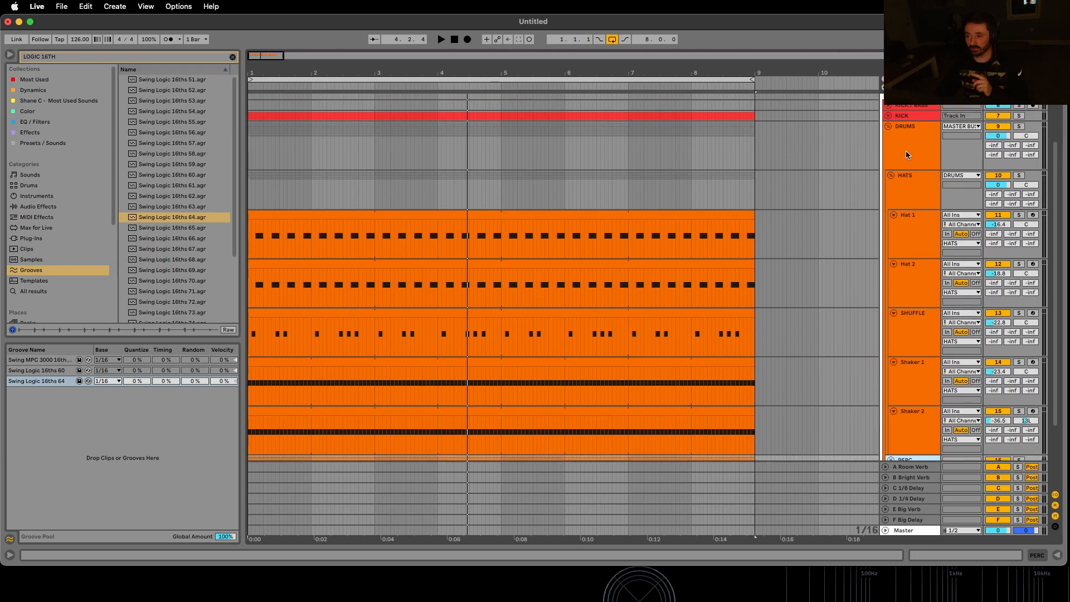
pyautogui.click(890, 175)
pyautogui.press('space')
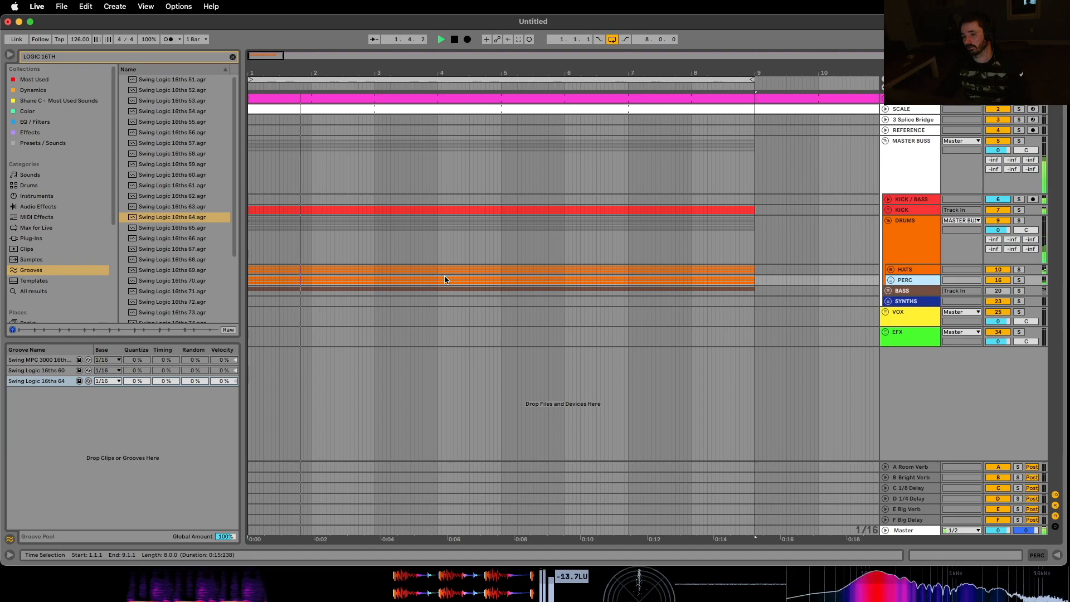
pyautogui.press('space')
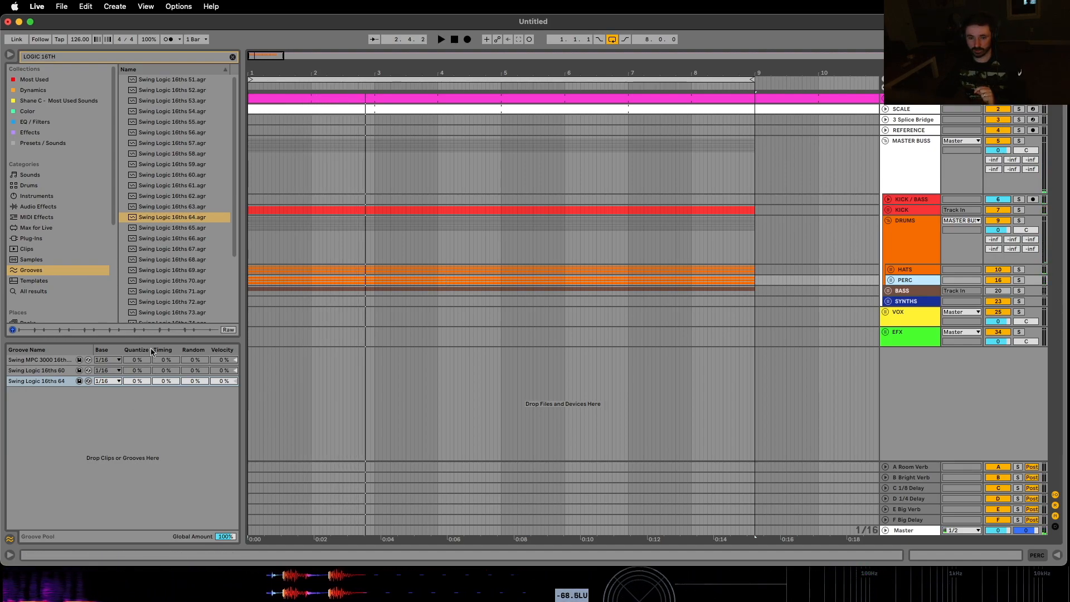
# Step: Inspect the Swing Logic 16ths 64 groove's timing and velocity amounts, and check the sampler settings on BONGO 2
pyautogui.click(162, 382)
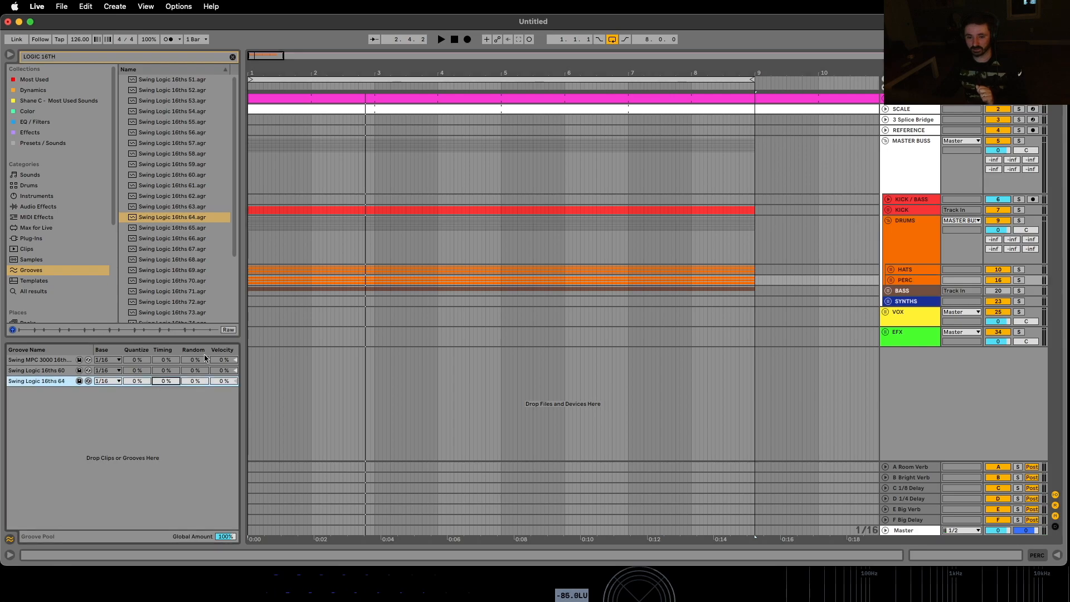
pyautogui.click(223, 382)
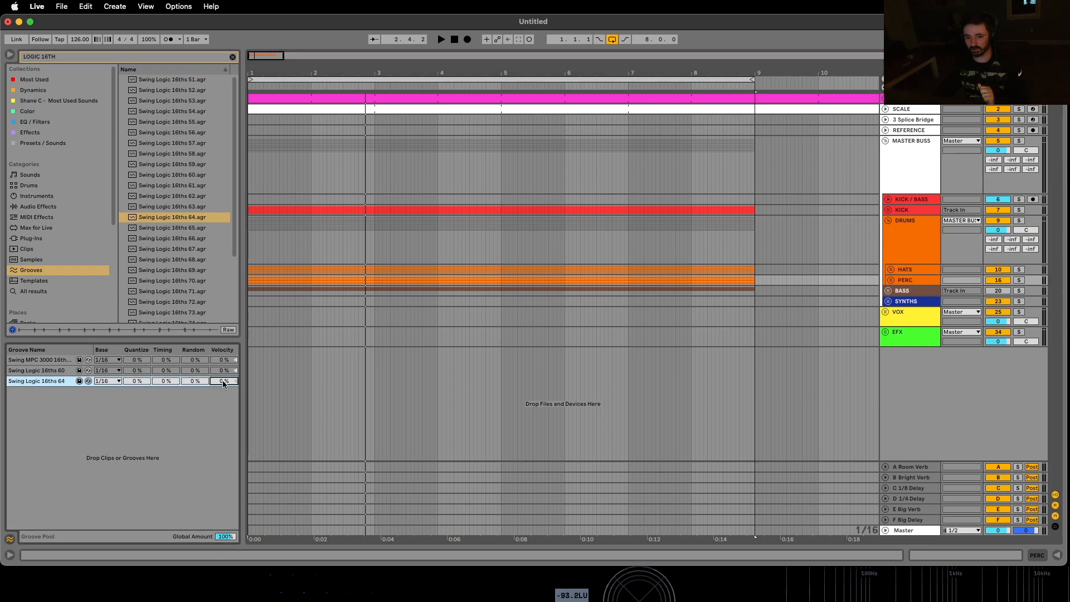
pyautogui.click(890, 280)
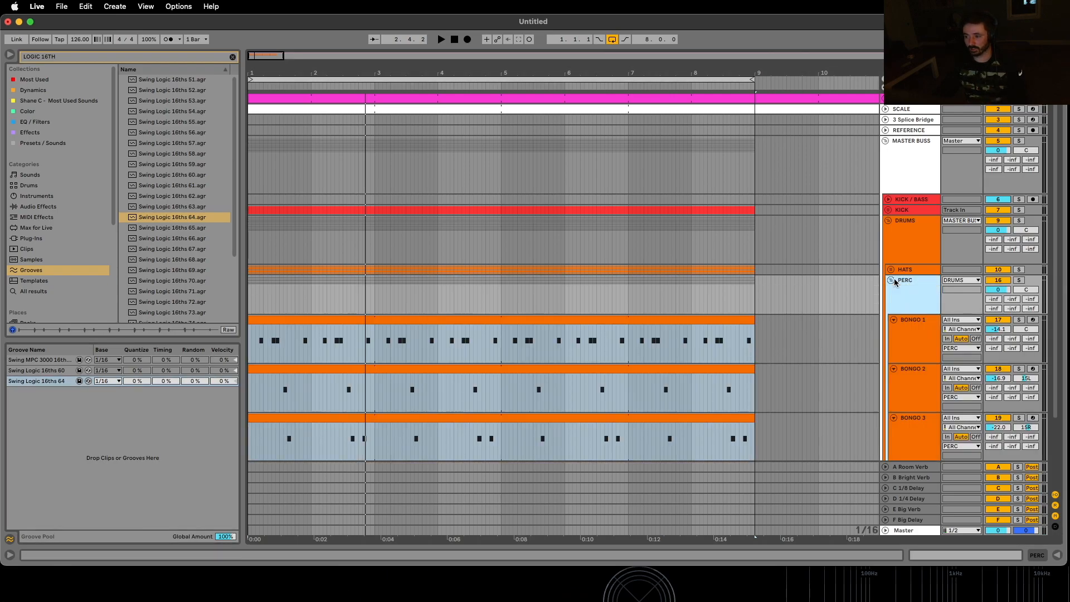
pyautogui.doubleClick(909, 374)
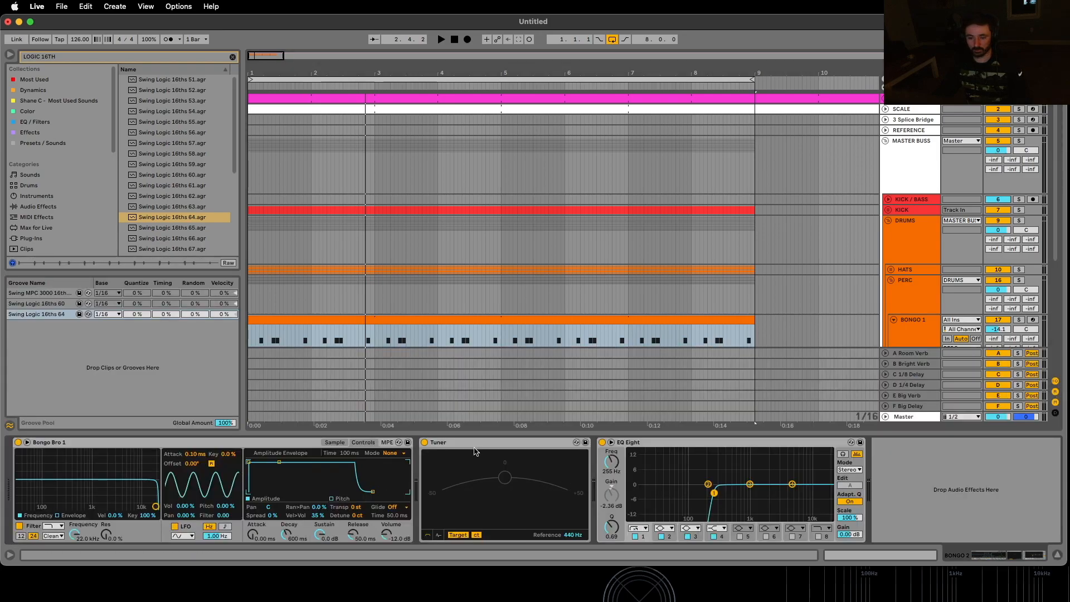
# Step: Collapse PERC, expand HATS and set the Vol < Vel amount of the Hat 1 sampler to 35%
pyautogui.click(891, 280)
pyautogui.click(890, 269)
pyautogui.scroll(-3, 923, 338)
pyautogui.click(913, 268)
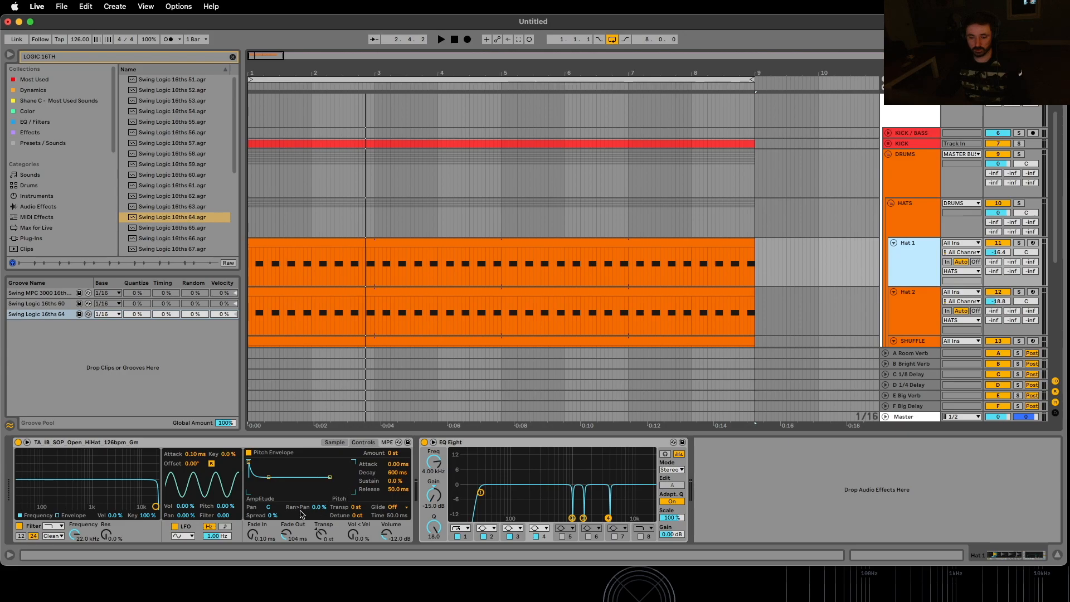
pyautogui.click(335, 442)
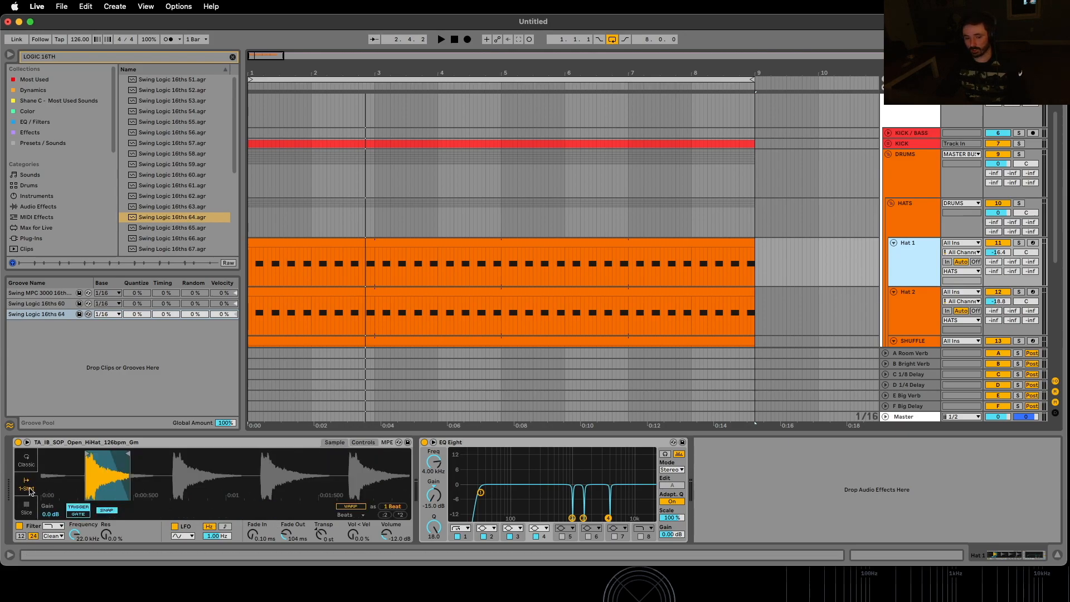
pyautogui.click(357, 544)
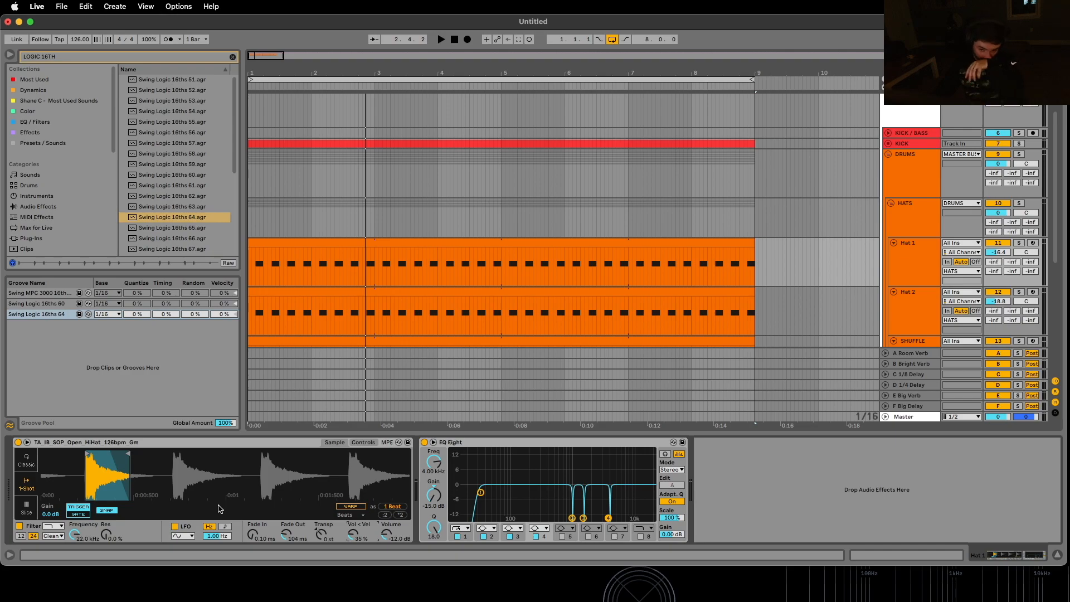
# Step: Set the Vol < Vel amount of the Hat 2 sampler to 35% and check its sample and control views
pyautogui.scroll(-2, 896, 284)
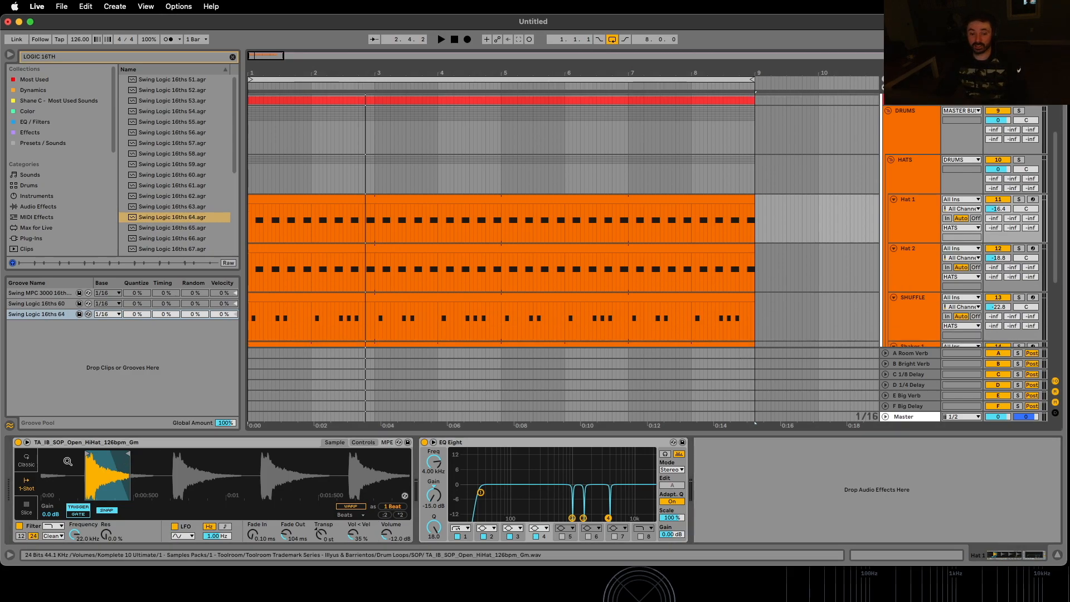
pyautogui.click(904, 262)
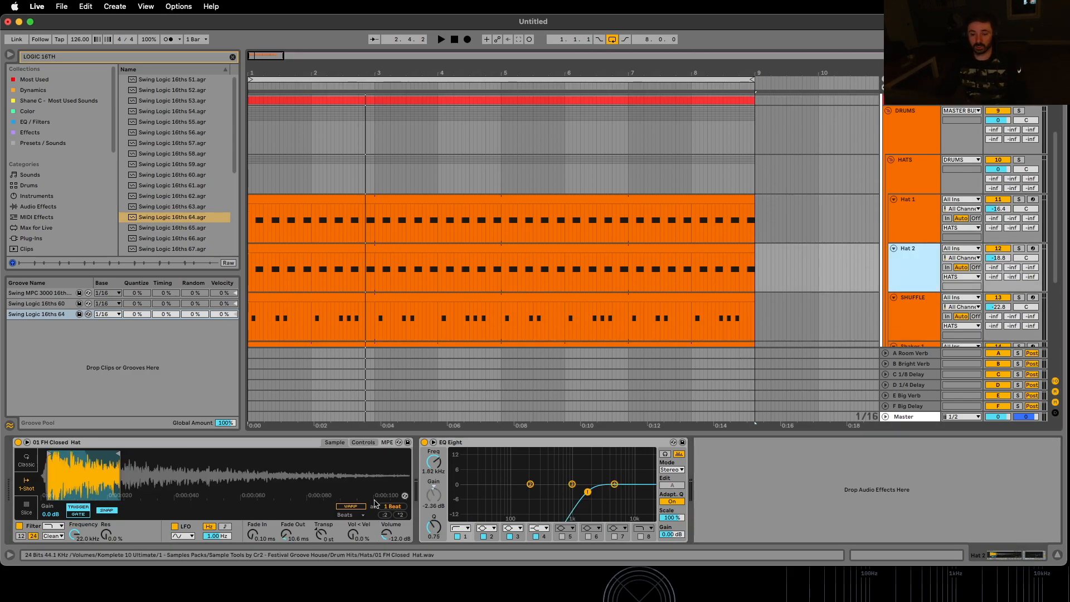
pyautogui.write('35')
pyautogui.press('Return')
pyautogui.click(362, 442)
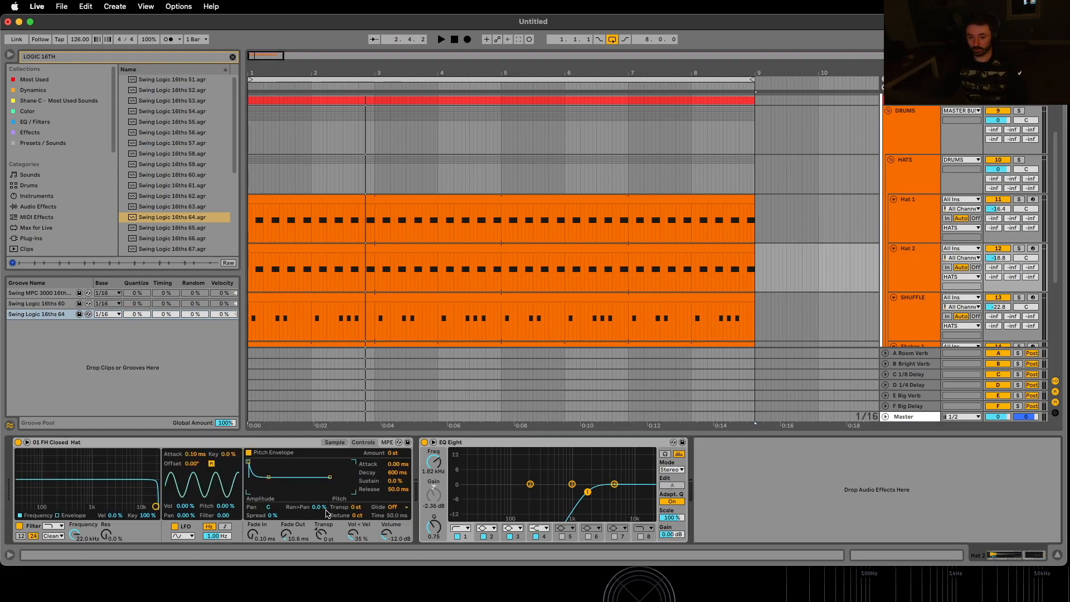
pyautogui.click(335, 442)
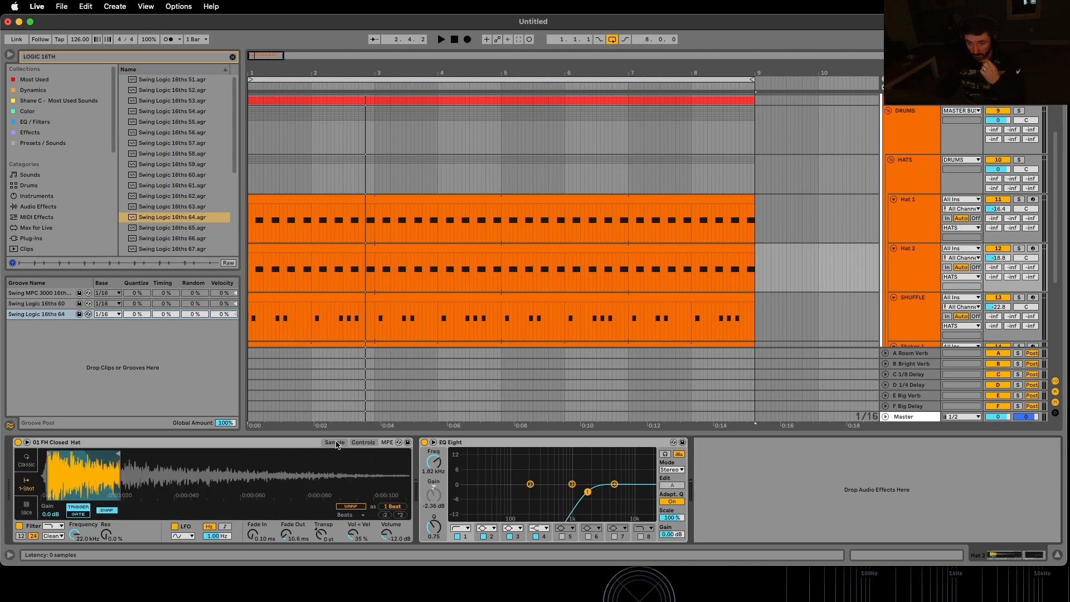
# Step: Set the Vol < Vel amount of the SHUFFLE track's sampler to 35%
pyautogui.click(909, 317)
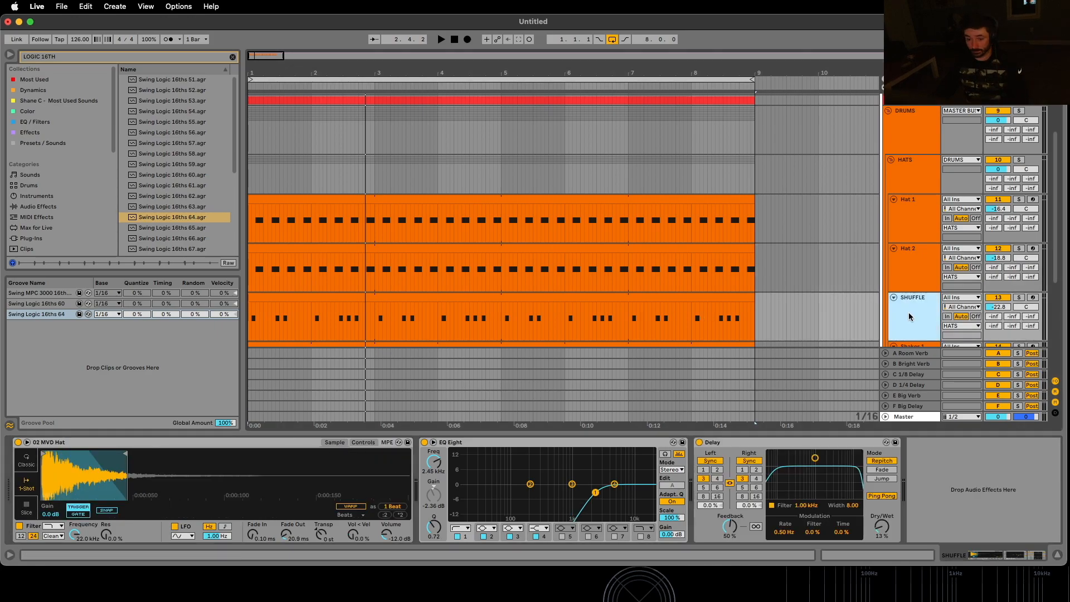
pyautogui.click(357, 539)
pyautogui.write('35')
pyautogui.press('Return')
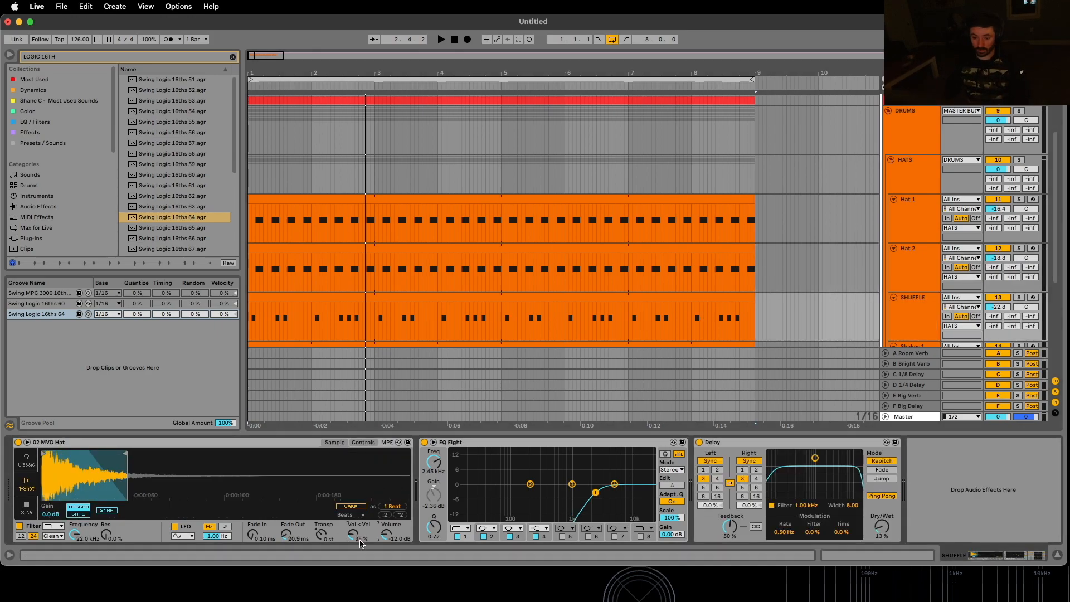
pyautogui.scroll(-4, 826, 237)
pyautogui.click(911, 235)
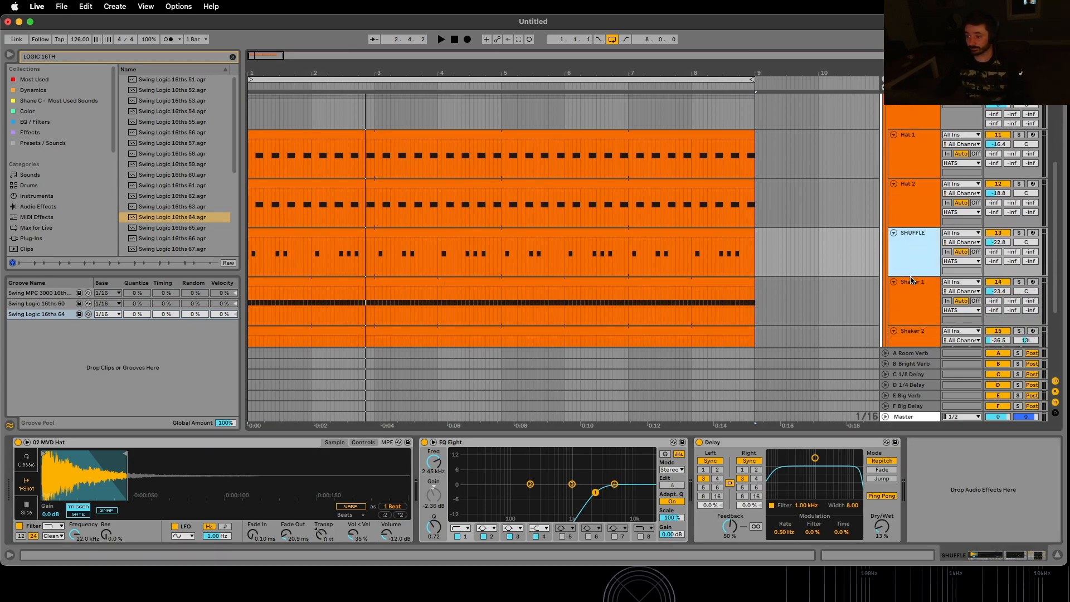
# Step: Set the Vol < Vel amount of the Shaker 1 sampler to 35%
pyautogui.click(902, 295)
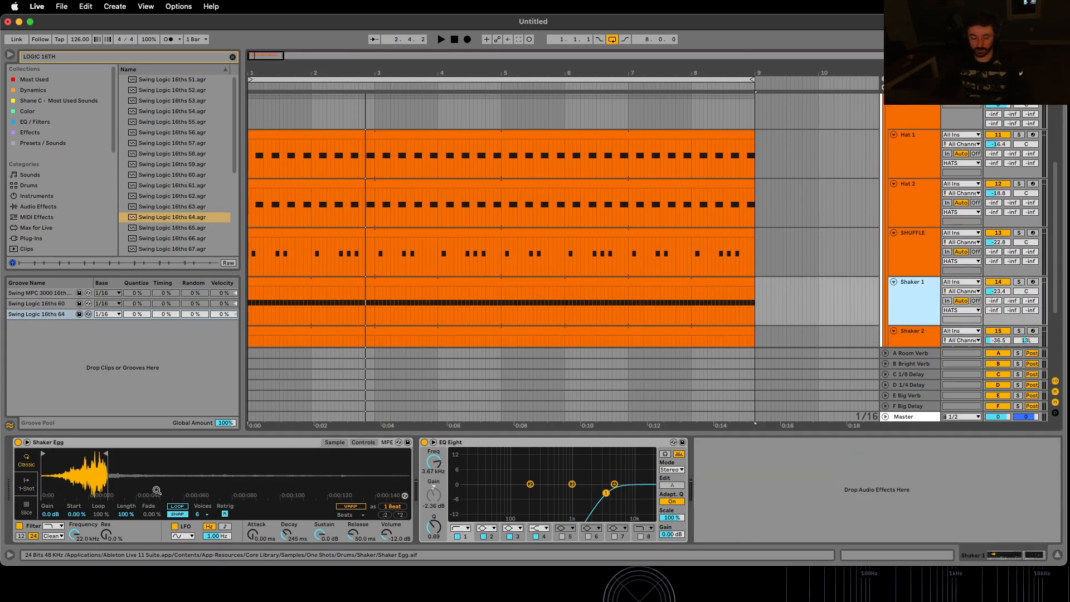
pyautogui.click(363, 442)
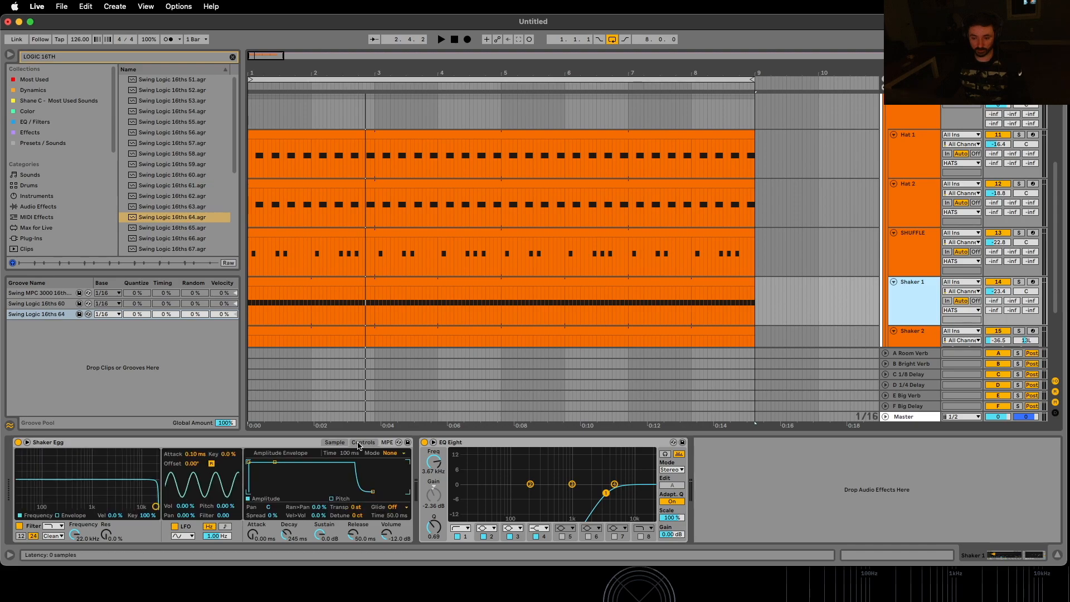
pyautogui.moveTo(314, 517); pyautogui.dragTo(315, 490)
pyautogui.scroll(-1, 928, 213)
pyautogui.scroll(-3, 928, 213)
pyautogui.click(924, 227)
pyautogui.click(918, 278)
pyautogui.click(915, 246)
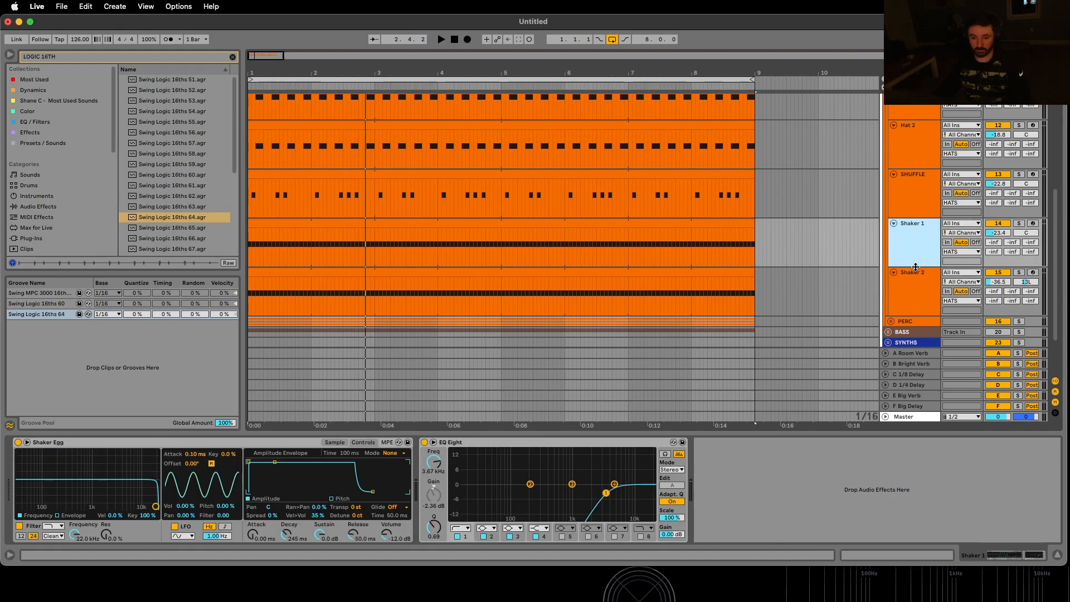
# Step: Inspect the Expression Control and Operator devices in Shaker 2's instrument rack, and fold the rack
pyautogui.click(913, 289)
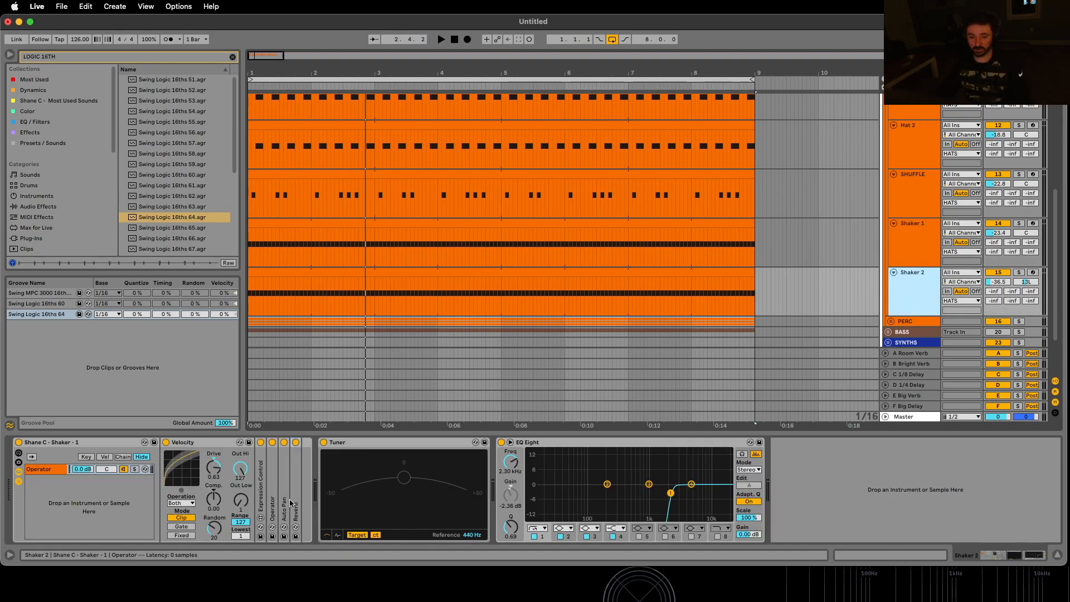
pyautogui.doubleClick(266, 492)
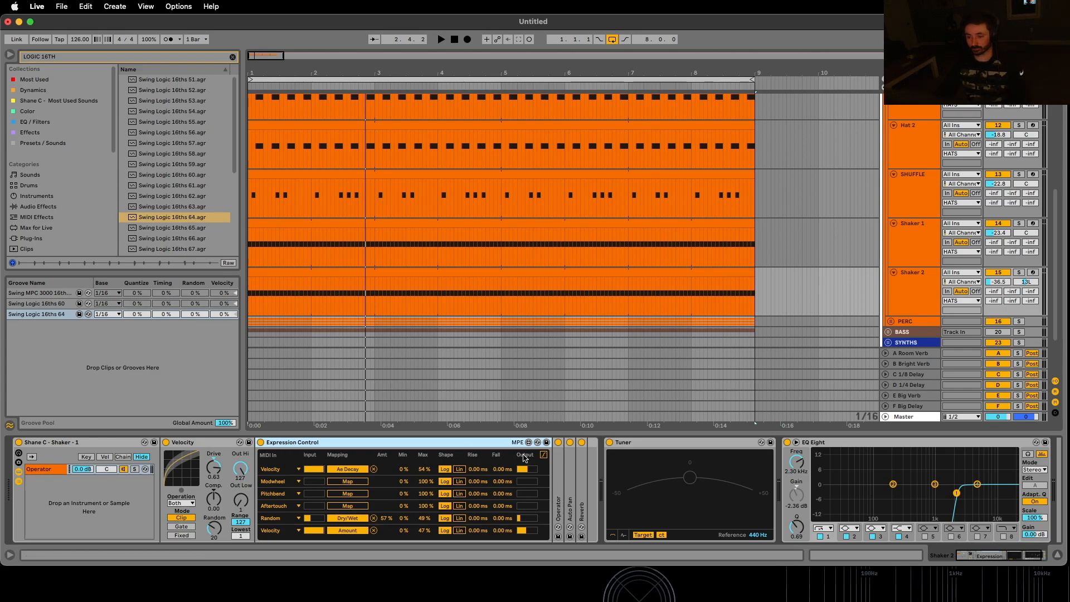
pyautogui.doubleClick(558, 478)
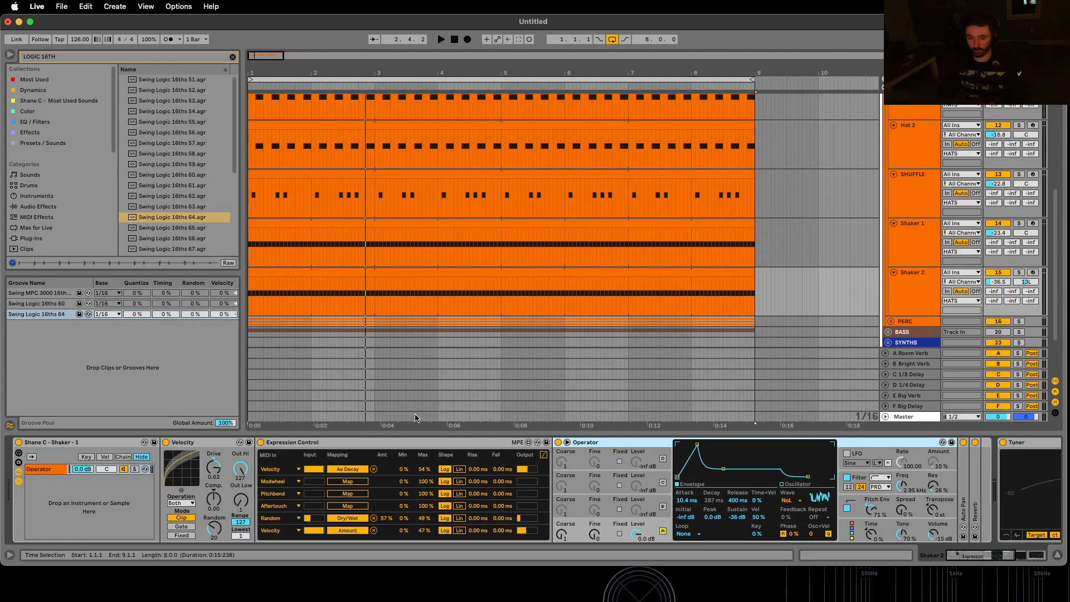
pyautogui.doubleClick(77, 443)
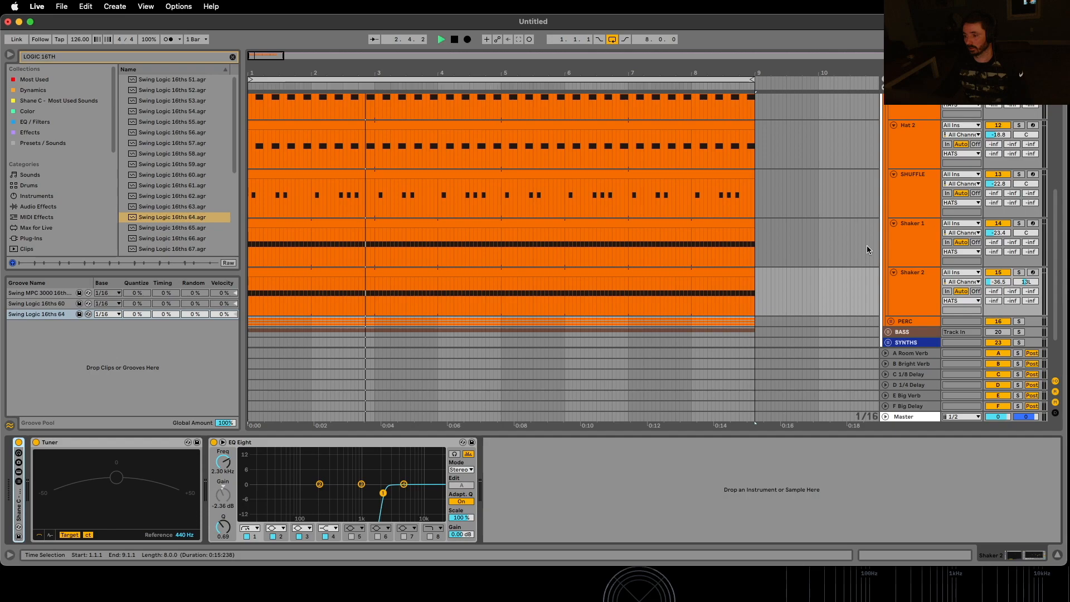
# Step: Play the beat and collapse the Shaker 2, Shaker 1, SHUFFLE, Hat 2 and Hat 1 tracks
pyautogui.press('space')
pyautogui.click(893, 272)
pyautogui.click(893, 222)
pyautogui.click(893, 173)
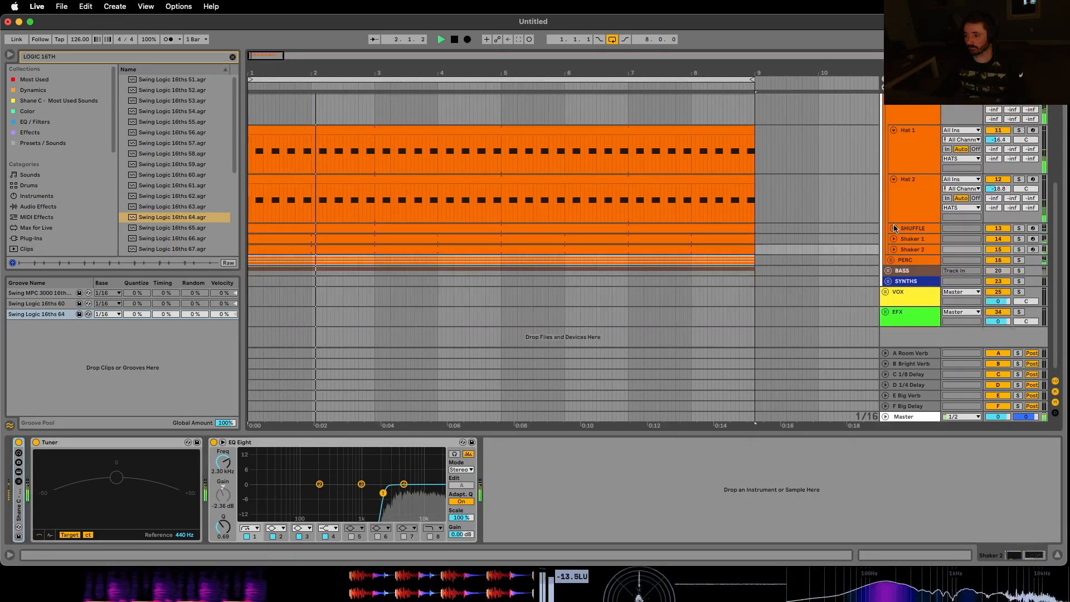
pyautogui.click(893, 180)
pyautogui.scroll(2, 893, 179)
pyautogui.click(893, 163)
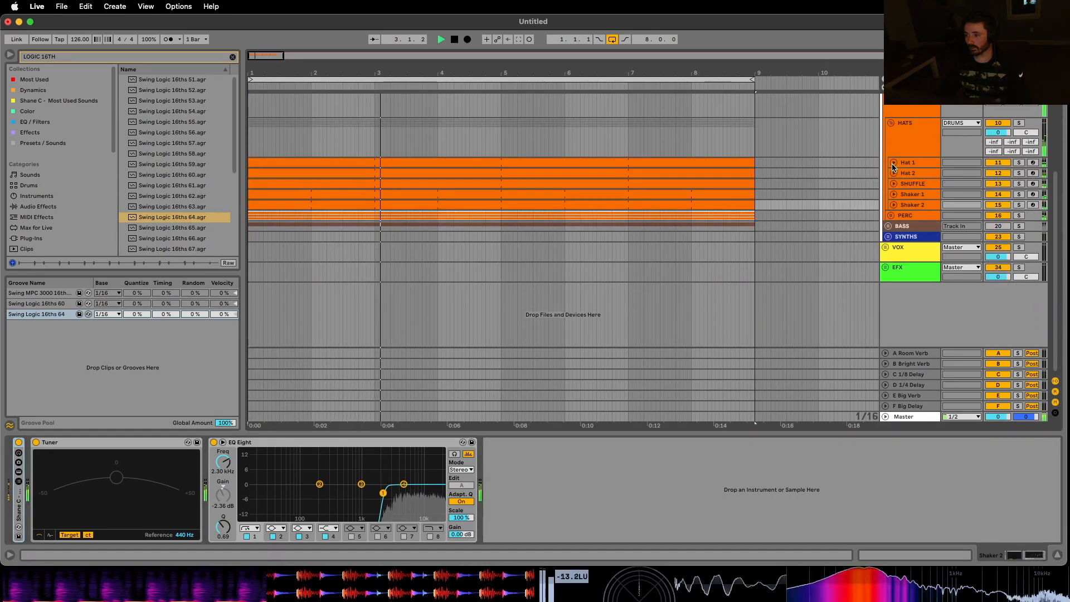
pyautogui.scroll(3, 894, 166)
pyautogui.press('space')
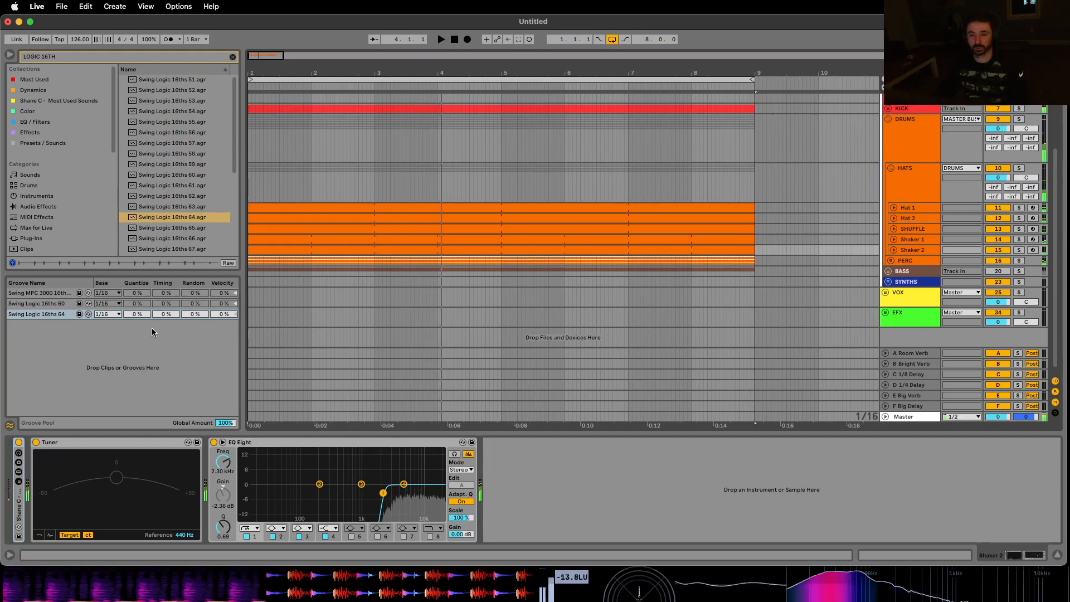
# Step: Try Timing amounts of 8% and 60% on the Swing Logic 16ths 64 groove while playing the beat
pyautogui.moveTo(167, 315); pyautogui.dragTo(167, 312)
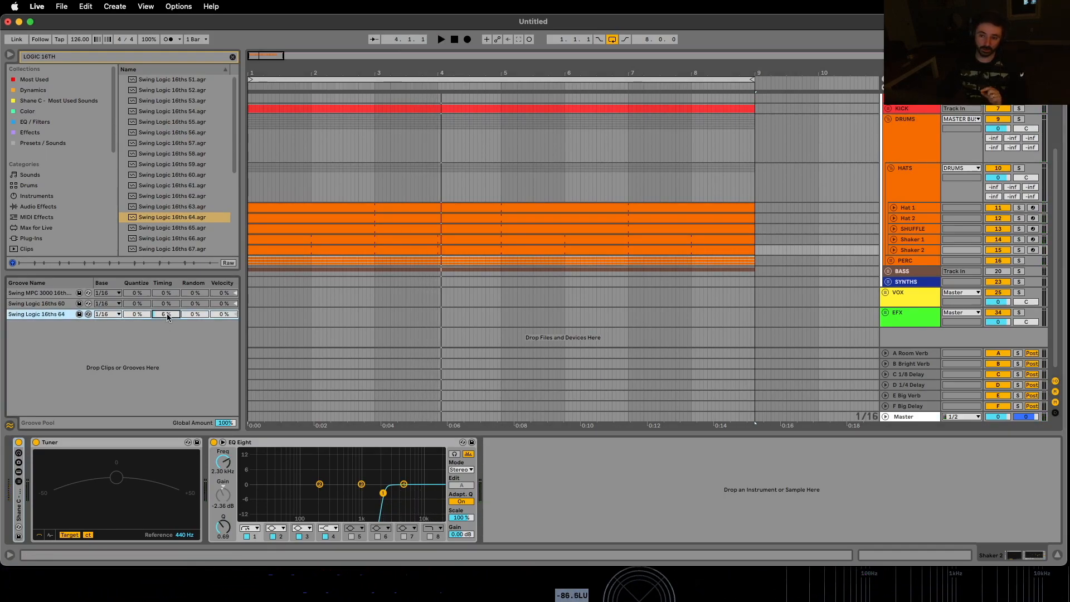
pyautogui.press('space')
pyautogui.moveTo(167, 314)
pyautogui.mouseDown()
pyautogui.moveTo(167, 300)
pyautogui.moveTo(167, 327)
pyautogui.mouseUp()
pyautogui.press('space')
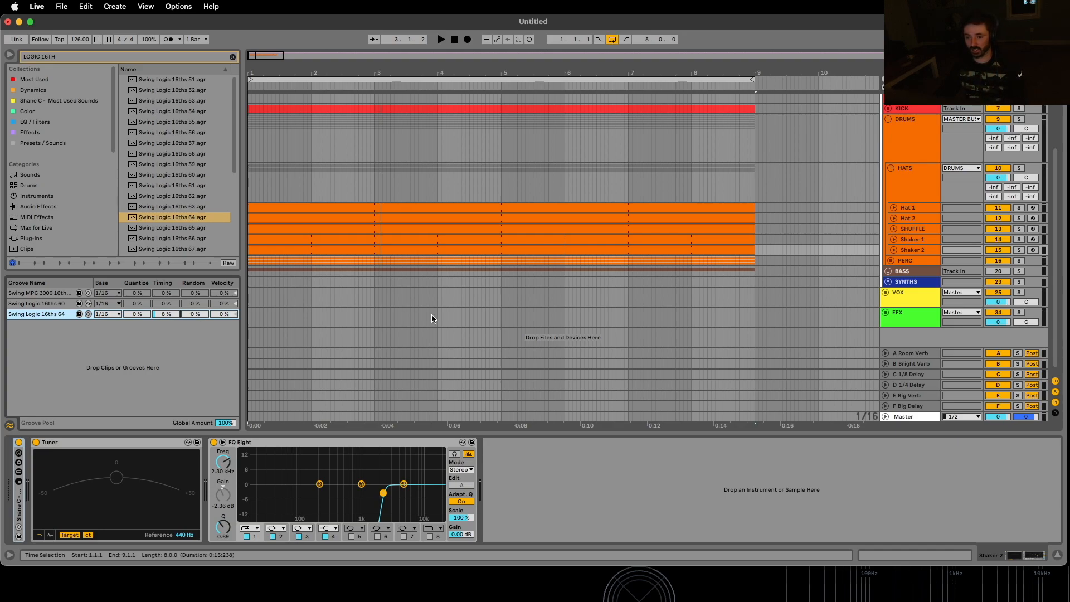
pyautogui.press('space')
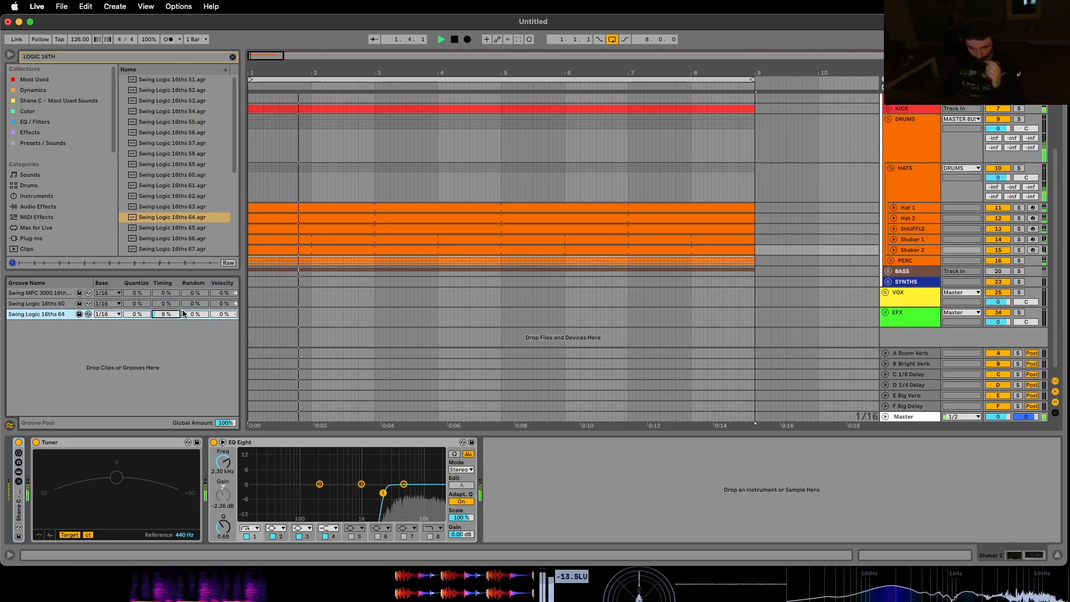
pyautogui.moveTo(171, 314)
pyautogui.mouseDown()
pyautogui.moveTo(170, 299)
pyautogui.moveTo(171, 316)
pyautogui.mouseUp()
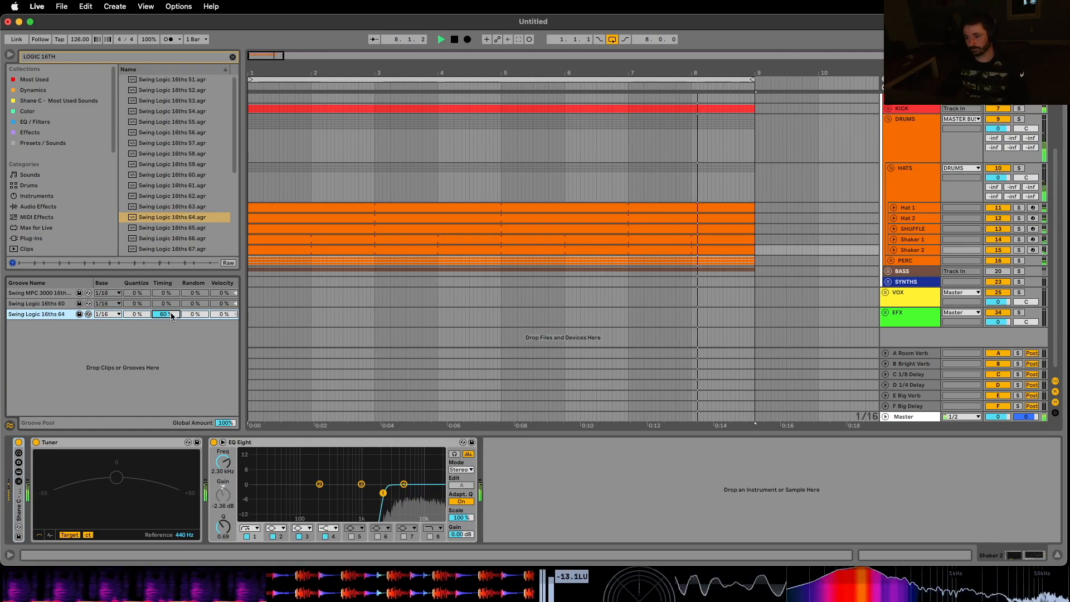
pyautogui.press('space')
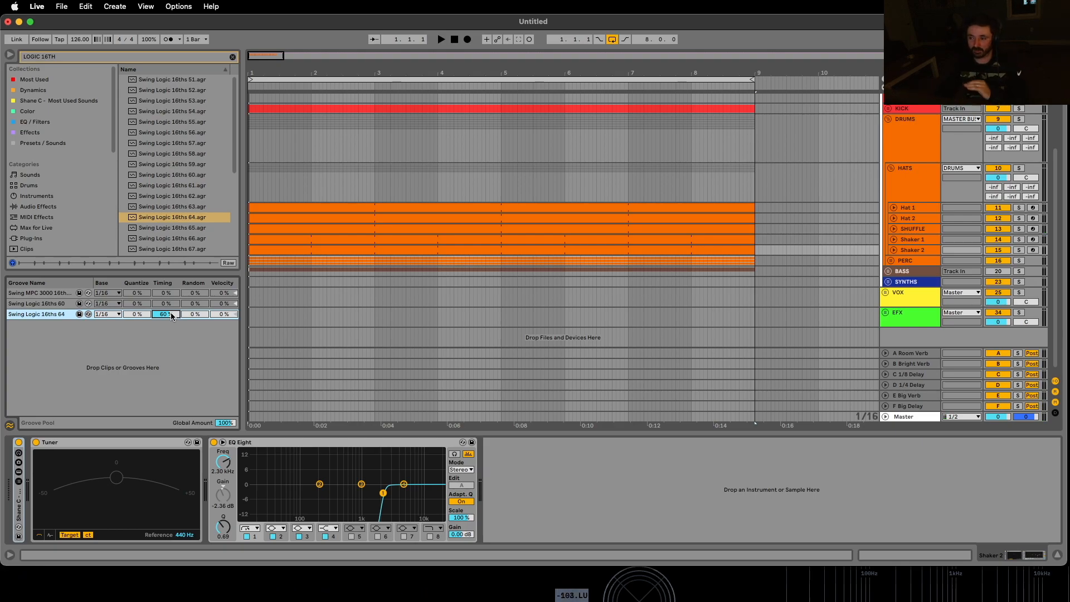
# Step: Expand the BASS group, set the Swing Logic 16ths 64 Timing to 30% during playback, and activate the BASS track
pyautogui.click(888, 271)
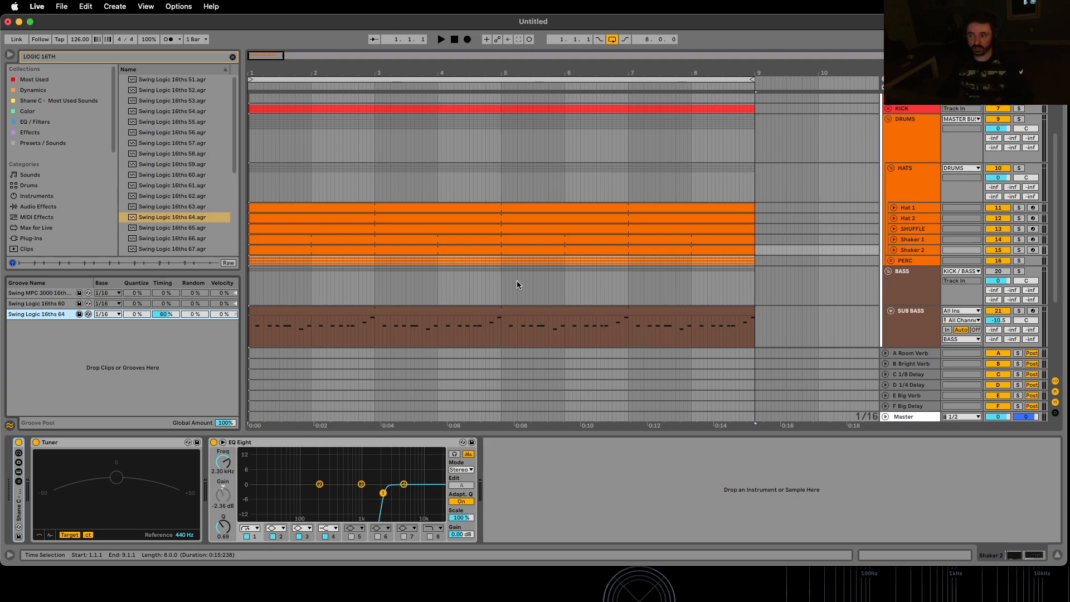
pyautogui.scroll(-3, 517, 285)
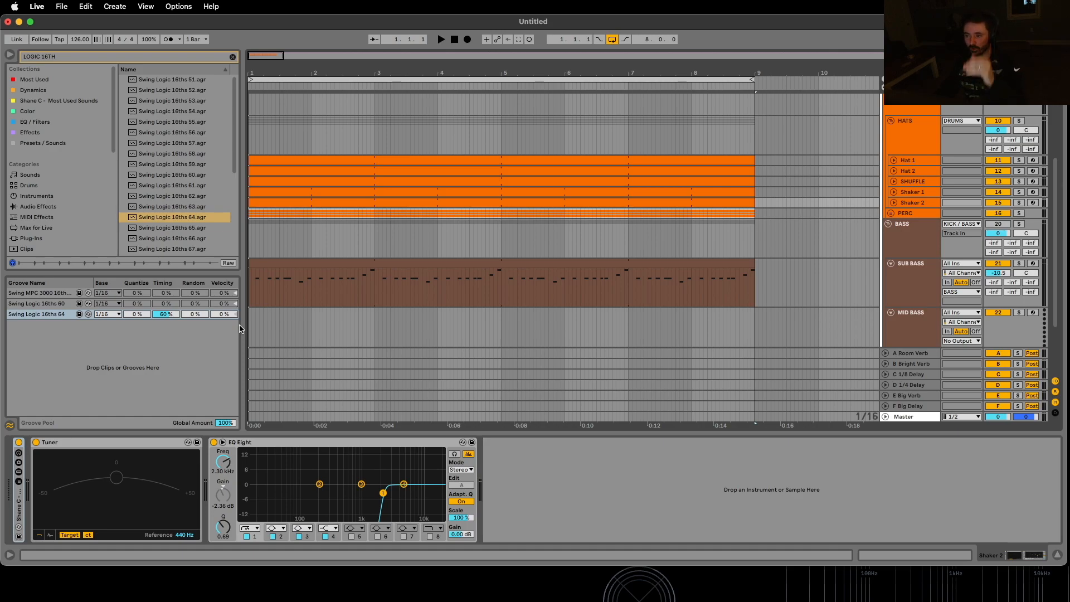
pyautogui.press('space')
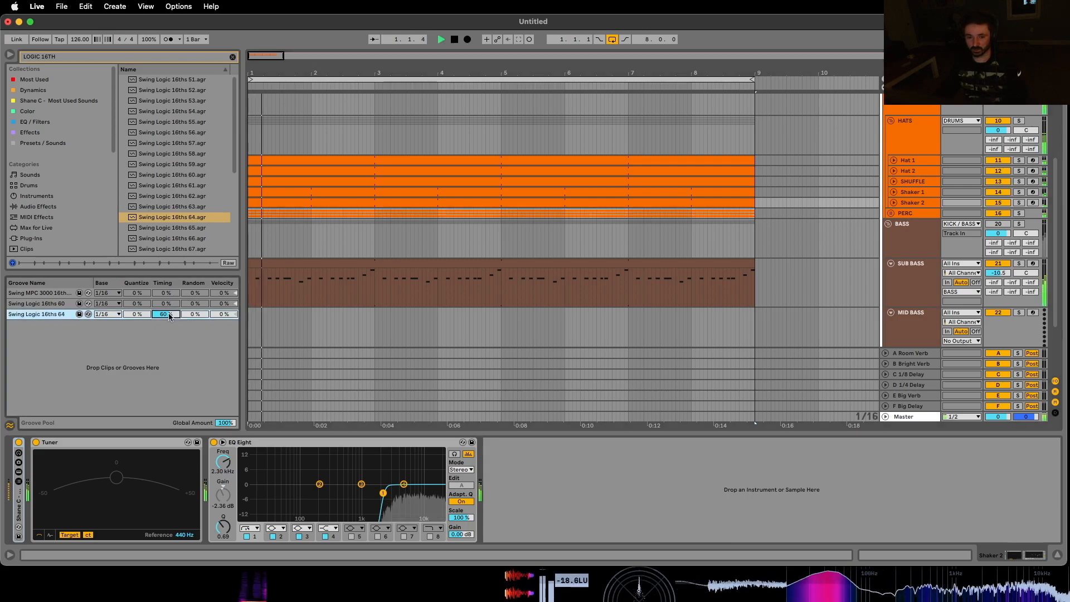
pyautogui.write('30')
pyautogui.press('Return')
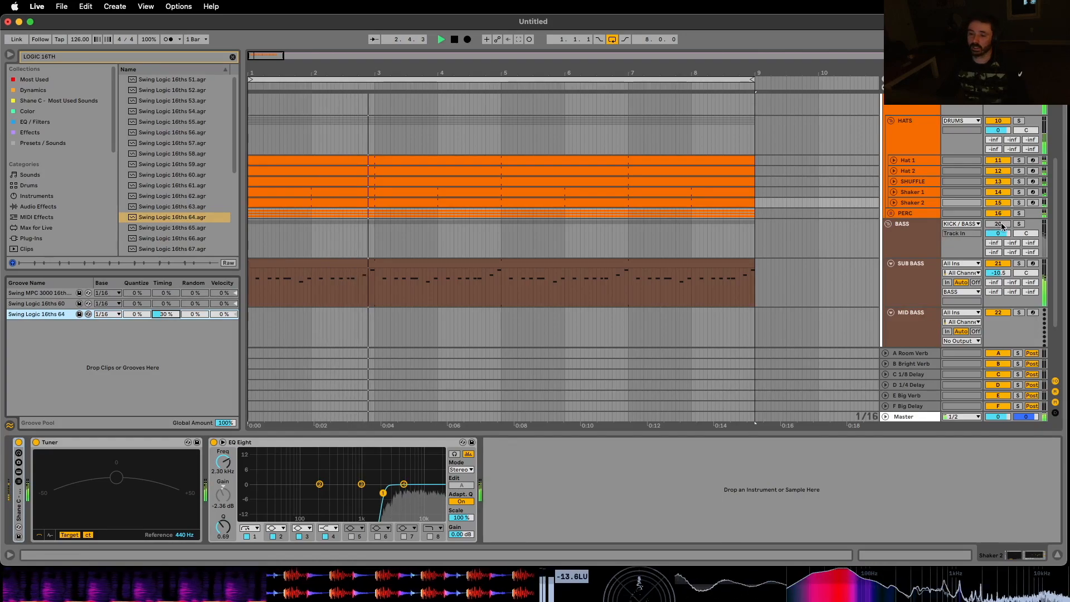
pyautogui.press('space')
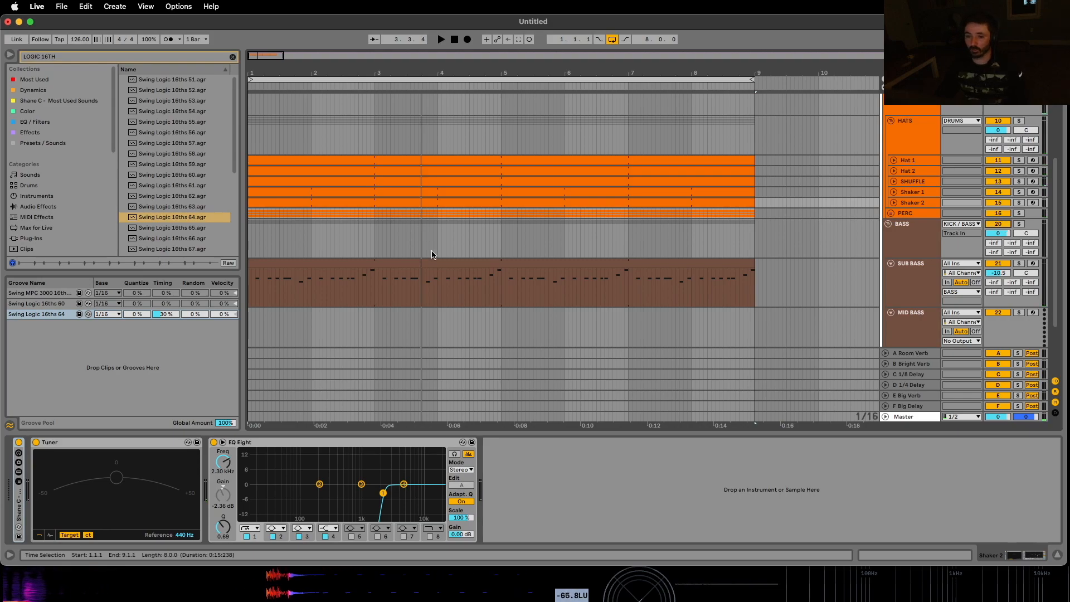
# Step: Audition the beat with bass while comparing Swing Logic 16ths 64 Timing amounts of 20%, 30% and 0%
pyautogui.click(275, 288)
pyautogui.moveTo(275, 284); pyautogui.dragTo(287, 276)
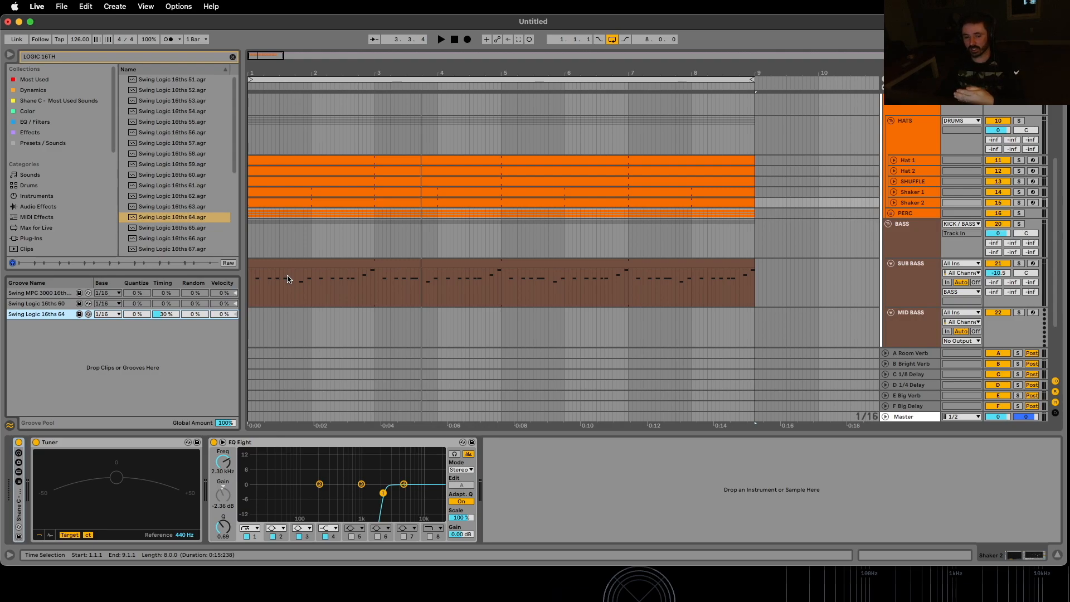
pyautogui.press('space')
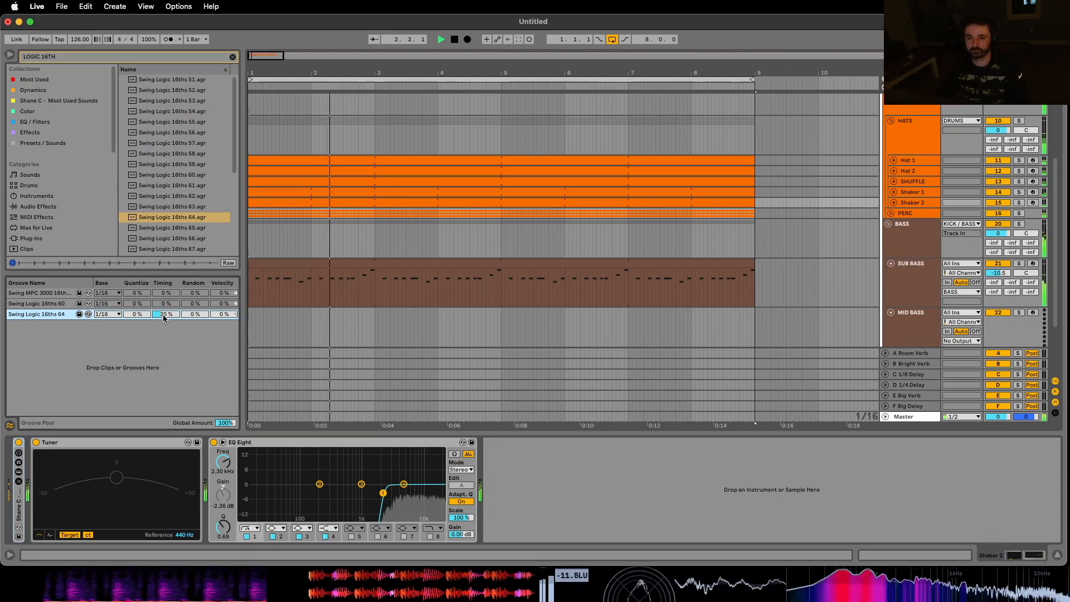
pyautogui.moveTo(163, 318); pyautogui.dragTo(170, 318)
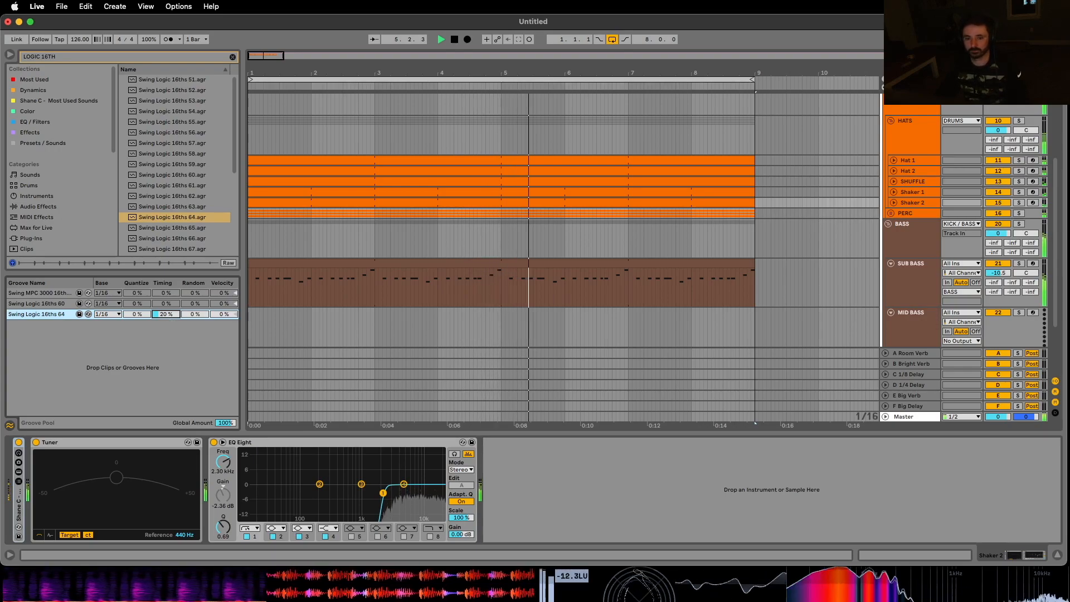
pyautogui.write('30')
pyautogui.press('Return')
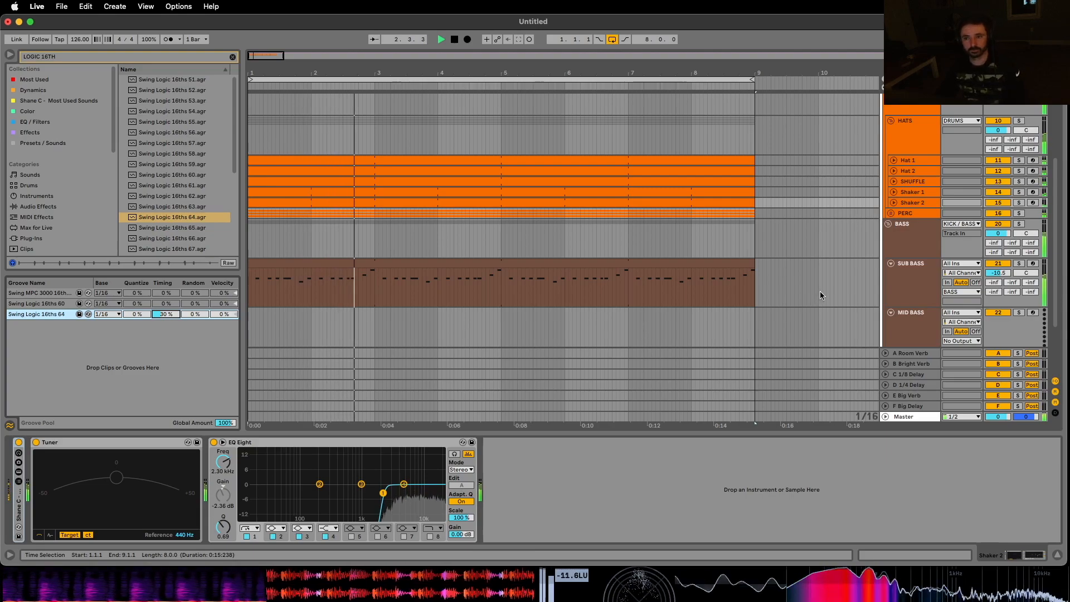
pyautogui.press('space')
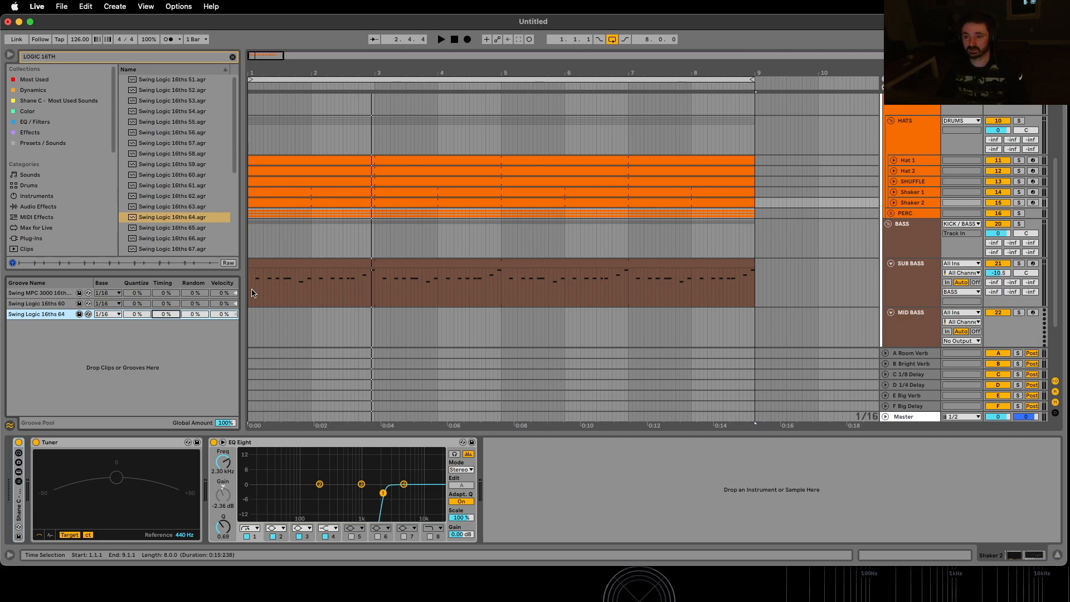
# Step: Place the start position at bar 1 of SUB BASS and set the Swing Logic 16ths 64 Timing to 30% during playback
pyautogui.click(500, 292)
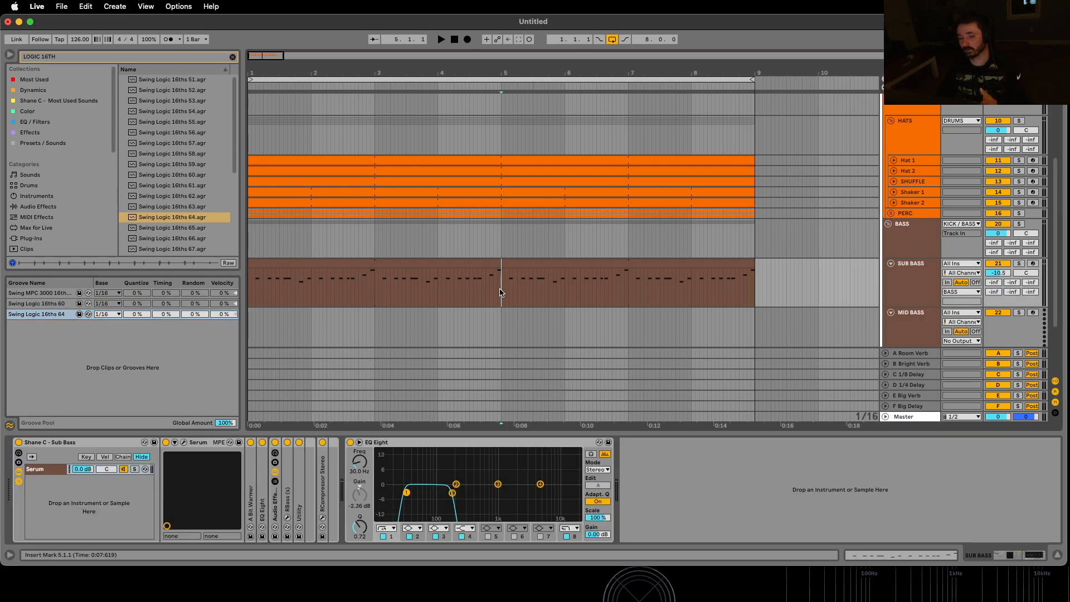
pyautogui.moveTo(500, 292); pyautogui.dragTo(756, 300)
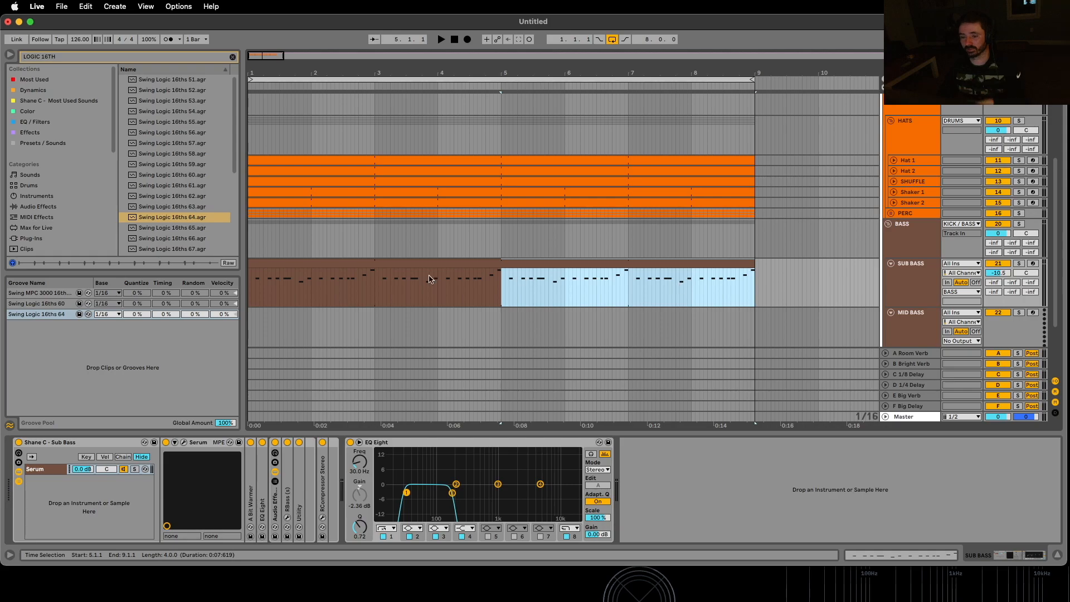
pyautogui.click(309, 320)
pyautogui.click(251, 289)
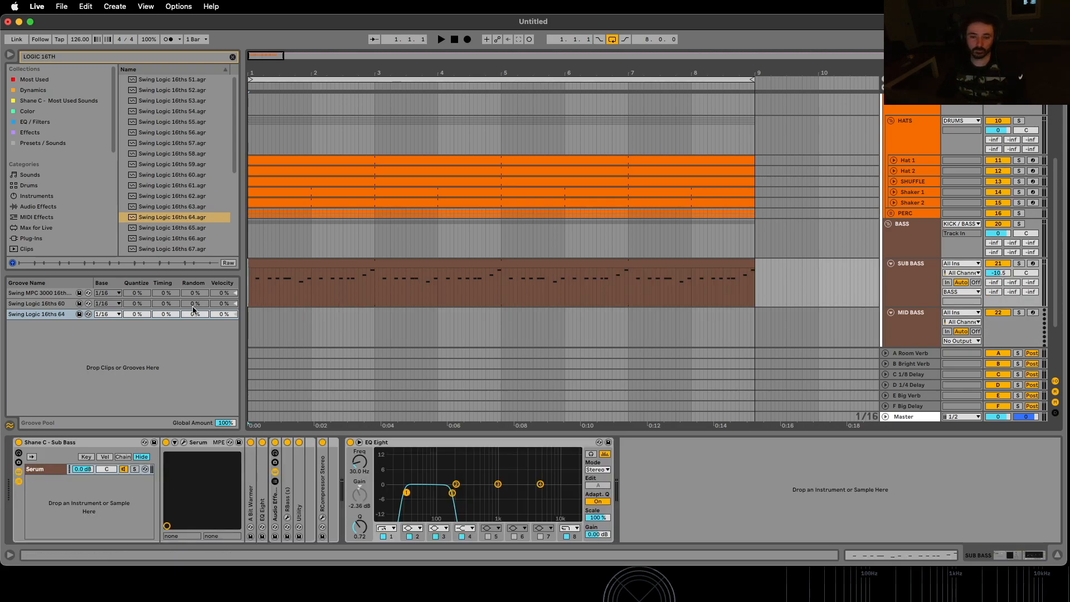
pyautogui.press('space')
pyautogui.click(169, 314)
pyautogui.write('30')
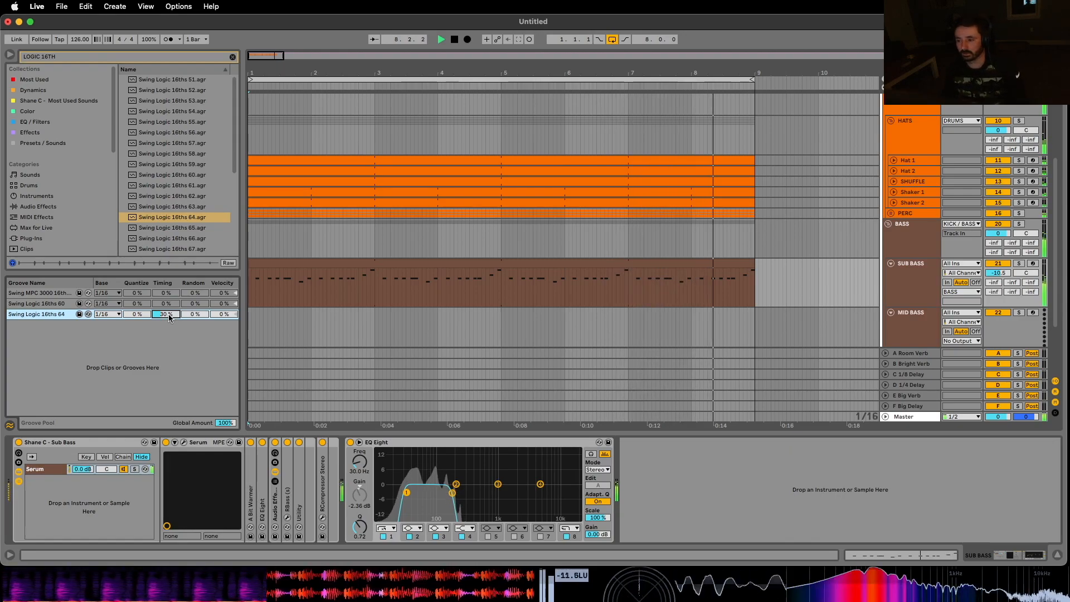
pyautogui.press('space')
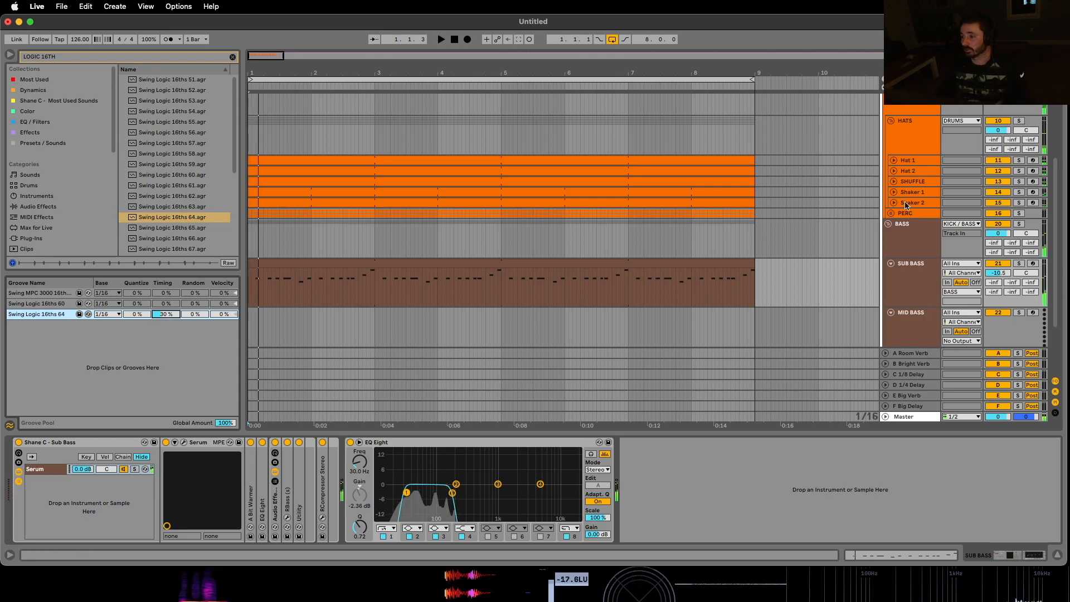
# Step: Expand the PERC group and unfold the Shaker 1 track
pyautogui.click(888, 213)
pyautogui.scroll(-3, 891, 234)
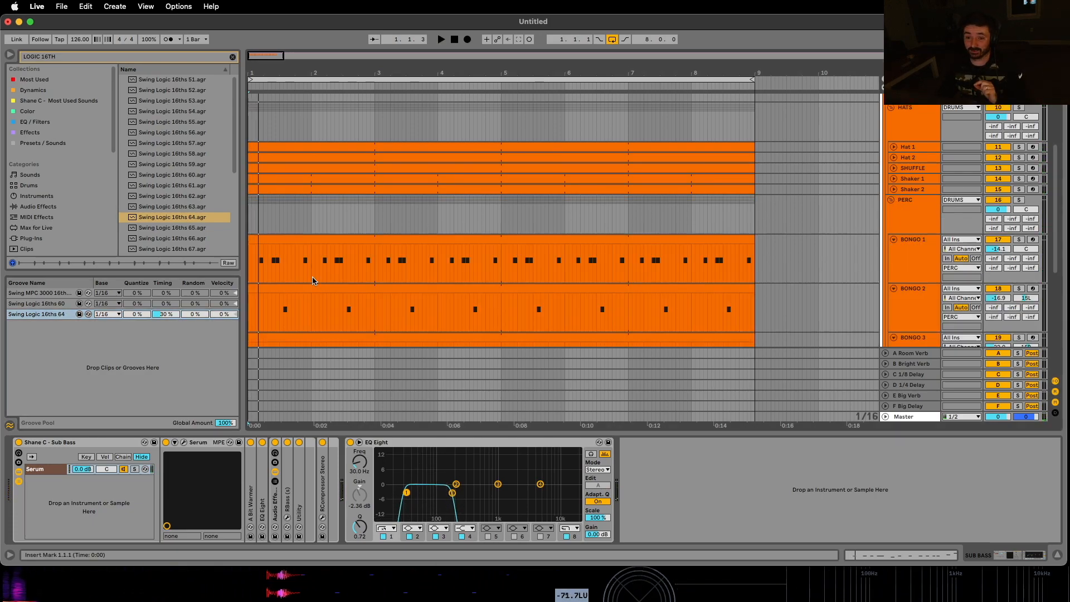
pyautogui.click(909, 157)
pyautogui.click(893, 157)
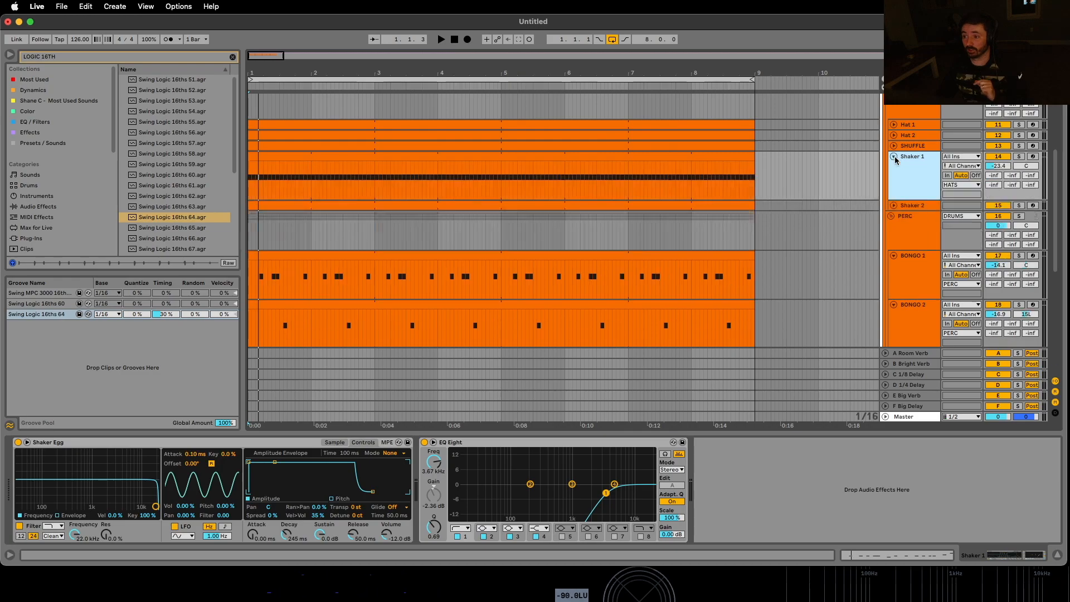
# Step: Open the Shaker 1 clip's notes, set the note grid to 1/16 and place the insert mark at 1.1.2
pyautogui.doubleClick(268, 157)
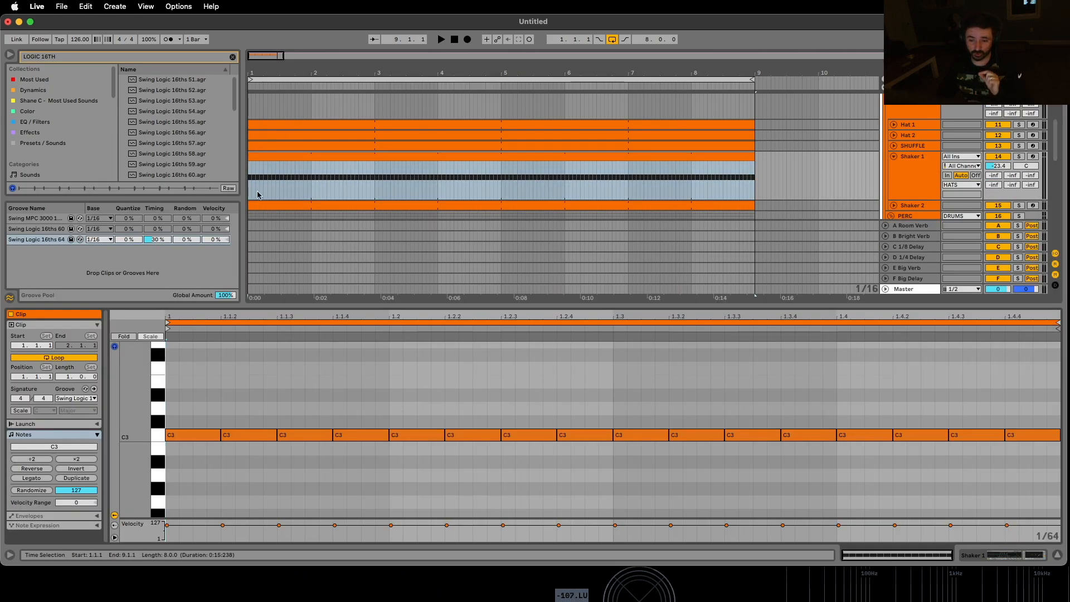
pyautogui.rightClick(280, 471)
pyautogui.click(359, 414)
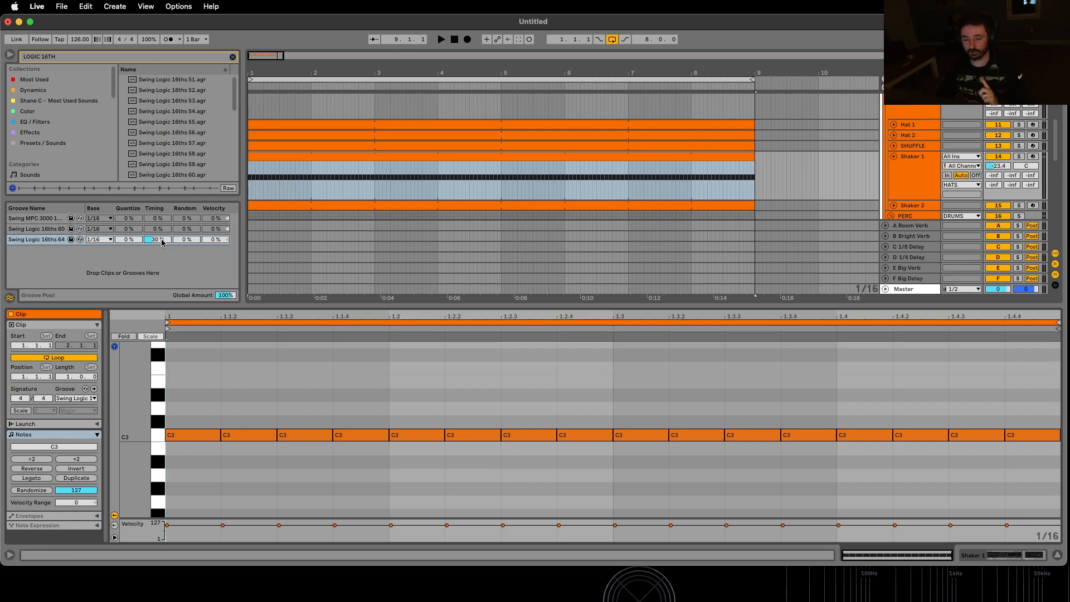
pyautogui.click(244, 483)
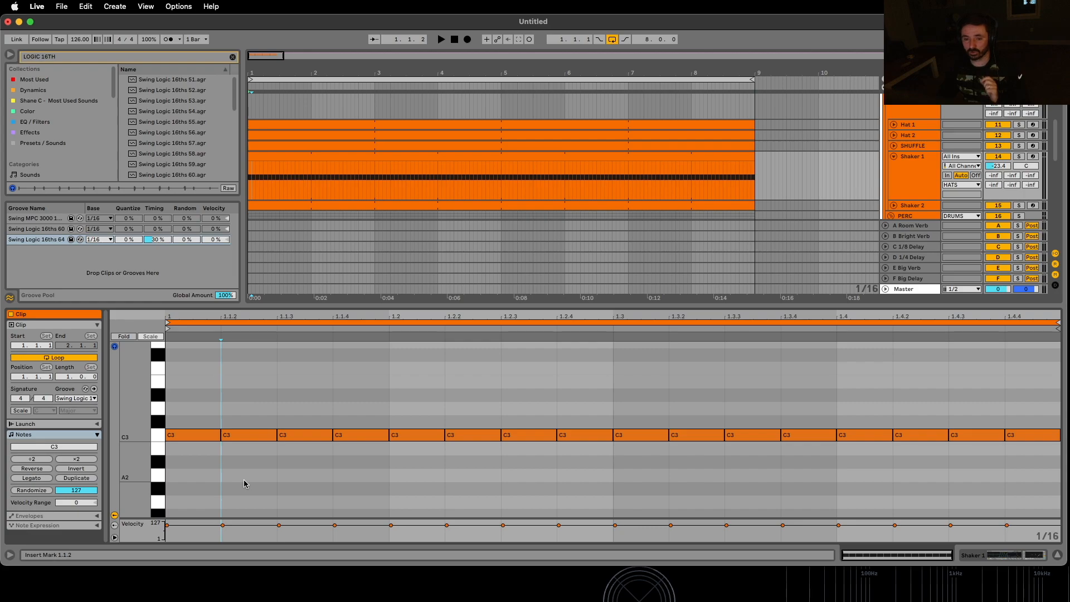
# Step: Try delaying the starts of every second C3 note in the Shaker 1 clip, and restore them to the grid
pyautogui.click(243, 436)
pyautogui.keyDown('shift'); pyautogui.click(353, 436); pyautogui.keyUp('shift')
pyautogui.keyDown('shift'); pyautogui.click(454, 440); pyautogui.keyUp('shift')
pyautogui.keyDown('shift'); pyautogui.click(567, 438); pyautogui.keyUp('shift')
pyautogui.keyDown('shift'); pyautogui.click(687, 439); pyautogui.keyUp('shift')
pyautogui.keyDown('shift'); pyautogui.click(798, 440); pyautogui.keyUp('shift')
pyautogui.keyDown('shift'); pyautogui.click(914, 439); pyautogui.keyUp('shift')
pyautogui.keyDown('shift'); pyautogui.click(1025, 438); pyautogui.keyUp('shift')
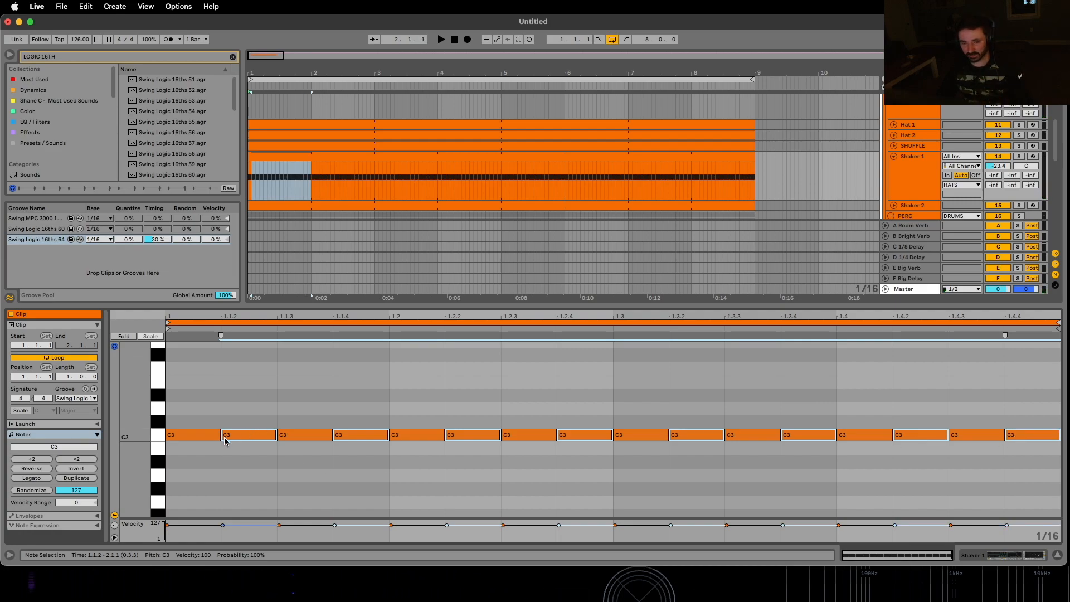
pyautogui.moveTo(222, 437); pyautogui.dragTo(239, 439)
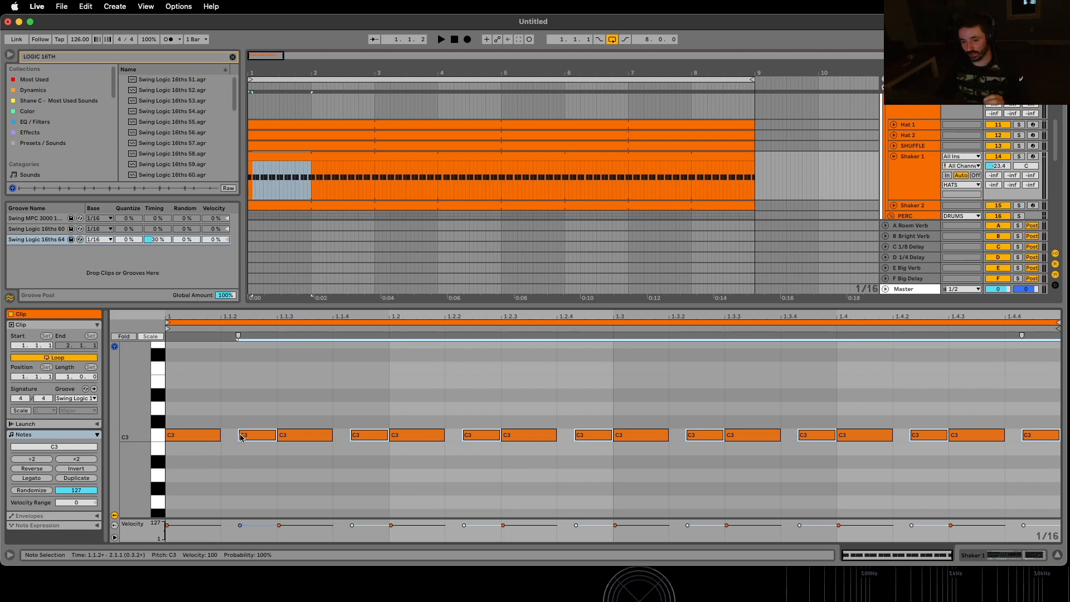
pyautogui.moveTo(240, 437); pyautogui.dragTo(221, 437)
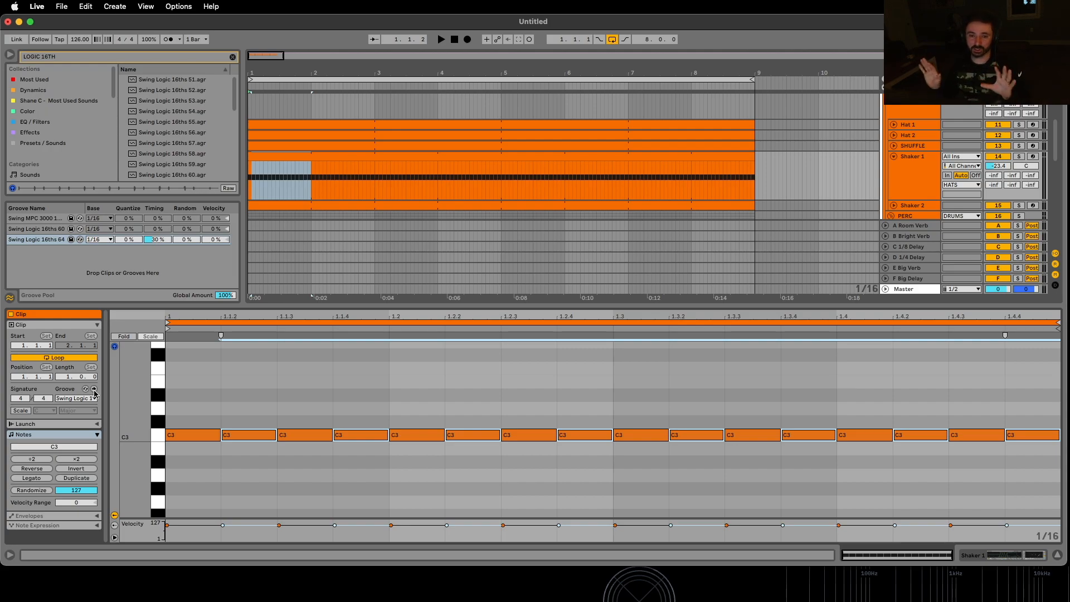
# Step: Commit the Swing Logic 16ths 64 groove at 30% Timing to the Shaker 1 clip's notes
pyautogui.click(155, 240)
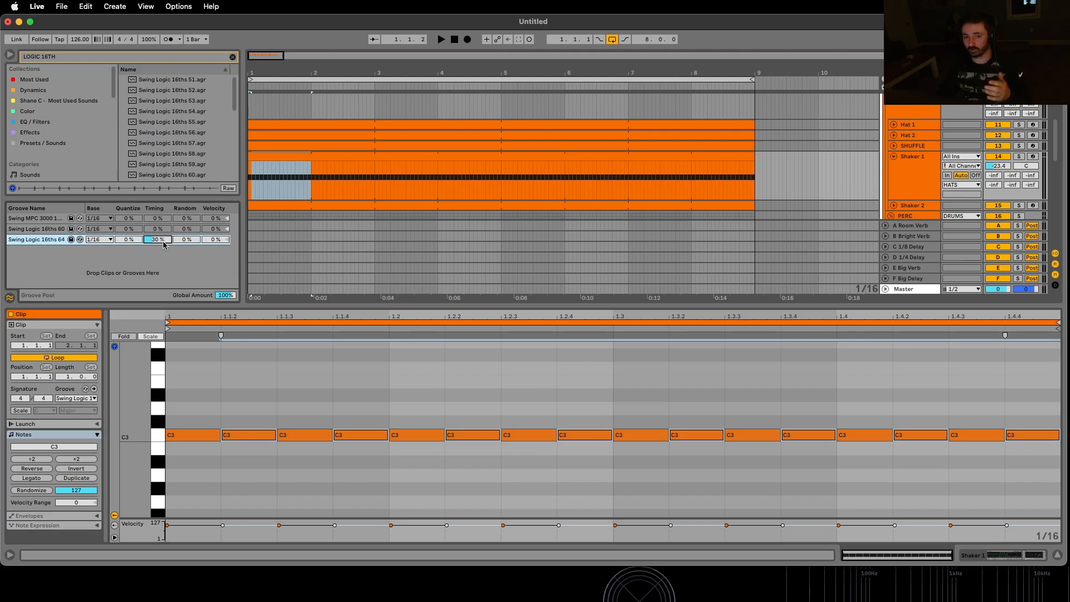
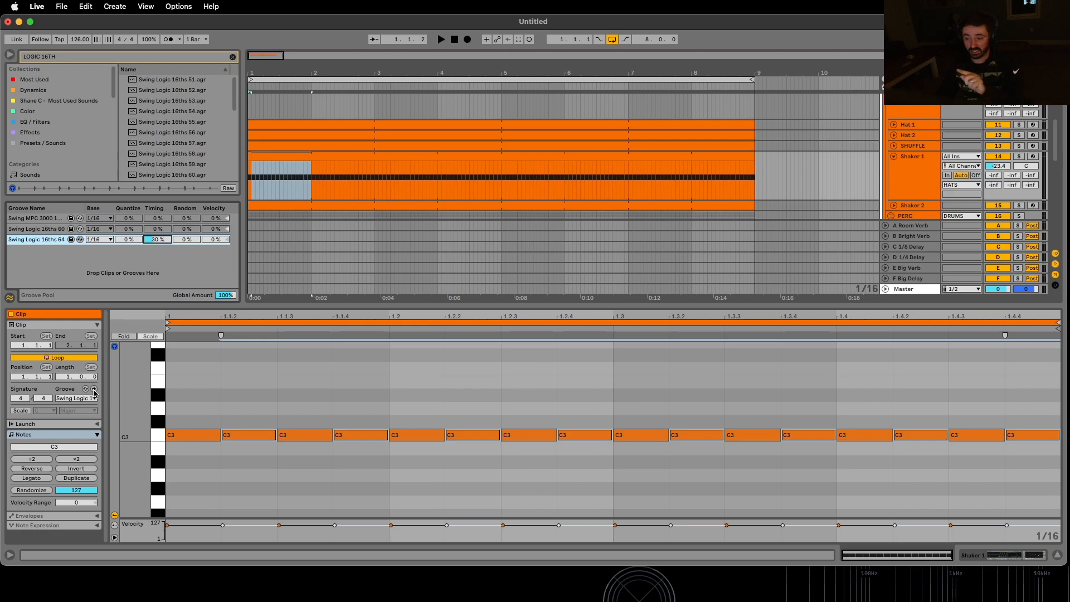
pyautogui.click(94, 393)
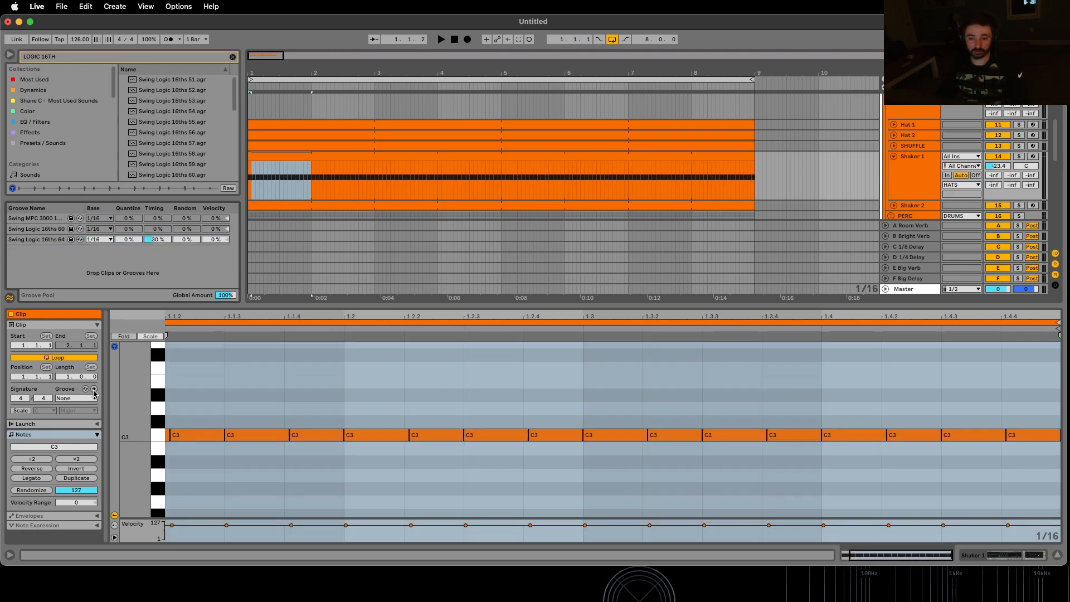
pyautogui.moveTo(278, 318); pyautogui.dragTo(328, 318)
pyautogui.moveTo(231, 314); pyautogui.dragTo(273, 337)
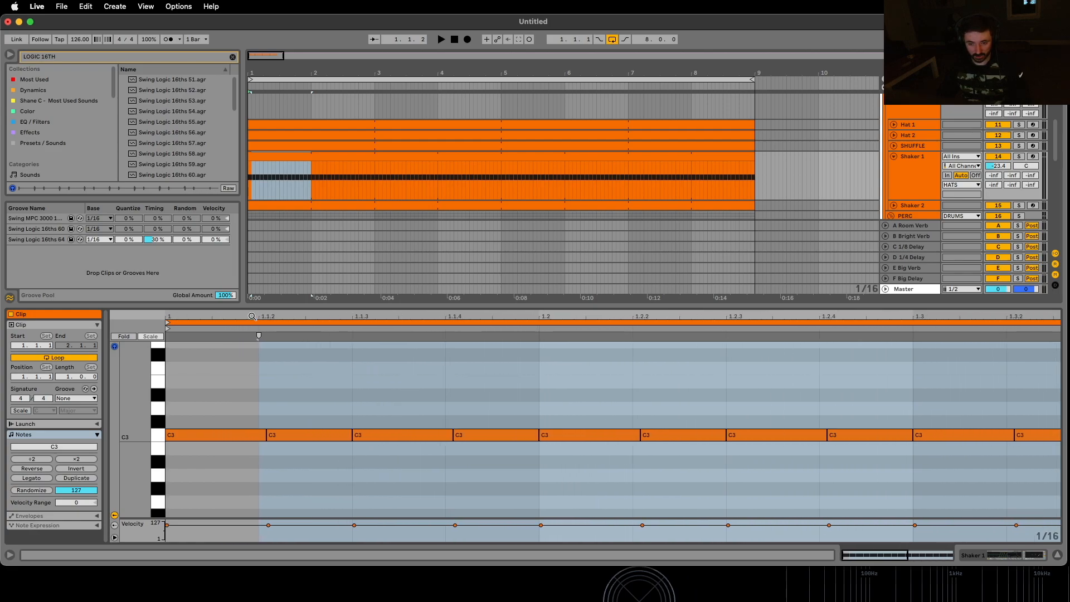
# Step: Shorten the first and third C3 notes to end near 1.1.2 and 1.1.4, ahead of the swung notes
pyautogui.click(262, 454)
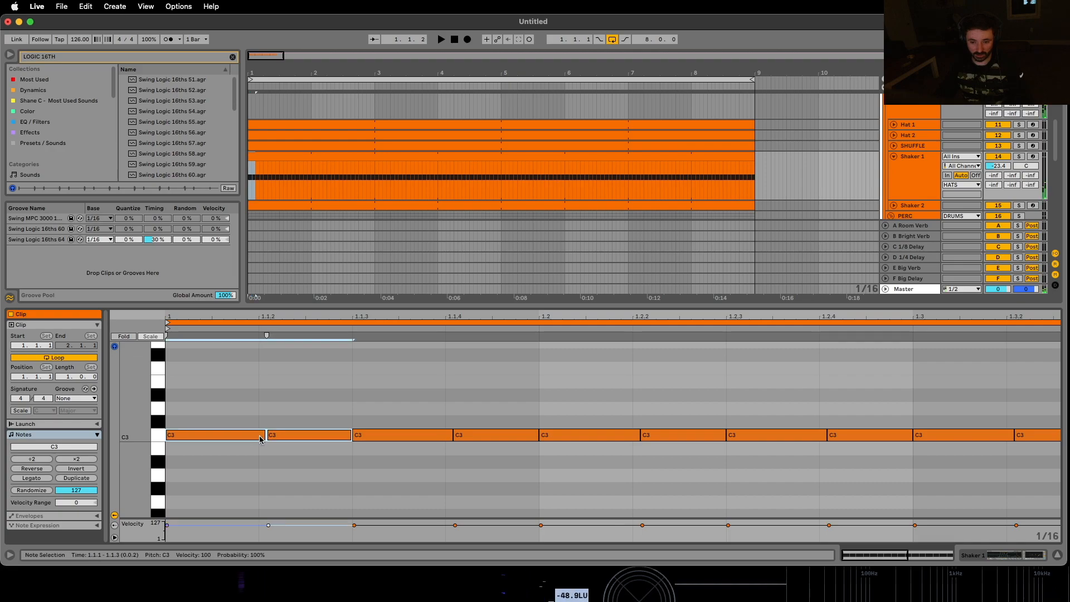
pyautogui.rightClick(268, 451)
pyautogui.click(355, 398)
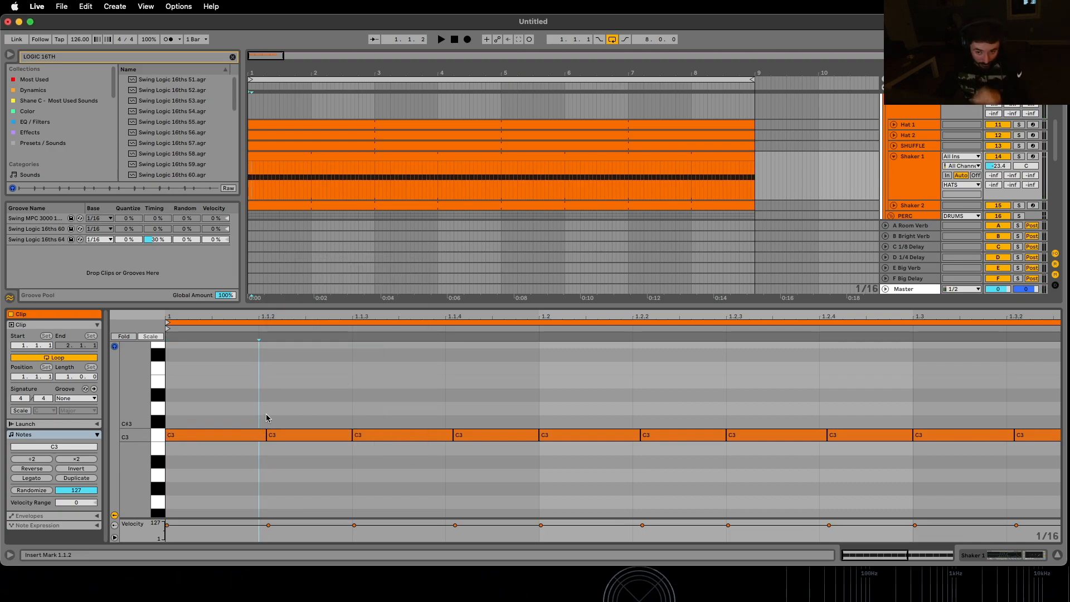
pyautogui.moveTo(265, 435); pyautogui.dragTo(257, 437)
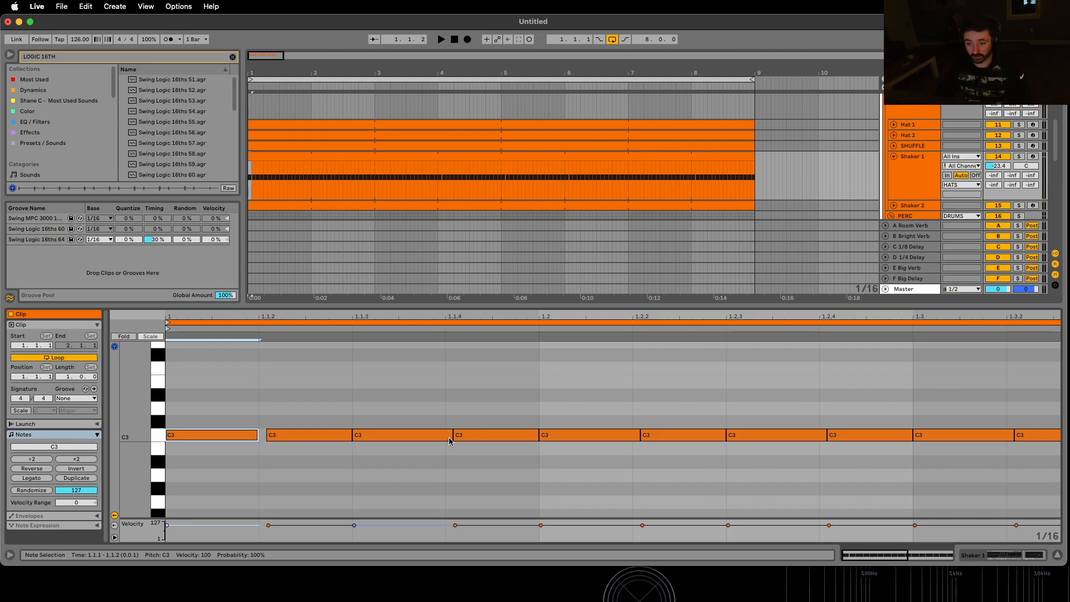
pyautogui.moveTo(449, 437); pyautogui.dragTo(445, 438)
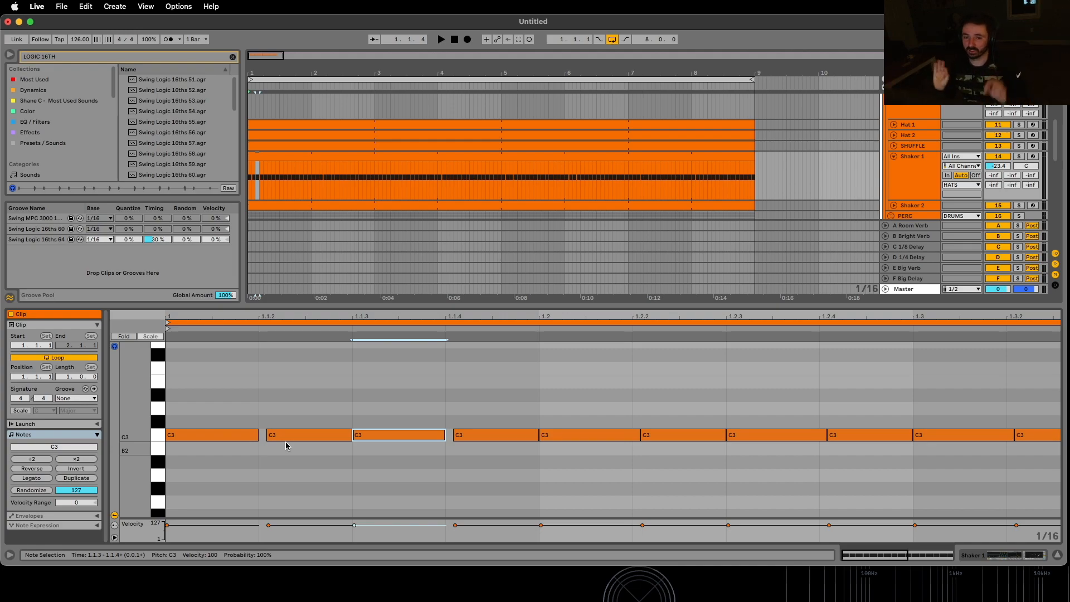
# Step: Set the Swing Logic 16ths 64 Timing to 67% and check the groove choices for the Shaker 1 clip
pyautogui.moveTo(156, 239); pyautogui.dragTo(157, 219)
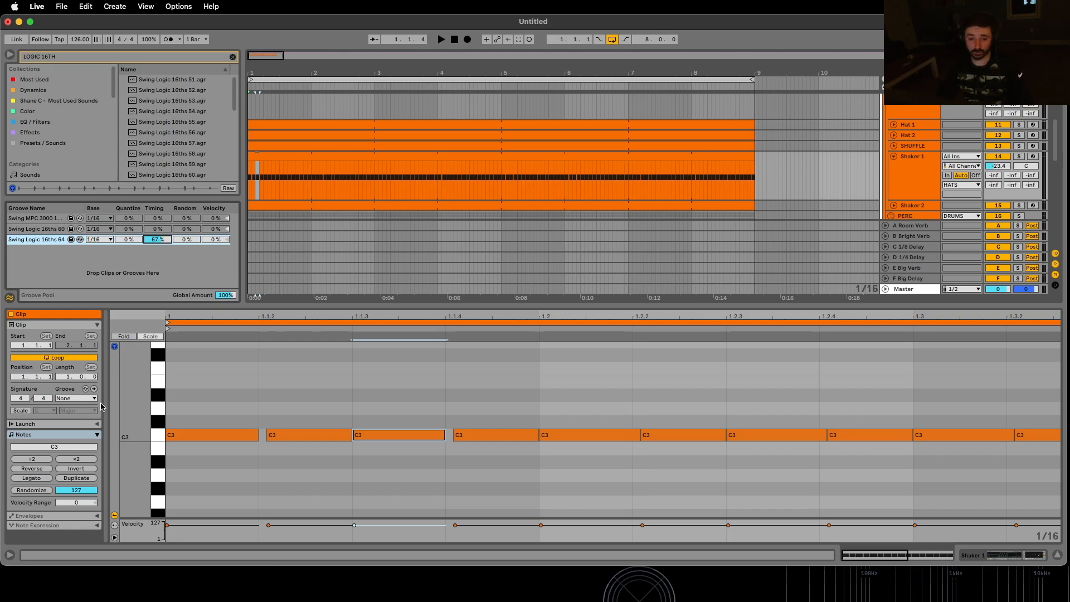
pyautogui.click(76, 399)
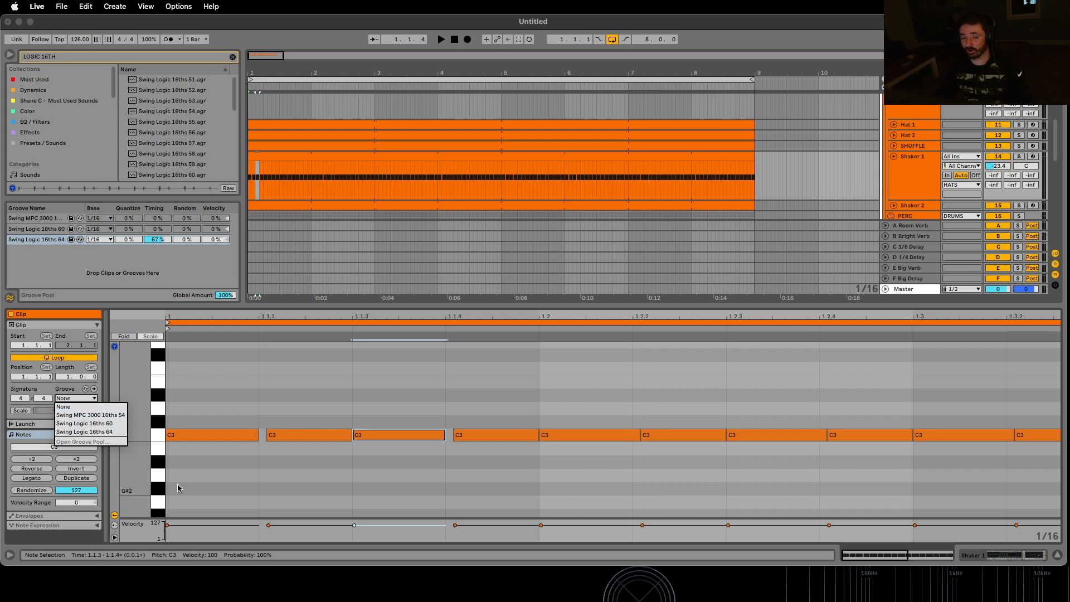
pyautogui.click(216, 493)
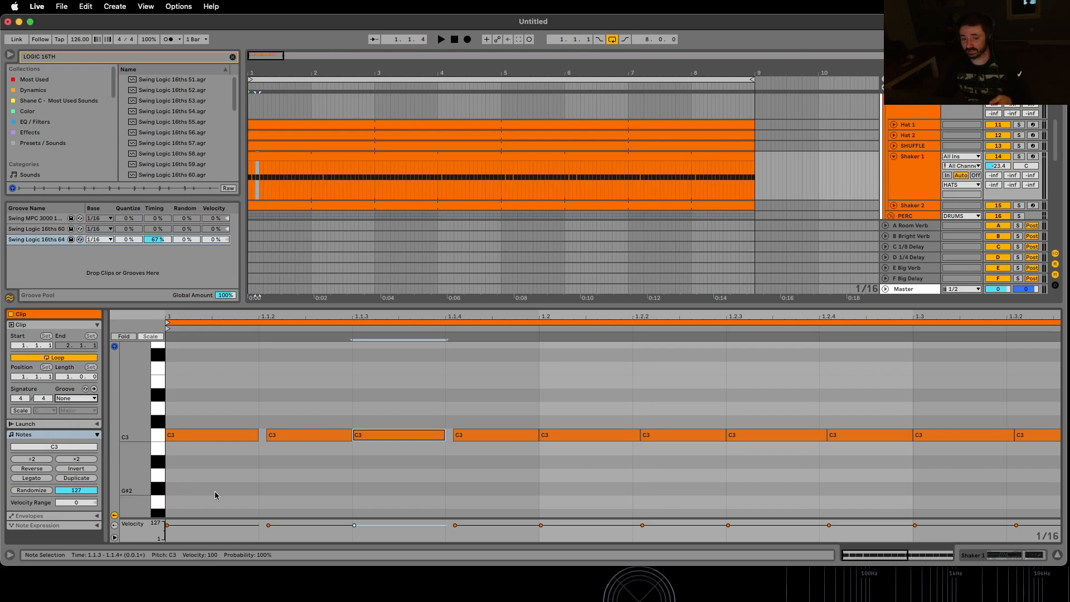
pyautogui.click(268, 439)
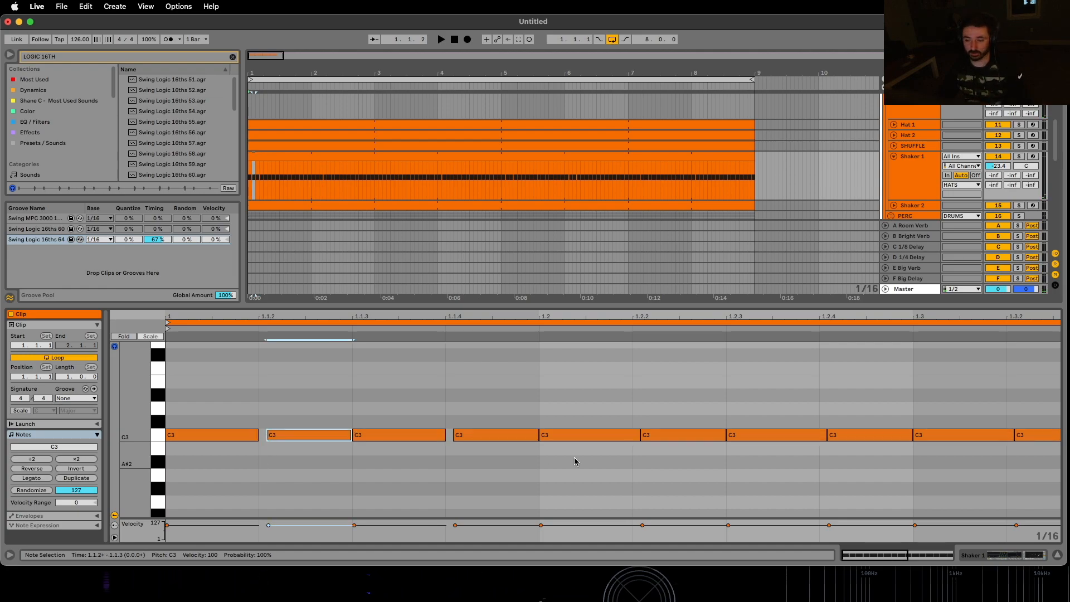
# Step: Undo the Timing change, the note shortening and the groove commit on the Shaker 1 clip
pyautogui.press('super+z')
pyautogui.press('super+z')
pyautogui.press('super+z')
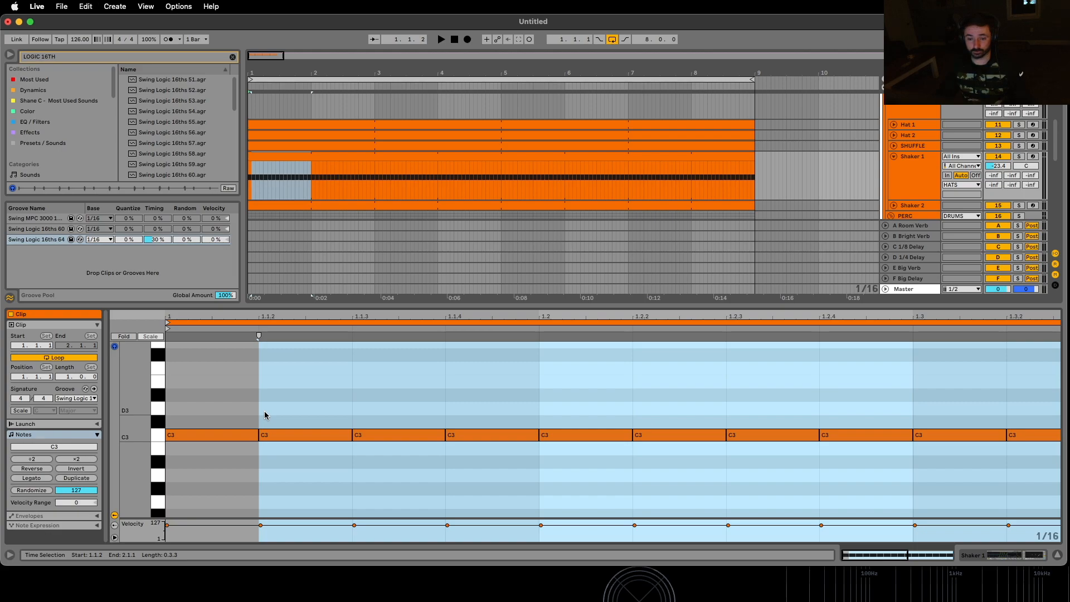
# Step: Set the Swing Logic 16ths 64 Timing to 67%, commit the groove to the Shaker 1 clip and audition it
pyautogui.click(271, 466)
pyautogui.click(92, 398)
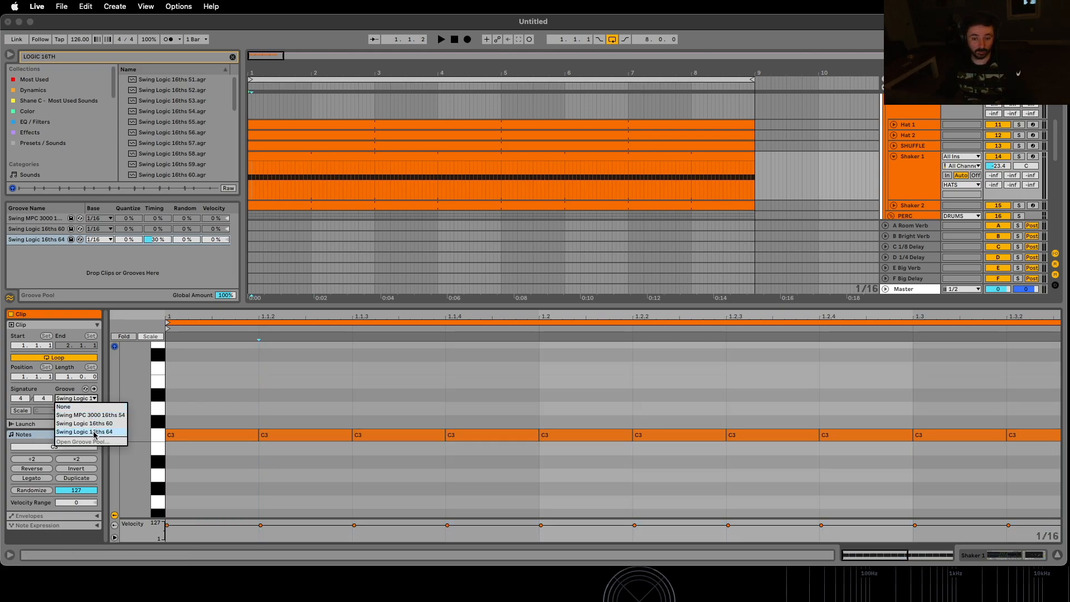
pyautogui.click(153, 270)
pyautogui.moveTo(158, 241)
pyautogui.mouseDown()
pyautogui.moveTo(159, 221)
pyautogui.moveTo(159, 239)
pyautogui.mouseUp()
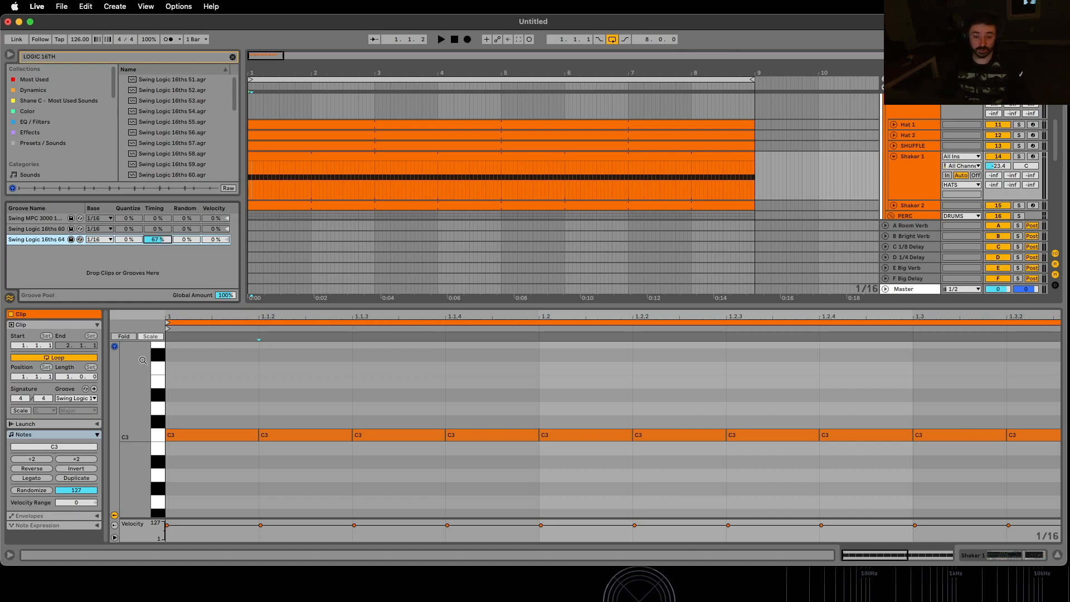
pyautogui.click(94, 390)
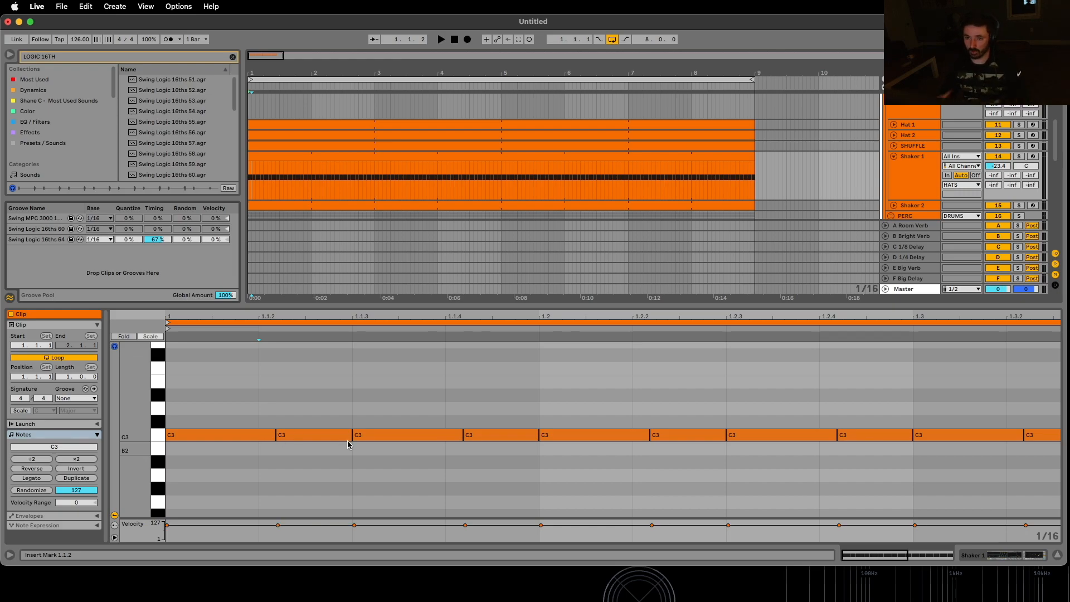
pyautogui.press('space')
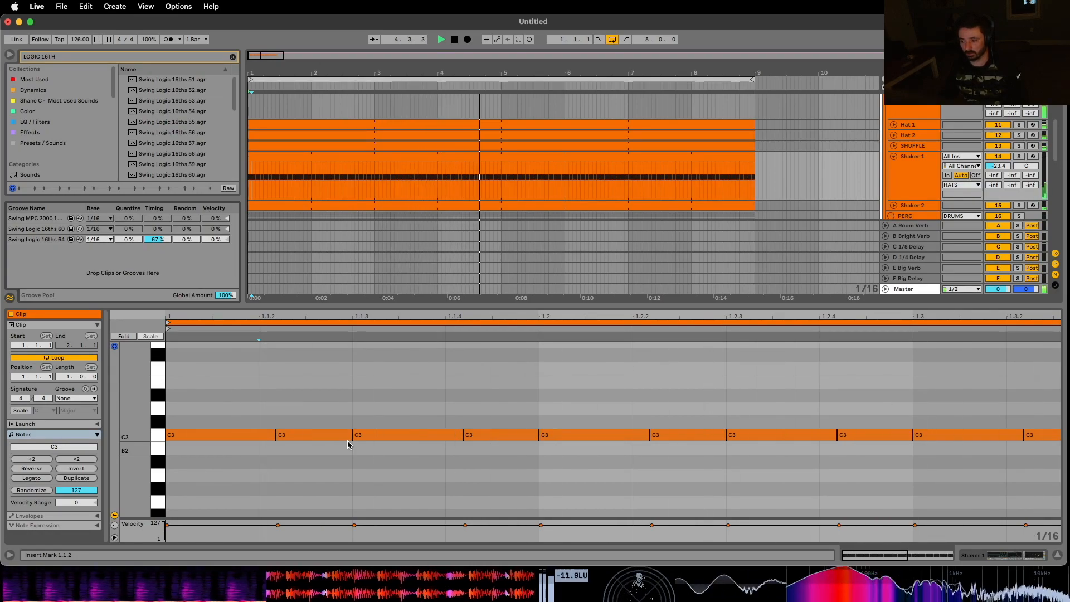
pyautogui.press('space')
# Step: Undo the groove commit on the Shaker 1 clip and set the Swing Logic 16ths 64 Timing to 30%
pyautogui.press('super+z')
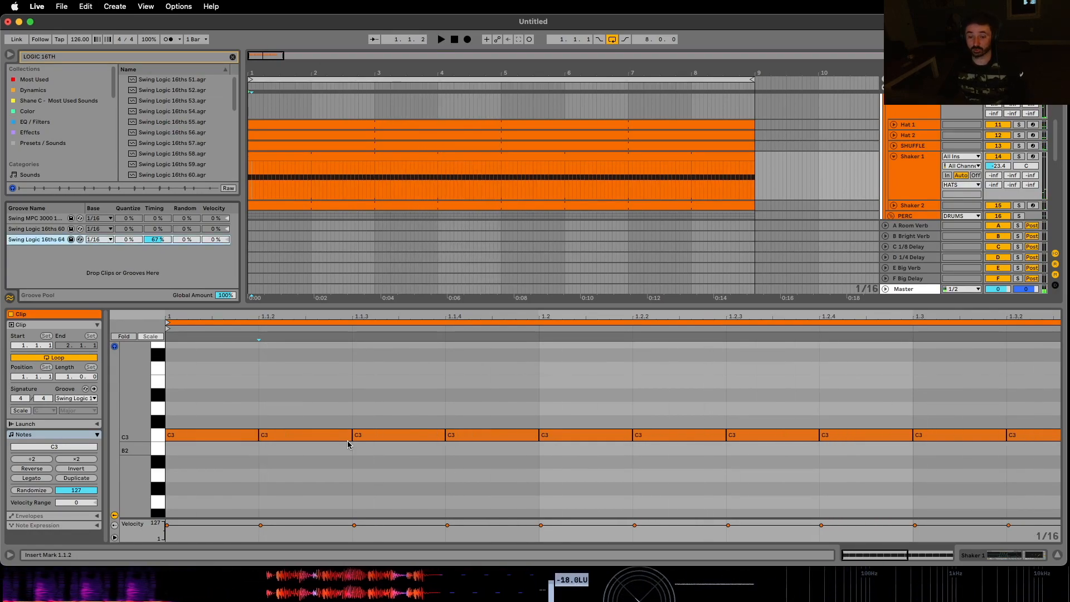
pyautogui.moveTo(158, 240); pyautogui.dragTo(158, 260)
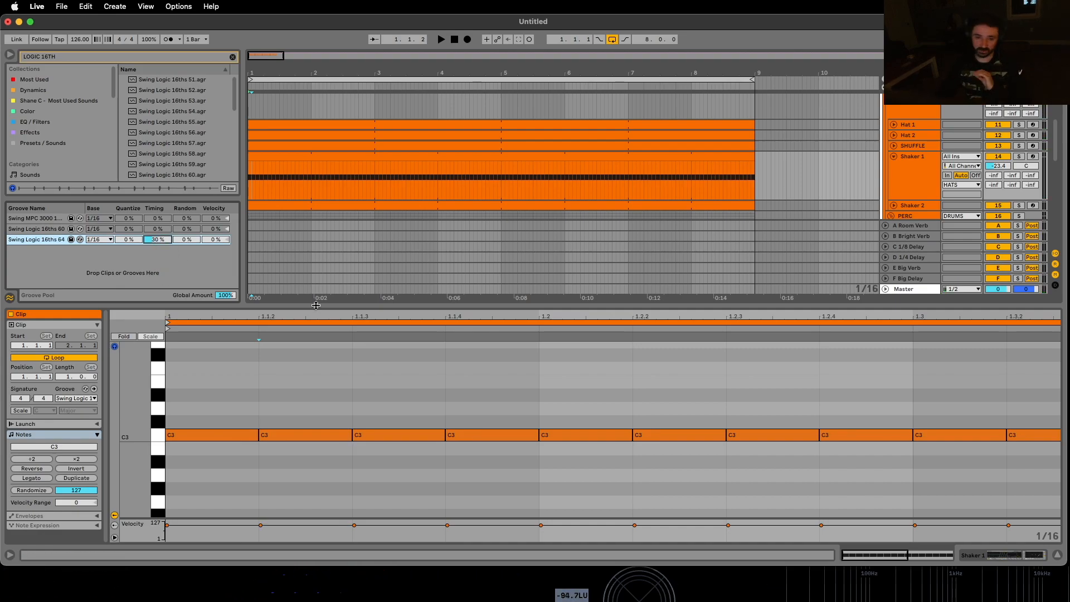
pyautogui.click(275, 372)
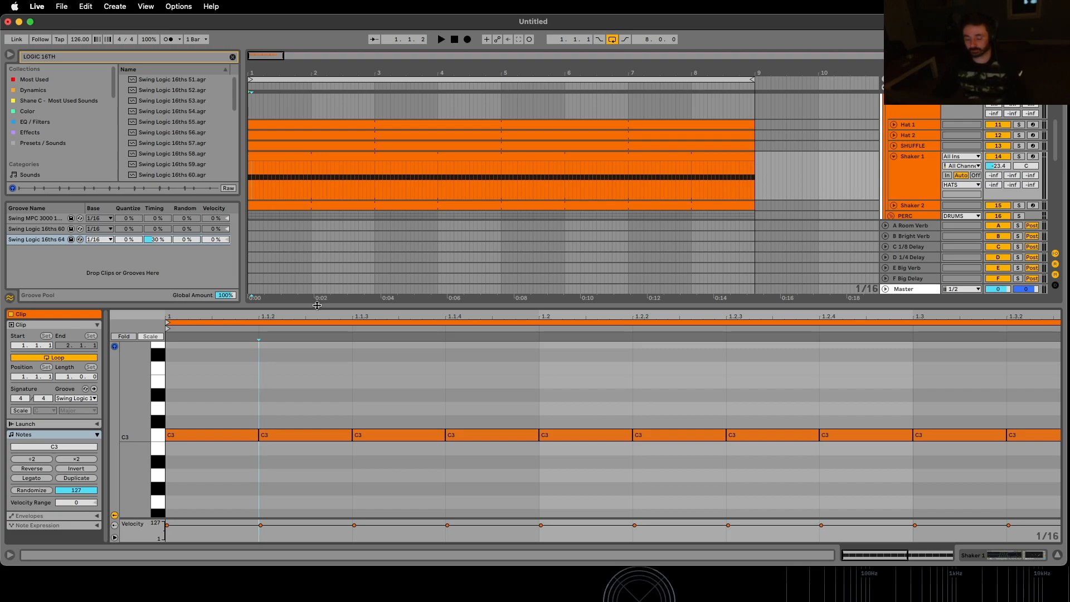
# Step: Hide the Shaker 1 clip's note editor to give the arrangement the full height, keeping the PERC group expanded
pyautogui.doubleClick(316, 305)
pyautogui.scroll(1, 770, 335)
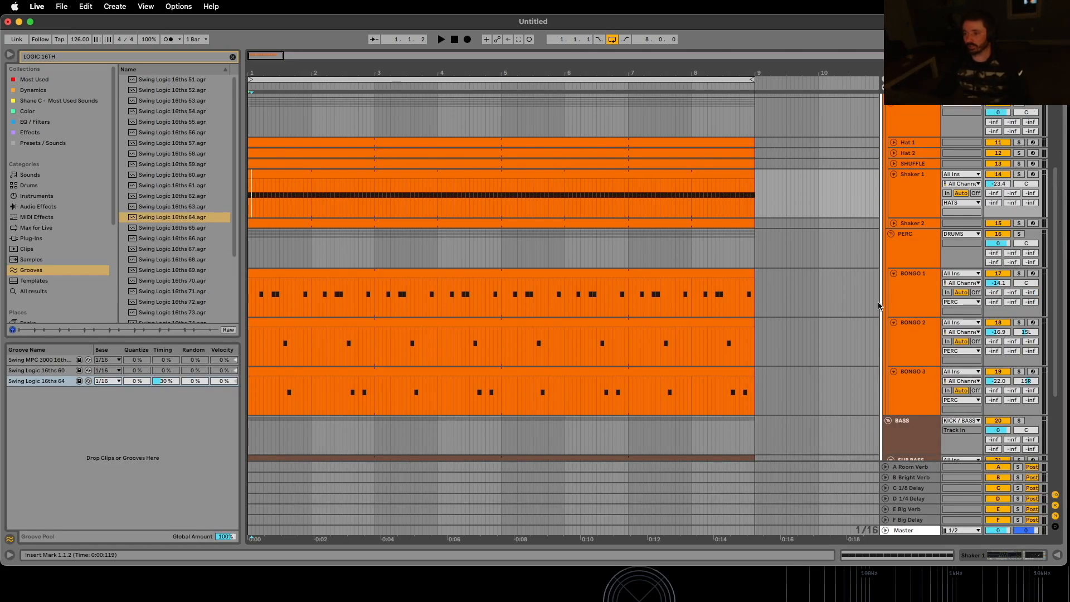
pyautogui.click(891, 234)
pyautogui.click(891, 234)
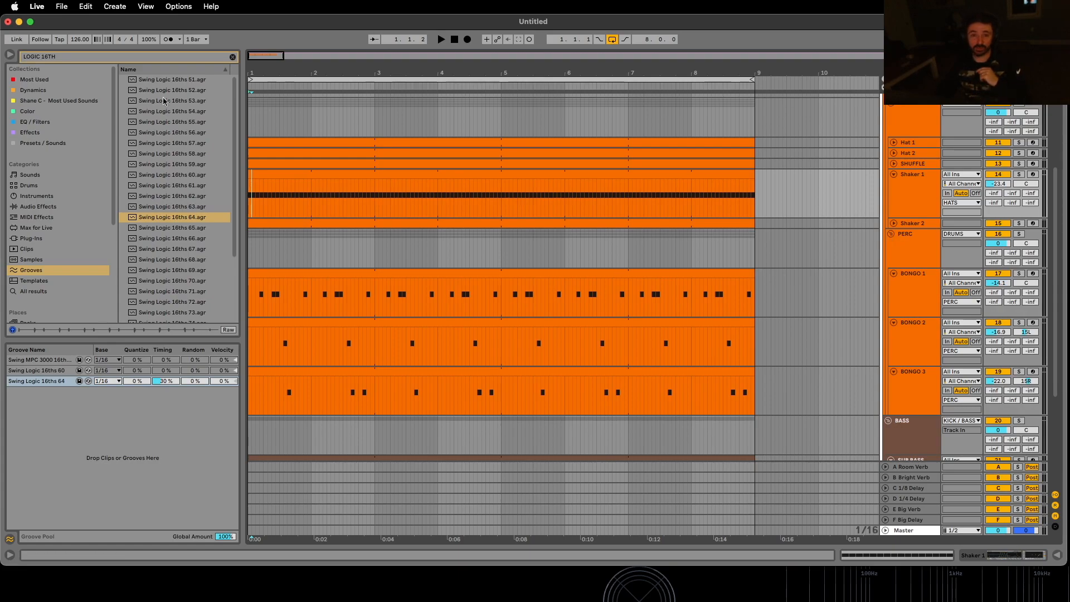
# Step: Clear the browser search and select the Velocity device among the MIDI Effects
pyautogui.click(232, 57)
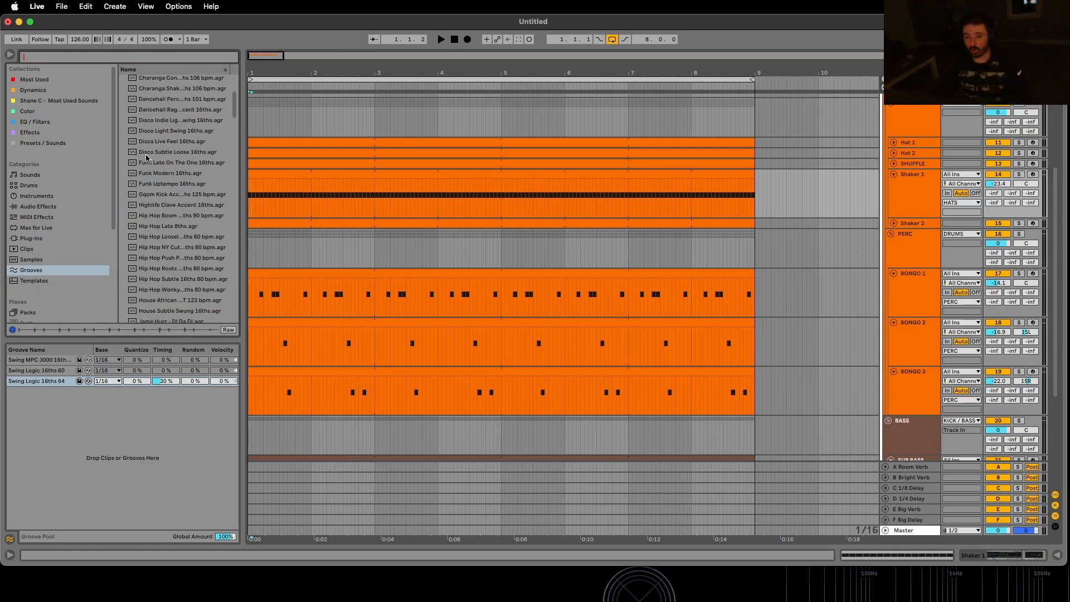
pyautogui.click(67, 79)
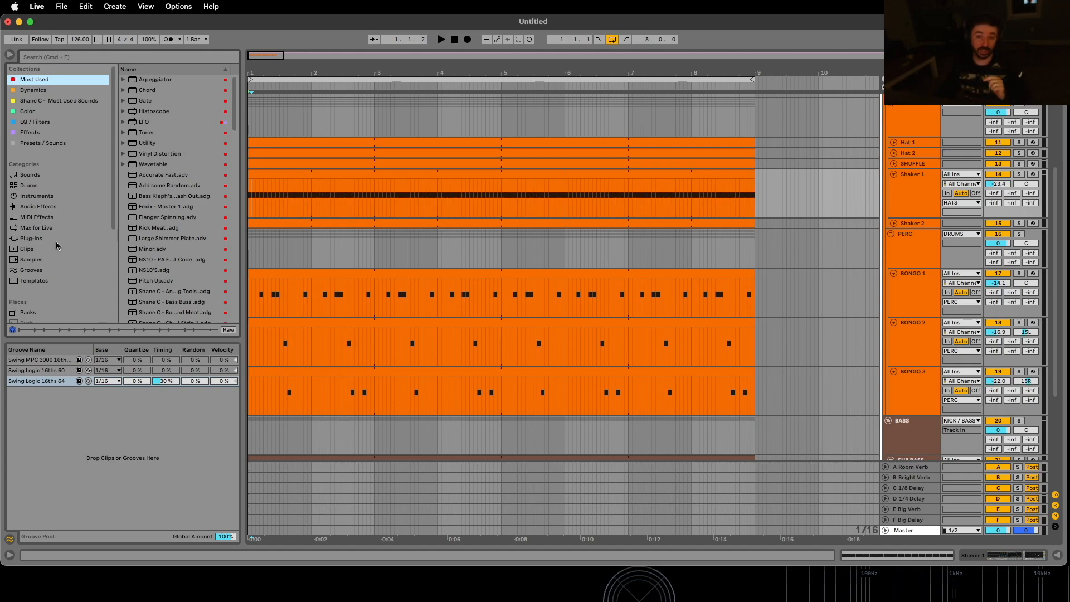
pyautogui.click(45, 229)
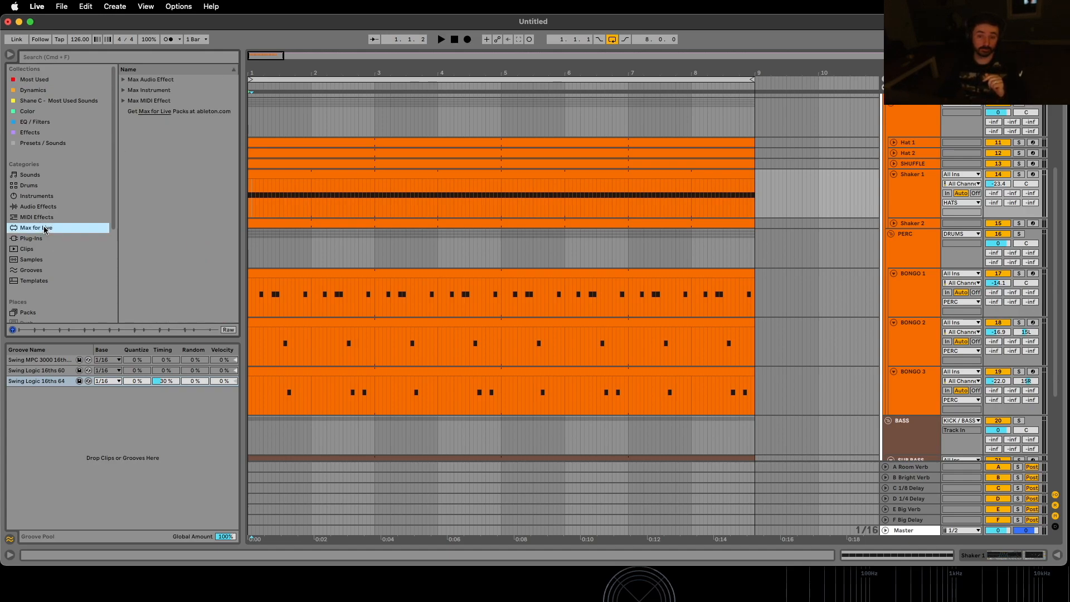
pyautogui.click(48, 219)
pyautogui.click(147, 222)
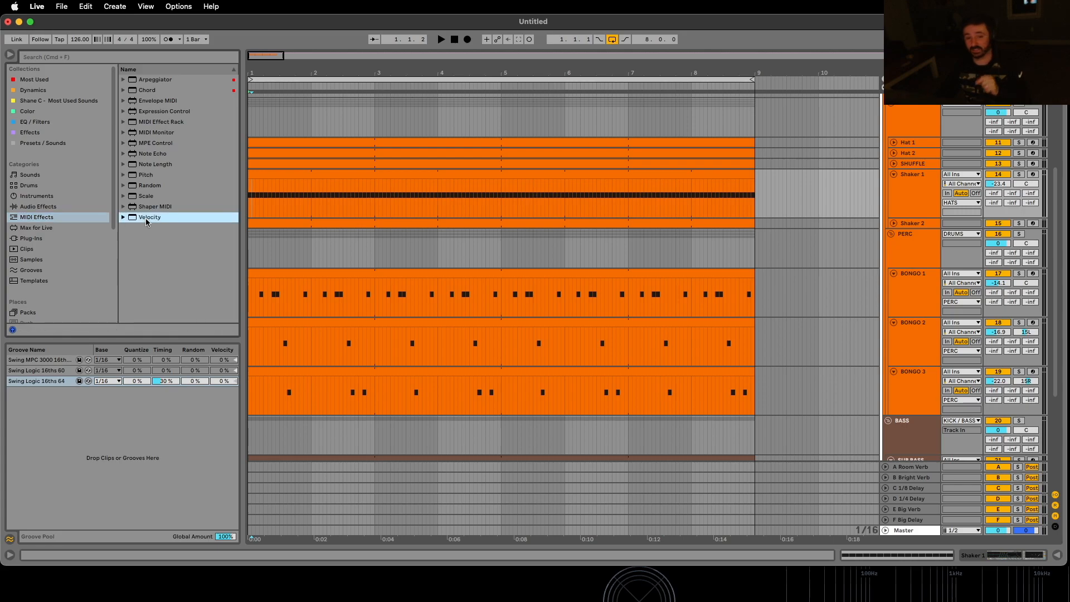
# Step: Fold the BONGO 1, BONGO 2, BONGO 3, SUB BASS and Shaker 1 tracks in the arrangement
pyautogui.click(893, 273)
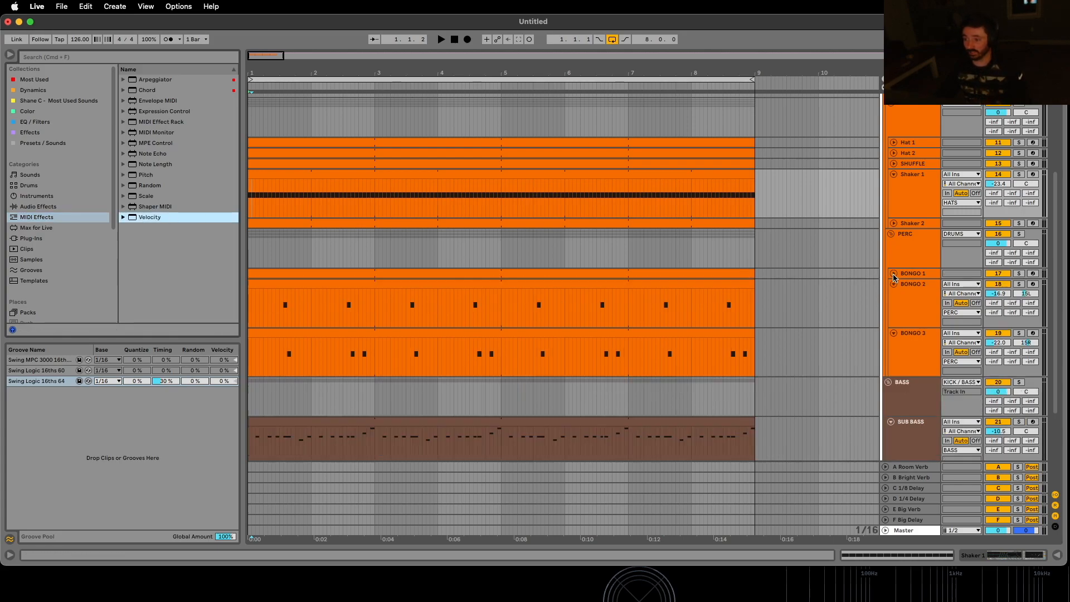
pyautogui.click(893, 284)
pyautogui.click(893, 294)
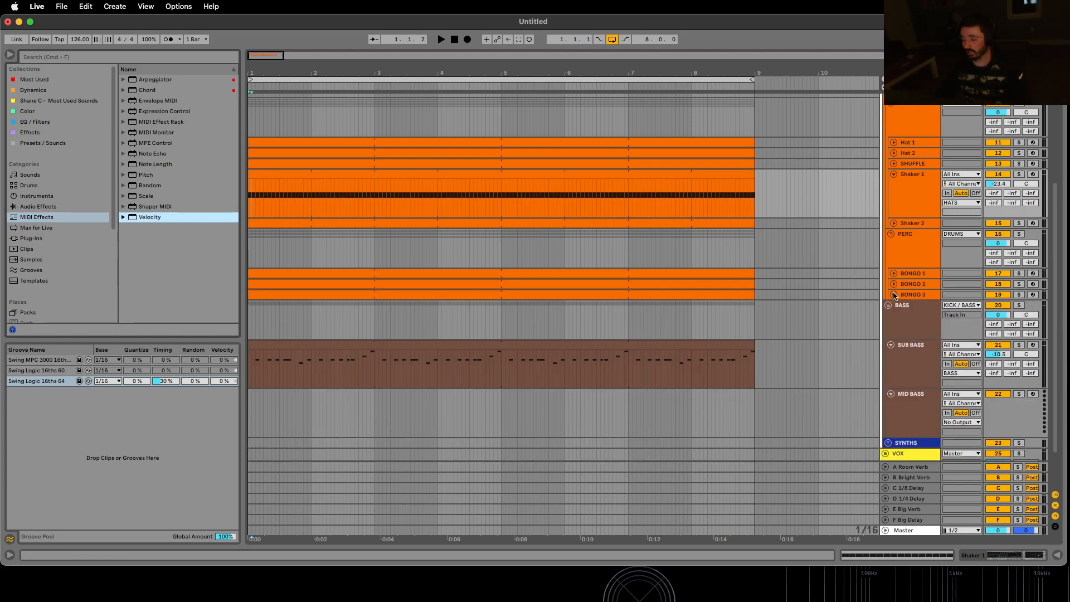
pyautogui.click(890, 344)
pyautogui.scroll(3, 891, 229)
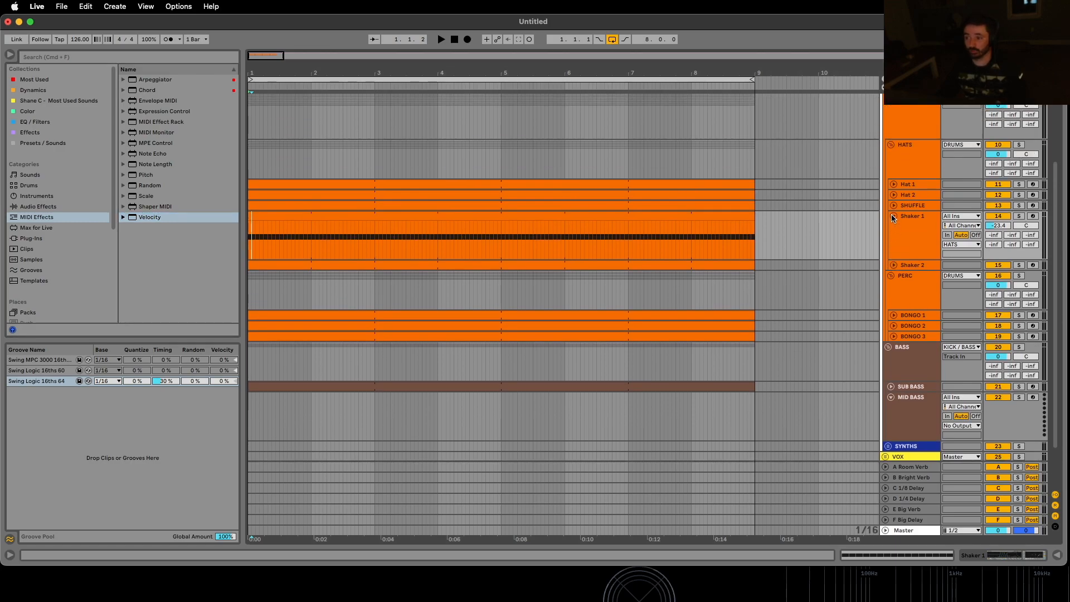
pyautogui.click(893, 217)
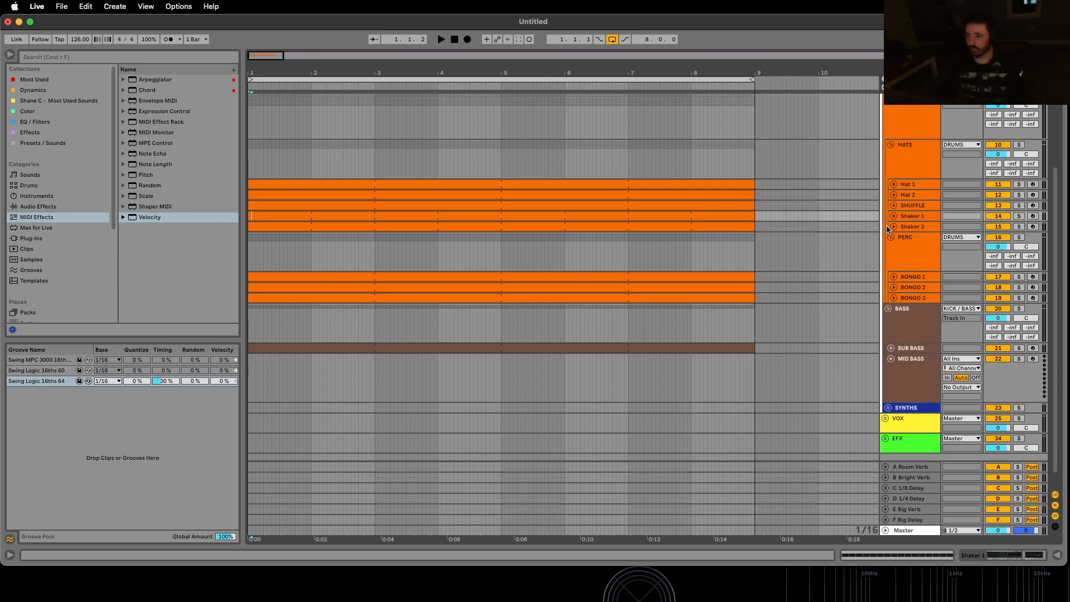
# Step: Add the Velocity preset Add some Random in front of the instrument on the SHUFFLE track
pyautogui.click(123, 218)
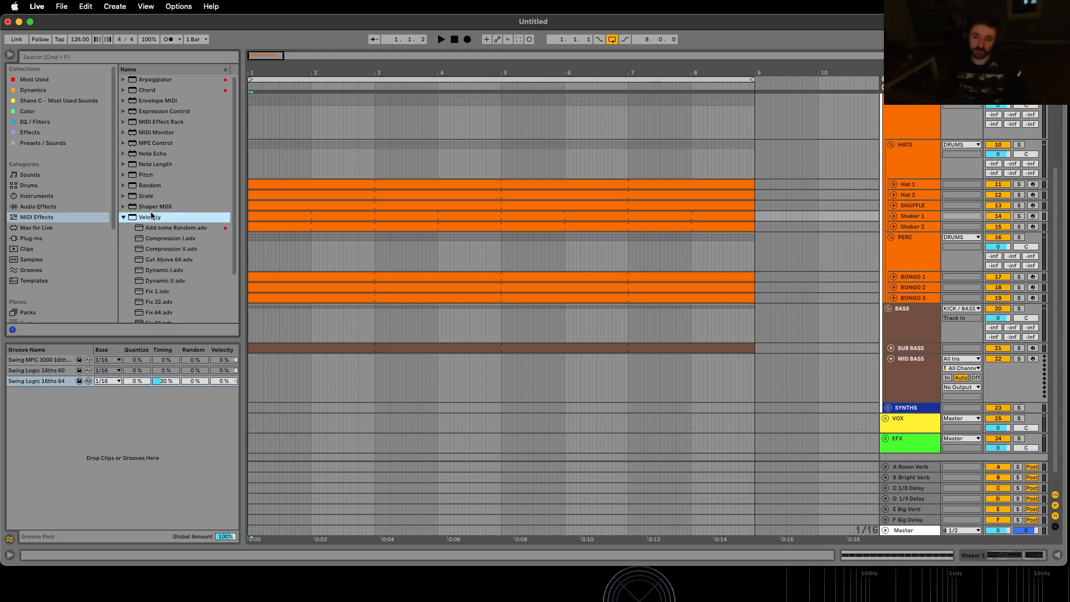
pyautogui.click(151, 229)
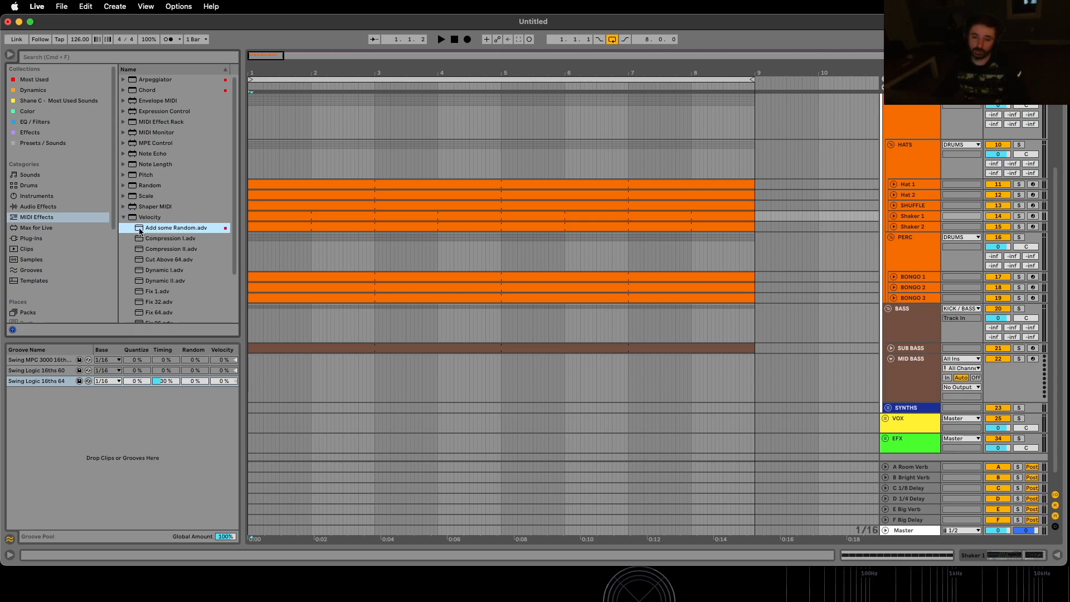
pyautogui.moveTo(204, 232); pyautogui.dragTo(909, 207)
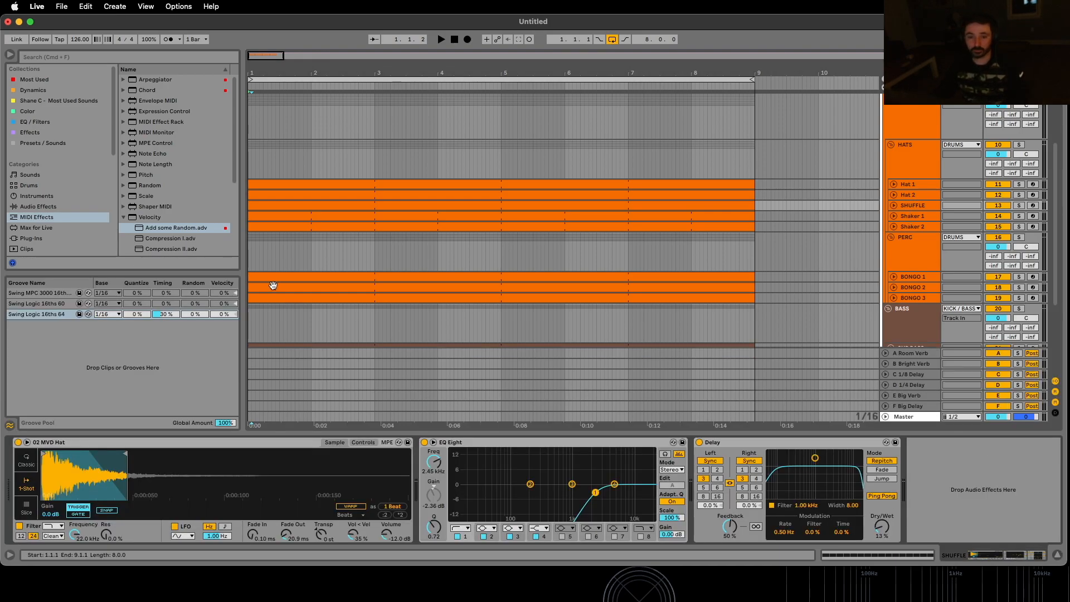
pyautogui.moveTo(49, 323); pyautogui.dragTo(577, 203)
pyautogui.click(199, 527)
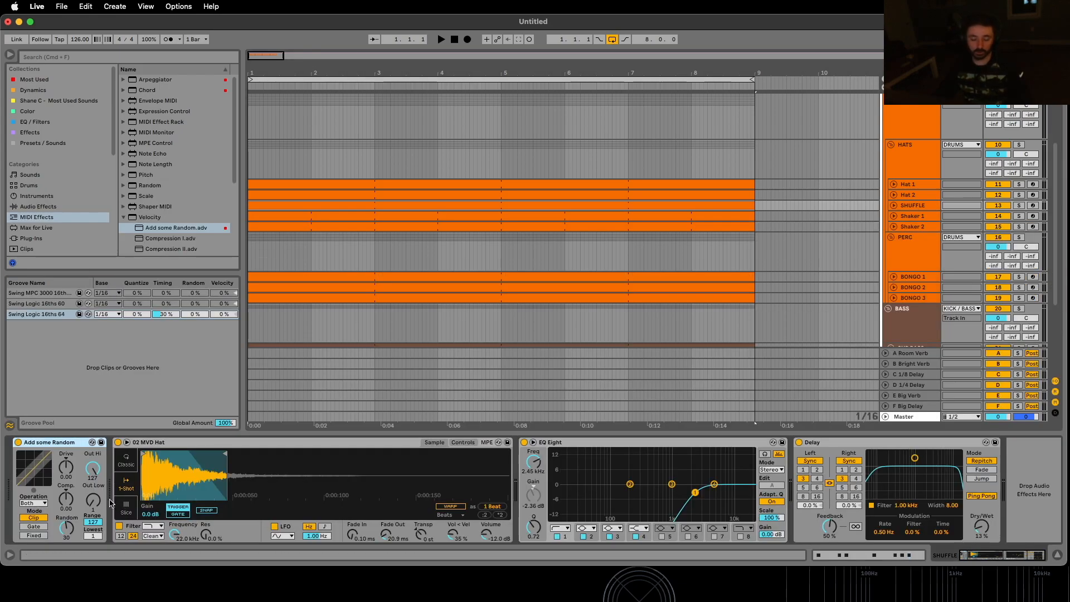
# Step: Set the SHUFFLE velocity effect's Out Hi to 100 and Out Low to 80
pyautogui.click(93, 479)
pyautogui.write('1')
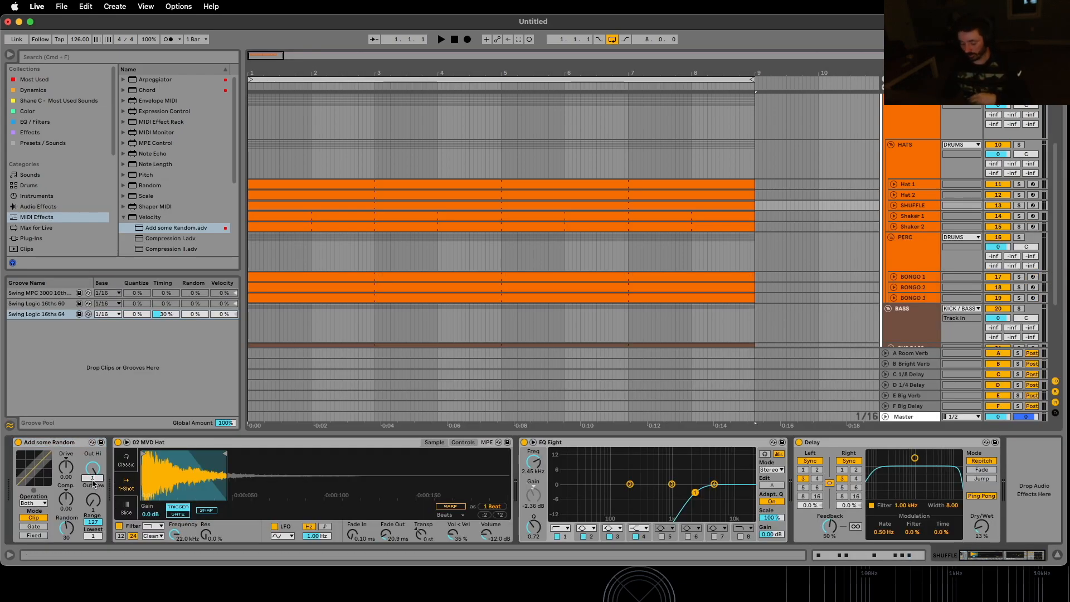
pyautogui.write('00')
pyautogui.press('Return')
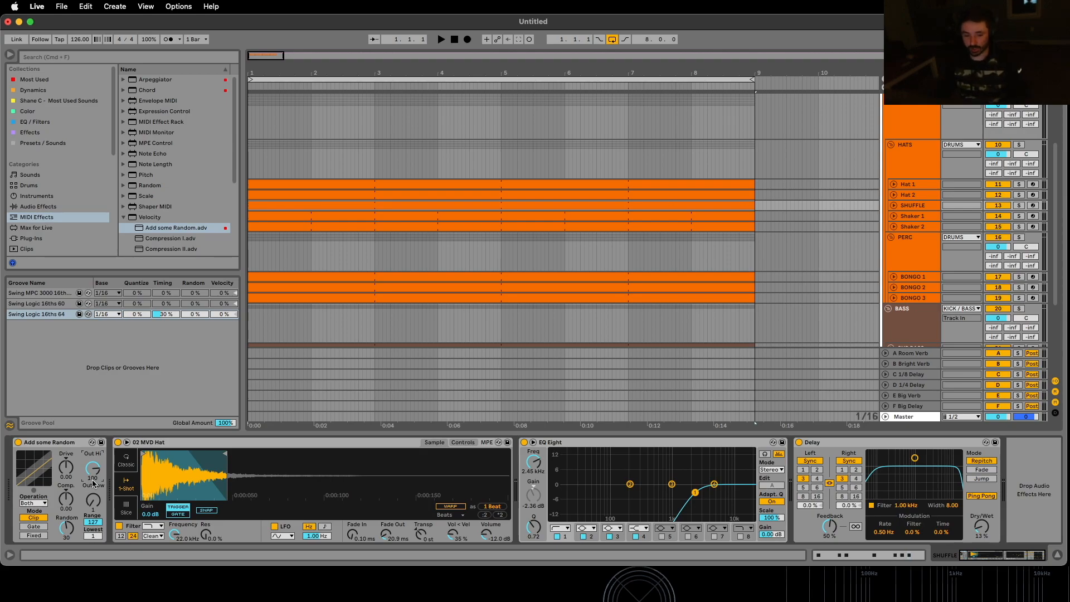
pyautogui.click(95, 511)
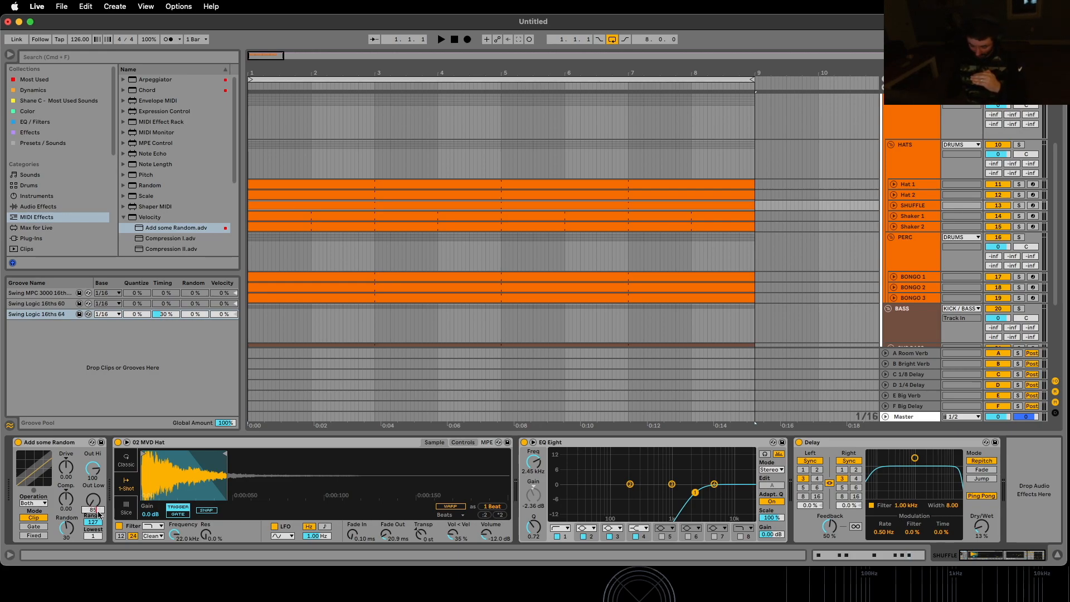
pyautogui.write('80')
pyautogui.press('Return')
# Step: Set the SHUFFLE velocity effect's Drive to 0.20 and Random to 20
pyautogui.click(66, 477)
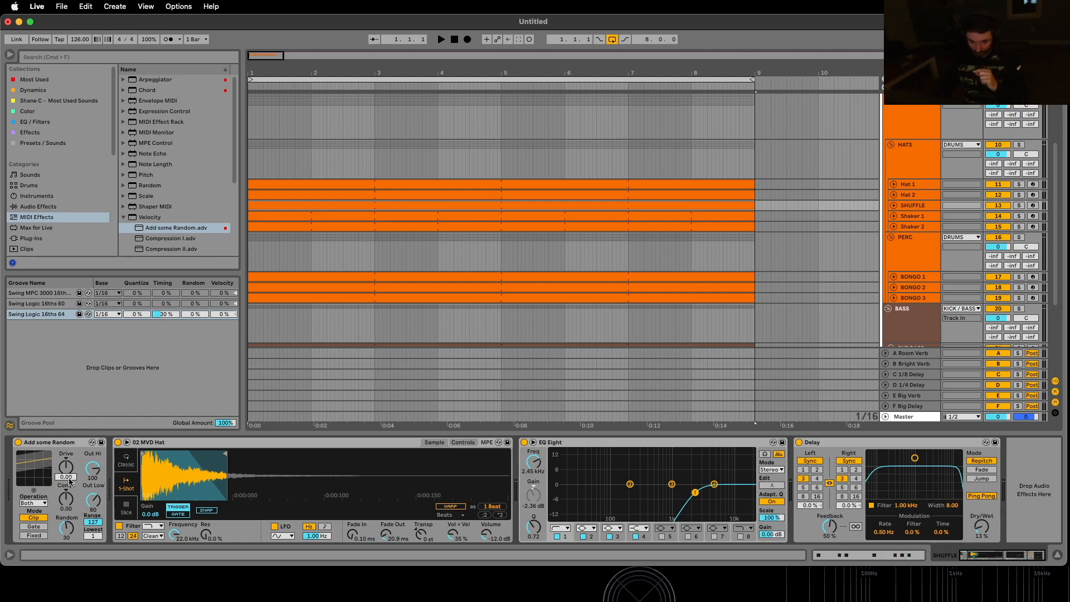
pyautogui.write('.20')
pyautogui.press('Return')
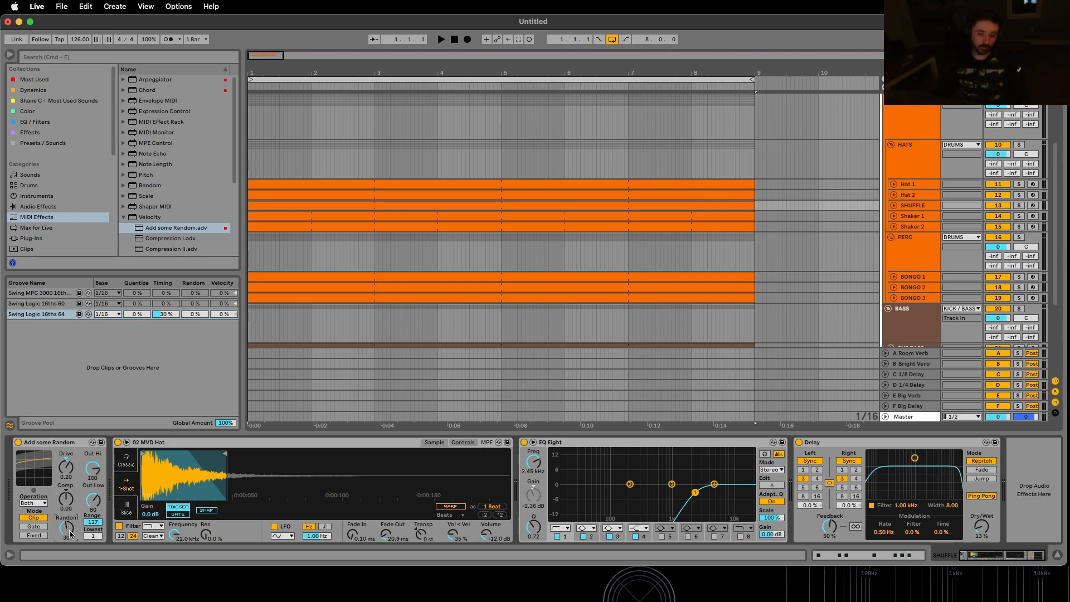
pyautogui.moveTo(66, 528); pyautogui.dragTo(66, 535)
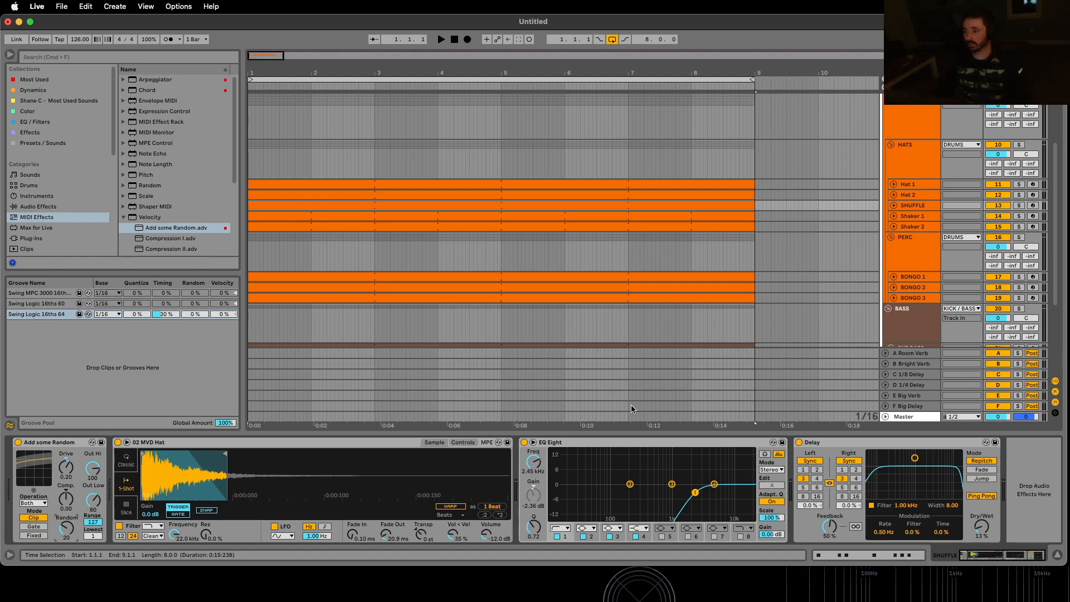
# Step: Solo the SHUFFLE track, turn off its Delay and play the part to hear the velocity variation
pyautogui.click(1019, 205)
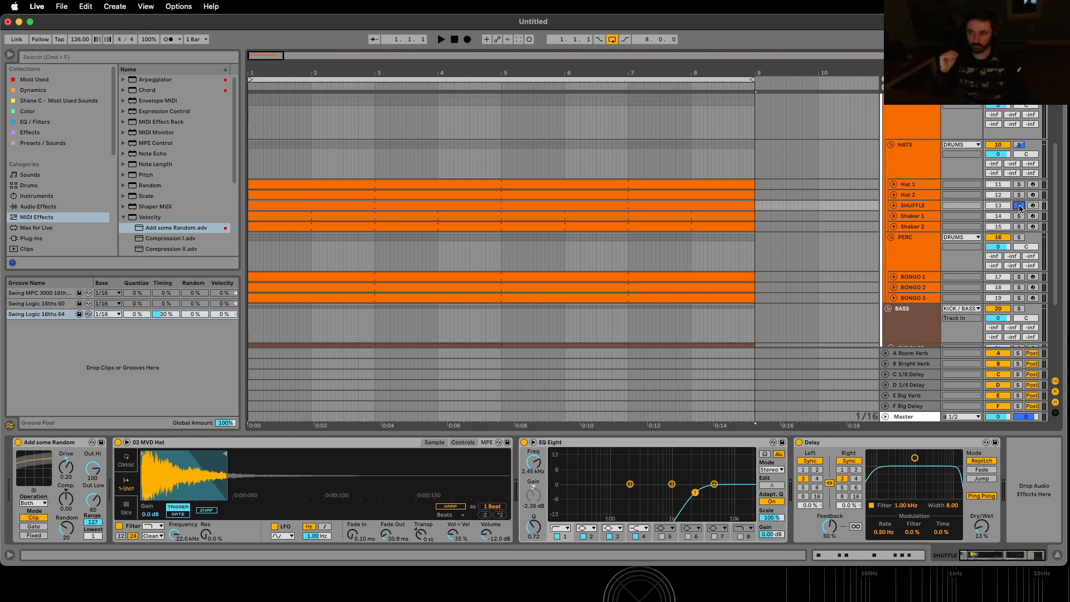
pyautogui.press('space')
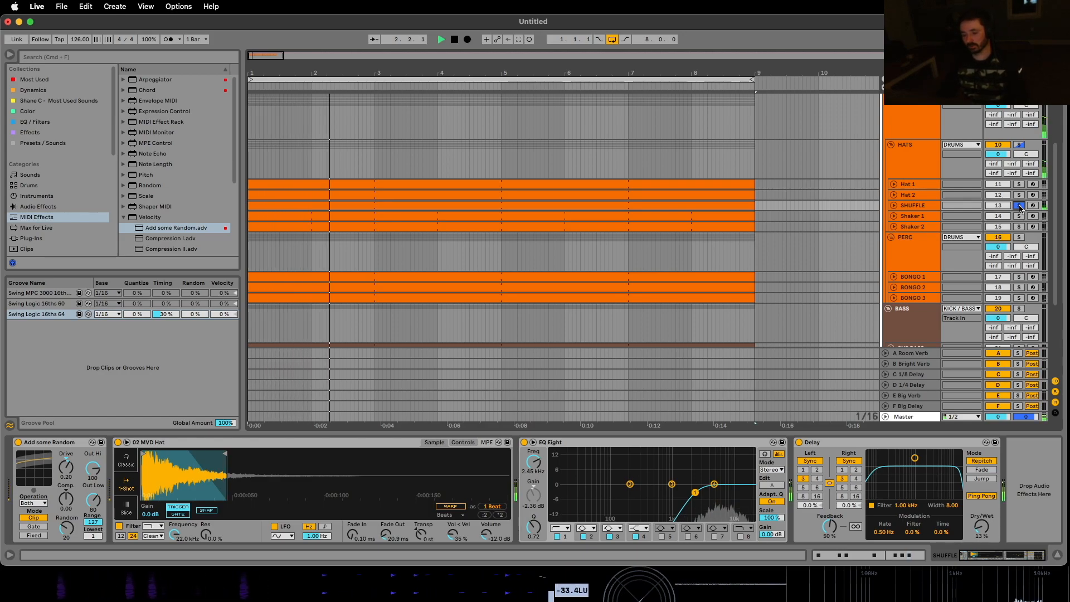
pyautogui.click(800, 443)
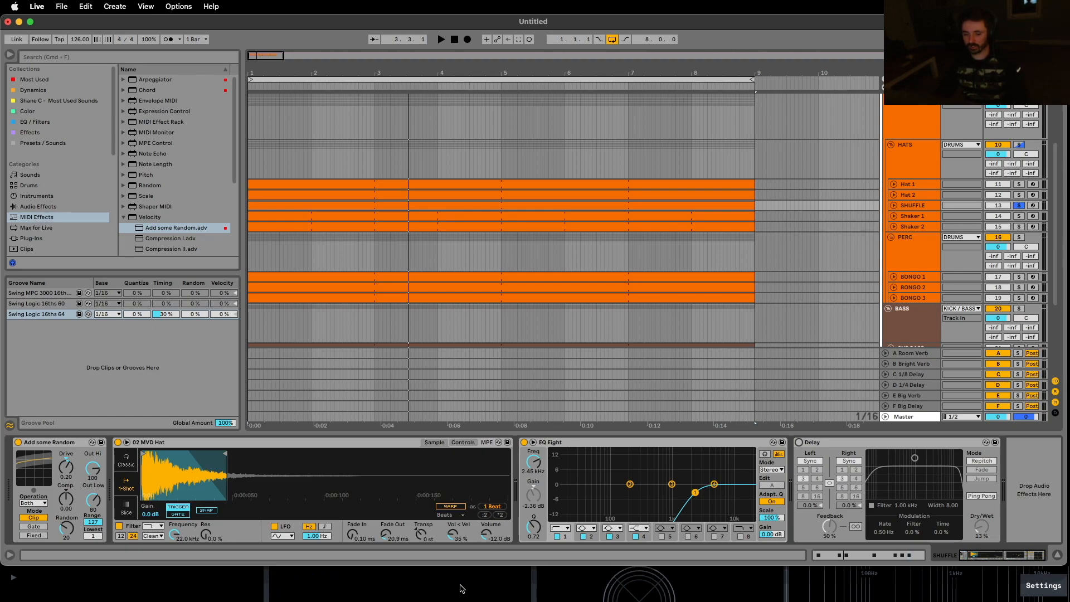
pyautogui.press('space')
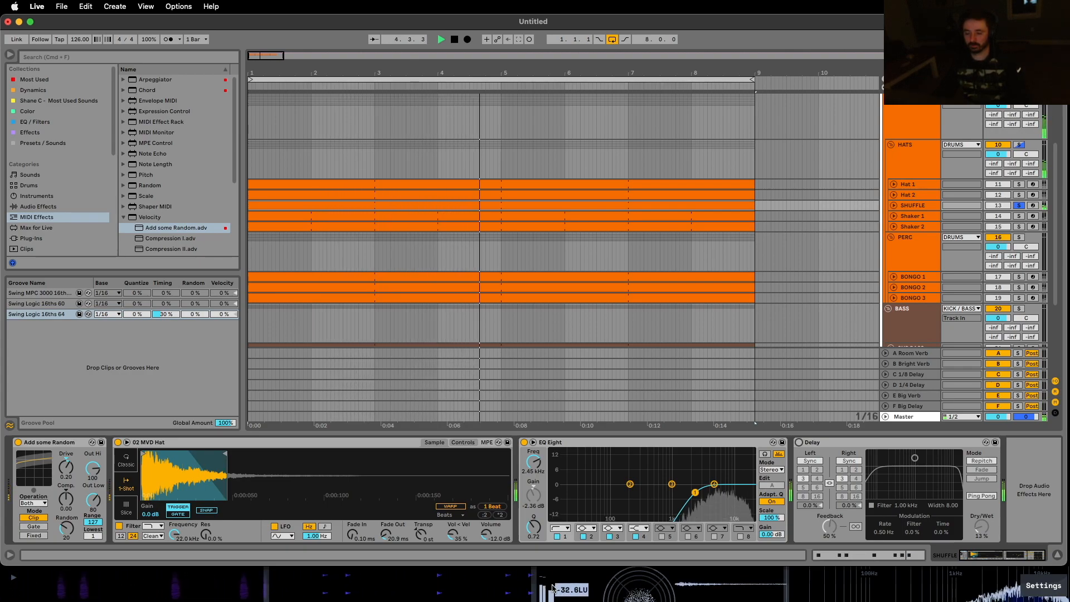
pyautogui.press('space')
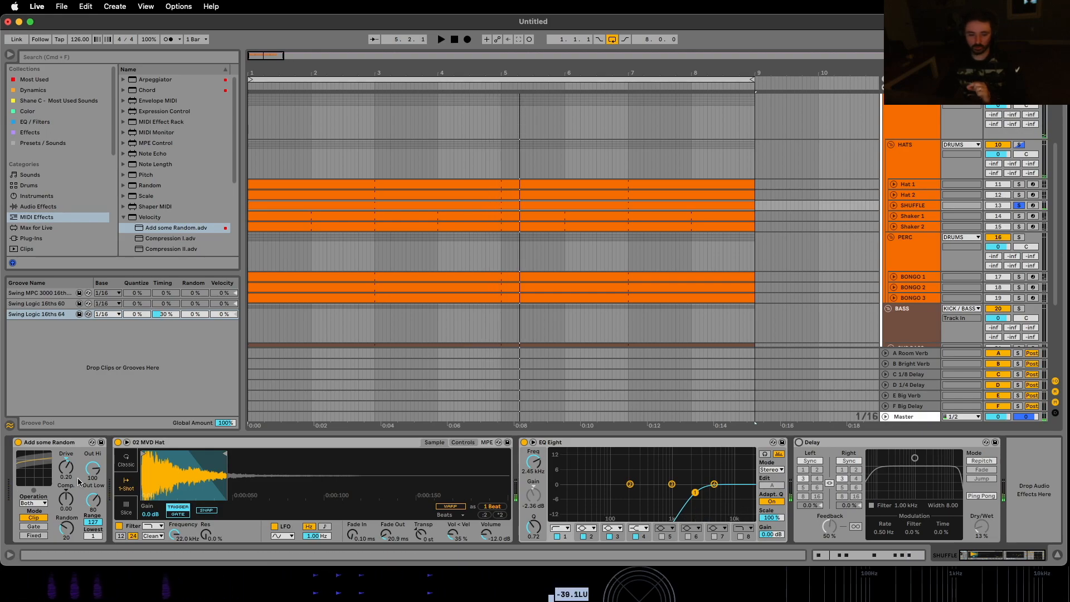
# Step: Adjust the SHUFFLE velocity effect to Out Hi 127, Out Low 46, Random 30 and Drive 0.30 while auditioning it
pyautogui.moveTo(95, 470); pyautogui.dragTo(96, 445)
pyautogui.moveTo(95, 503); pyautogui.dragTo(95, 534)
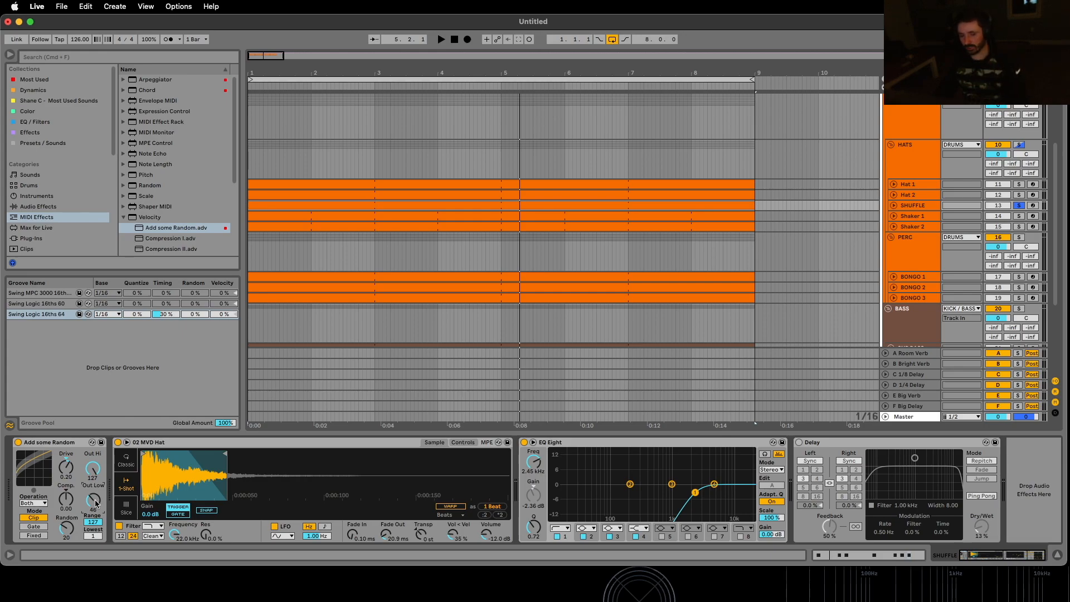
pyautogui.press('space')
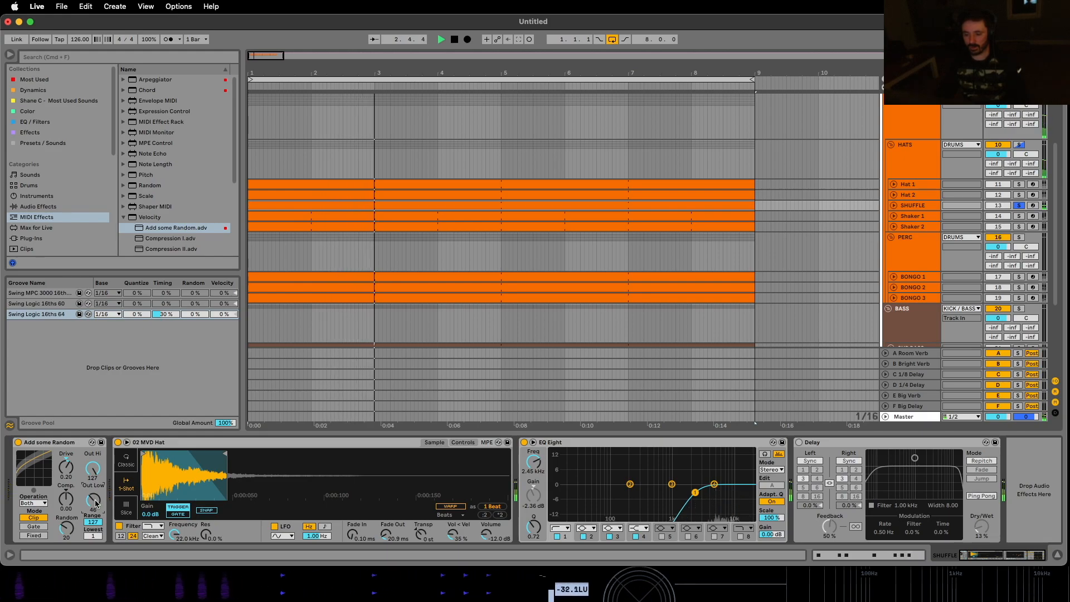
pyautogui.moveTo(69, 538); pyautogui.dragTo(69, 527)
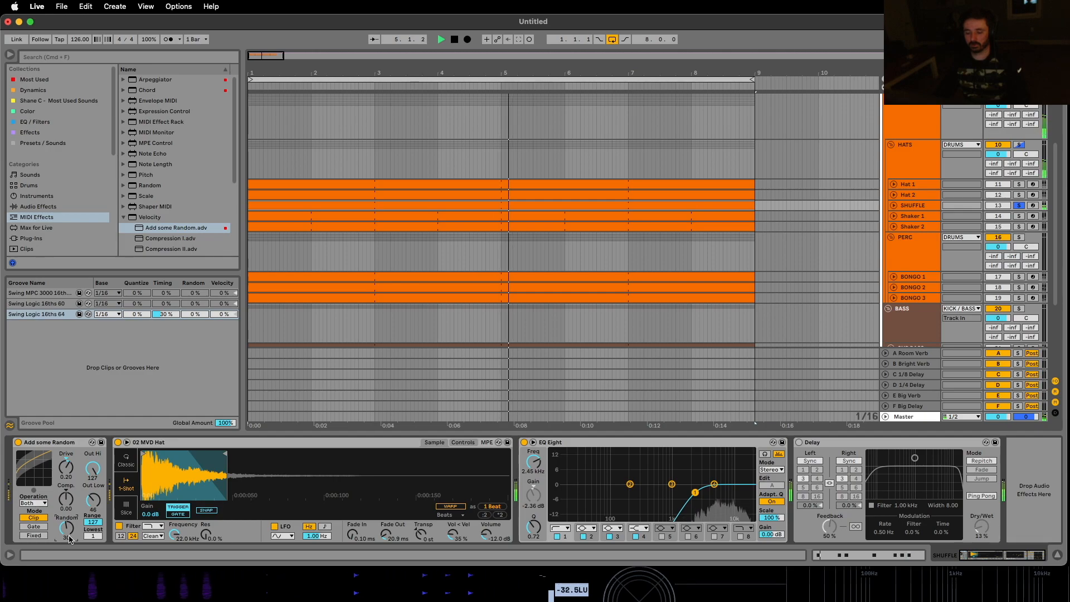
pyautogui.moveTo(68, 482); pyautogui.dragTo(69, 476)
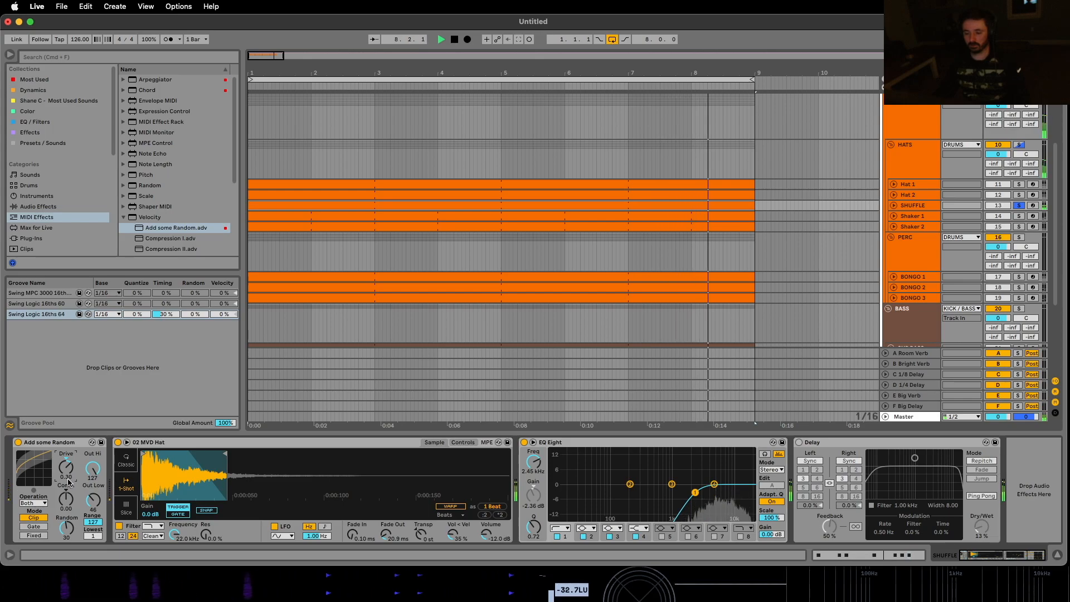
pyautogui.press('space')
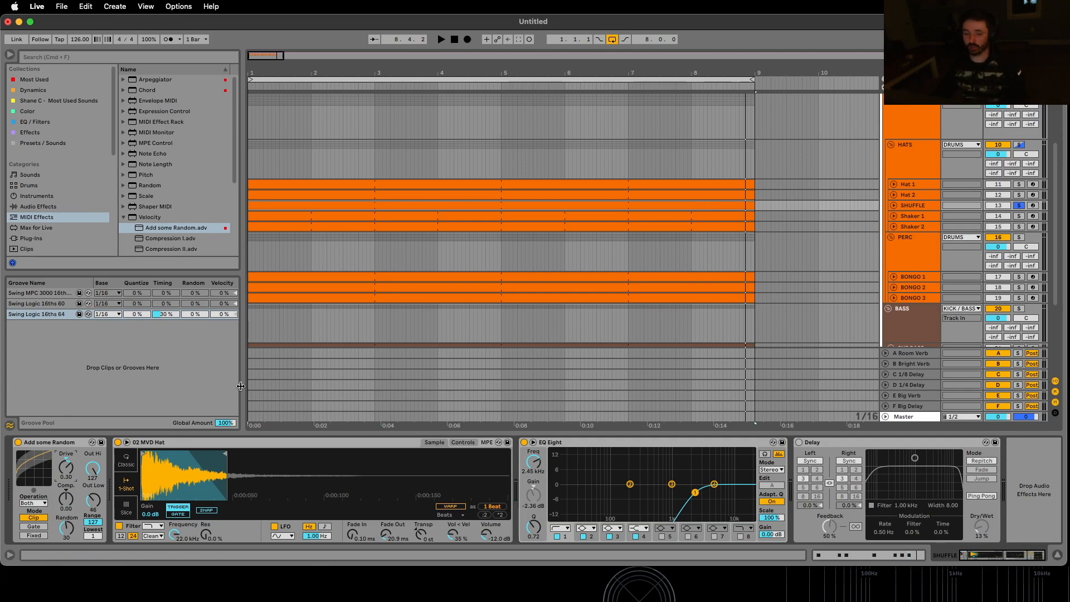
# Step: Copy the SHUFFLE track's Add some Random effect onto the Shaker 1 and Shaker 2 tracks
pyautogui.click(61, 444)
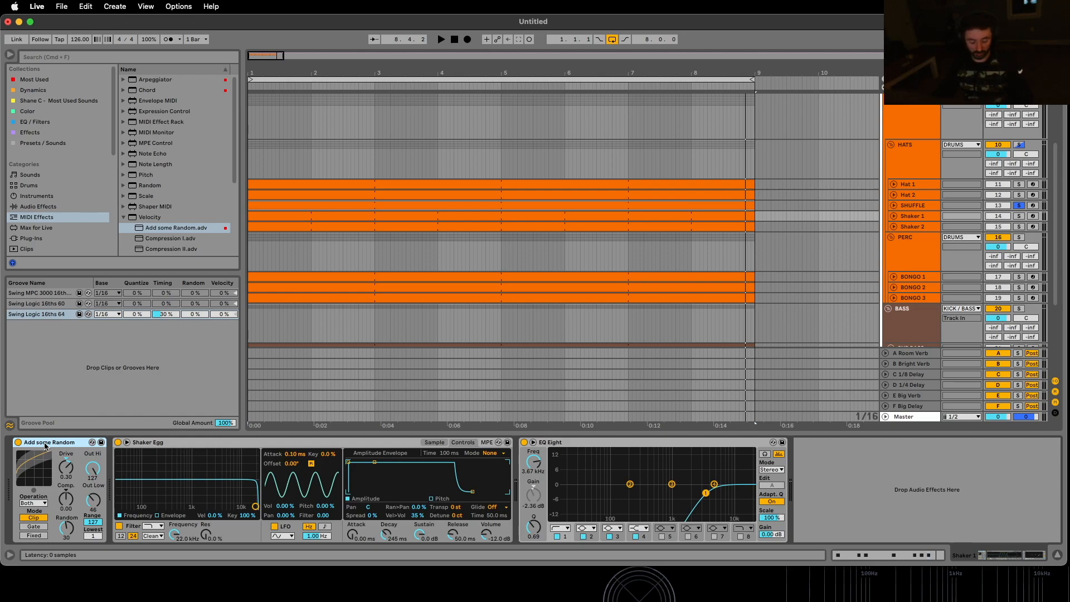
pyautogui.moveTo(46, 445); pyautogui.dragTo(347, 226)
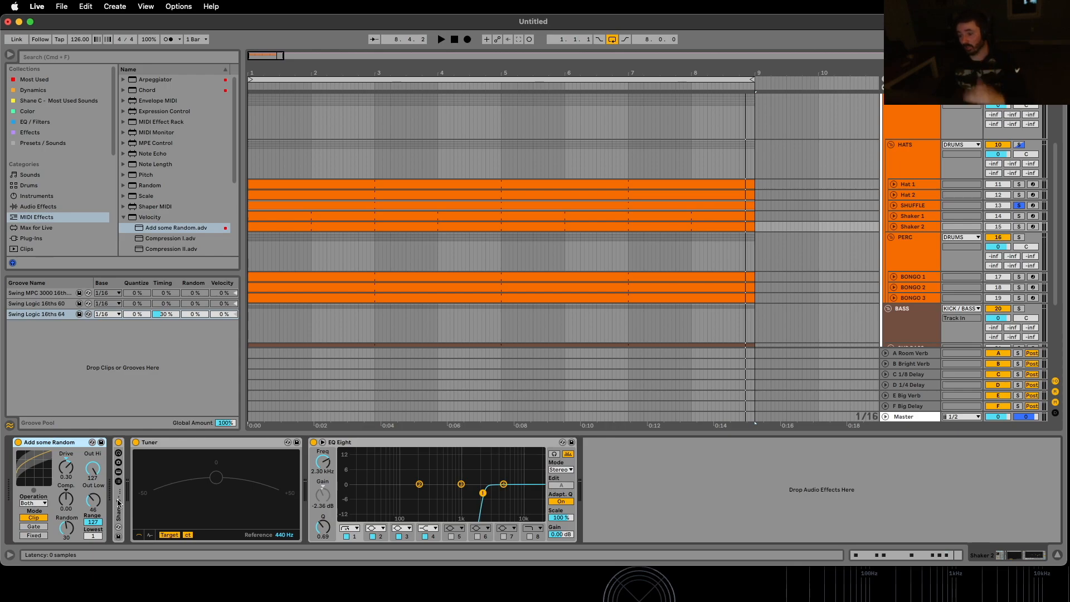
# Step: Solo and play Shaker 1, and set its sampler's velocity-to-volume amount to 50%
pyautogui.click(1018, 216)
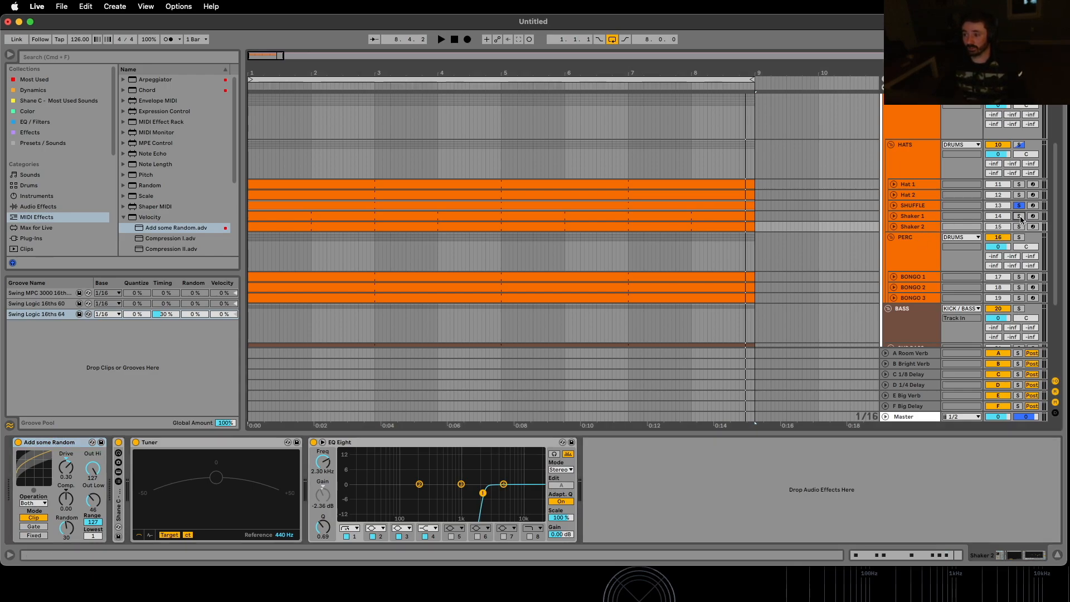
pyautogui.click(928, 218)
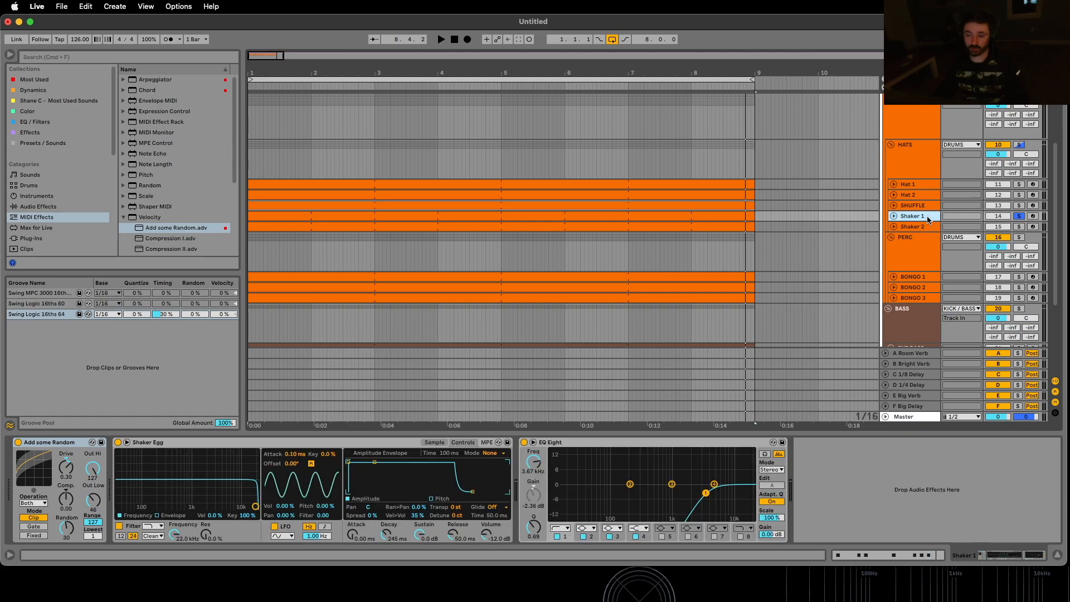
pyautogui.press('space')
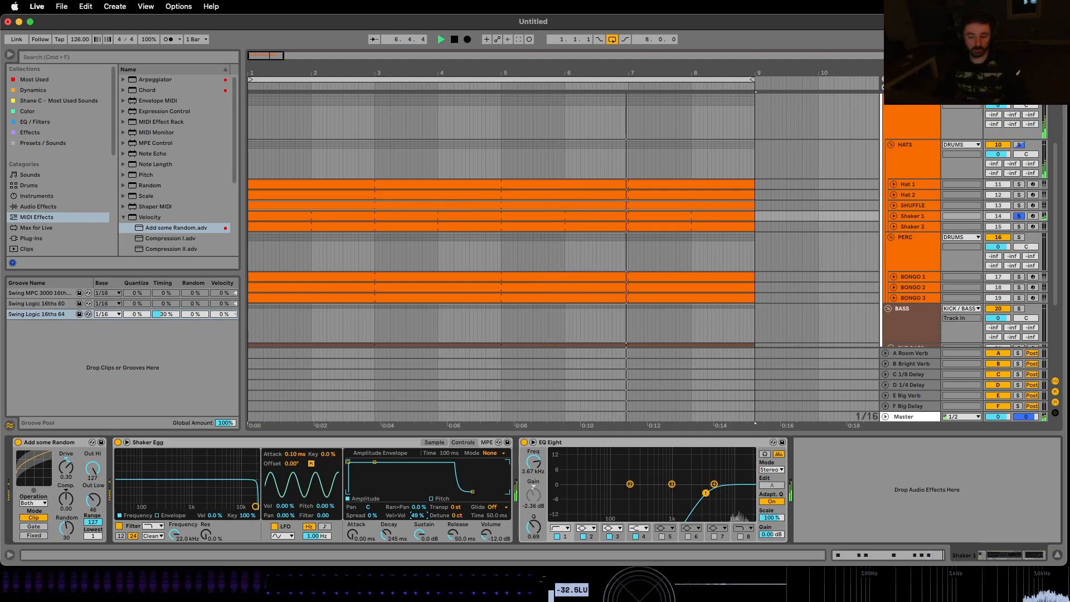
pyautogui.moveTo(417, 515); pyautogui.dragTo(417, 517)
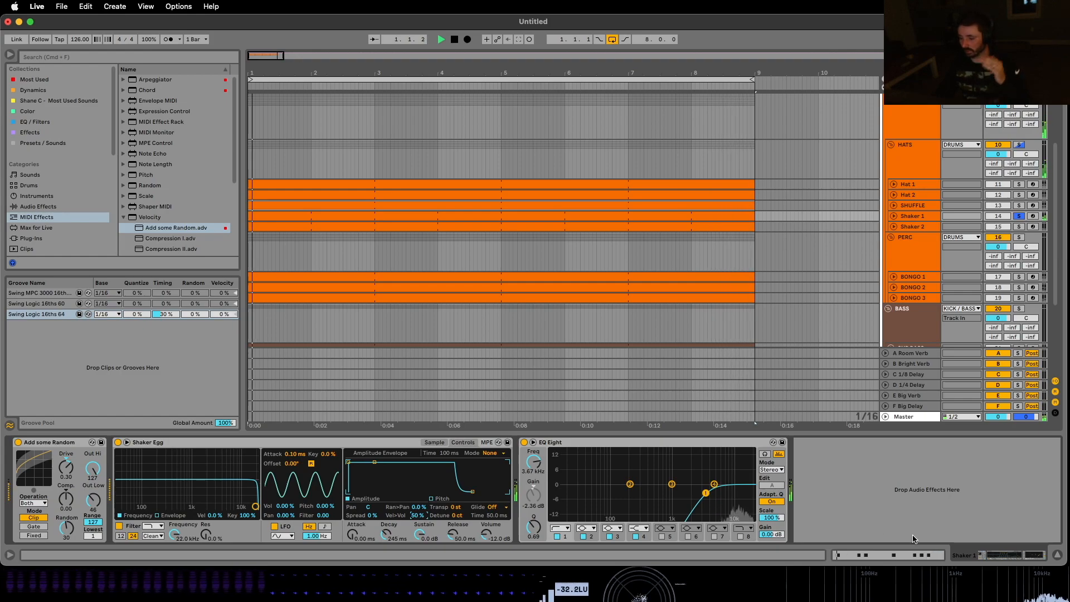
# Step: Add Shaker 2, SHUFFLE, Hat 2 and Hat 1 to the soloed playback, and finish by soloing the whole HATS group
pyautogui.click(1018, 226)
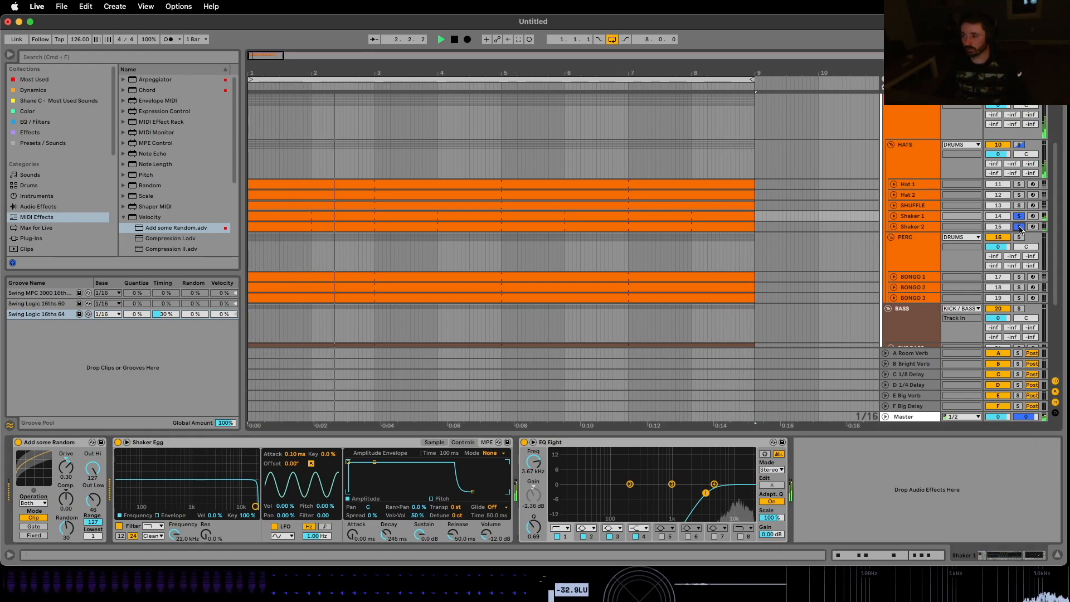
pyautogui.click(927, 226)
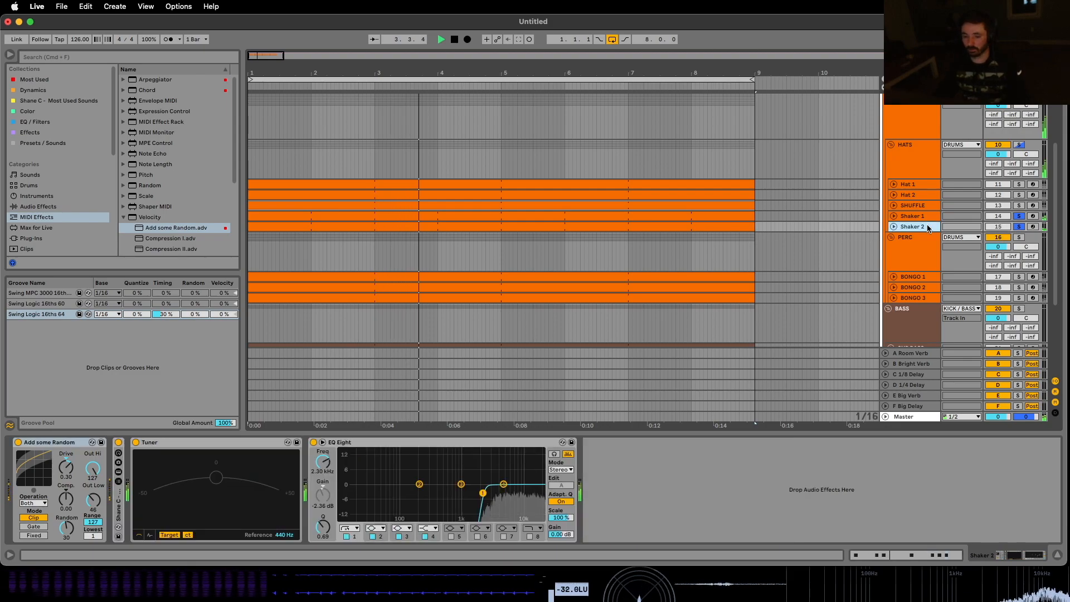
pyautogui.click(1018, 205)
pyautogui.click(1019, 195)
pyautogui.click(1019, 184)
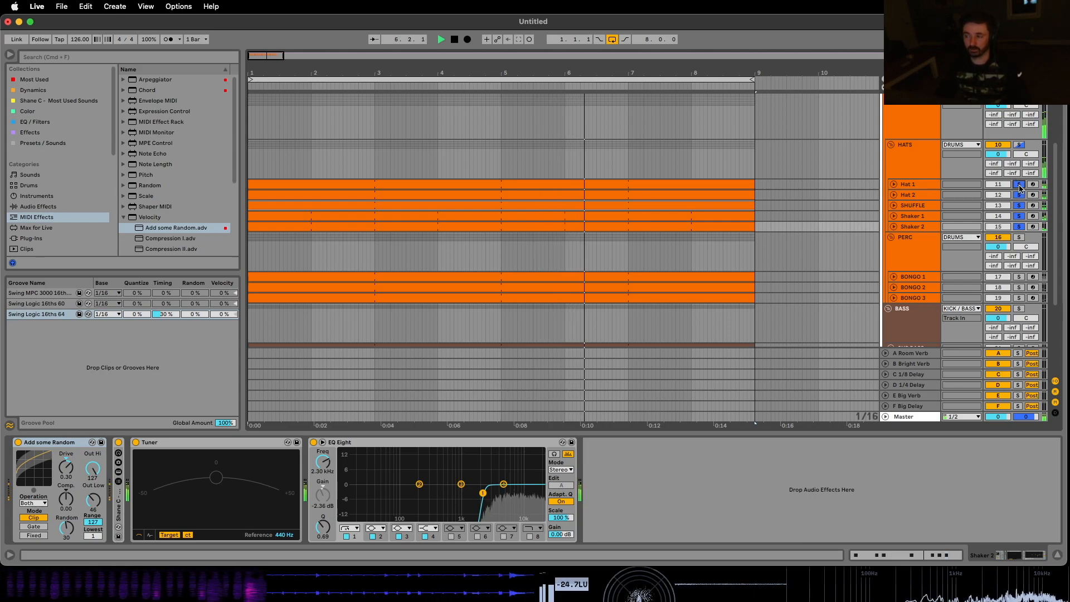
pyautogui.click(1018, 145)
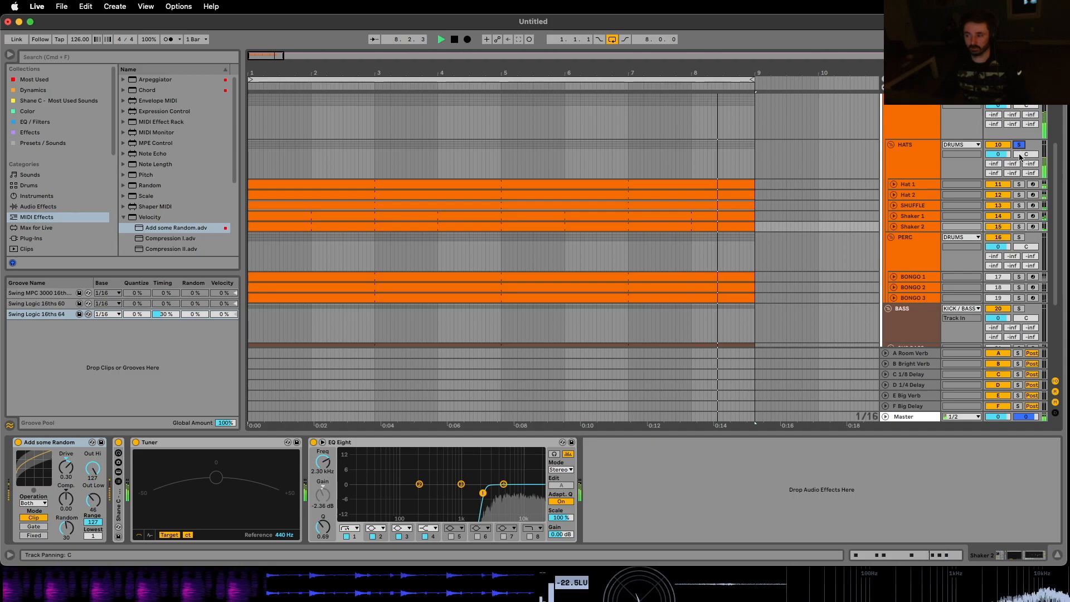
# Step: Stop playback and add the Add some Random velocity preset to the BONGO 1, BONGO 2 and BONGO 3 tracks
pyautogui.click(924, 251)
pyautogui.moveTo(155, 227); pyautogui.dragTo(272, 278)
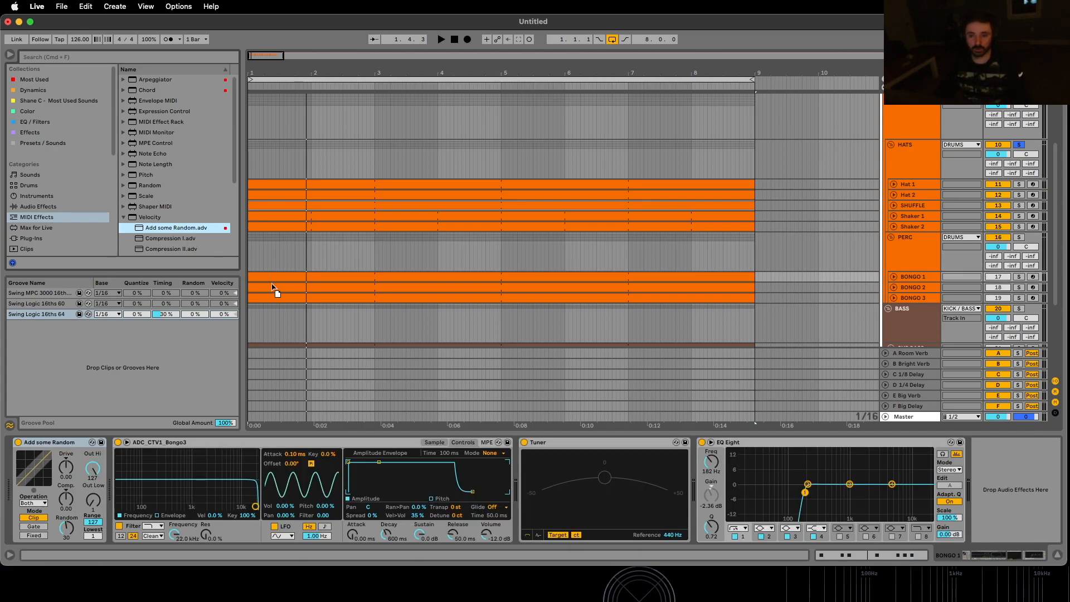
pyautogui.press('Down')
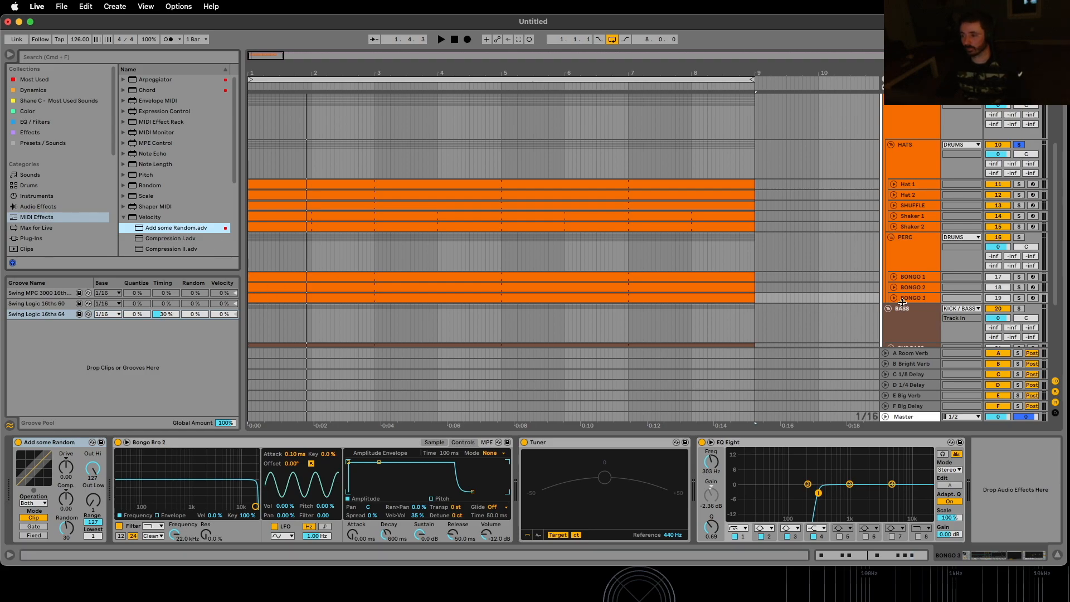
# Step: Set the BONGO 1 velocity effect to Out Hi 100, Out Low 80 and Drive 0.30
pyautogui.click(912, 277)
pyautogui.click(94, 478)
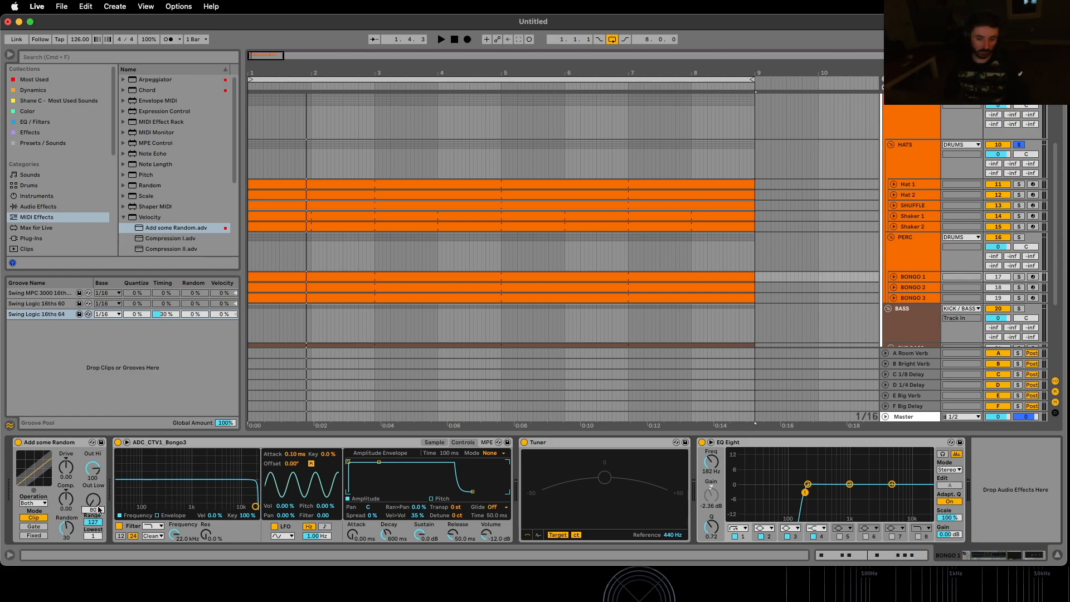
pyautogui.press('Return')
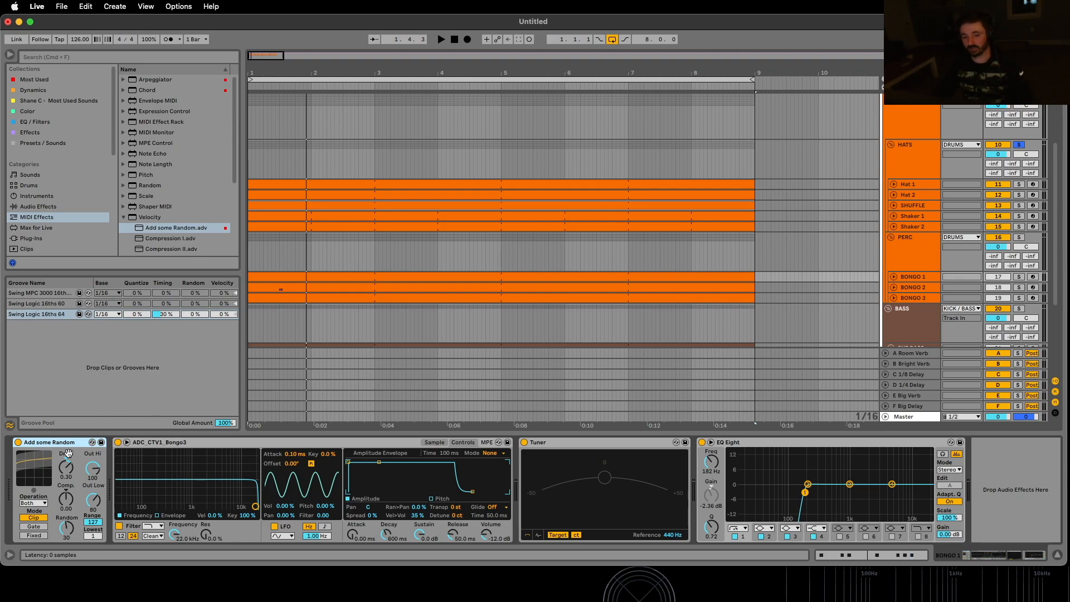
# Step: Copy the adjusted BONGO 1 velocity effect to BONGO 2 and BONGO 3, and delete the default velocity effects on BONGO 3
pyautogui.moveTo(53, 445); pyautogui.dragTo(200, 343)
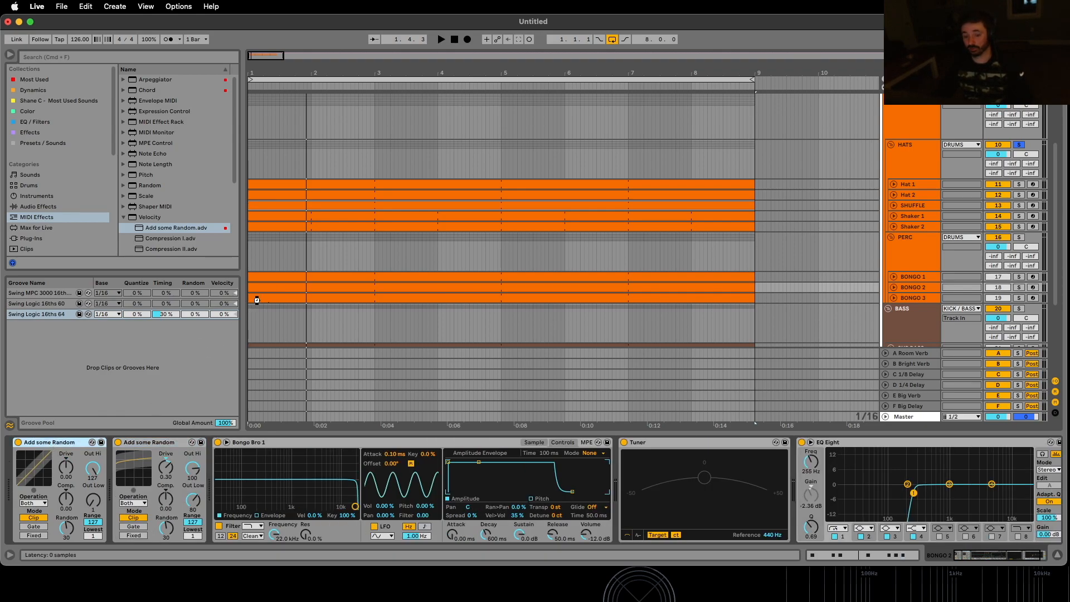
pyautogui.click(257, 300)
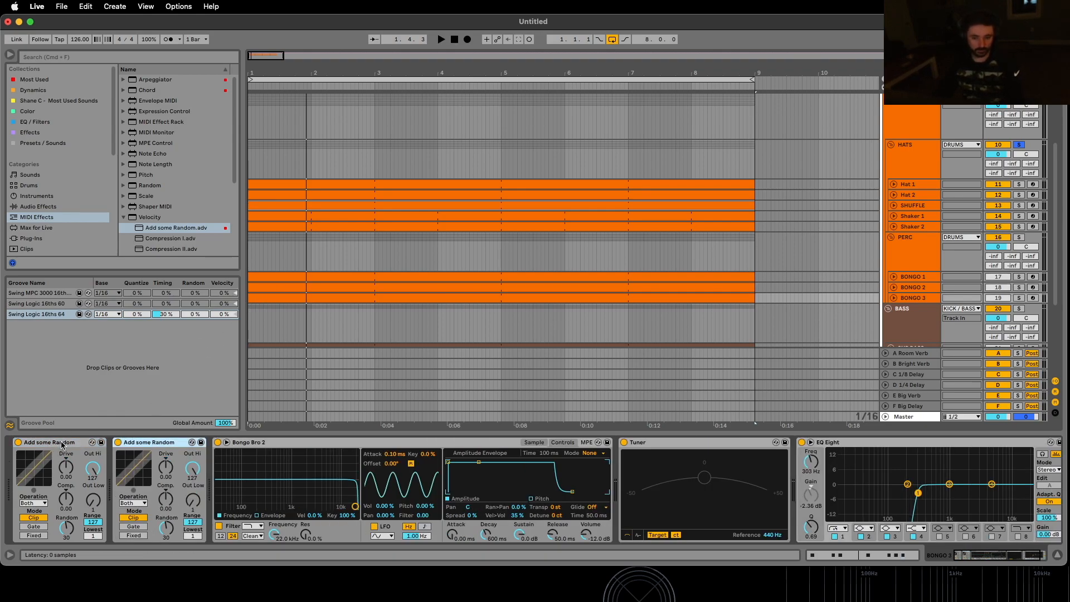
pyautogui.click(294, 291)
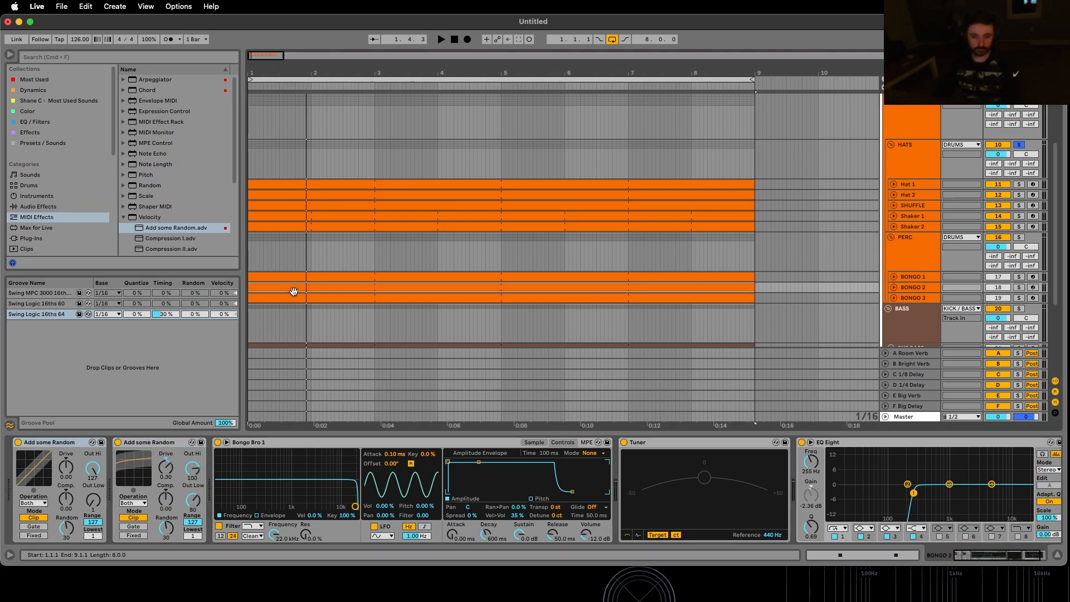
pyautogui.click(149, 446)
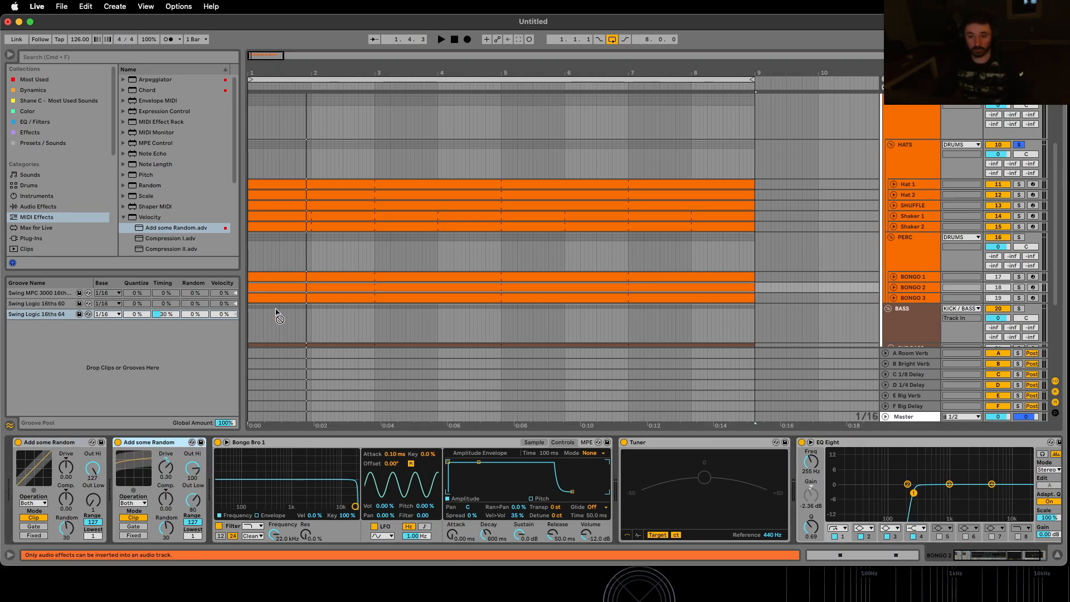
pyautogui.click(276, 302)
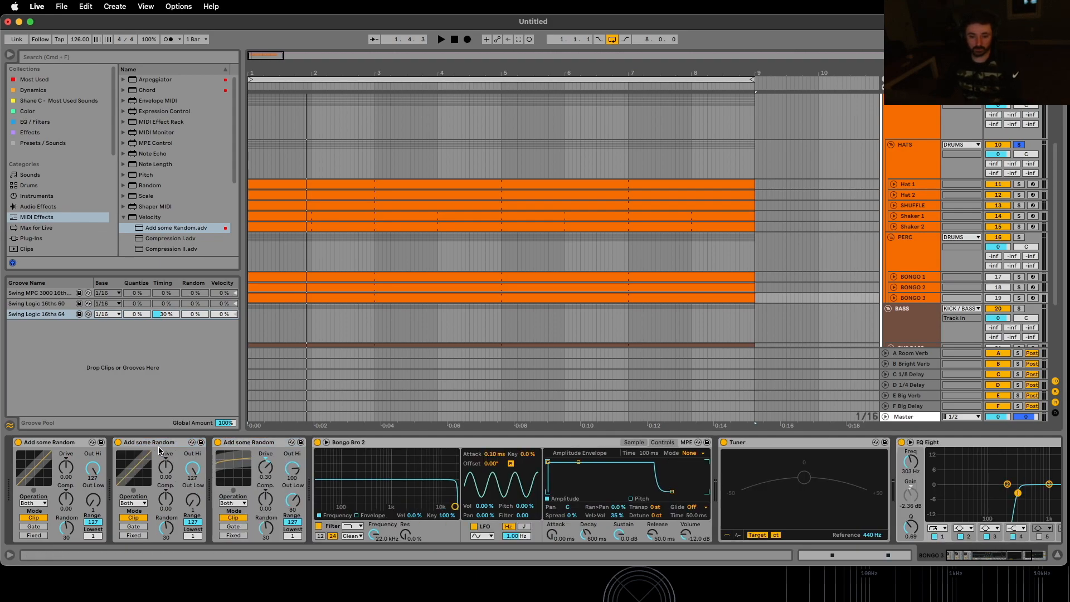
pyautogui.press('Delete')
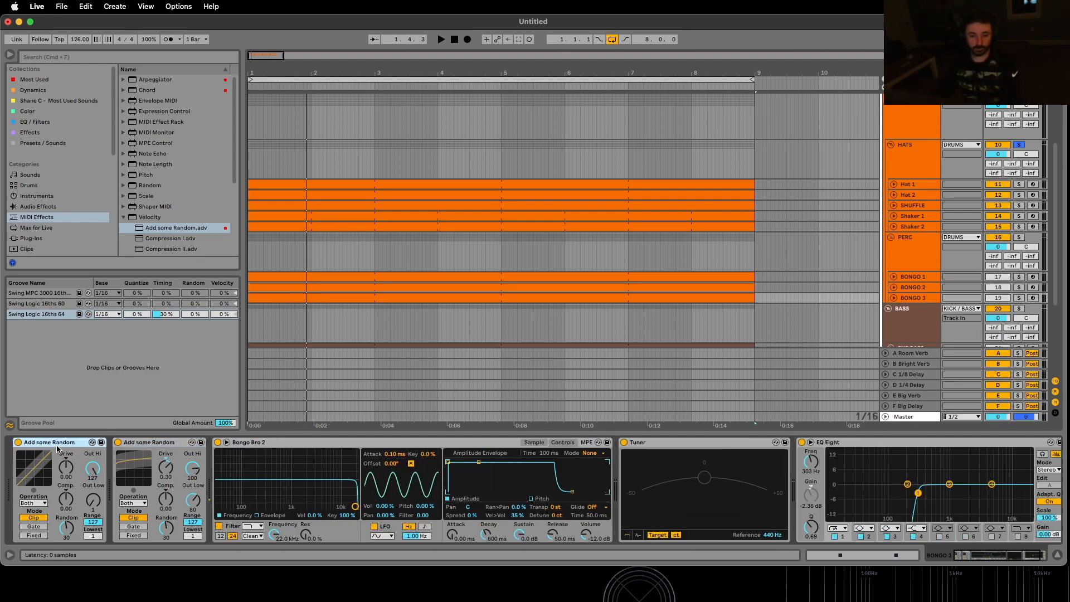
pyautogui.press('Delete')
# Step: Solo and play the PERC group, and audition Swing Logic 16ths 64 with Timing at 0% before undoing that change
pyautogui.click(1019, 238)
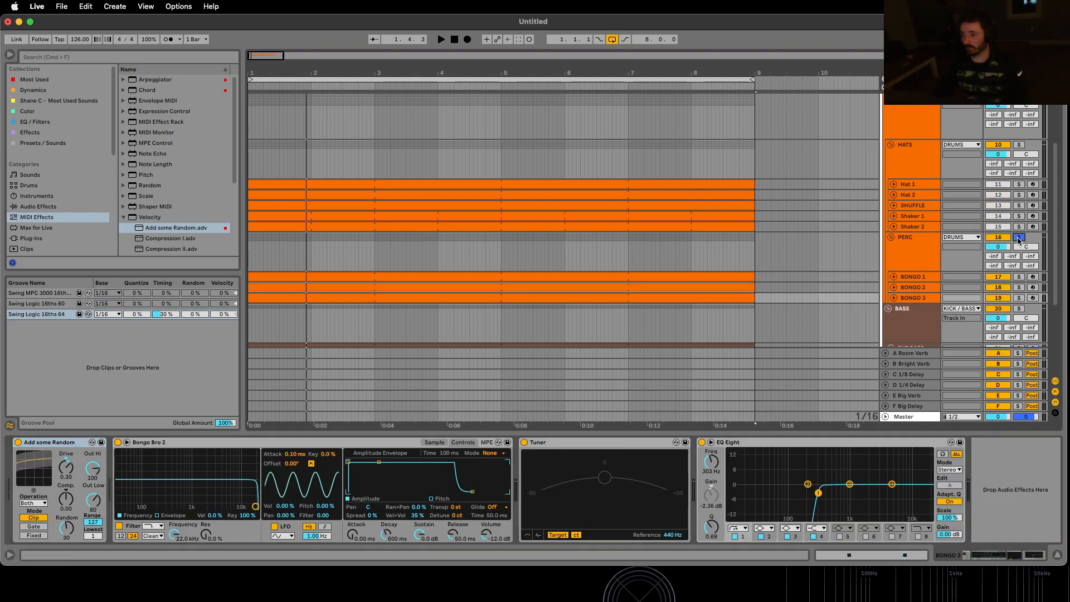
pyautogui.press('space')
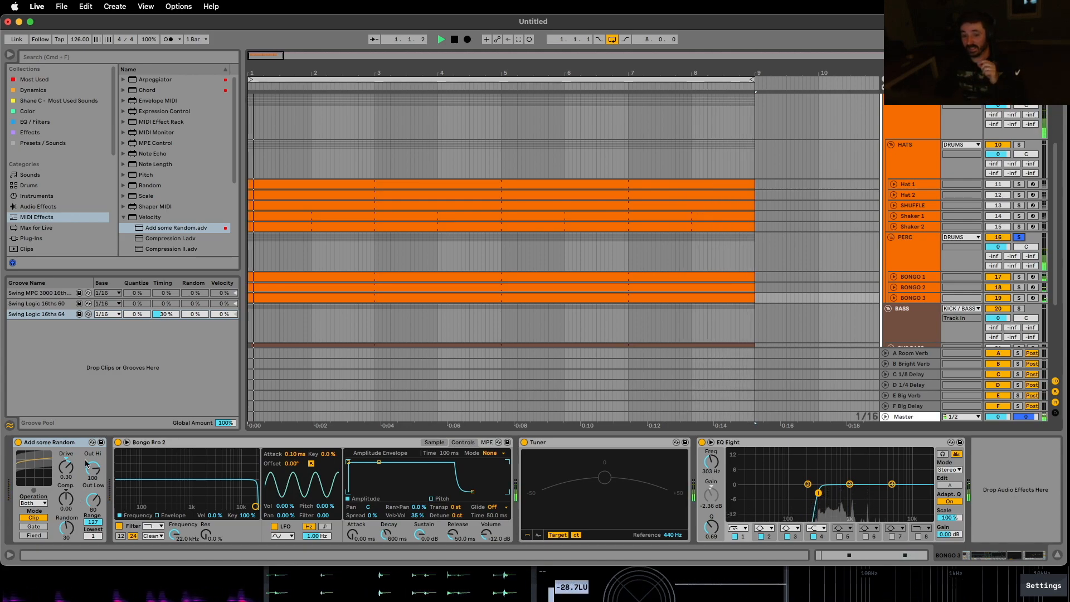
pyautogui.click(169, 314)
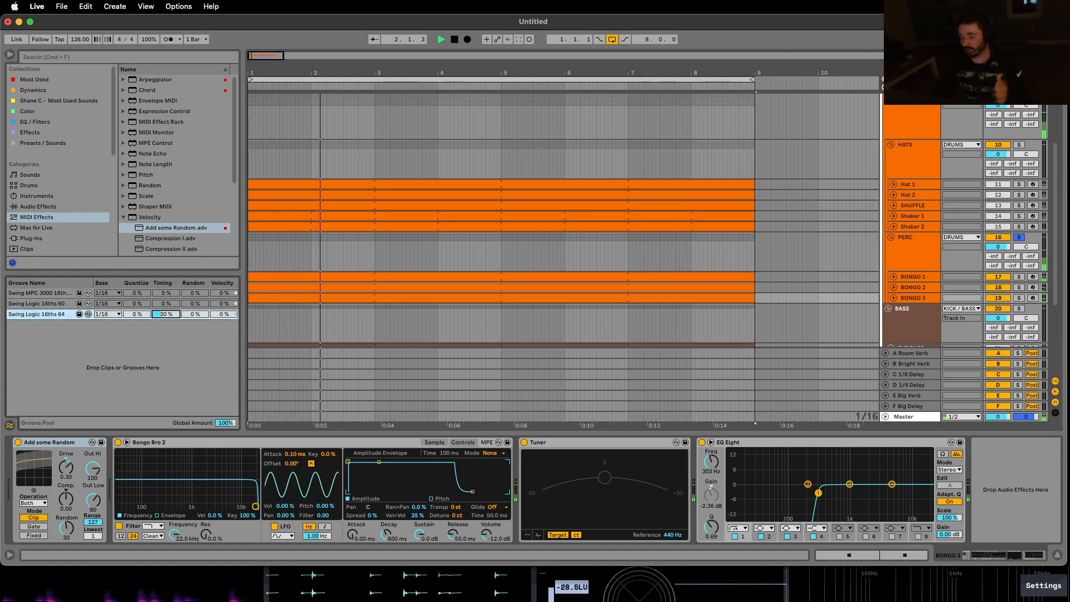
pyautogui.moveTo(170, 316); pyautogui.dragTo(171, 335)
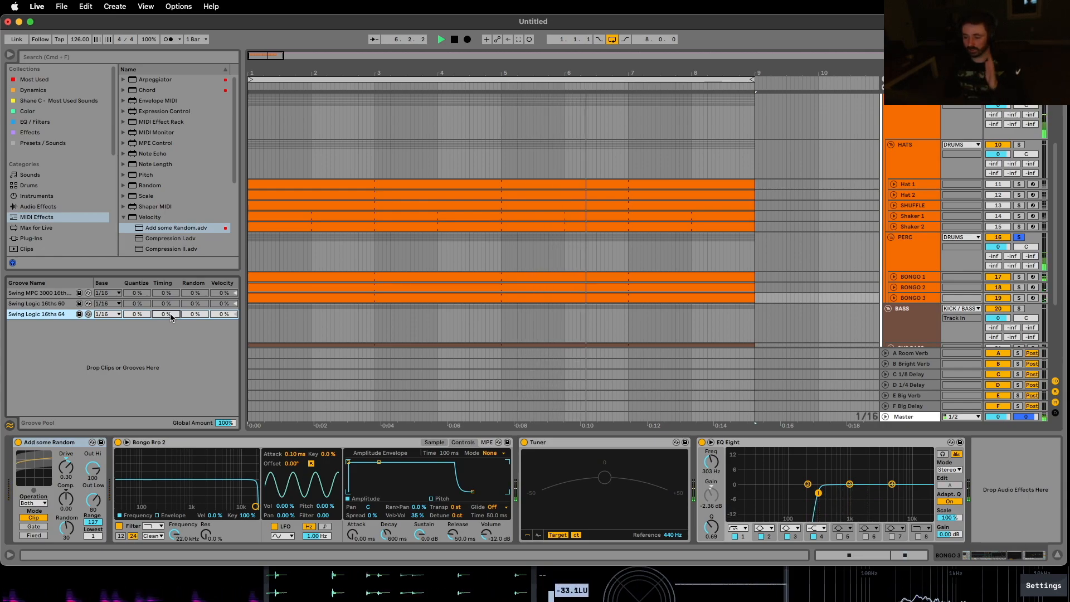
pyautogui.press('super+z')
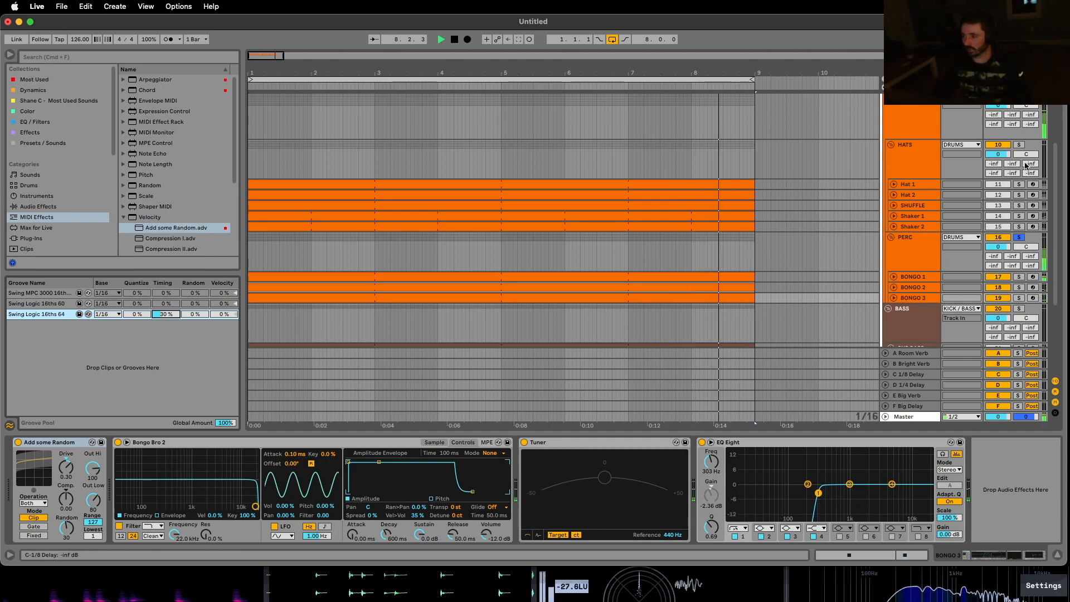
# Step: Add Hat 1, Hat 2 and the whole HATS group to the soloed playback, and collapse the HATS and PERC groups
pyautogui.click(1018, 184)
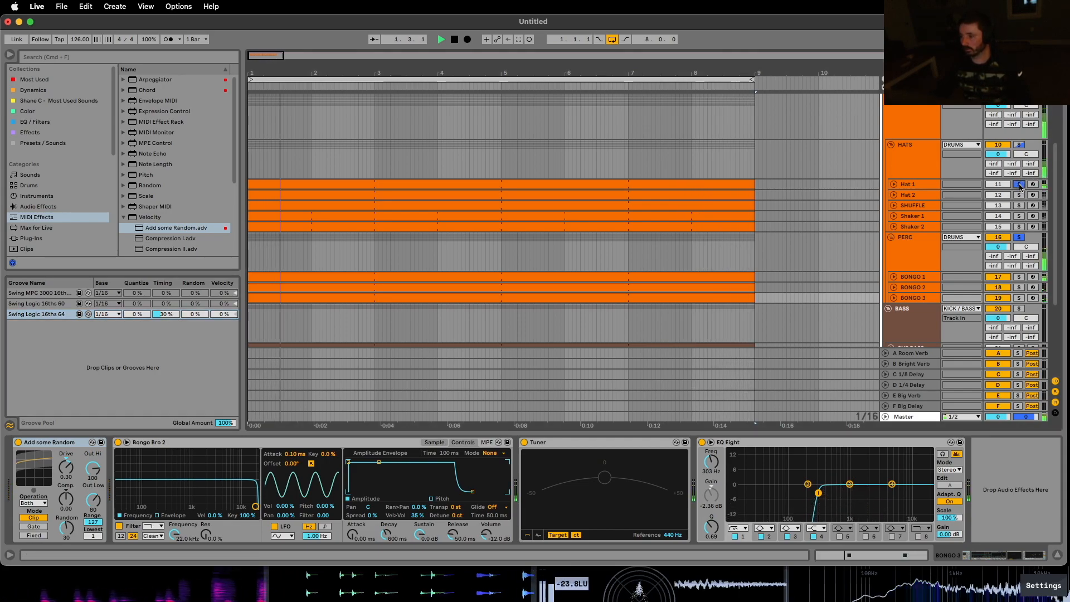
pyautogui.click(1019, 195)
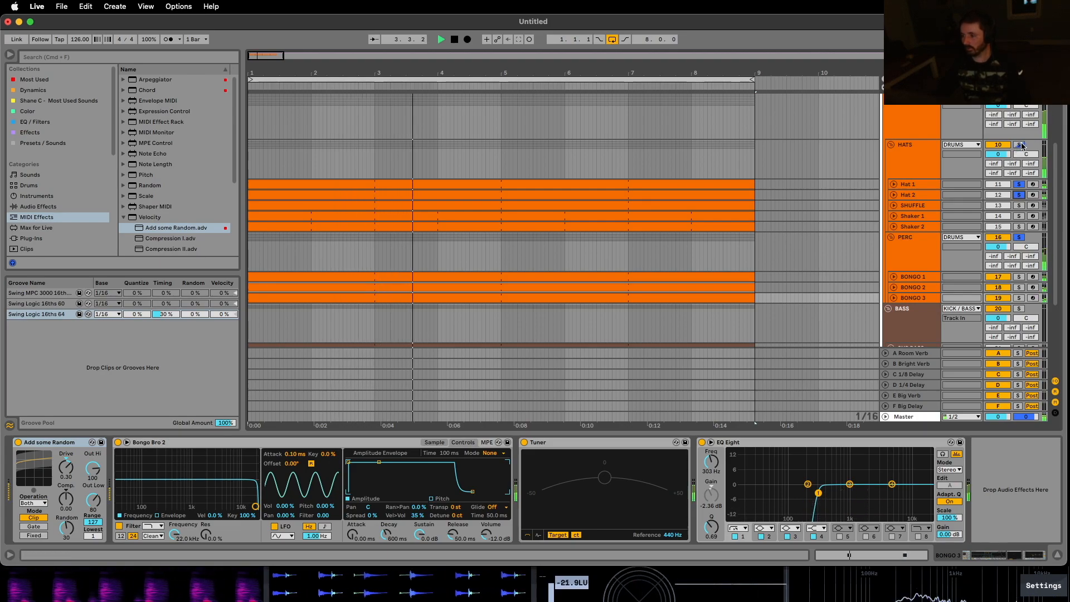
pyautogui.click(889, 237)
pyautogui.click(890, 146)
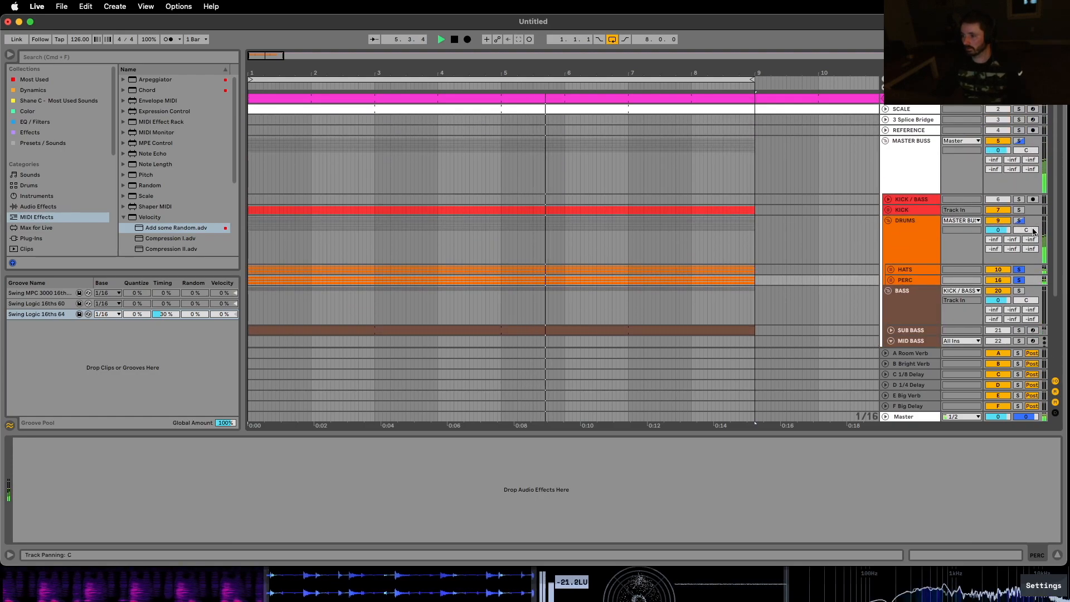
# Step: Clear the solos so the kick, drums and bass all play together
pyautogui.click(1019, 210)
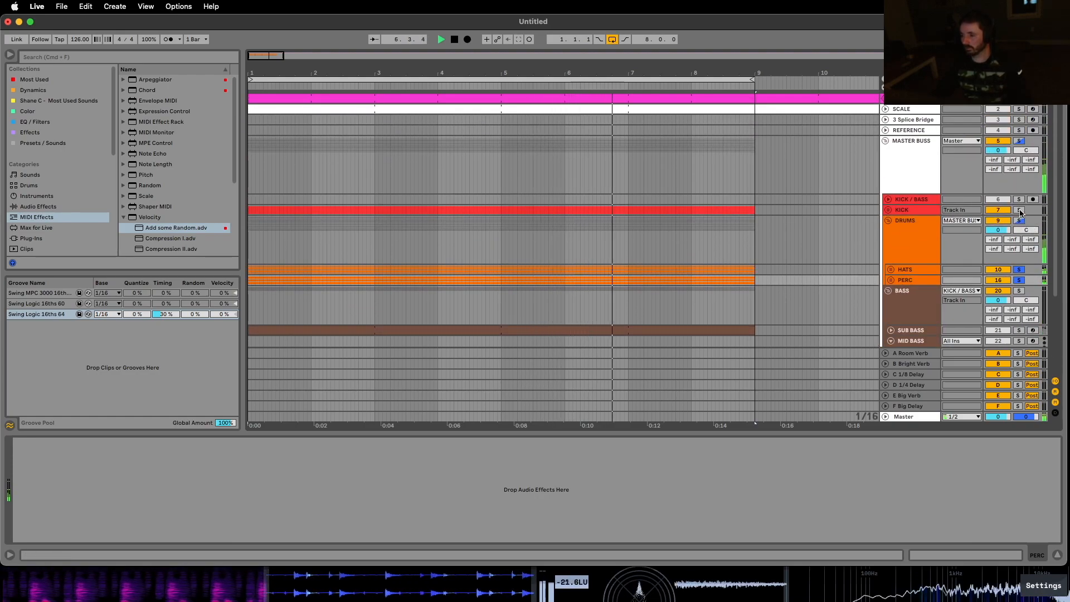
pyautogui.click(1020, 221)
pyautogui.click(1020, 220)
pyautogui.click(1020, 212)
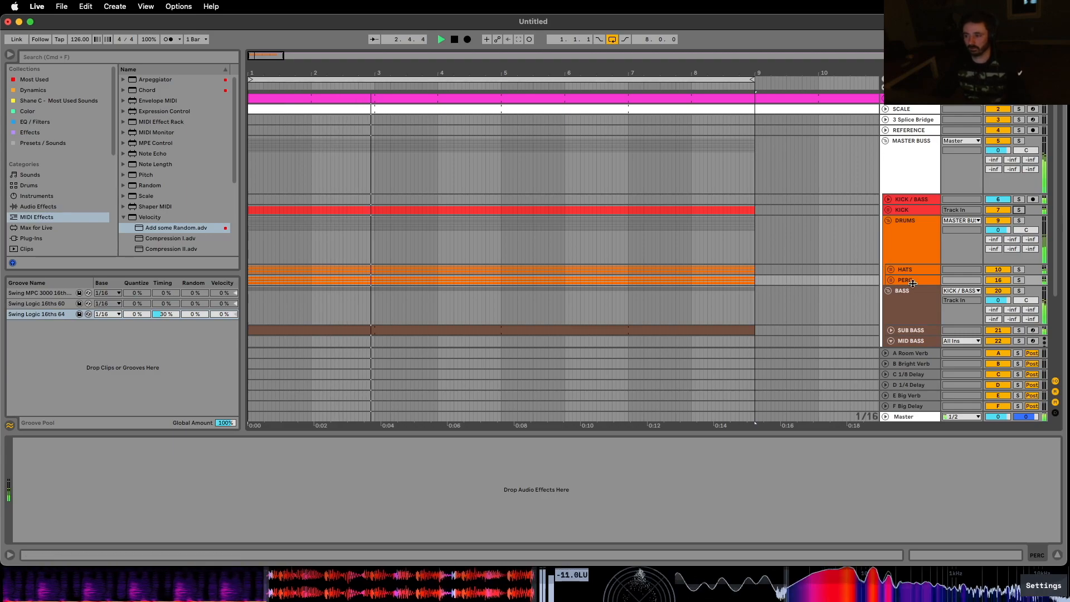
# Step: Expand the PERC group and set Random to 20 in the BONGO 1 velocity effect
pyautogui.click(890, 281)
pyautogui.scroll(-4, 857, 279)
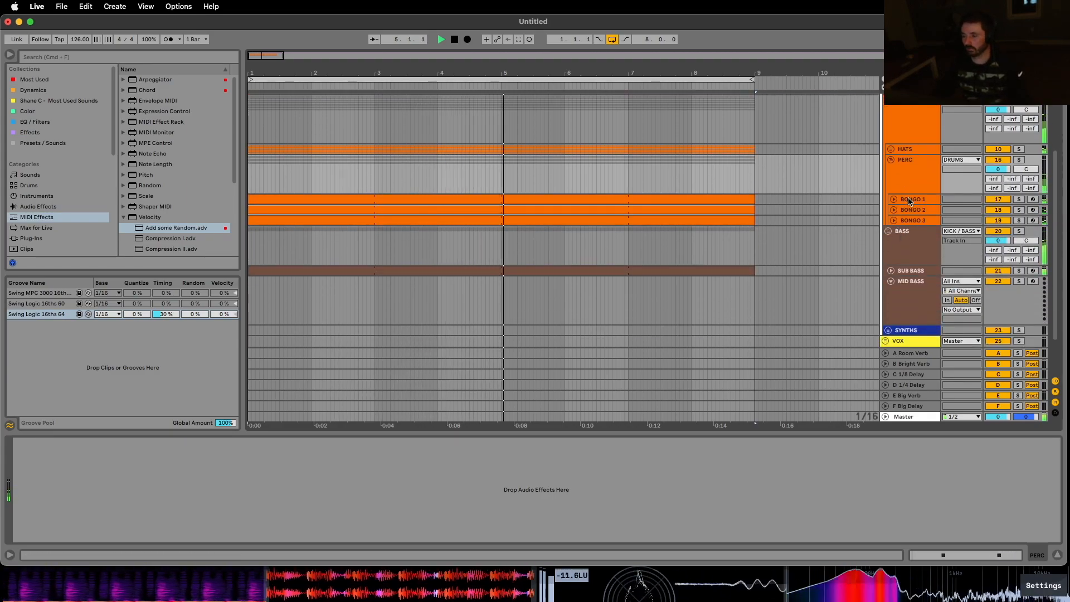
pyautogui.click(874, 200)
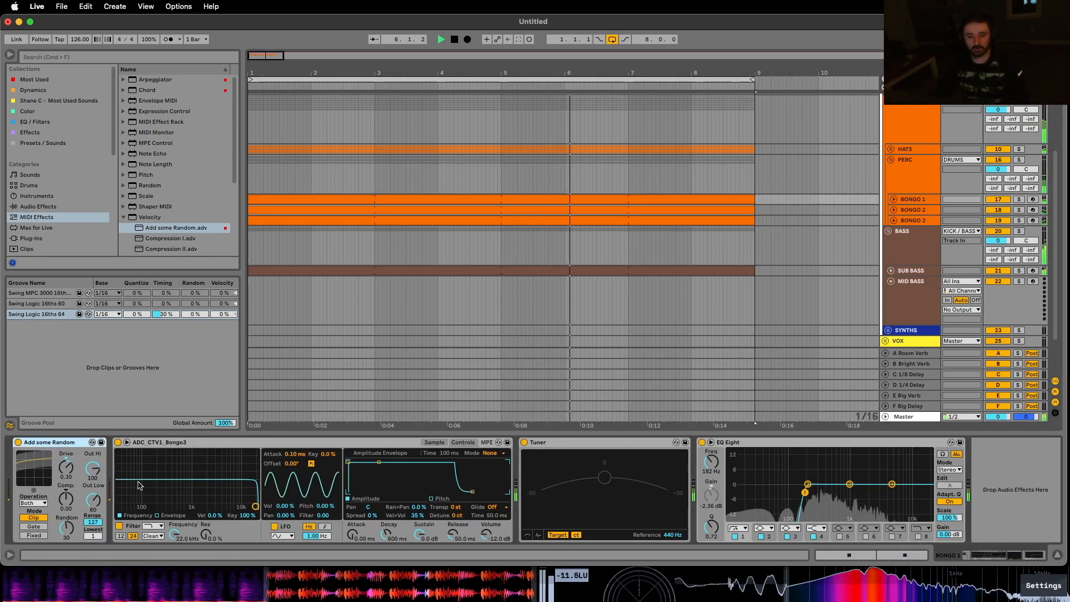
pyautogui.moveTo(66, 526); pyautogui.dragTo(69, 540)
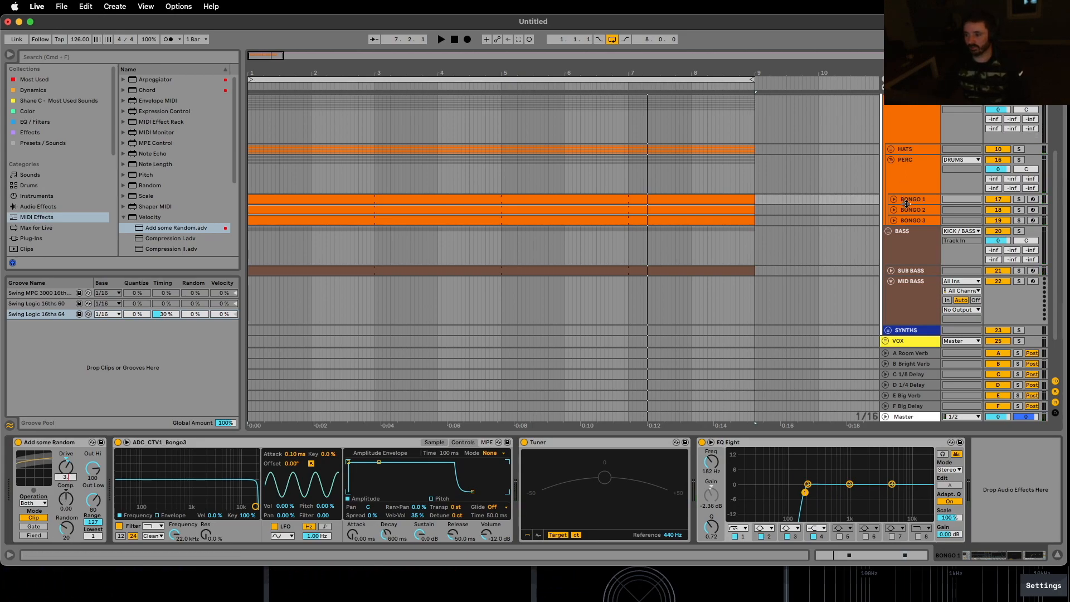
# Step: Delete the default velocity effect on BONGO 2, and set Drive 0.20 and Random 20 in the BONGO 2 and BONGO 3 velocity effects
pyautogui.moveTo(906, 204); pyautogui.dragTo(910, 211)
pyautogui.click(63, 442)
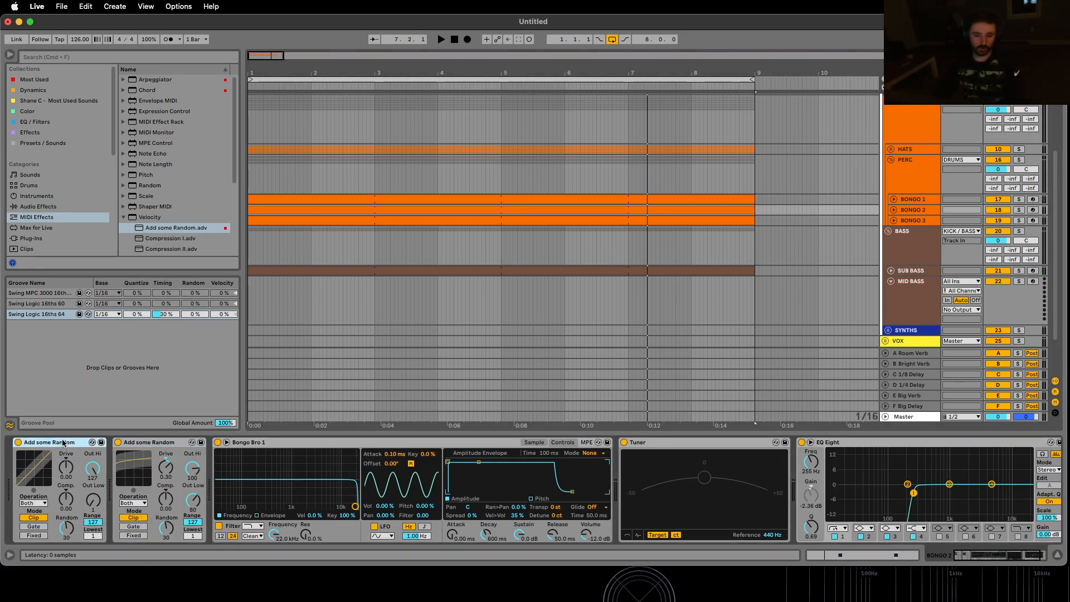
pyautogui.press('Delete')
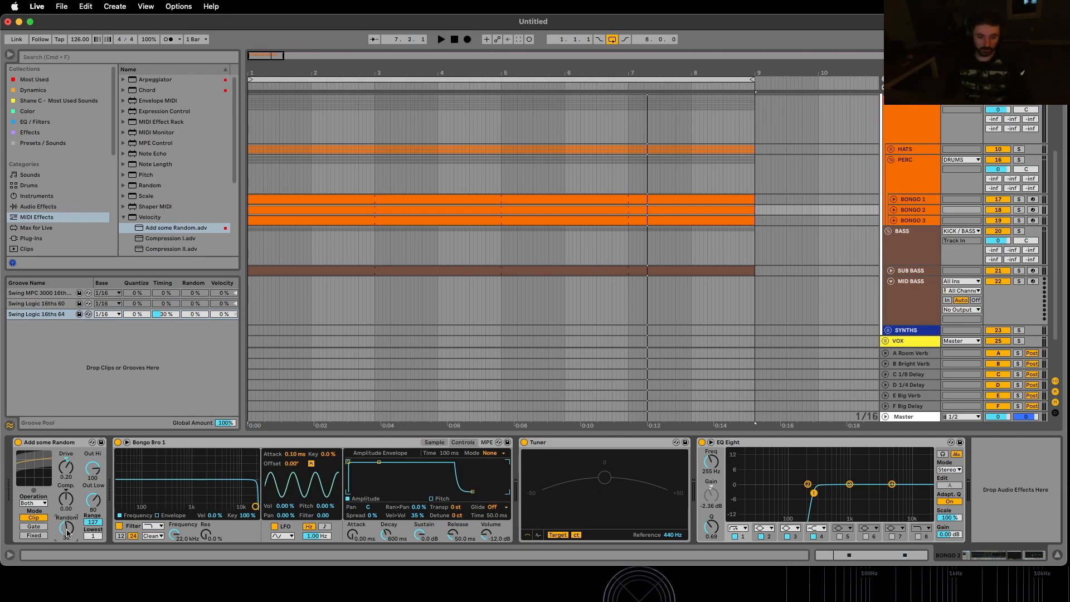
pyautogui.click(322, 222)
pyautogui.click(63, 477)
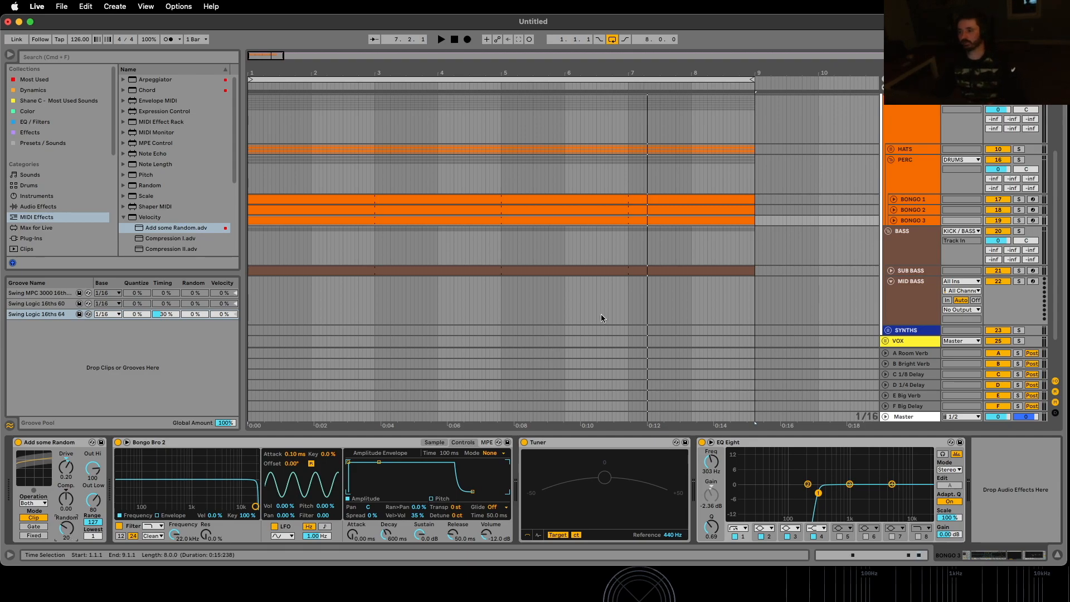
# Step: Play the full loop and set the BONGO 1 track volume to -15.9 dB, keeping the bongo tracks folded when finished
pyautogui.press('space')
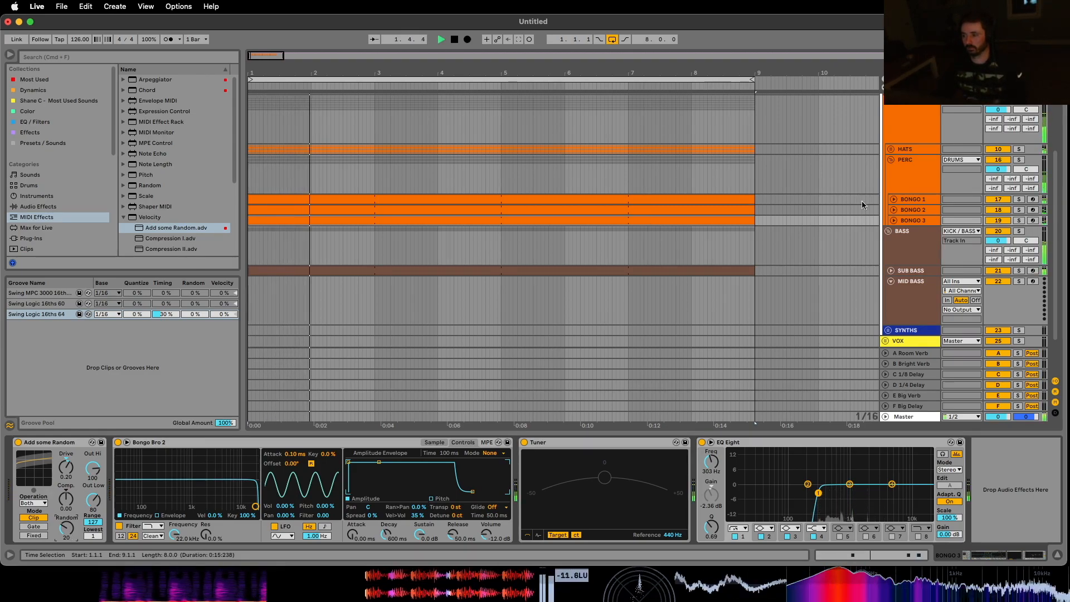
pyautogui.click(893, 199)
pyautogui.moveTo(1001, 209); pyautogui.dragTo(1001, 219)
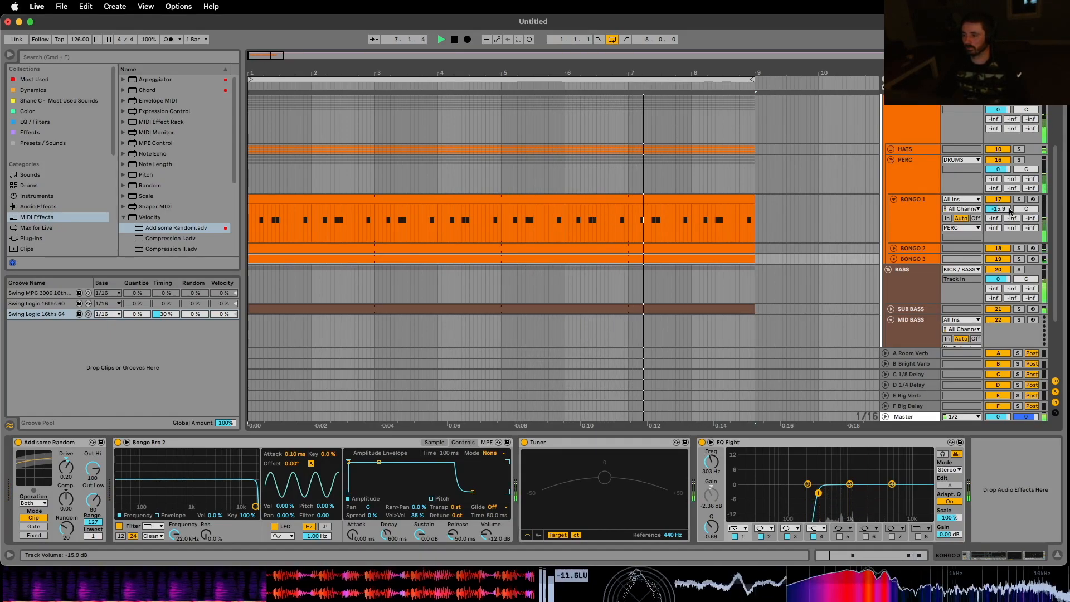
pyautogui.doubleClick(917, 252)
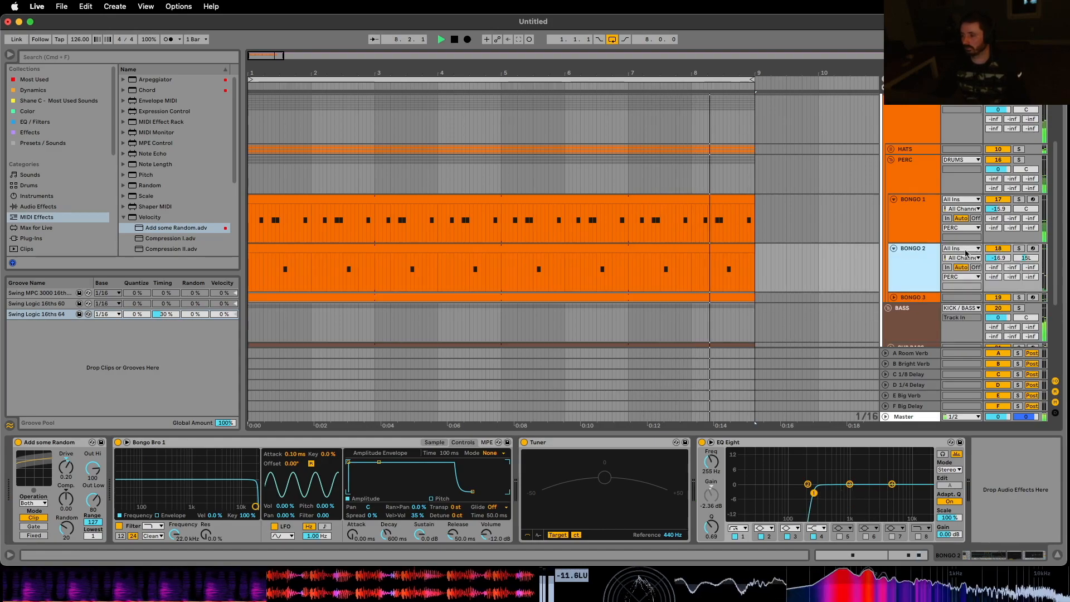
pyautogui.click(893, 248)
pyautogui.click(894, 199)
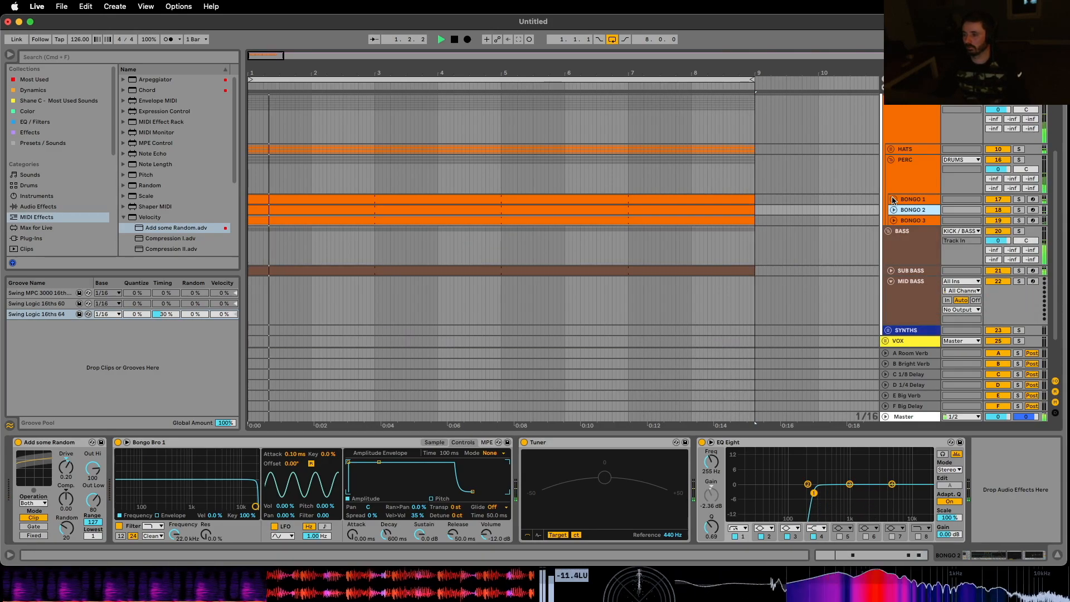
# Step: Collapse the PERC and DRUMS groups
pyautogui.scroll(1, 891, 196)
pyautogui.click(891, 247)
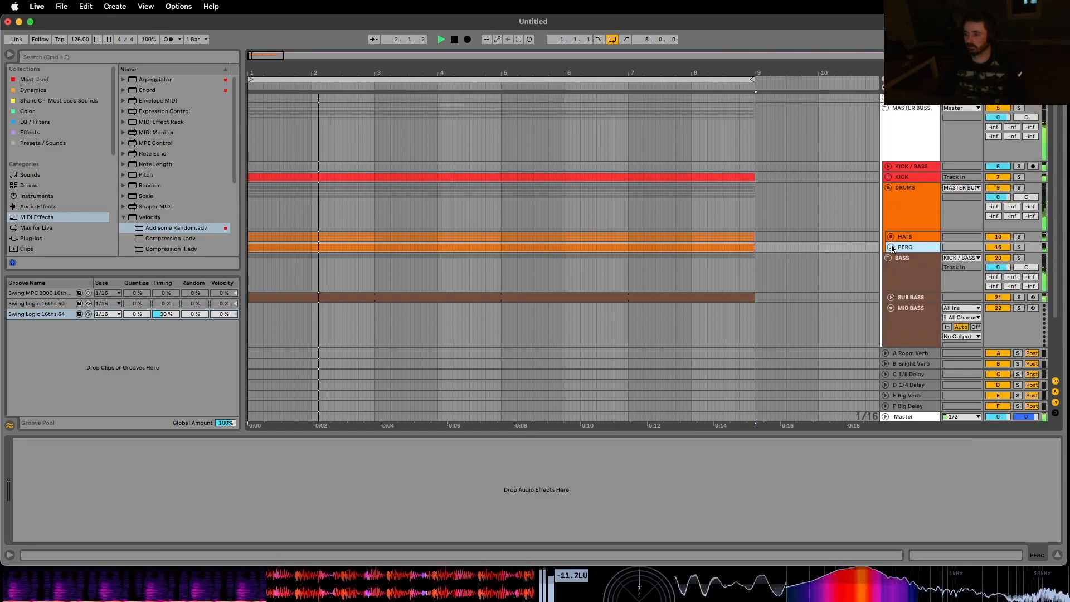
pyautogui.click(888, 189)
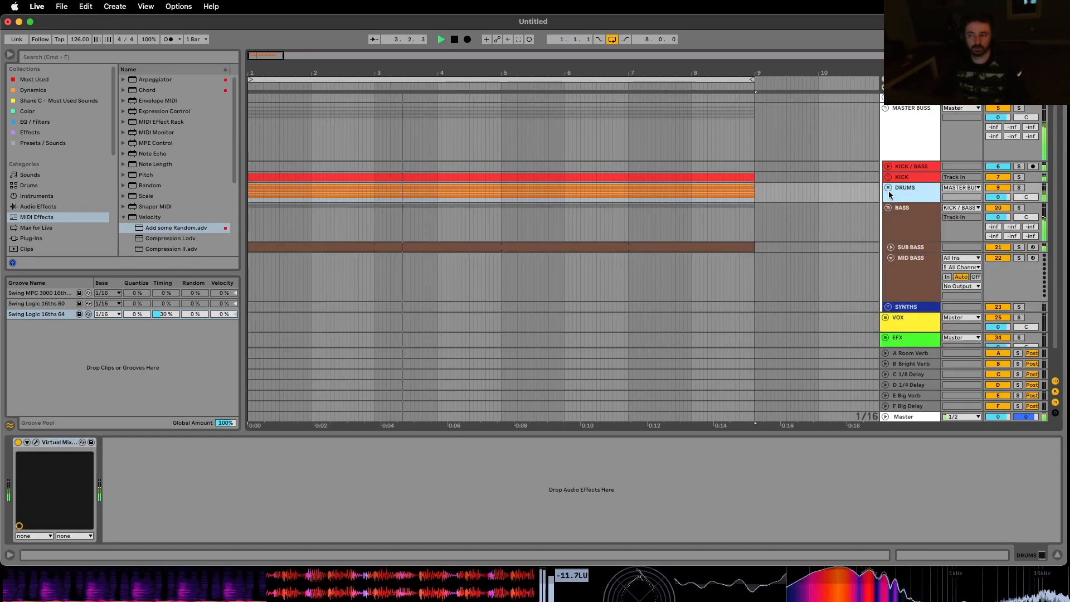
# Step: Mute and collapse the BASS group, and stop playback
pyautogui.click(998, 207)
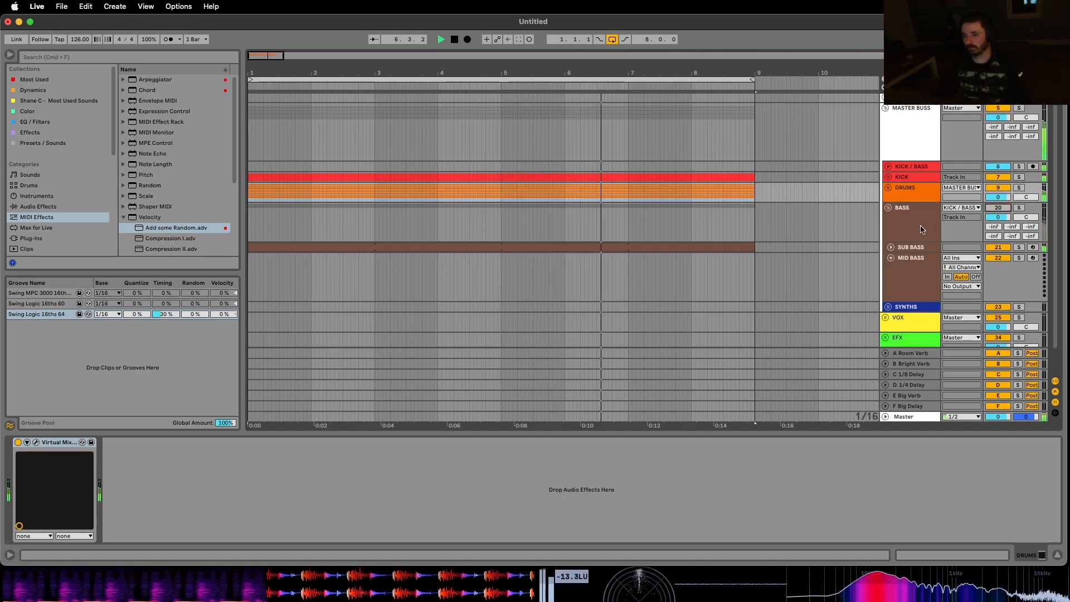
pyautogui.click(888, 208)
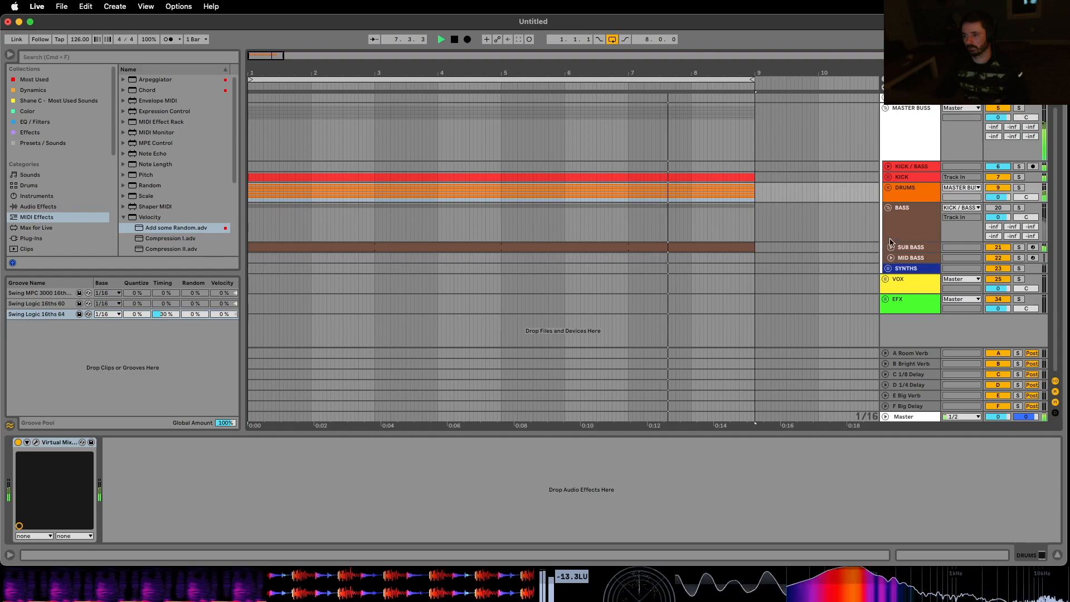
pyautogui.press('space')
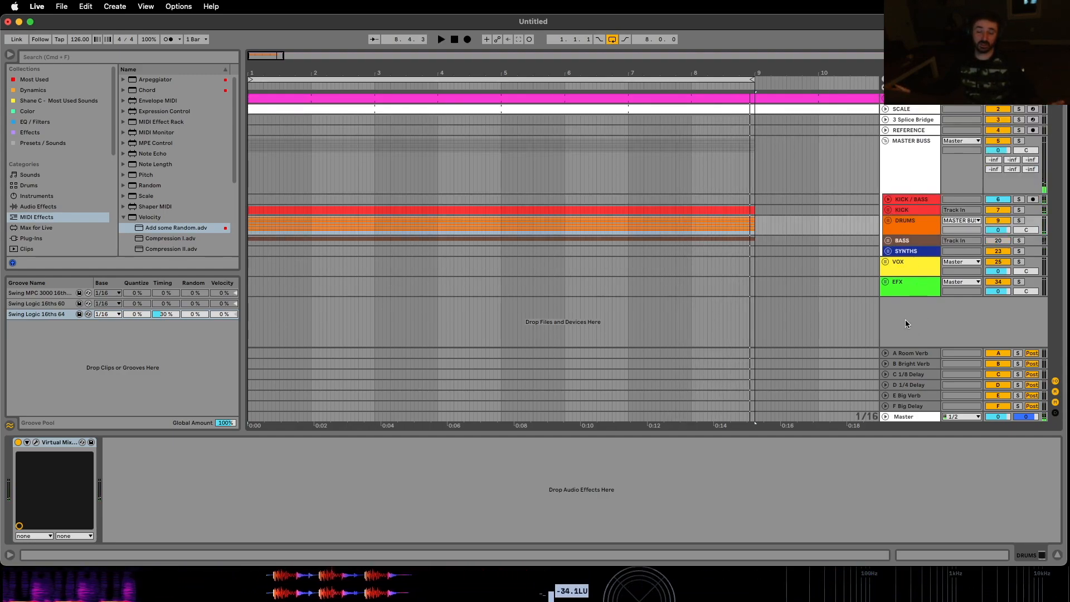